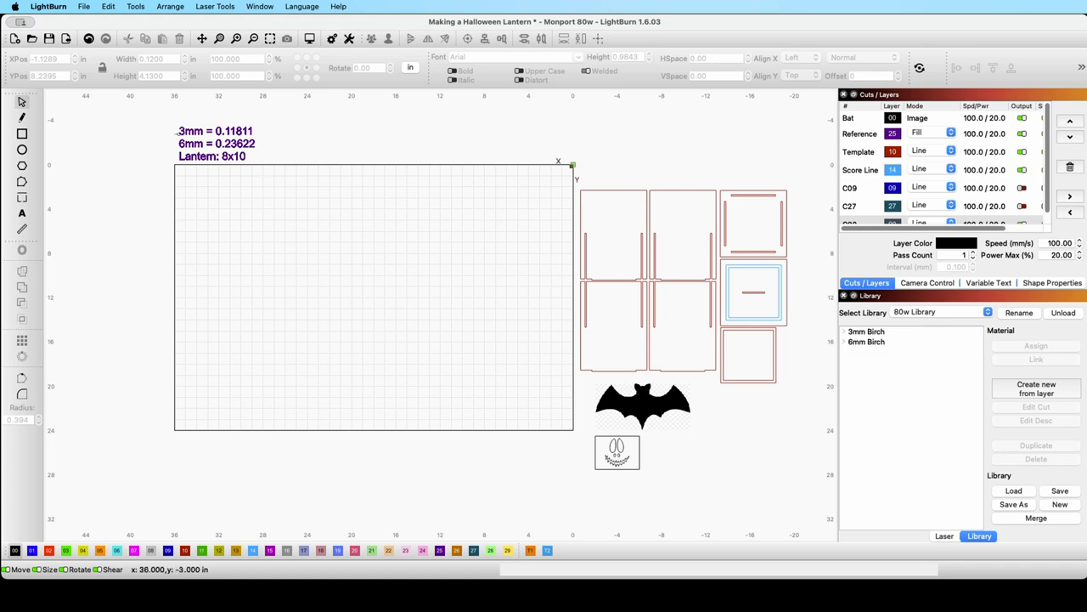
Examine the material thickness and lantern size notes, the template pieces, and the bat and face artwork.
{"action": "scroll", "coordinate": [197, 133], "scroll_direction": "up", "scroll_amount": 3}
{"action": "scroll", "coordinate": [196, 132], "scroll_direction": "up", "scroll_amount": 1}
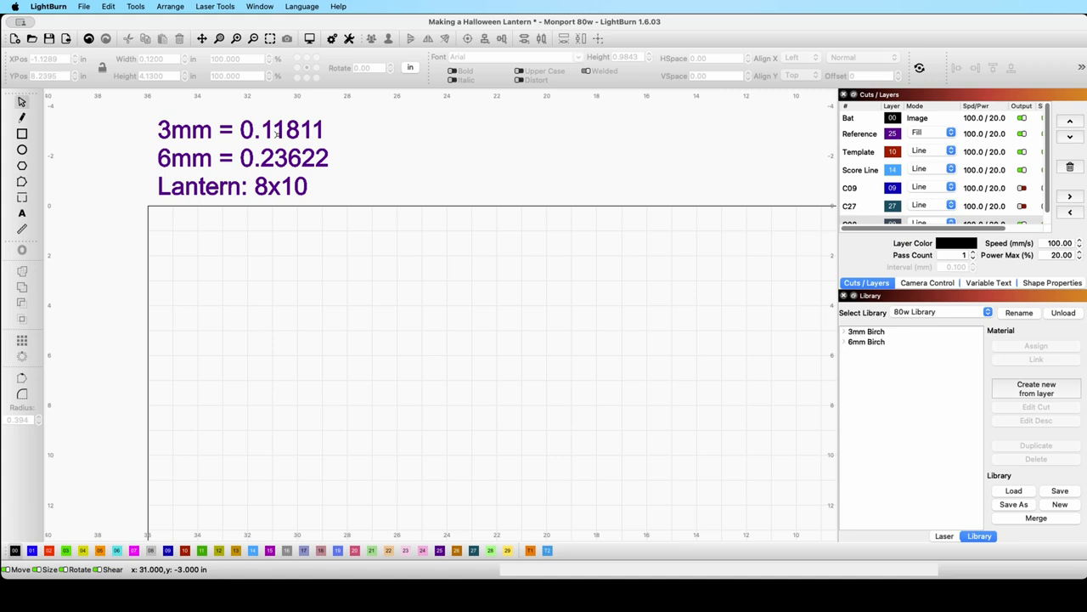
{"action": "scroll", "coordinate": [276, 132], "scroll_direction": "down", "scroll_amount": 5}
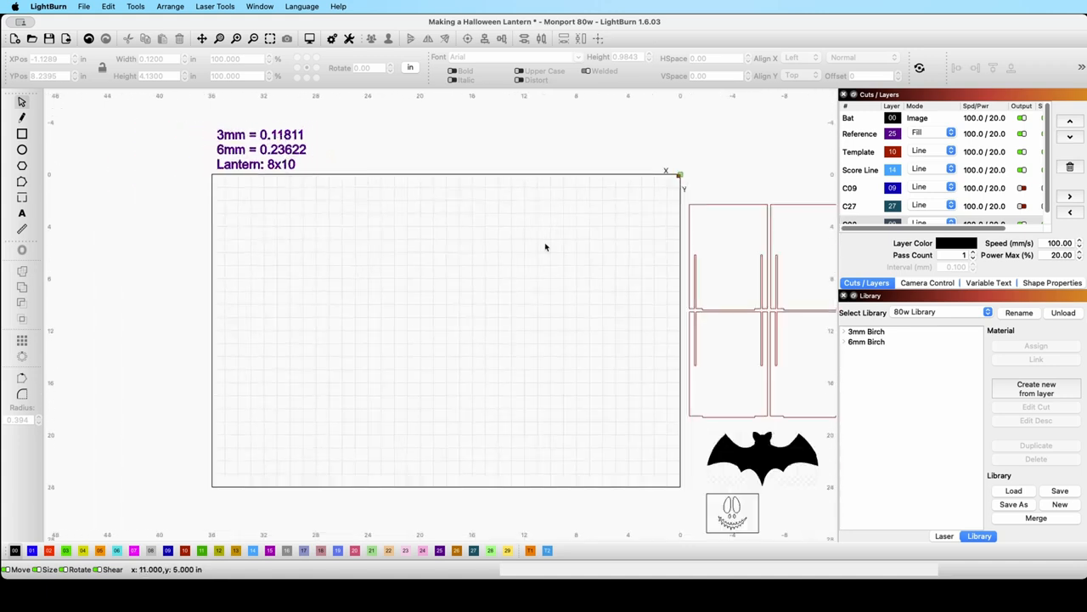
{"action": "left_click_drag", "start_coordinate": [546, 243], "coordinate": [383, 213]}
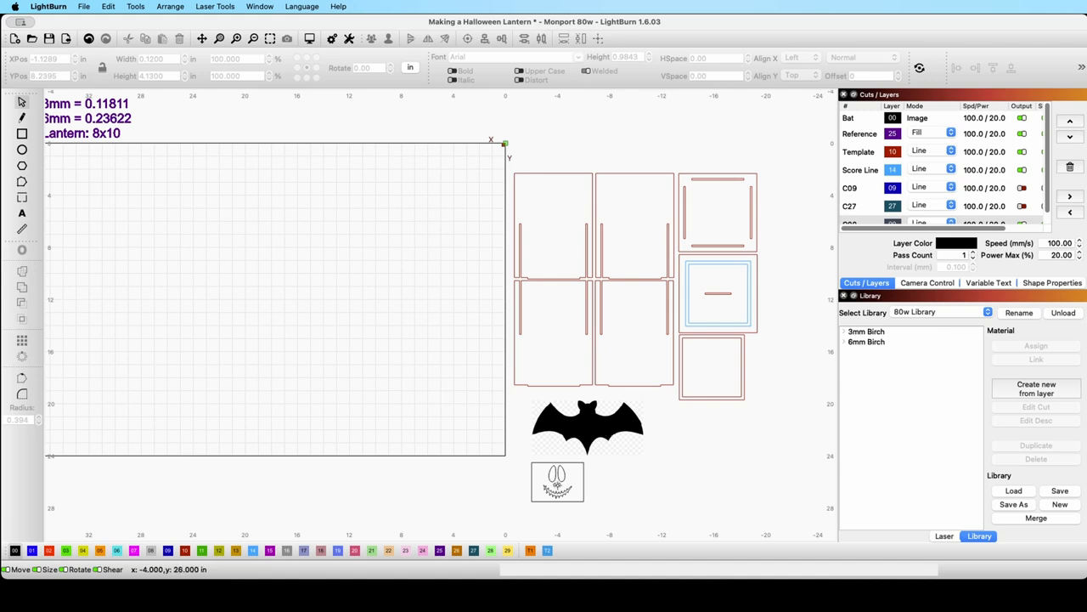
{"action": "scroll", "coordinate": [557, 482], "scroll_direction": "up", "scroll_amount": 5}
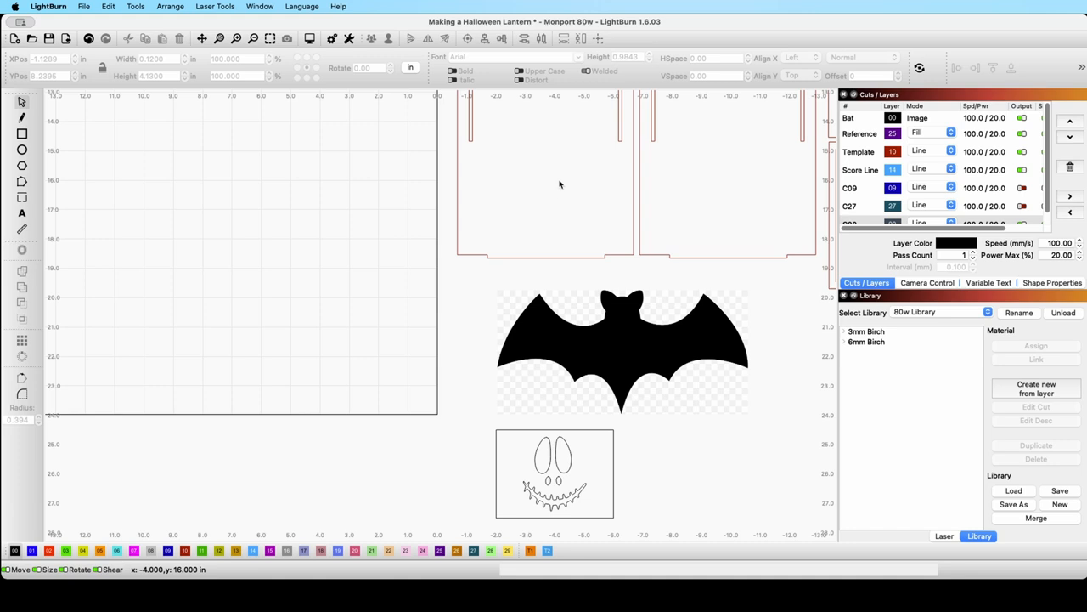
{"action": "scroll", "coordinate": [558, 181], "scroll_direction": "down", "scroll_amount": 1}
{"action": "scroll", "coordinate": [437, 274], "scroll_direction": "down", "scroll_amount": 1}
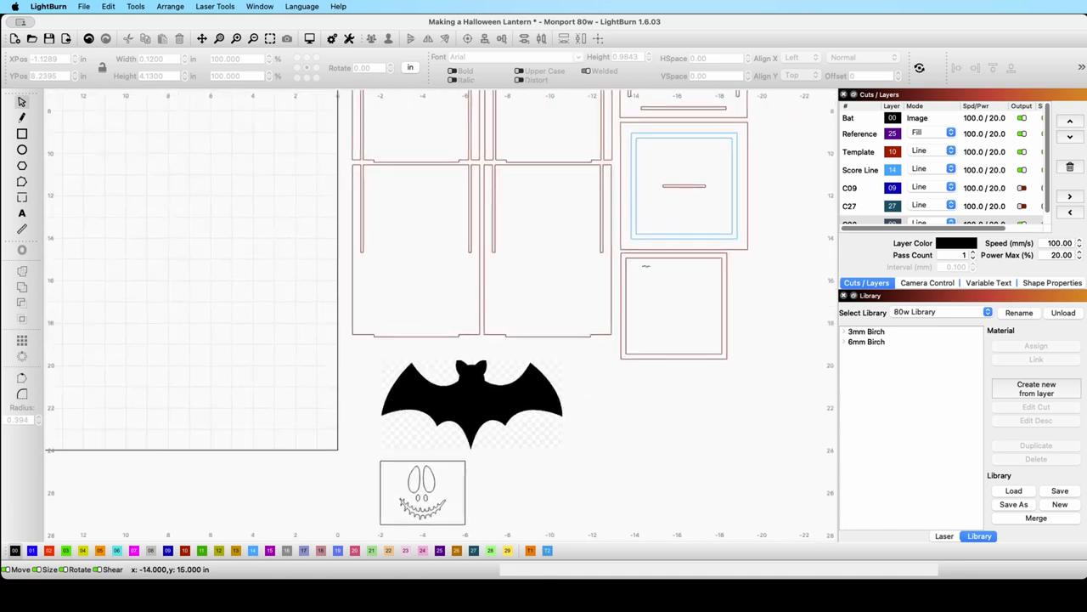
{"action": "scroll", "coordinate": [772, 235], "scroll_direction": "up", "scroll_amount": 5}
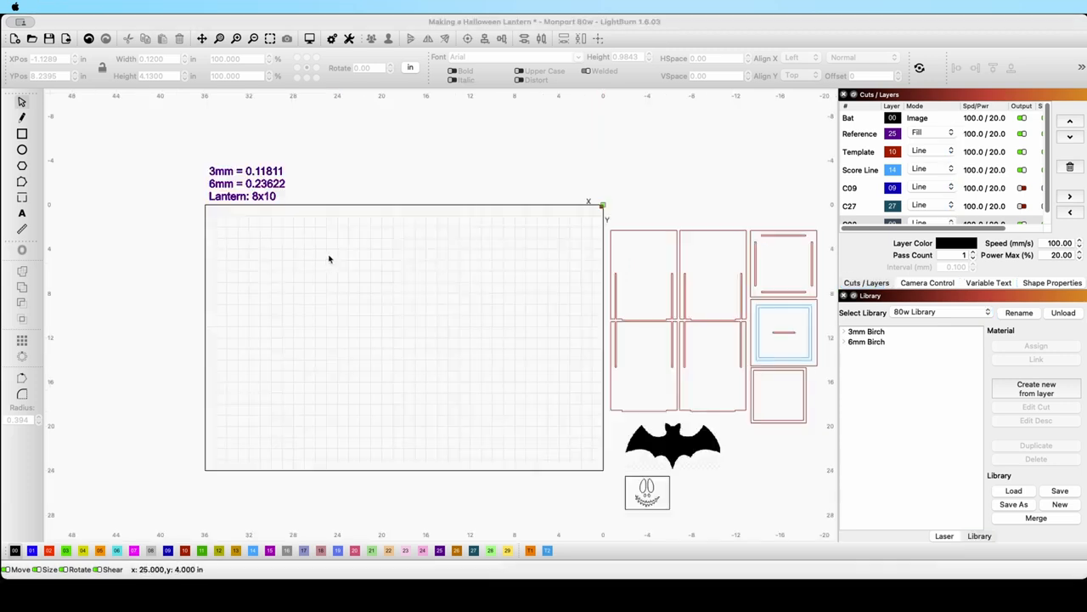
{"action": "left_click_drag", "start_coordinate": [328, 259], "coordinate": [142, 260]}
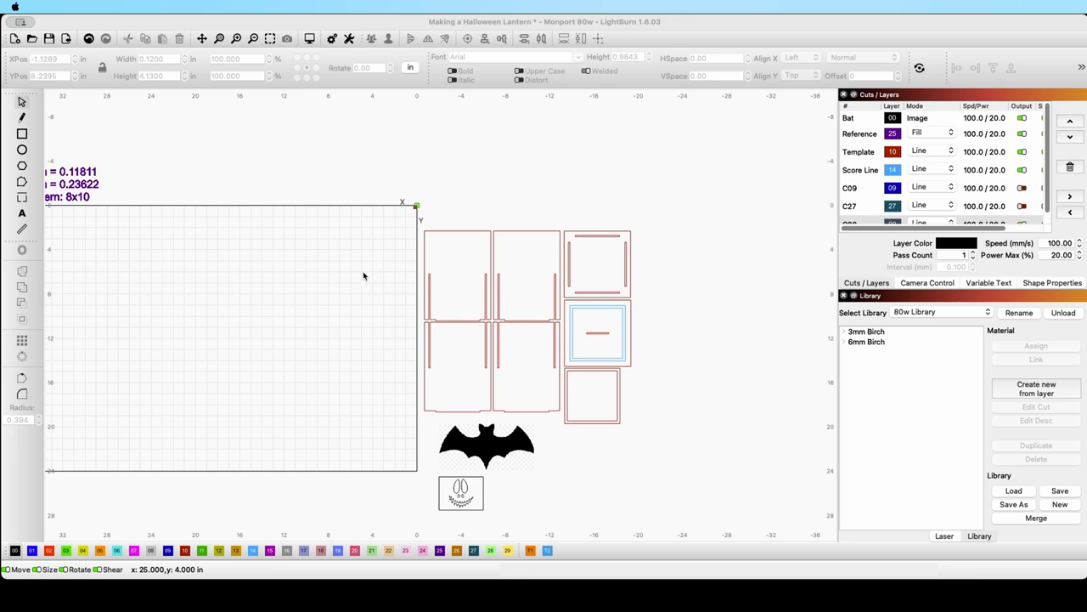
Examine the slotted lantern side panels, the two square plates and the separate square frame piece in the template.
{"action": "scroll", "coordinate": [421, 279], "scroll_direction": "up", "scroll_amount": 1}
{"action": "scroll", "coordinate": [422, 278], "scroll_direction": "up", "scroll_amount": 2}
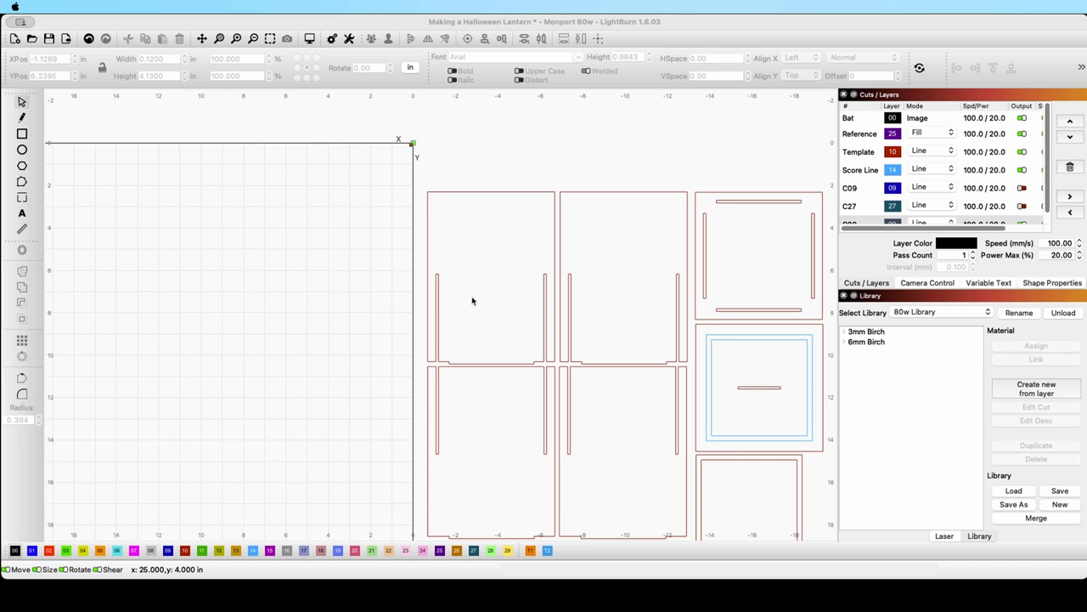
{"action": "scroll", "coordinate": [480, 276], "scroll_direction": "down", "scroll_amount": 3}
{"action": "scroll", "coordinate": [465, 243], "scroll_direction": "up", "scroll_amount": 2}
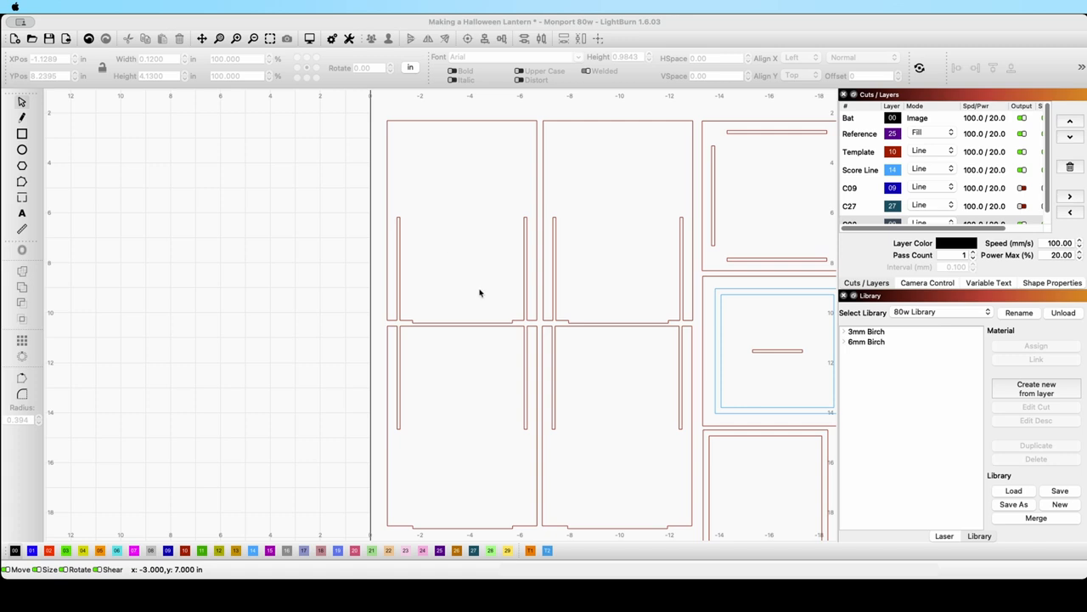
{"action": "left_click", "coordinate": [696, 372]}
{"action": "left_click_drag", "start_coordinate": [609, 210], "coordinate": [523, 205]}
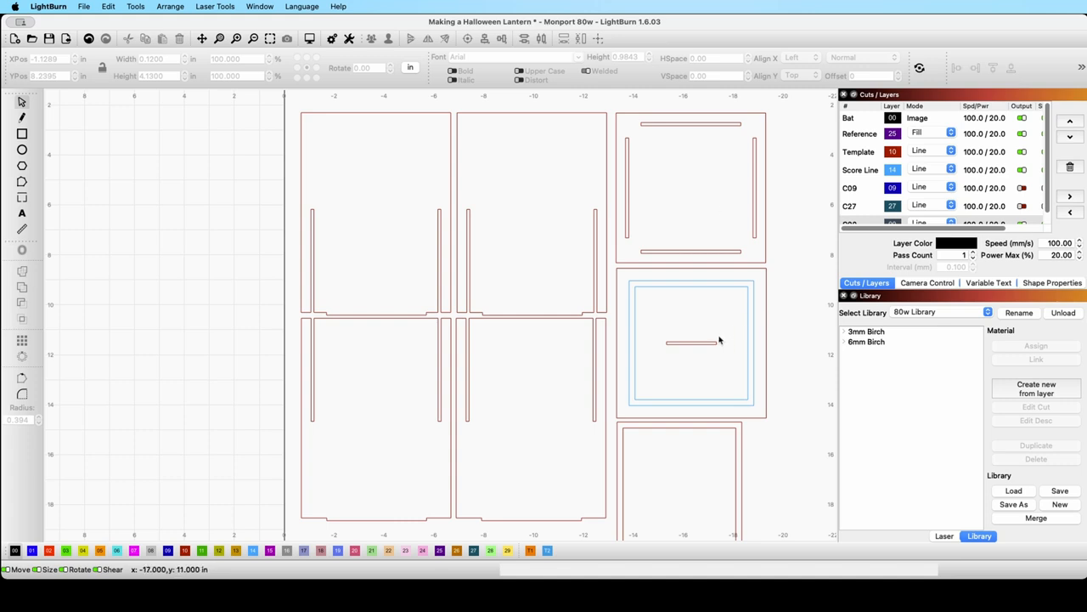
{"action": "left_click_drag", "start_coordinate": [730, 336], "coordinate": [721, 256]}
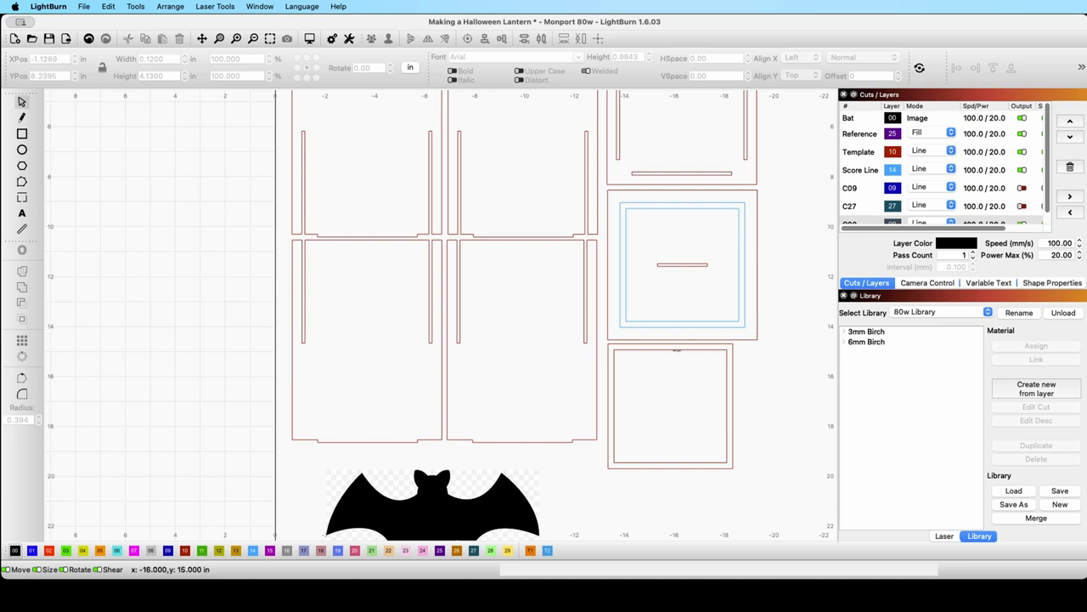
{"action": "left_click", "coordinate": [676, 349]}
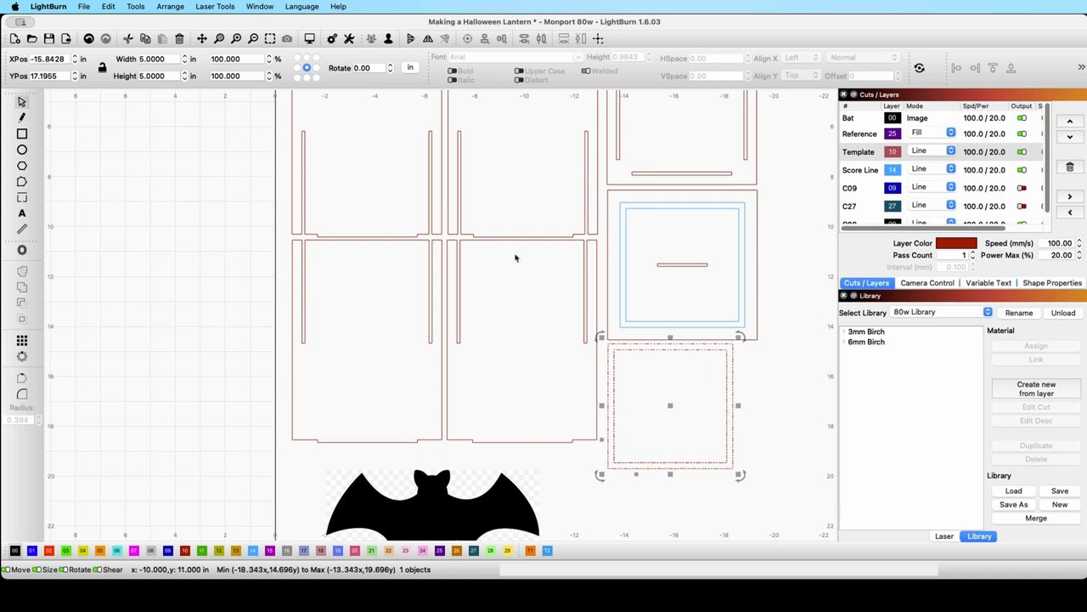
Move the black bat image from below the template pieces into the middle of the work area.
{"action": "scroll", "coordinate": [516, 258], "scroll_direction": "down", "scroll_amount": 5}
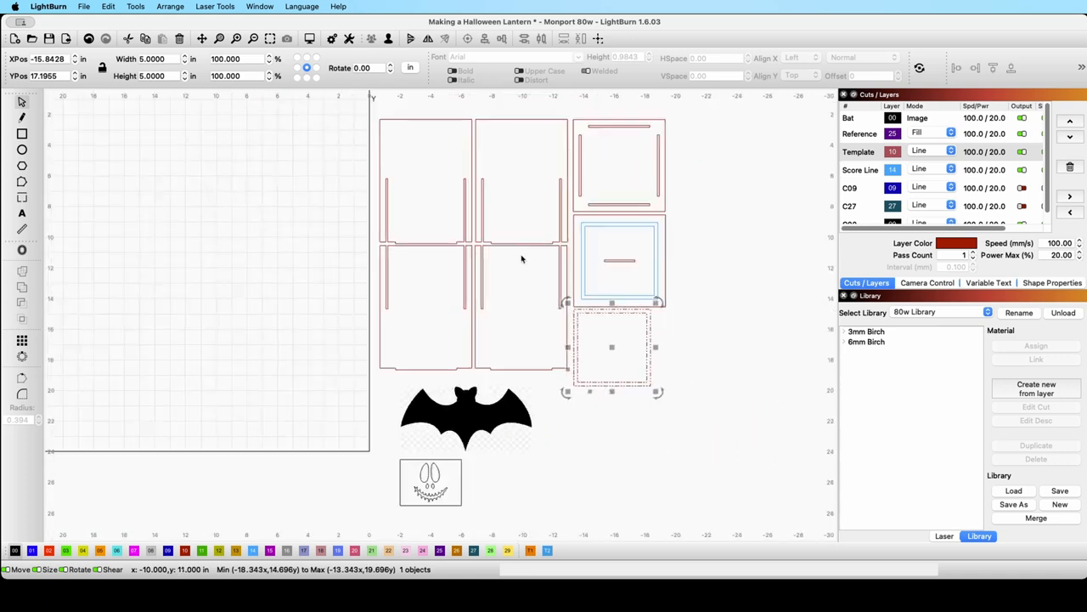
{"action": "scroll", "coordinate": [587, 248], "scroll_direction": "left", "scroll_amount": 5}
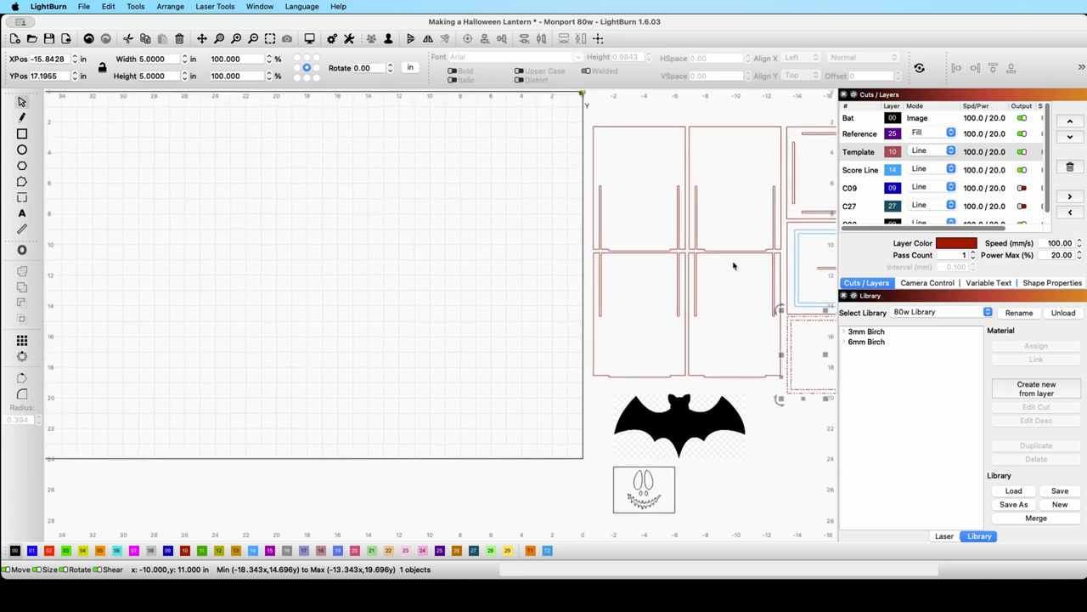
{"action": "left_click_drag", "start_coordinate": [679, 423], "coordinate": [284, 238]}
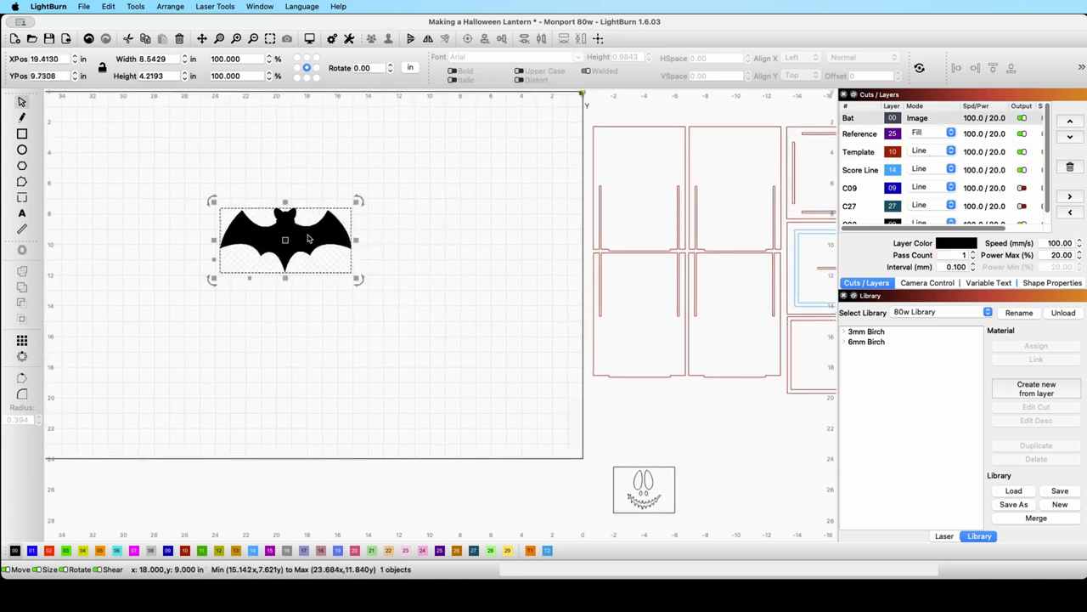
{"action": "scroll", "coordinate": [284, 237], "scroll_direction": "up", "scroll_amount": 4}
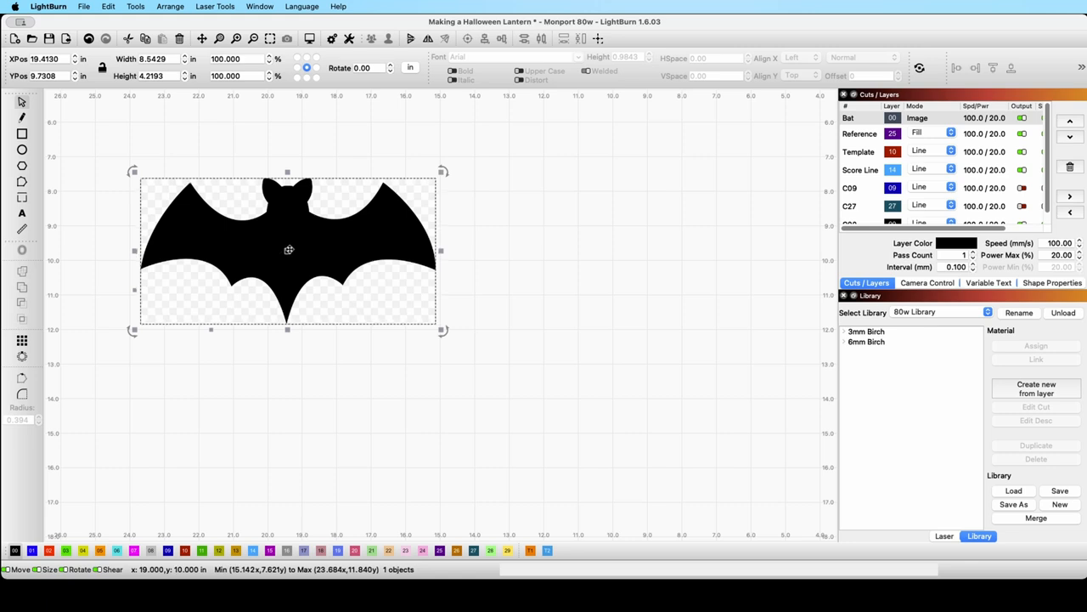
{"action": "left_click_drag", "start_coordinate": [289, 250], "coordinate": [358, 228]}
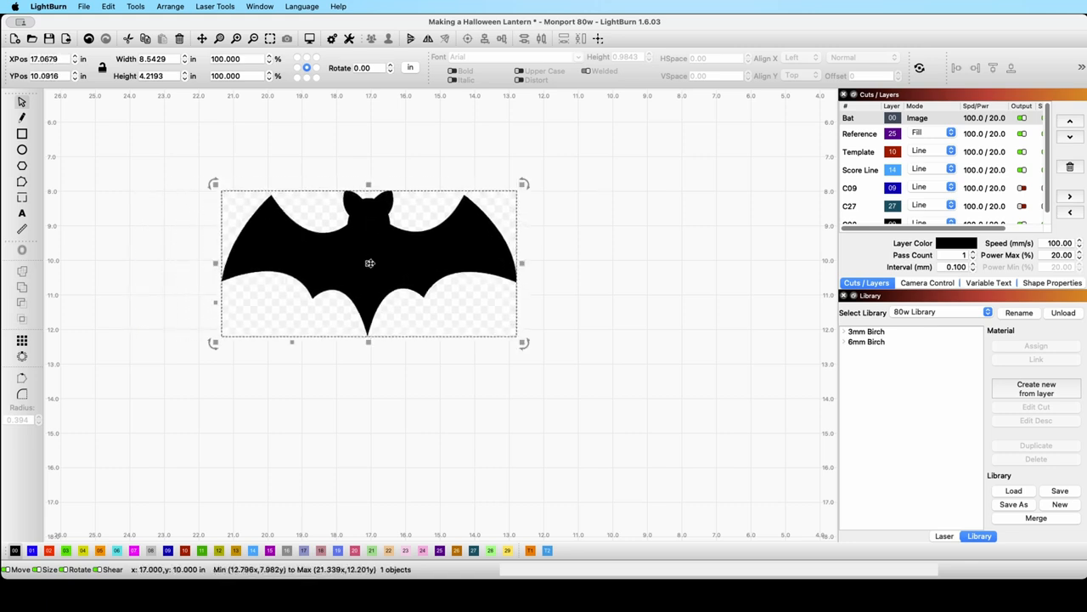
Trace the bat image with the existing trace settings, fading the image in an enlarged preview to check the outline.
{"action": "right_click", "coordinate": [368, 263]}
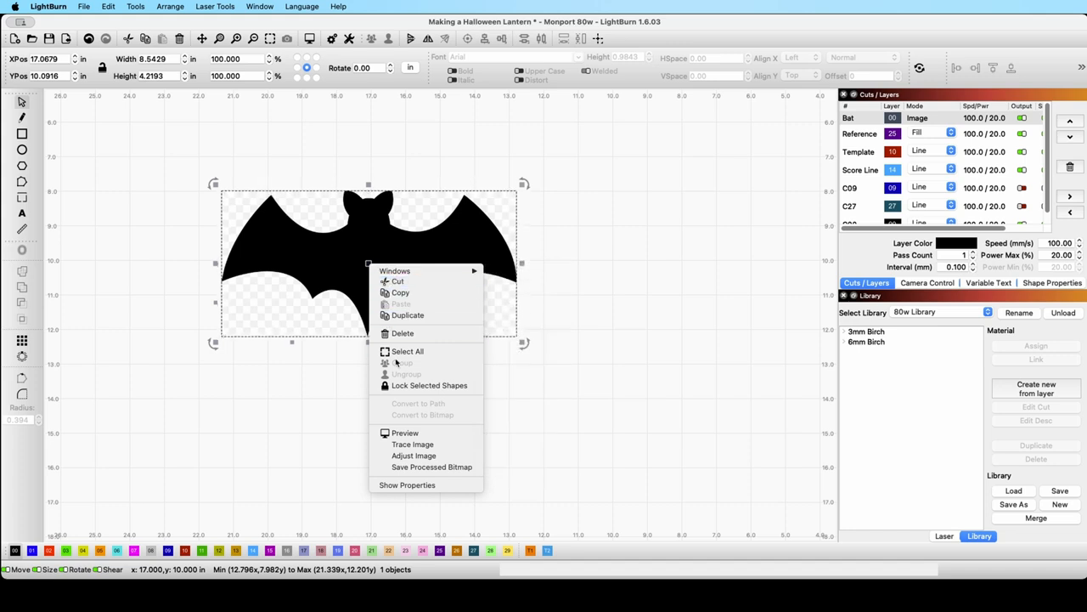
{"action": "left_click", "coordinate": [412, 444]}
{"action": "left_click_drag", "start_coordinate": [531, 110], "coordinate": [423, 94]}
{"action": "left_click_drag", "start_coordinate": [731, 461], "coordinate": [797, 488]}
{"action": "scroll", "coordinate": [400, 275], "scroll_direction": "up", "scroll_amount": 5}
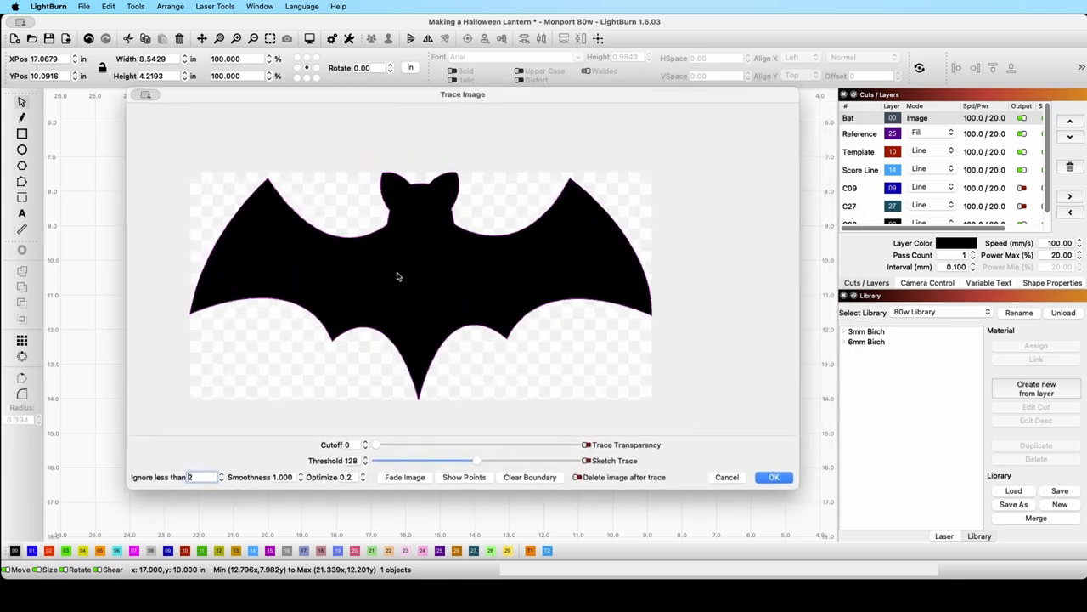
{"action": "scroll", "coordinate": [401, 279], "scroll_direction": "up", "scroll_amount": 2}
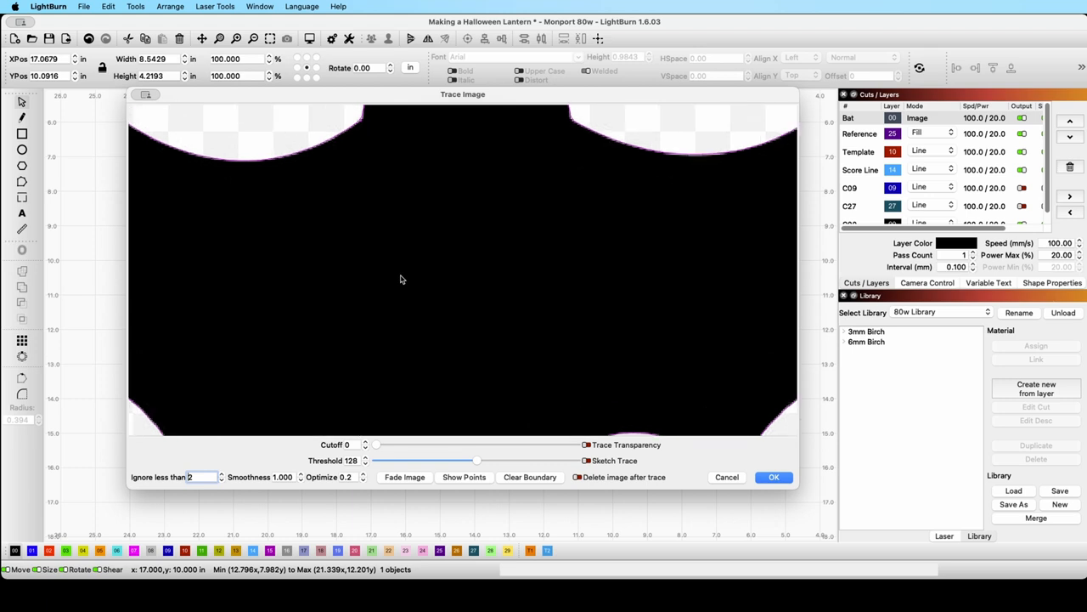
{"action": "scroll", "coordinate": [401, 279], "scroll_direction": "down", "scroll_amount": 5}
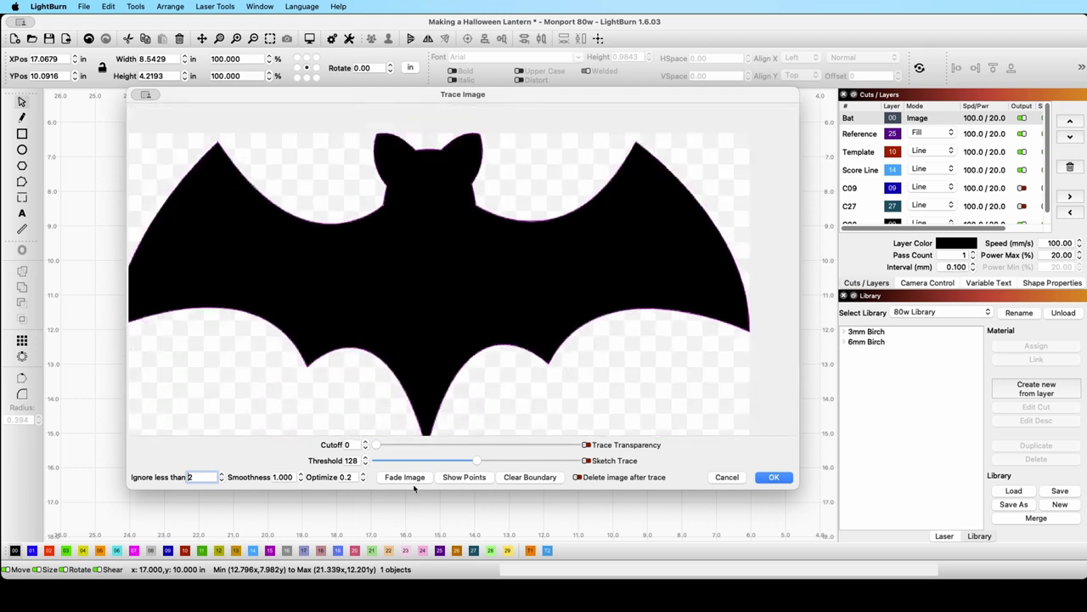
{"action": "left_click", "coordinate": [405, 478]}
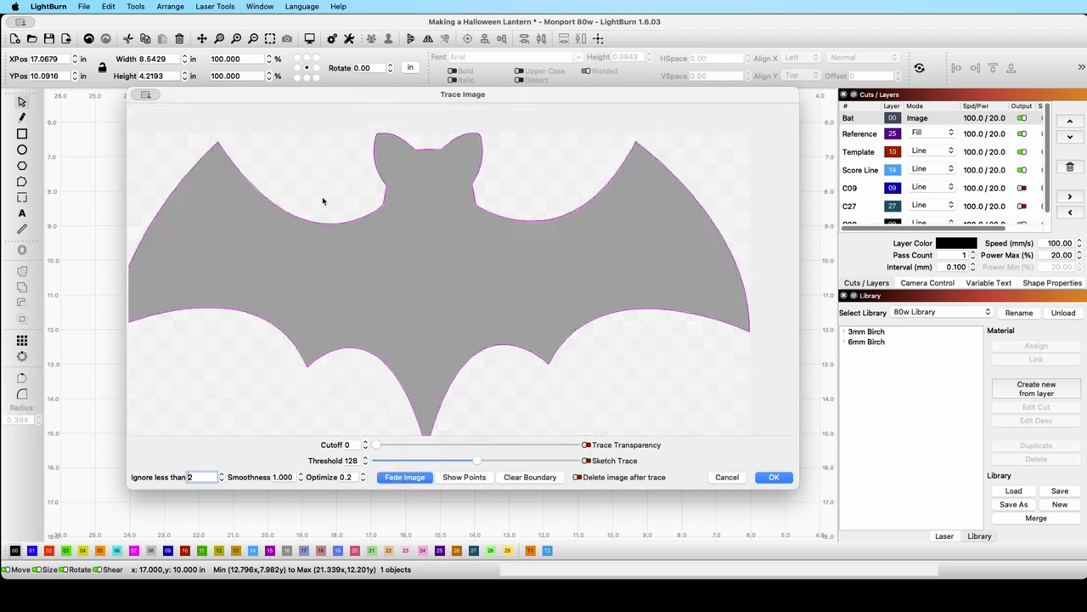
{"action": "scroll", "coordinate": [249, 188], "scroll_direction": "down", "scroll_amount": 2}
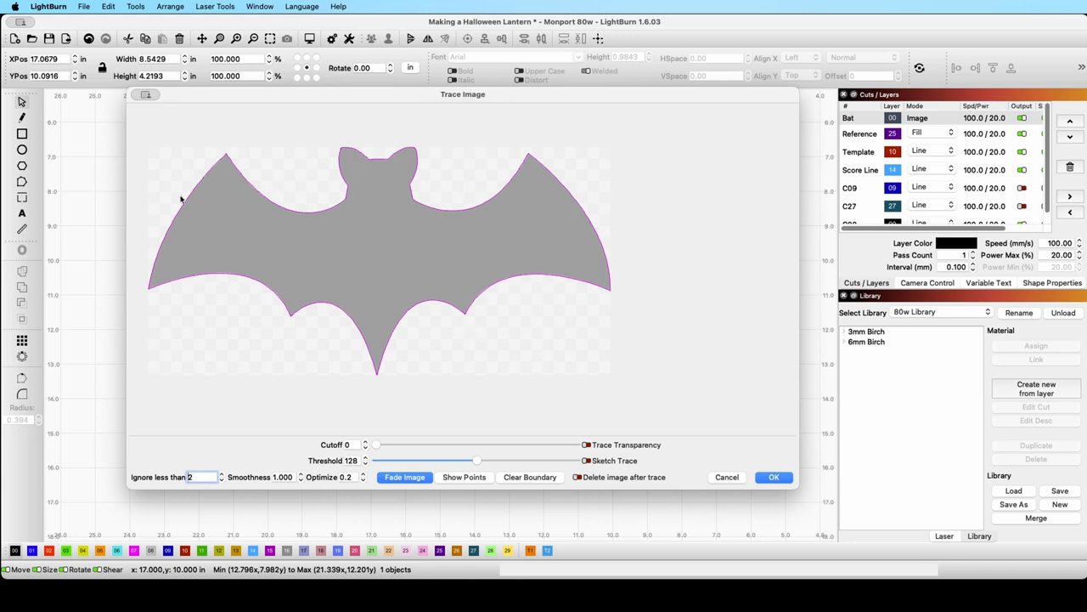
{"action": "left_click", "coordinate": [774, 478]}
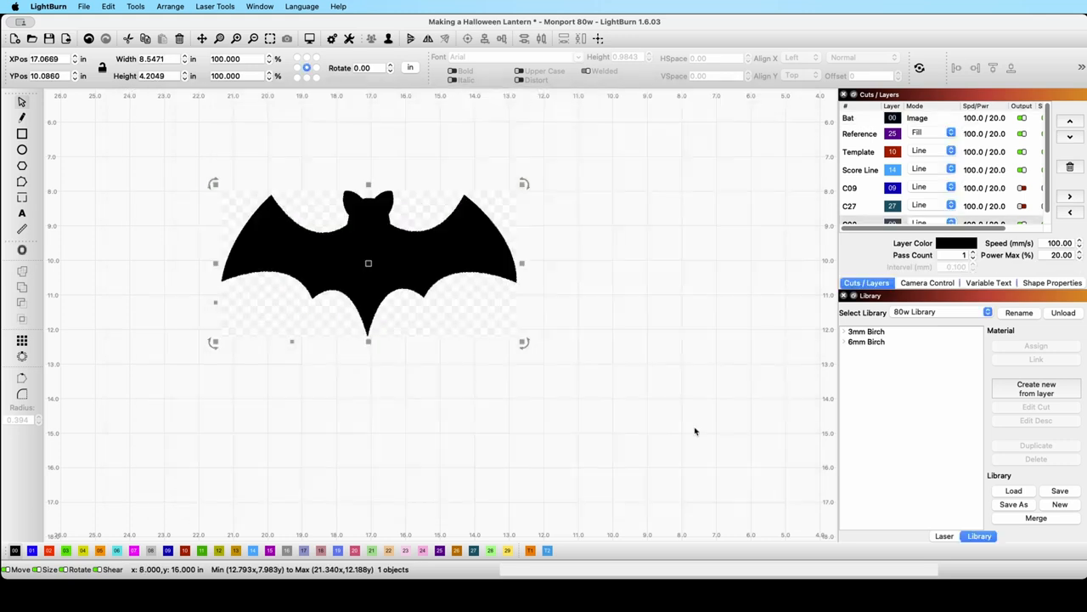
Move the original bat image off its traced outline to an empty part of the work area.
{"action": "scroll", "coordinate": [565, 287], "scroll_direction": "down", "scroll_amount": 2}
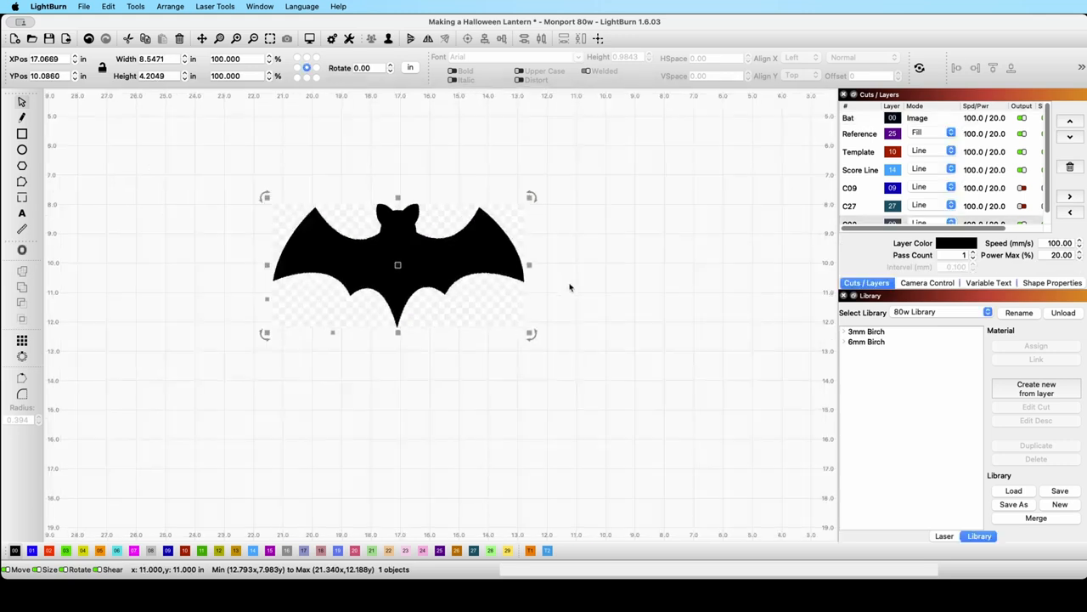
{"action": "left_click_drag", "start_coordinate": [570, 287], "coordinate": [663, 310]}
{"action": "scroll", "coordinate": [663, 310], "scroll_direction": "down", "scroll_amount": 1}
{"action": "left_click", "coordinate": [699, 303]}
{"action": "left_click", "coordinate": [575, 293]}
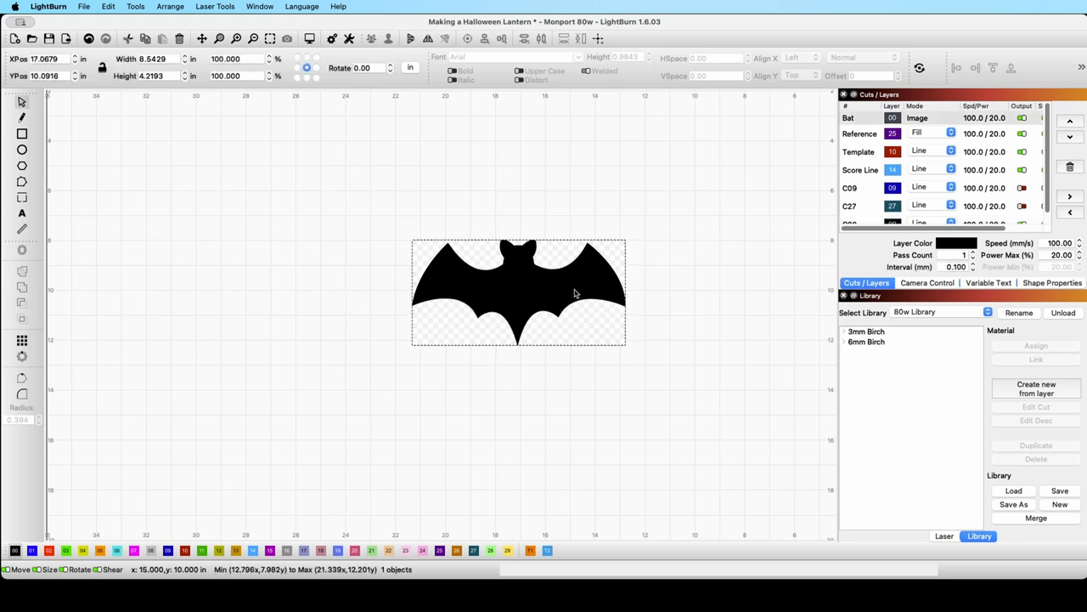
{"action": "left_click_drag", "start_coordinate": [575, 294], "coordinate": [331, 234]}
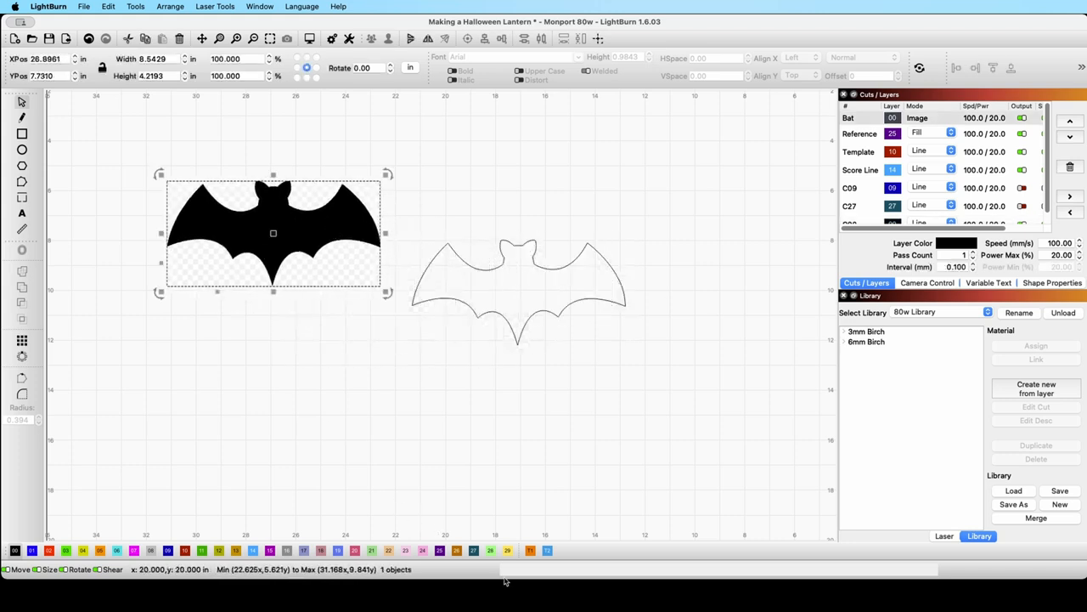
Assign the original bat image to layer colour 29 and turn off that layer's output and visibility.
{"action": "left_click", "coordinate": [508, 550]}
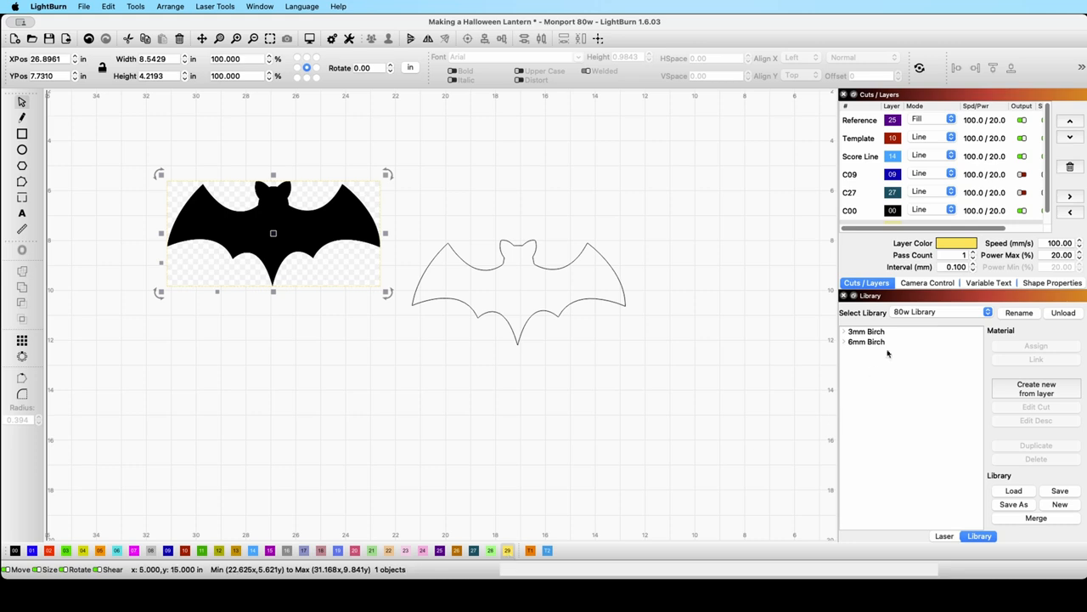
{"action": "scroll", "coordinate": [948, 214], "scroll_direction": "down", "scroll_amount": 1}
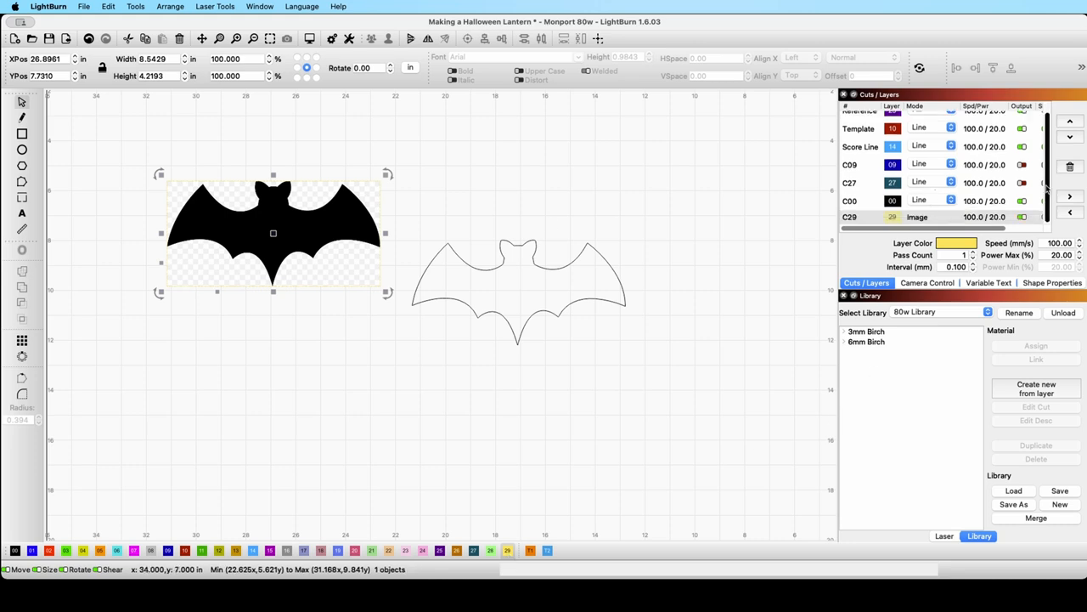
{"action": "left_click", "coordinate": [1023, 217]}
{"action": "left_click", "coordinate": [1044, 218]}
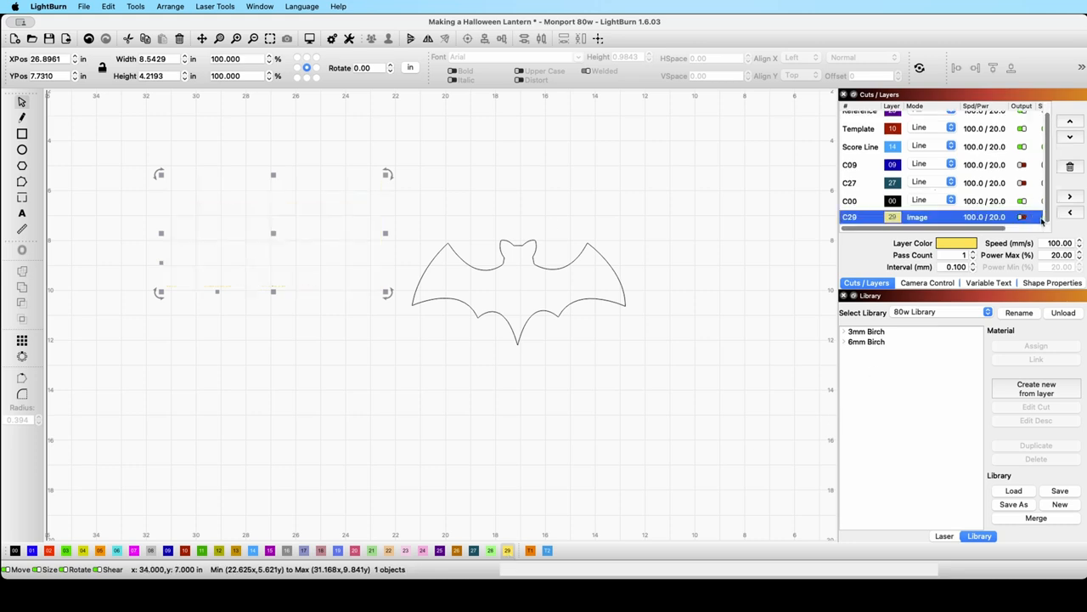
{"action": "scroll", "coordinate": [935, 226], "scroll_direction": "right", "scroll_amount": 2}
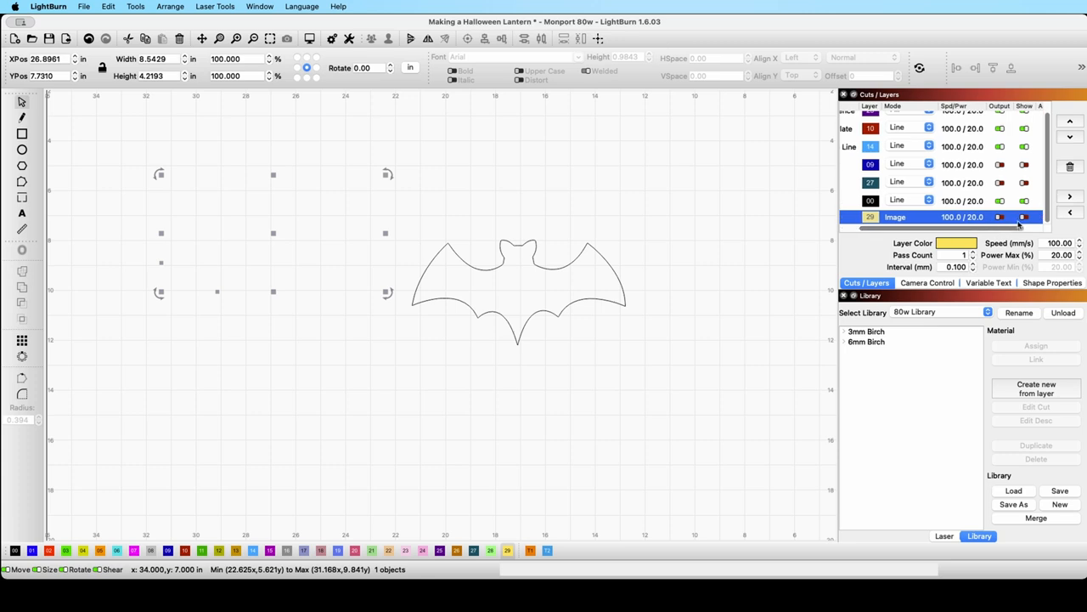
{"action": "left_click", "coordinate": [664, 225]}
Move the traced bat outline out of the work area to just below the template pieces, beside the face design.
{"action": "scroll", "coordinate": [495, 236], "scroll_direction": "up", "scroll_amount": 2}
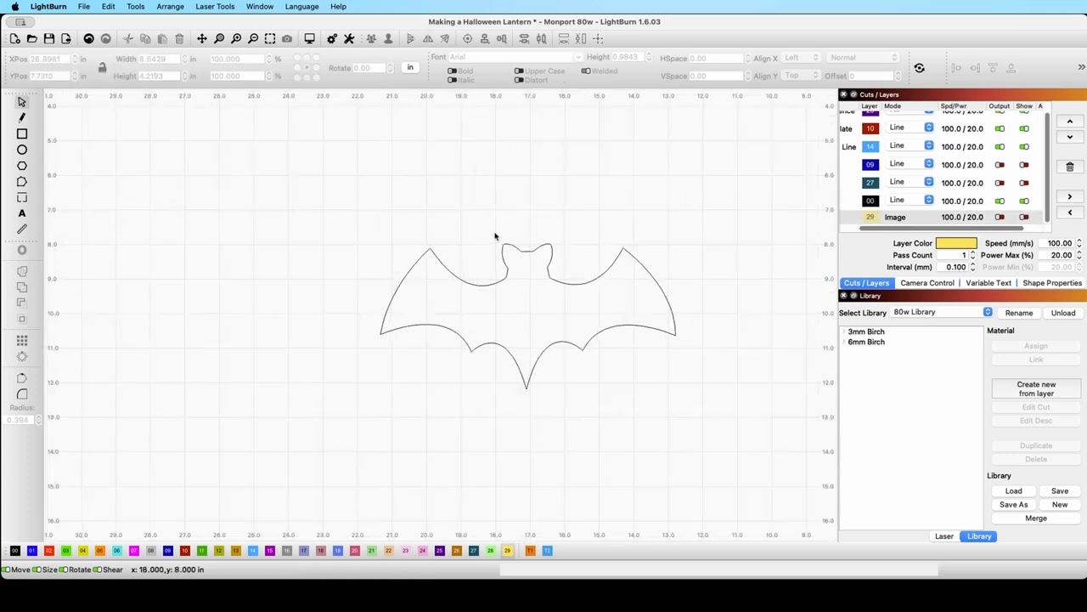
{"action": "scroll", "coordinate": [496, 236], "scroll_direction": "down", "scroll_amount": 3}
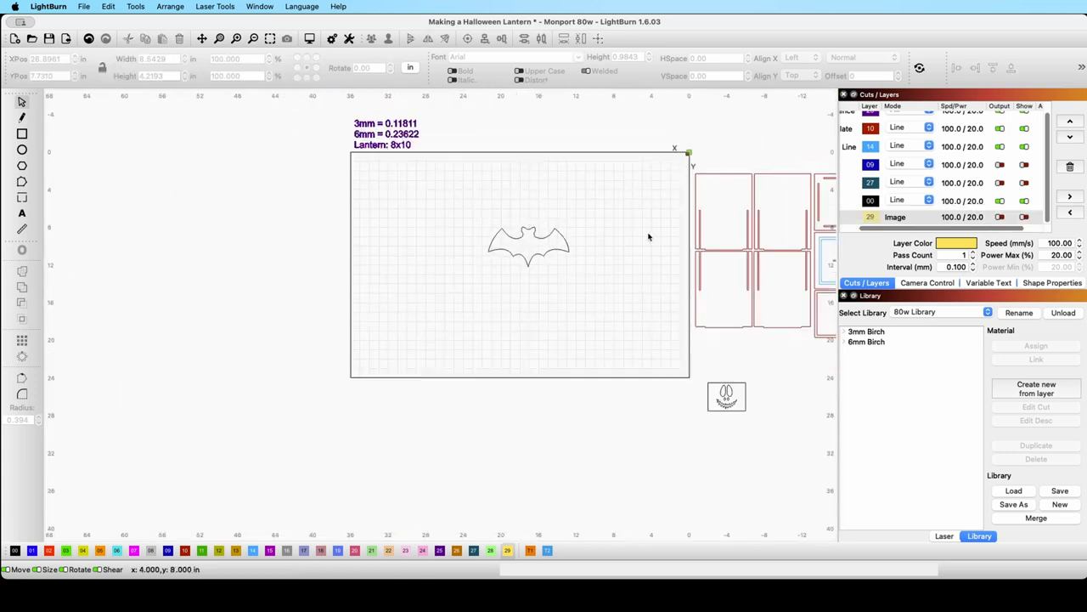
{"action": "left_click_drag", "start_coordinate": [560, 246], "coordinate": [537, 255]}
{"action": "left_click_drag", "start_coordinate": [480, 298], "coordinate": [326, 208]}
{"action": "left_click_drag", "start_coordinate": [418, 263], "coordinate": [679, 385]}
{"action": "left_click", "coordinate": [454, 212]}
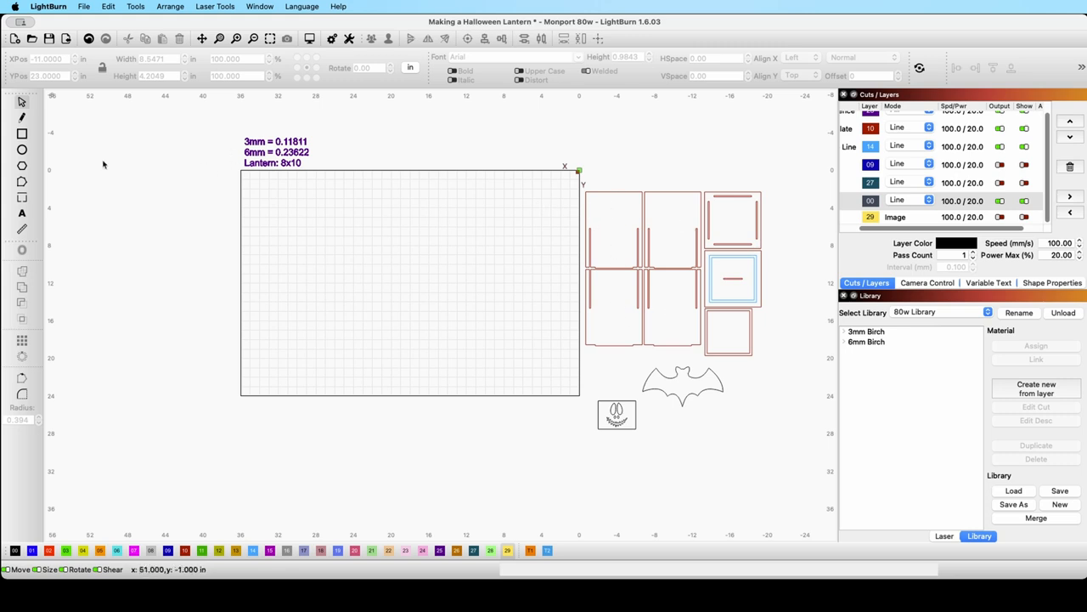
Draw a rectangle about 10 by 13 inches in the work area and assign it to black layer 00.
{"action": "left_click", "coordinate": [26, 138]}
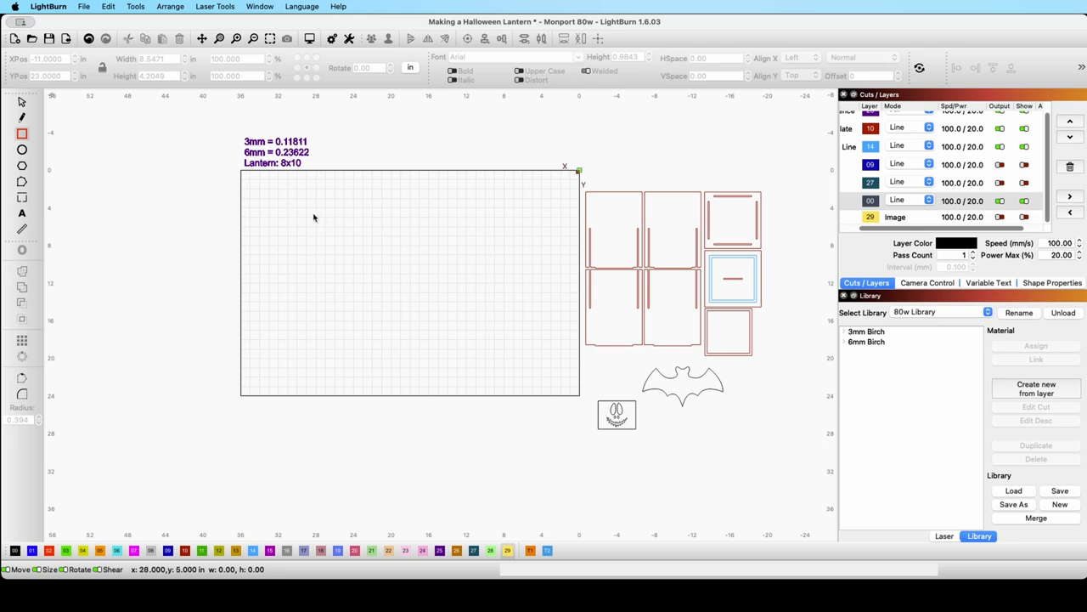
{"action": "mouse_move", "coordinate": [308, 210]}
{"action": "left_mouse_down"}
{"action": "mouse_move", "coordinate": [340, 322]}
{"action": "mouse_move", "coordinate": [399, 335]}
{"action": "left_mouse_up"}
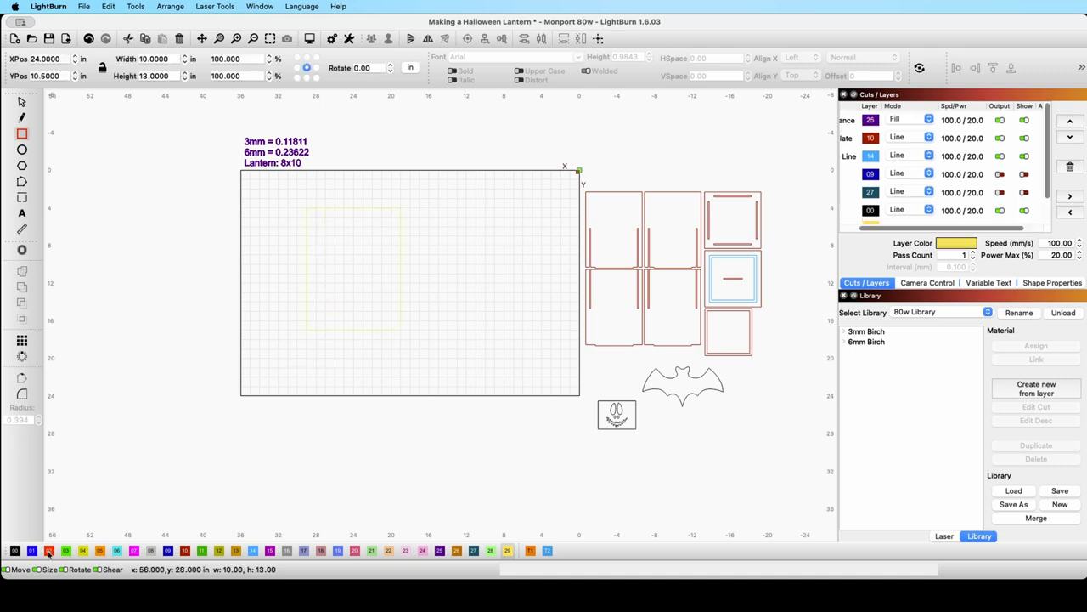
{"action": "left_click", "coordinate": [15, 550]}
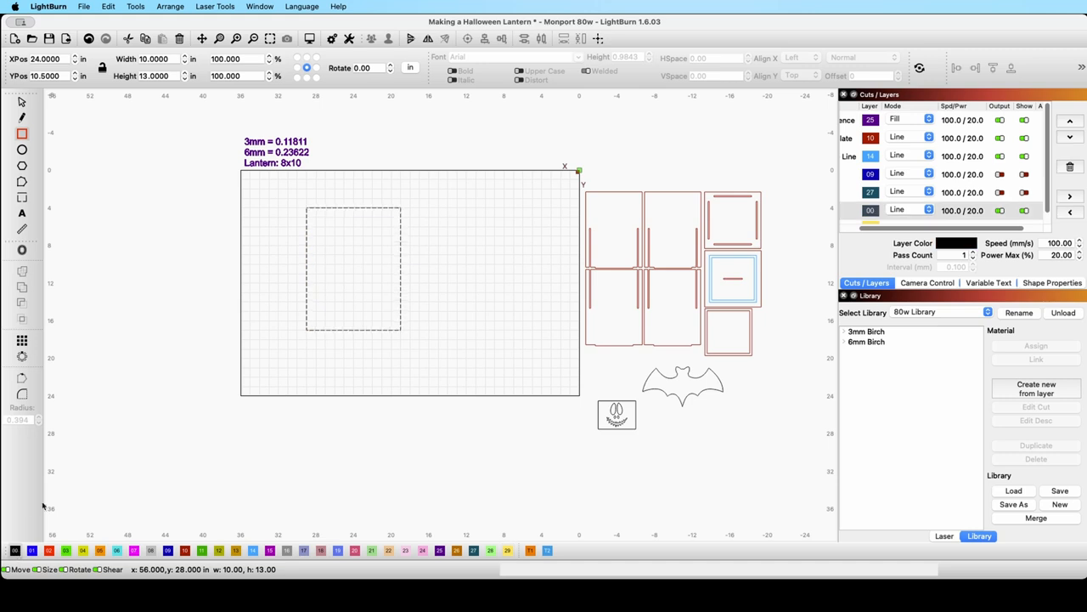
{"action": "left_click", "coordinate": [22, 102]}
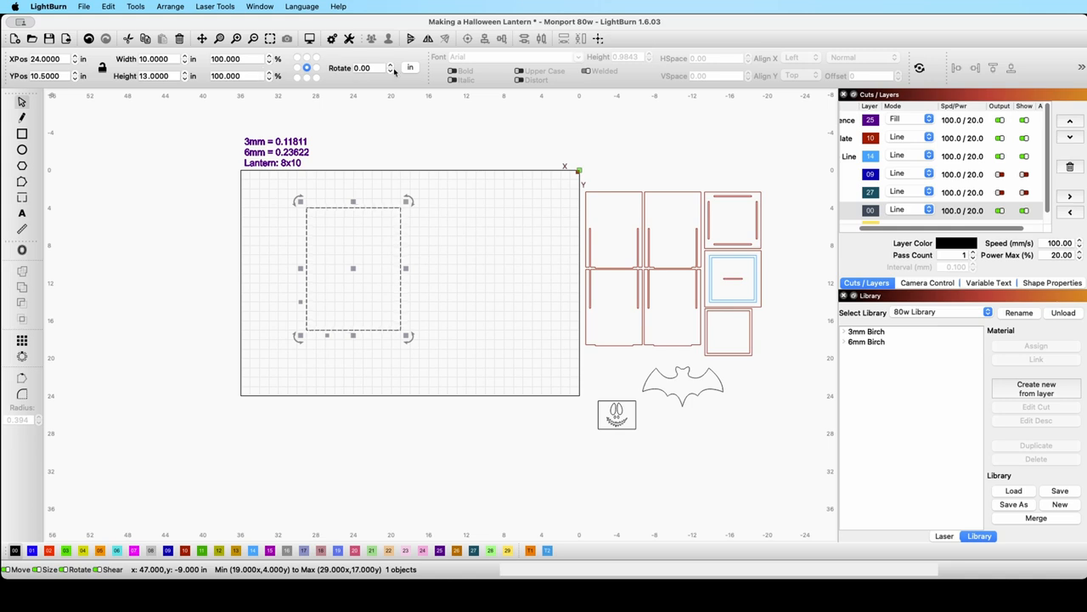
Set the new rectangle's size to 6 inches wide and 8 inches high.
{"action": "left_click", "coordinate": [173, 59]}
{"action": "type", "text": "6"}
{"action": "left_click", "coordinate": [176, 75]}
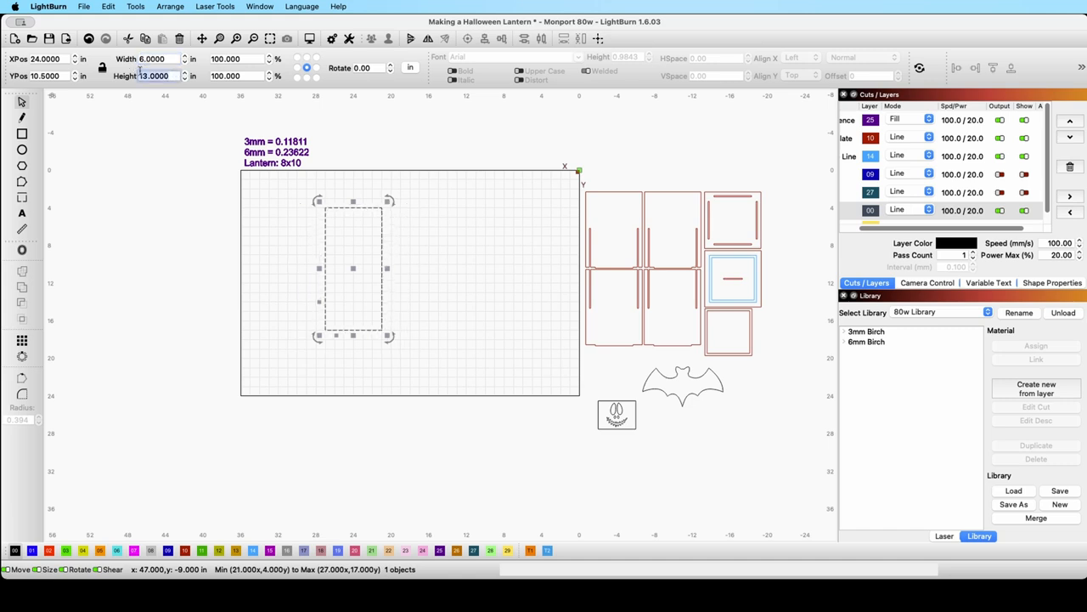
{"action": "type", "text": "8"}
{"action": "key", "text": "Return"}
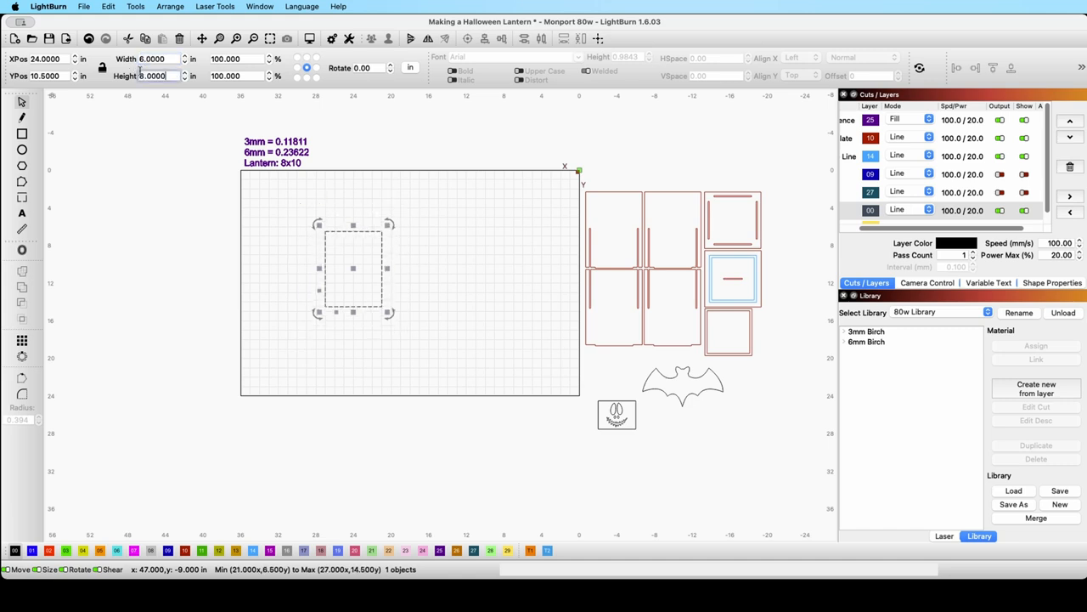
Change the last line of the reference note above the work area to read "Lantern: 8x6".
{"action": "left_click", "coordinate": [296, 163]}
{"action": "double_click", "coordinate": [296, 163]}
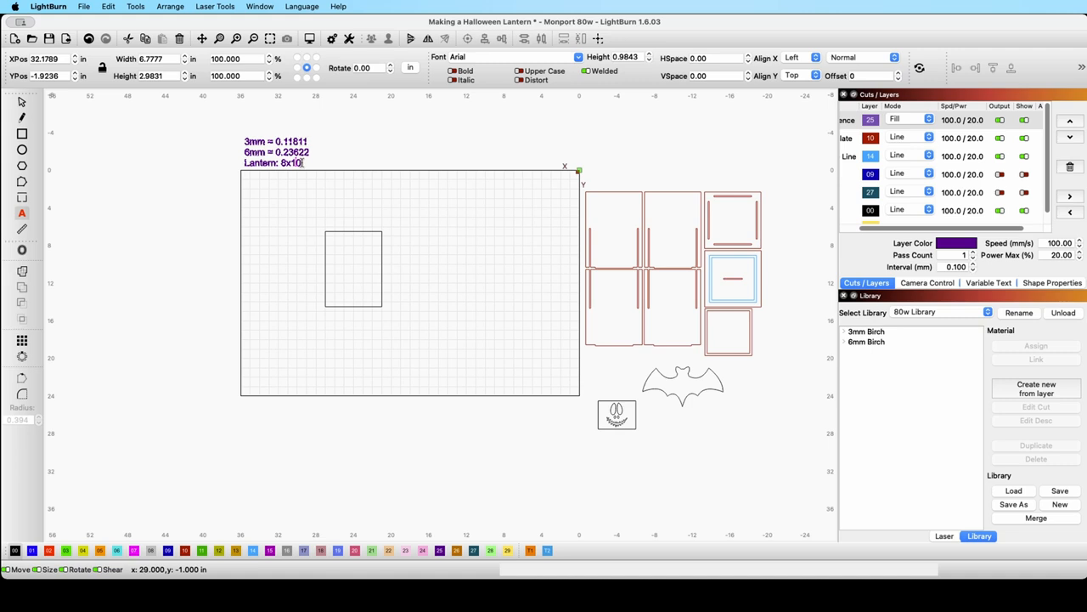
{"action": "key", "text": "BackSpace"}
{"action": "key", "text": "BackSpace"}
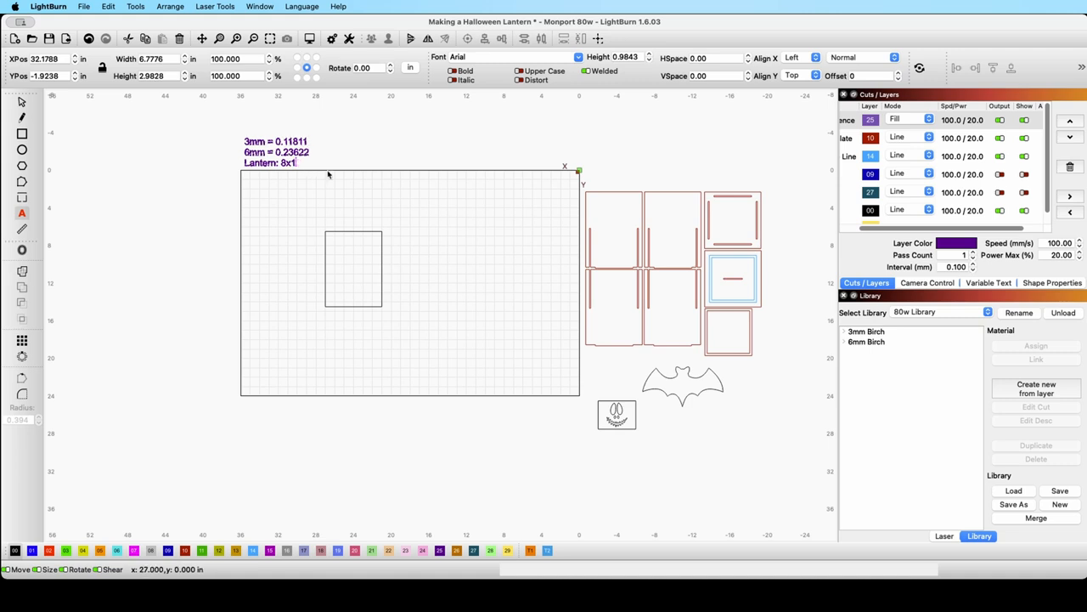
{"action": "type", "text": "6"}
{"action": "key", "text": "Return"}
{"action": "key", "text": "Escape"}
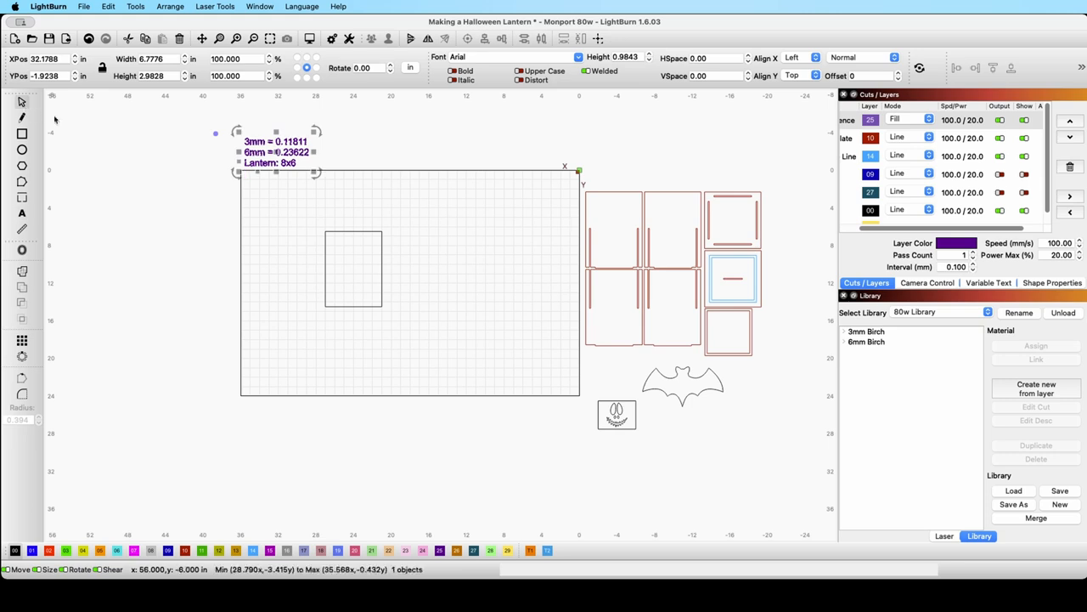
{"action": "left_click", "coordinate": [413, 207]}
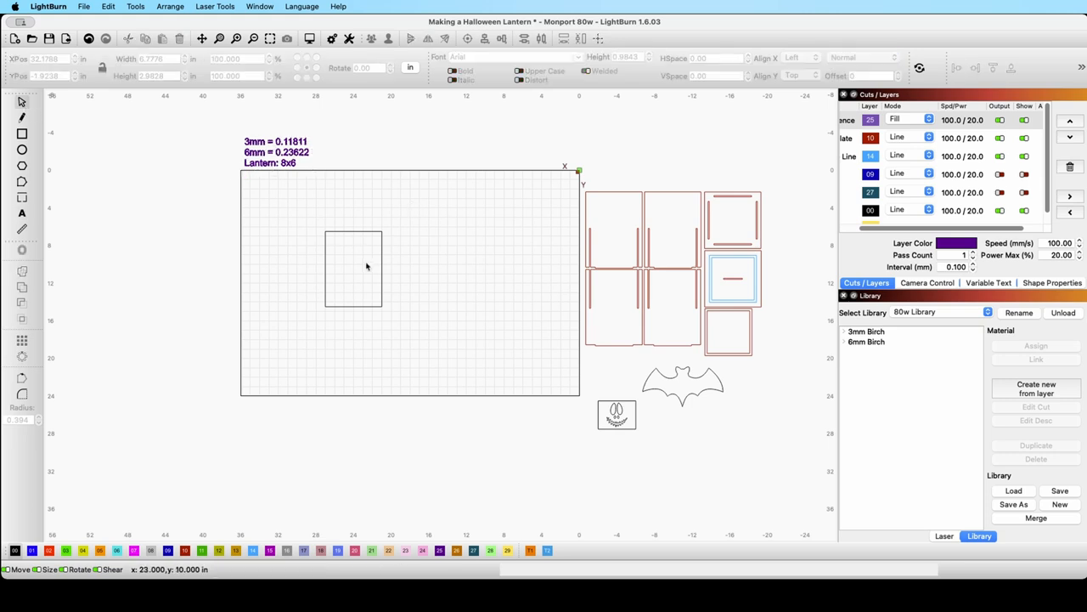
Move the 6 by 8 inch panel rectangle slightly upward in the work area.
{"action": "scroll", "coordinate": [357, 266], "scroll_direction": "down", "scroll_amount": 2}
{"action": "scroll", "coordinate": [365, 266], "scroll_direction": "up", "scroll_amount": 3}
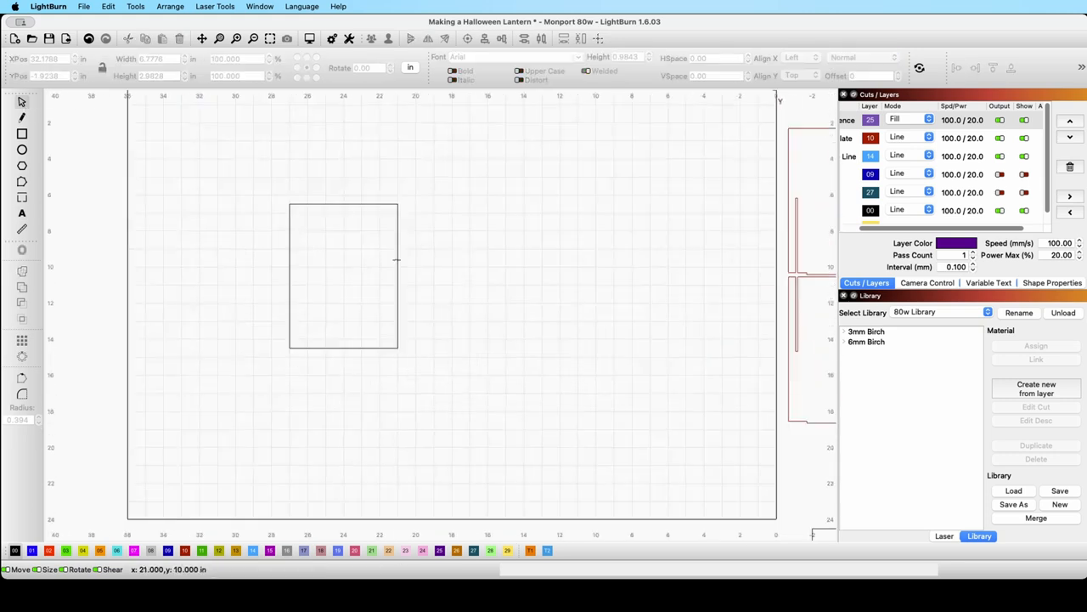
{"action": "left_click_drag", "start_coordinate": [396, 255], "coordinate": [393, 232]}
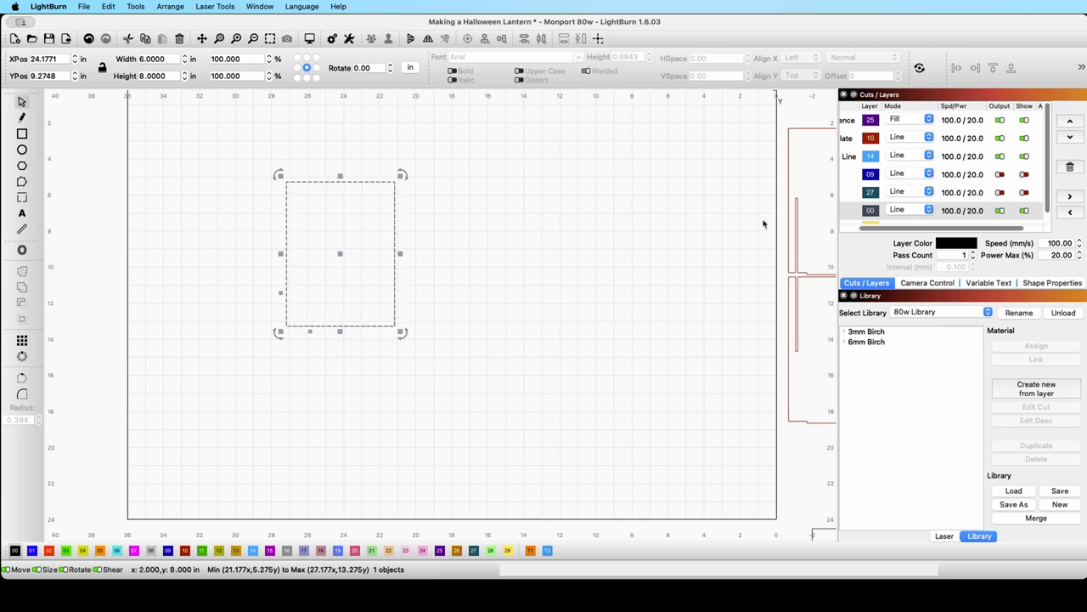
Examine the slots and bottom tabs of the red template panels beside the work area.
{"action": "scroll", "coordinate": [778, 219], "scroll_direction": "right", "scroll_amount": 5}
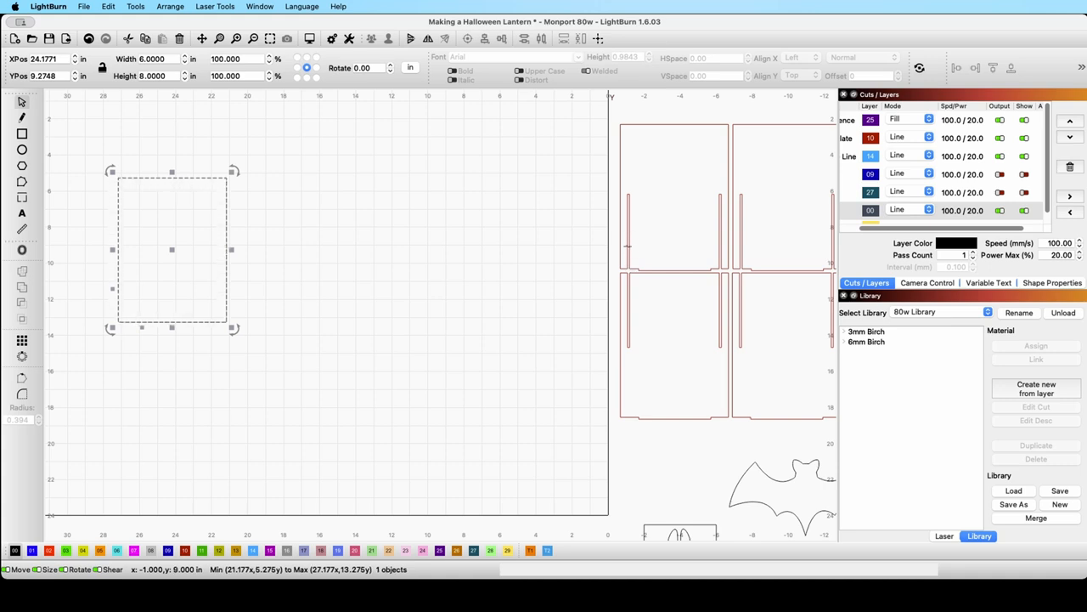
{"action": "scroll", "coordinate": [270, 169], "scroll_direction": "up", "scroll_amount": 2}
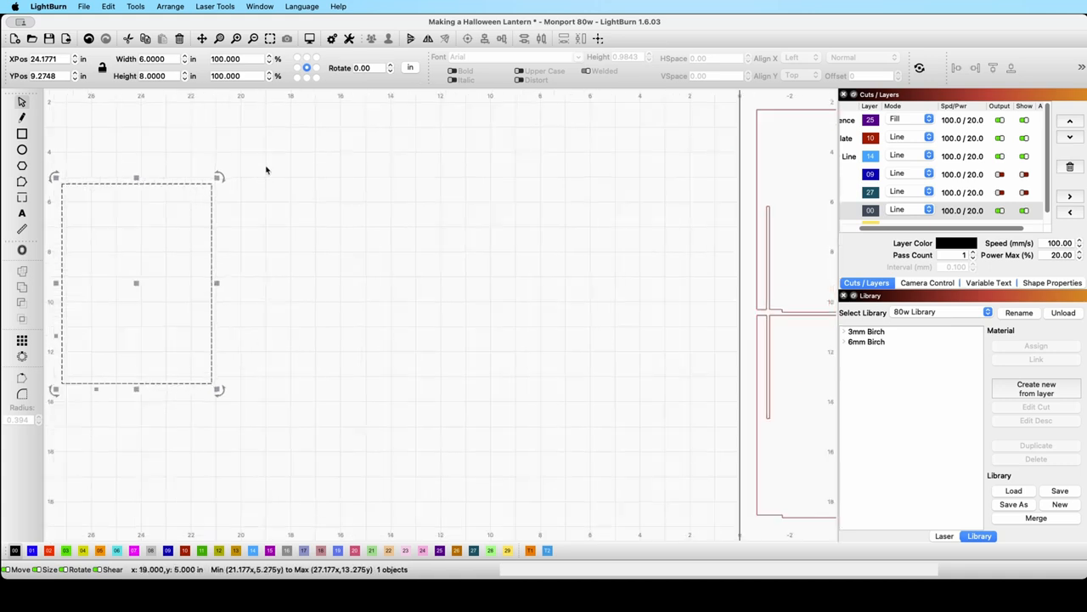
{"action": "scroll", "coordinate": [266, 169], "scroll_direction": "down", "scroll_amount": 4}
{"action": "left_click_drag", "start_coordinate": [267, 167], "coordinate": [340, 236]}
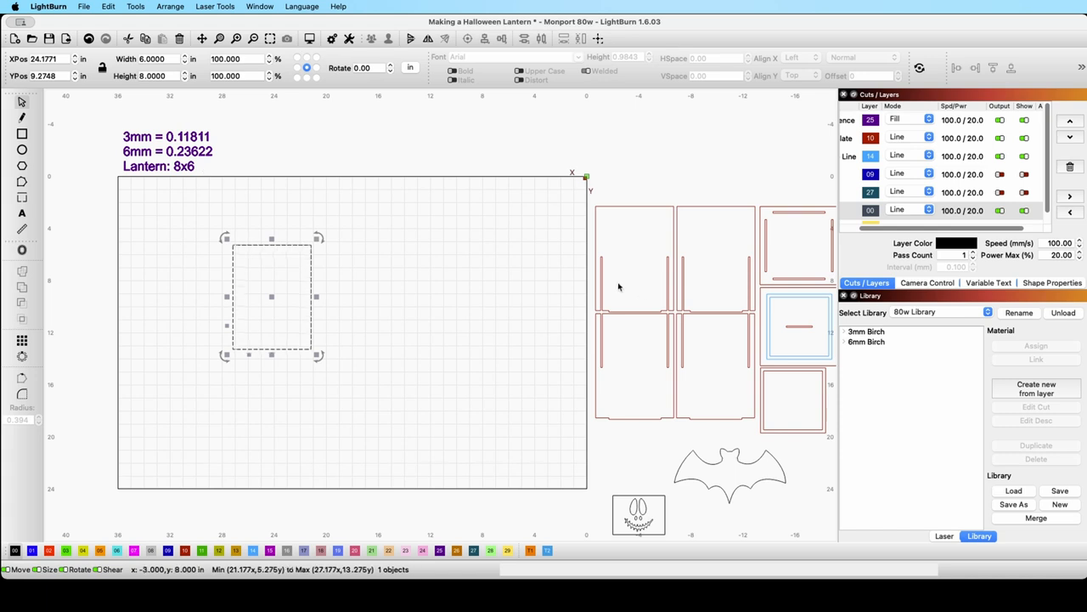
{"action": "scroll", "coordinate": [619, 287], "scroll_direction": "up", "scroll_amount": 3}
{"action": "scroll", "coordinate": [599, 273], "scroll_direction": "up", "scroll_amount": 2}
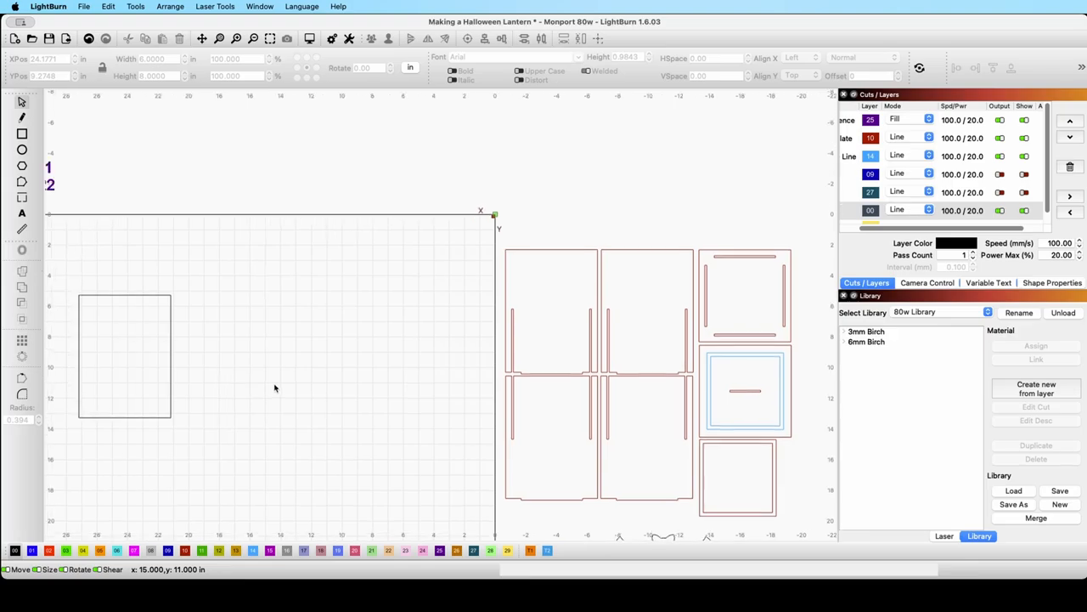
{"action": "left_click_drag", "start_coordinate": [275, 388], "coordinate": [354, 386]}
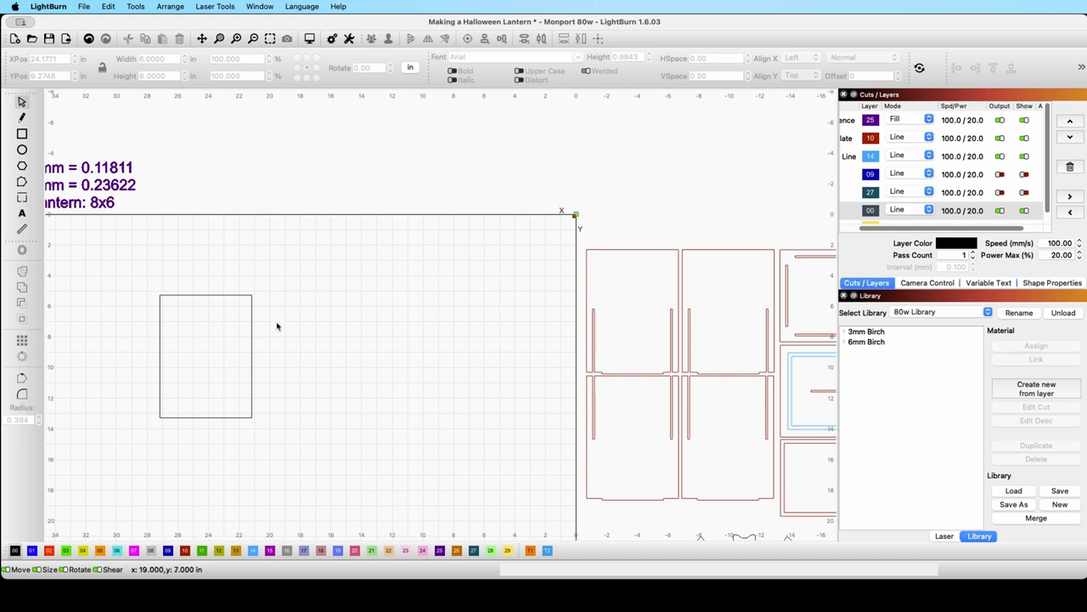
Draw a narrow upright rectangle about 0.70 by 7.21 inches beside the panel rectangle for a slot.
{"action": "left_click", "coordinate": [22, 134]}
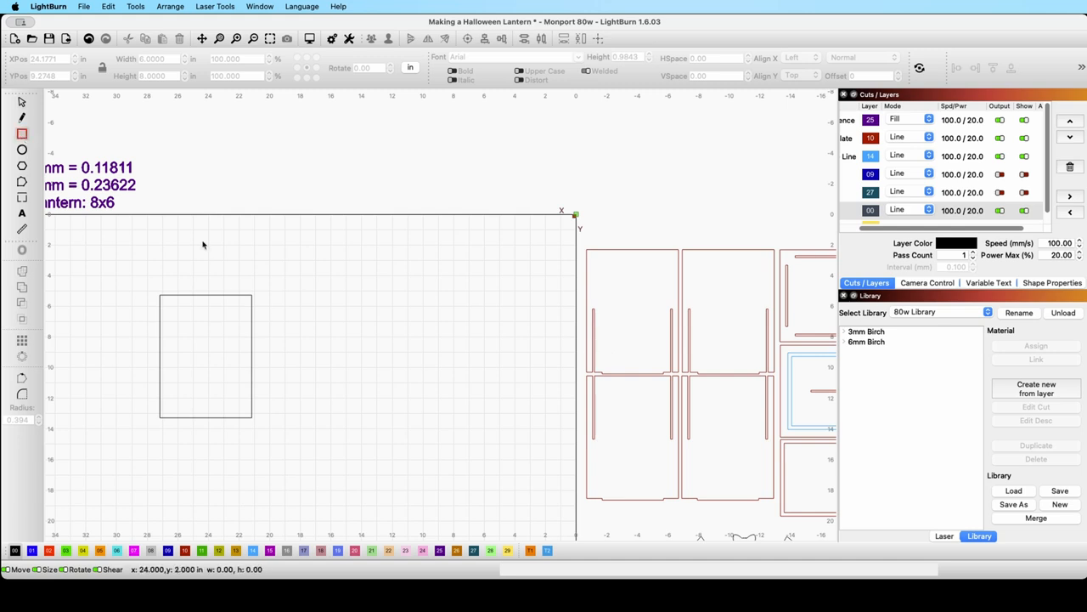
{"action": "left_click_drag", "start_coordinate": [278, 295], "coordinate": [290, 408]}
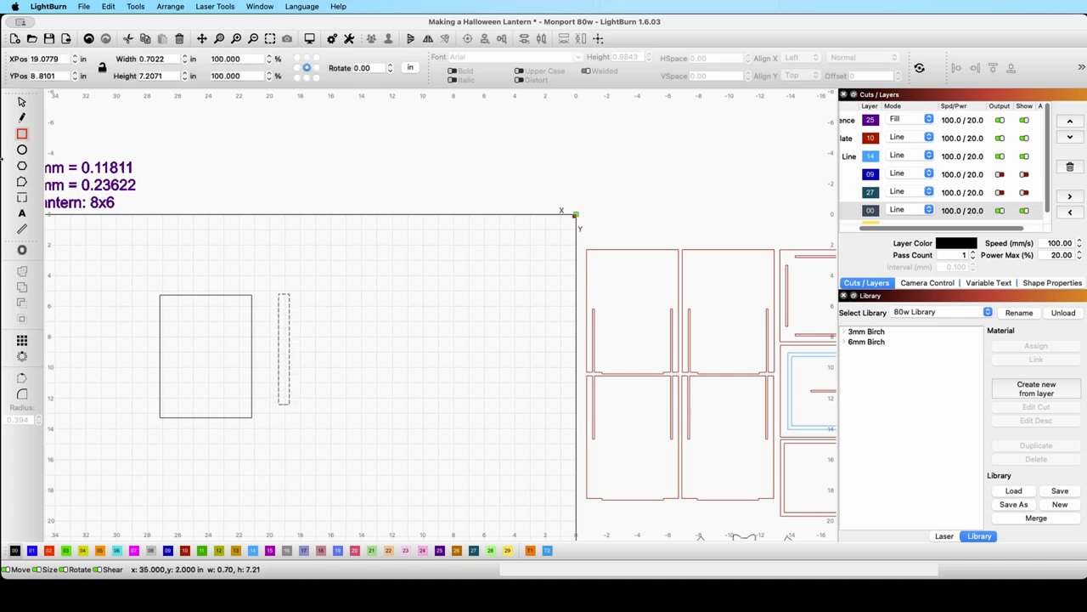
{"action": "left_click", "coordinate": [22, 101]}
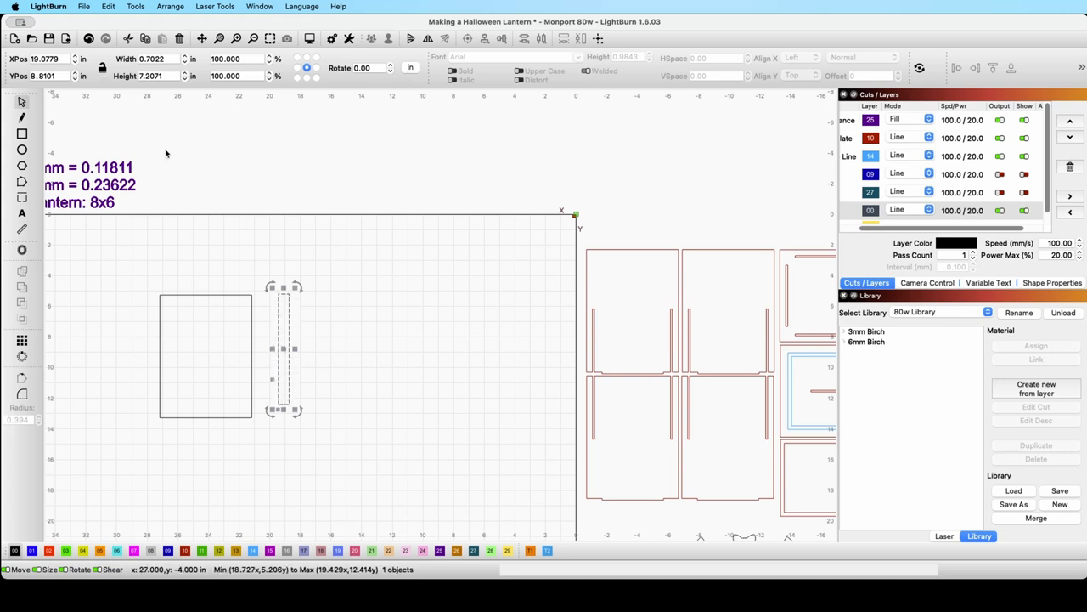
{"action": "scroll", "coordinate": [170, 160], "scroll_direction": "left", "scroll_amount": 3}
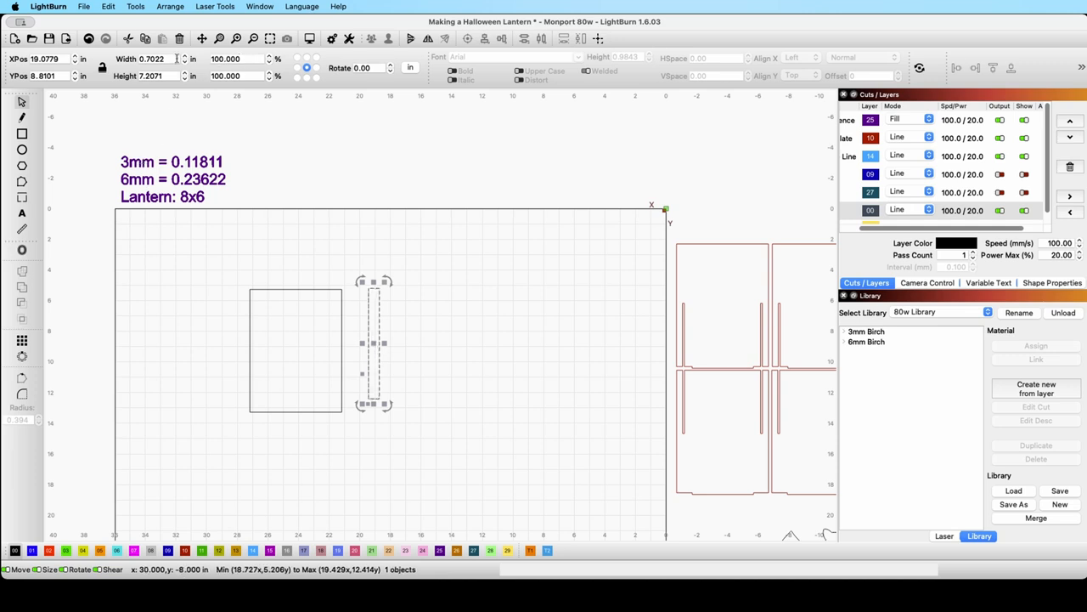
Set the slot rectangle's size to 0.1811 inches wide and 4.11 inches high.
{"action": "left_click_drag", "start_coordinate": [176, 59], "coordinate": [134, 59]}
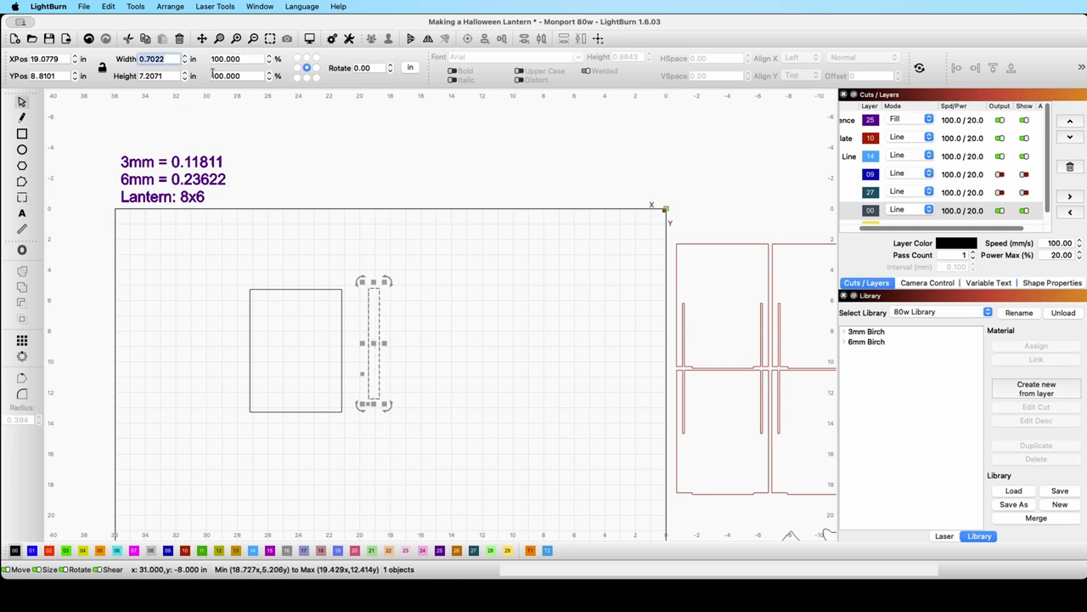
{"action": "type", "text": "0.1811"}
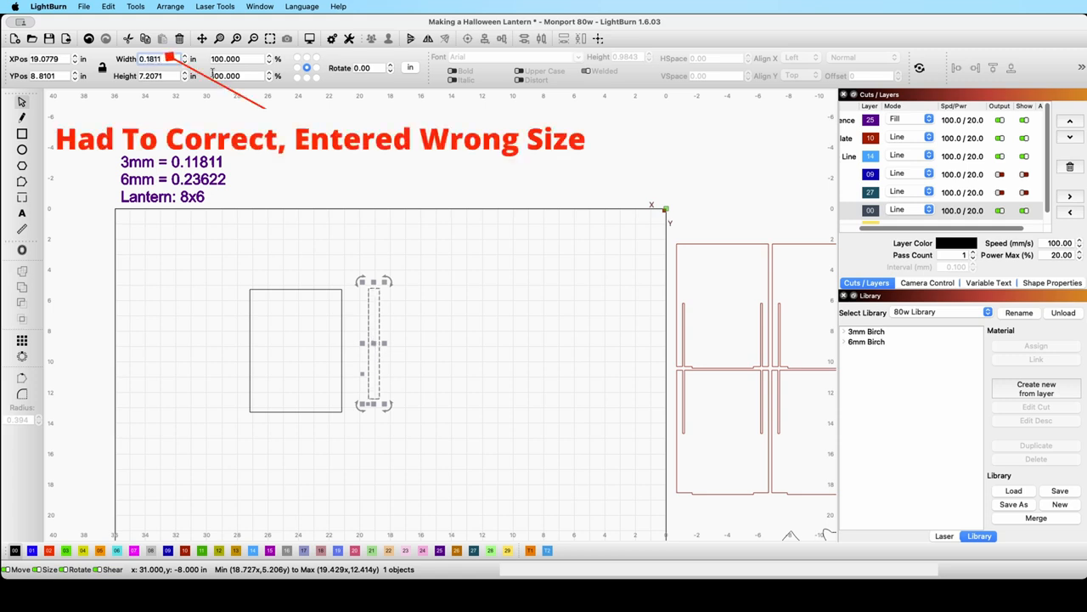
{"action": "left_click", "coordinate": [168, 76]}
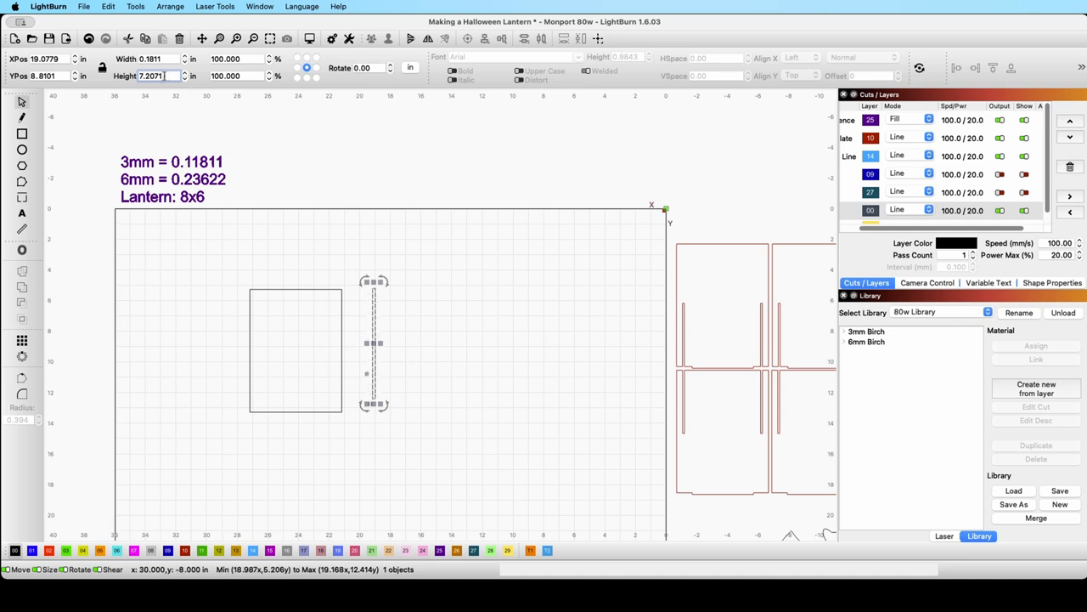
{"action": "key", "text": "Return"}
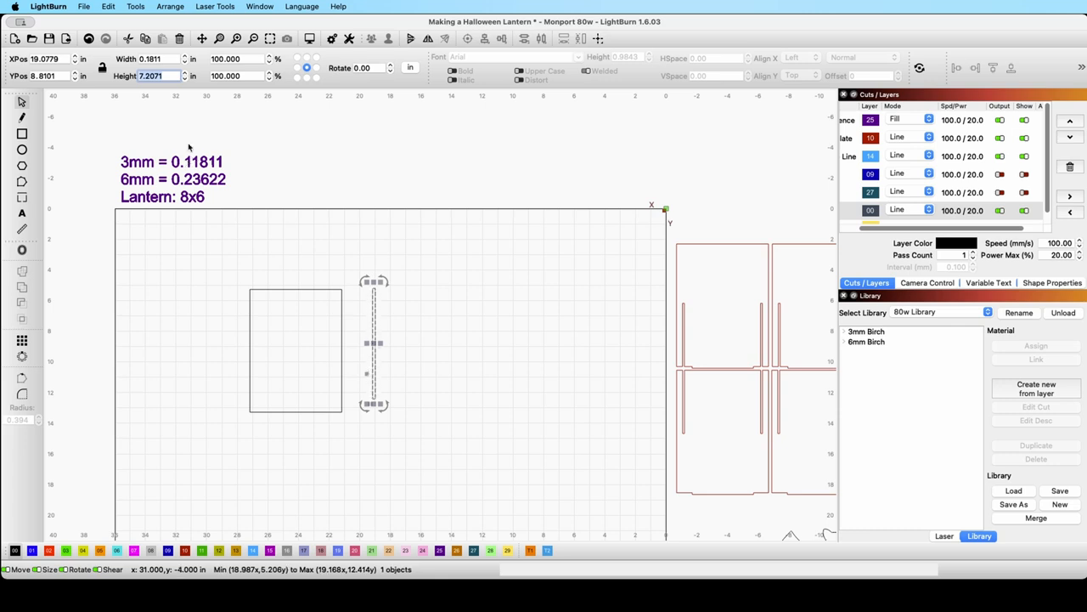
{"action": "type", "text": "4.11"}
{"action": "key", "text": "Return"}
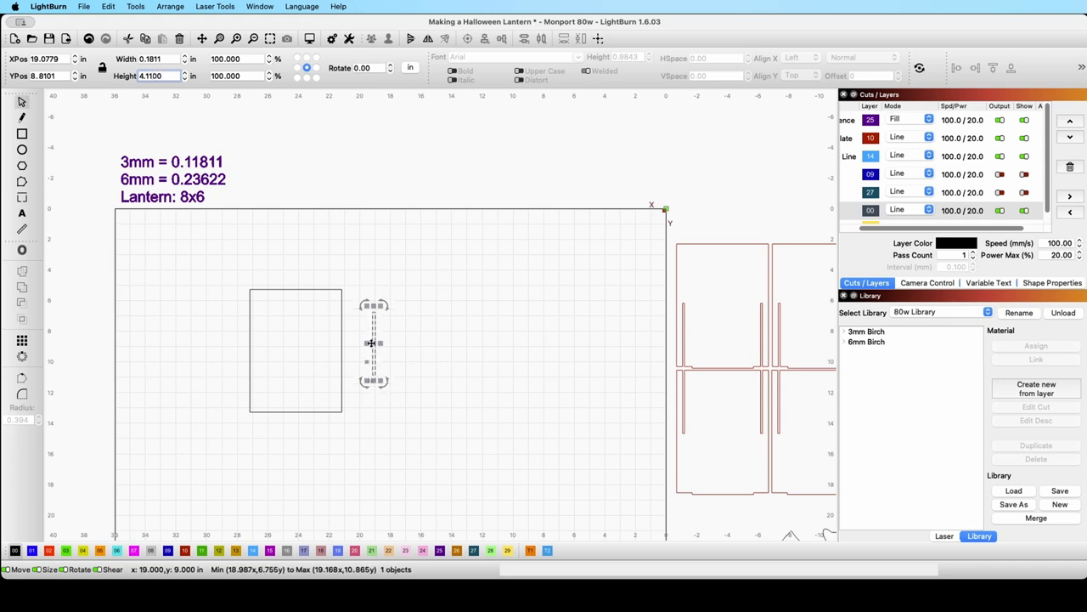
Duplicate the slot rectangle and place one at the panel's lower left corner and the other on its lower right edge.
{"action": "right_click", "coordinate": [375, 342]}
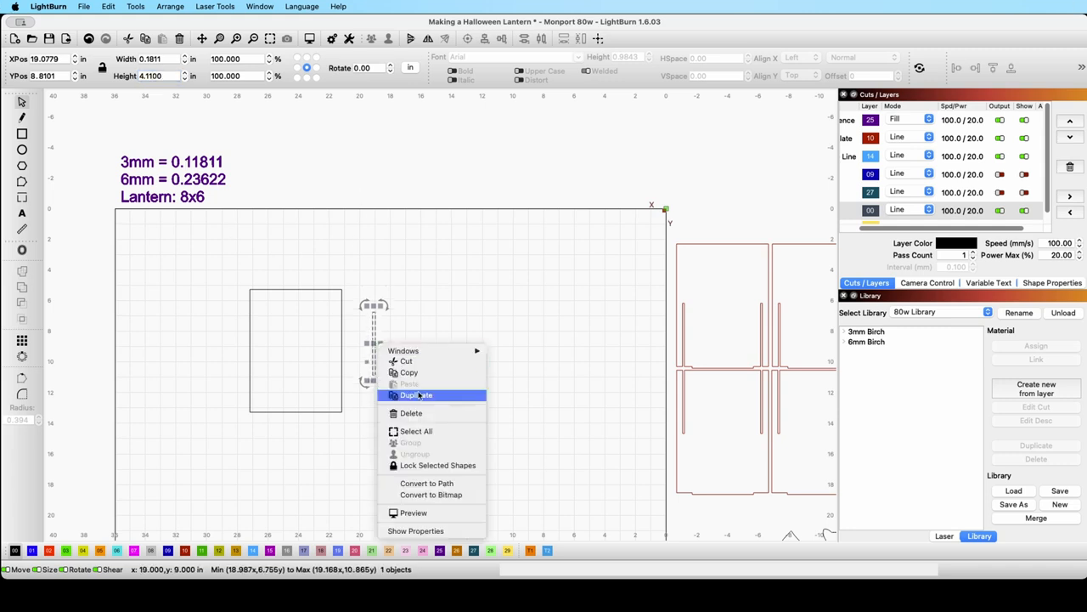
{"action": "left_click", "coordinate": [417, 395]}
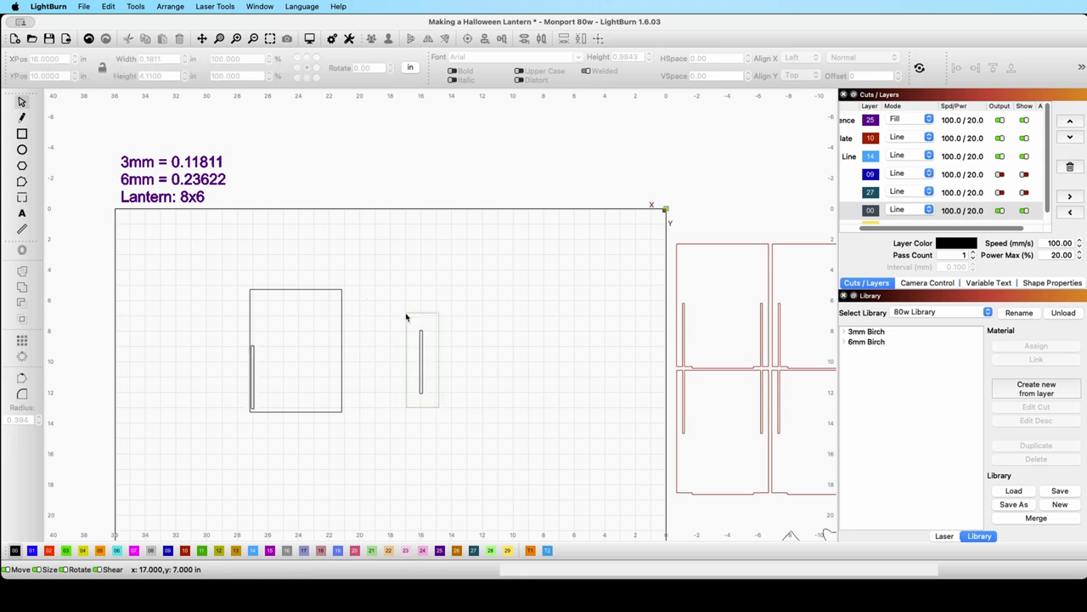
{"action": "left_click_drag", "start_coordinate": [405, 315], "coordinate": [438, 404]}
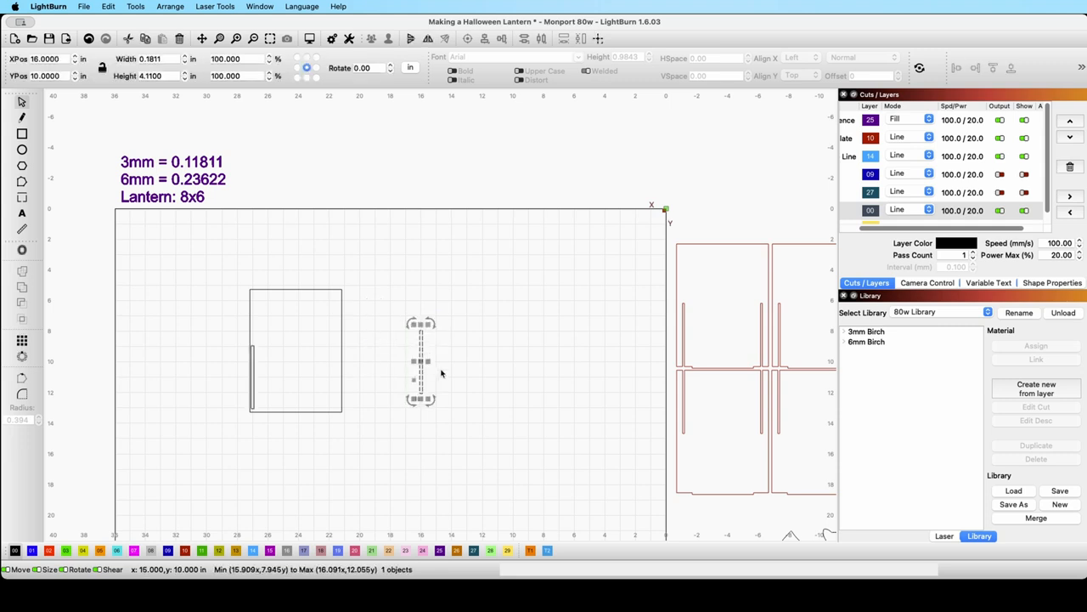
{"action": "left_click_drag", "start_coordinate": [419, 364], "coordinate": [337, 381]}
Align the left slot and the panel rectangle with each other along their left and bottom edges.
{"action": "scroll", "coordinate": [279, 380], "scroll_direction": "up", "scroll_amount": 3}
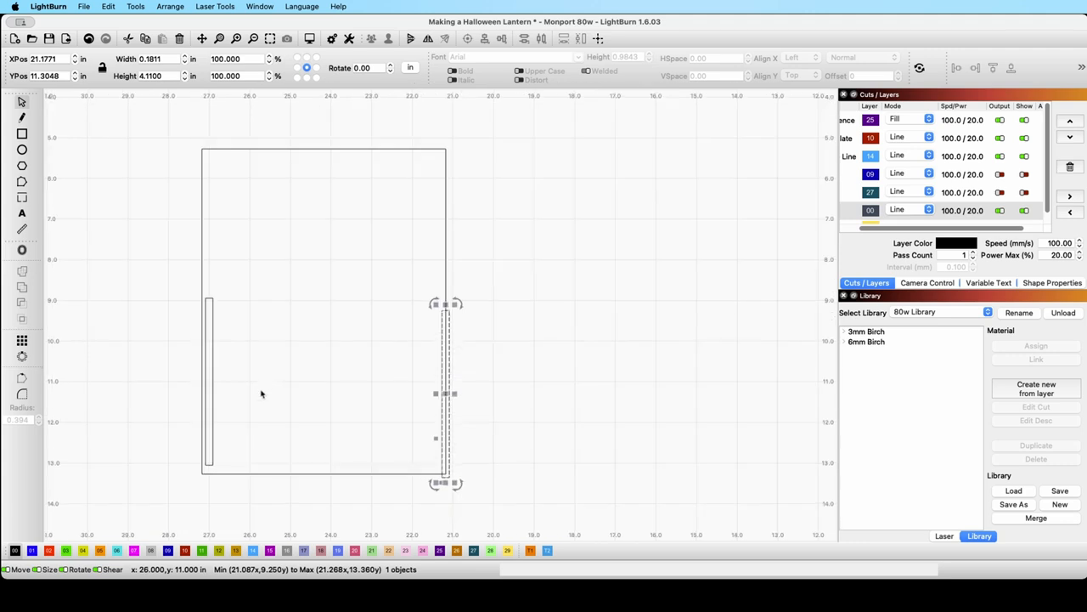
{"action": "left_click", "coordinate": [231, 457]}
{"action": "left_click_drag", "start_coordinate": [220, 476], "coordinate": [189, 422]}
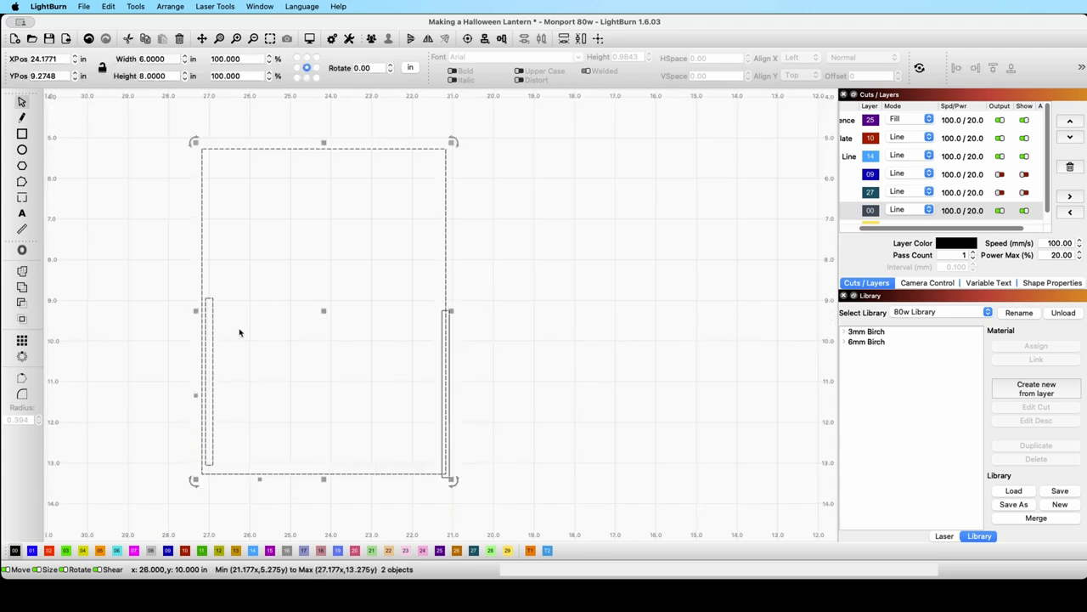
{"action": "left_click", "coordinate": [484, 39]}
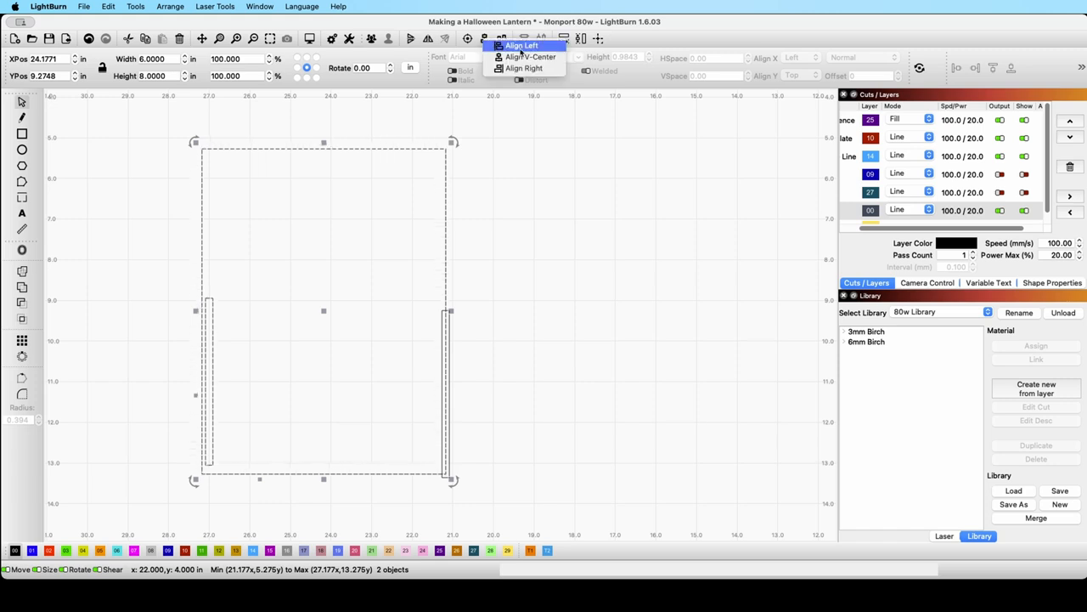
{"action": "left_click", "coordinate": [521, 47]}
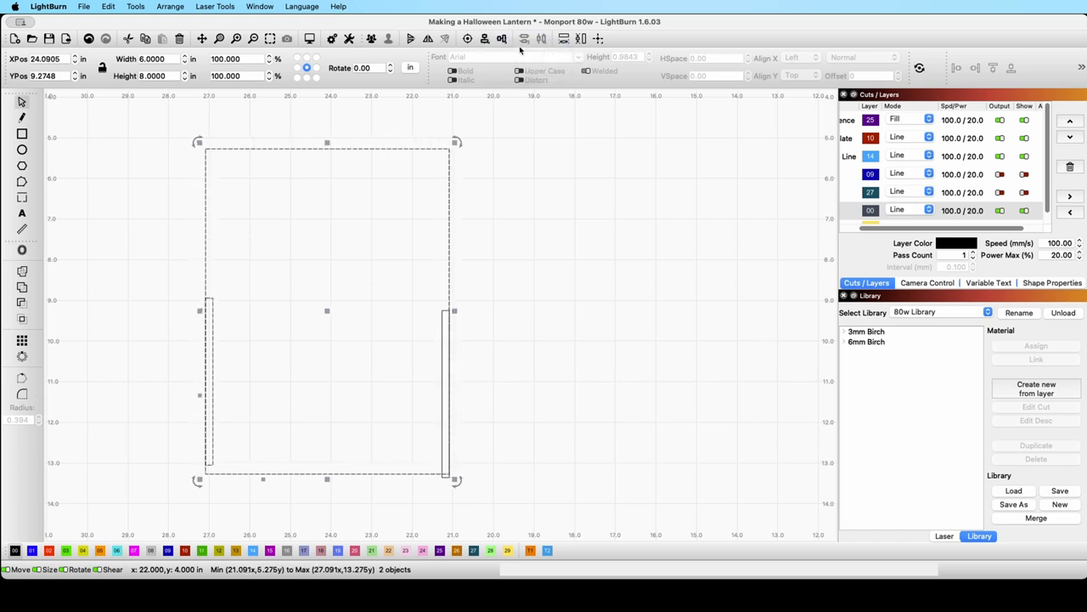
{"action": "left_click", "coordinate": [503, 40]}
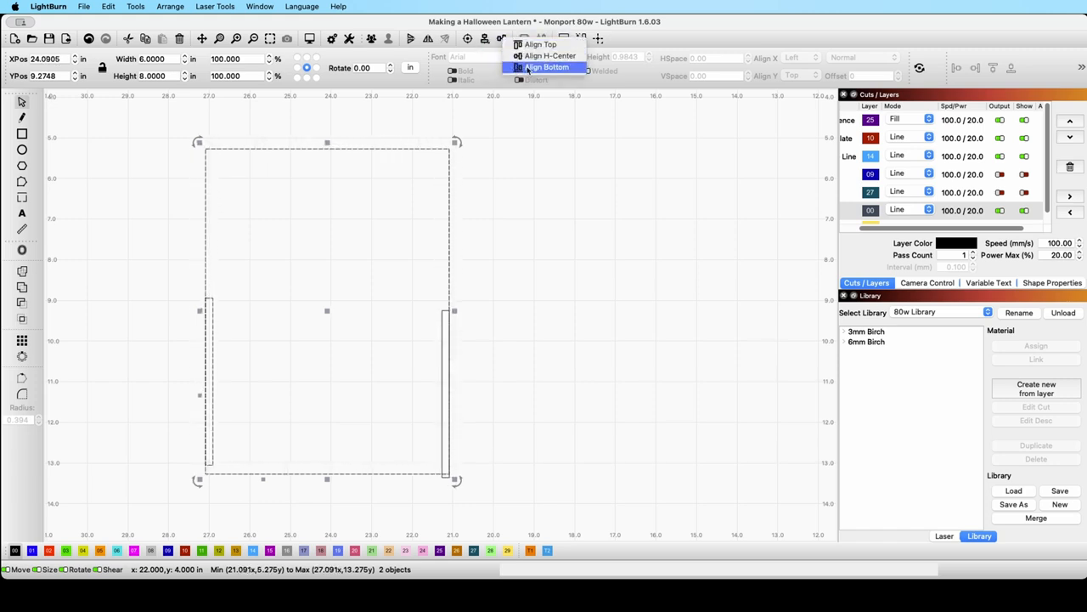
{"action": "left_click", "coordinate": [528, 68]}
{"action": "left_click", "coordinate": [306, 307]}
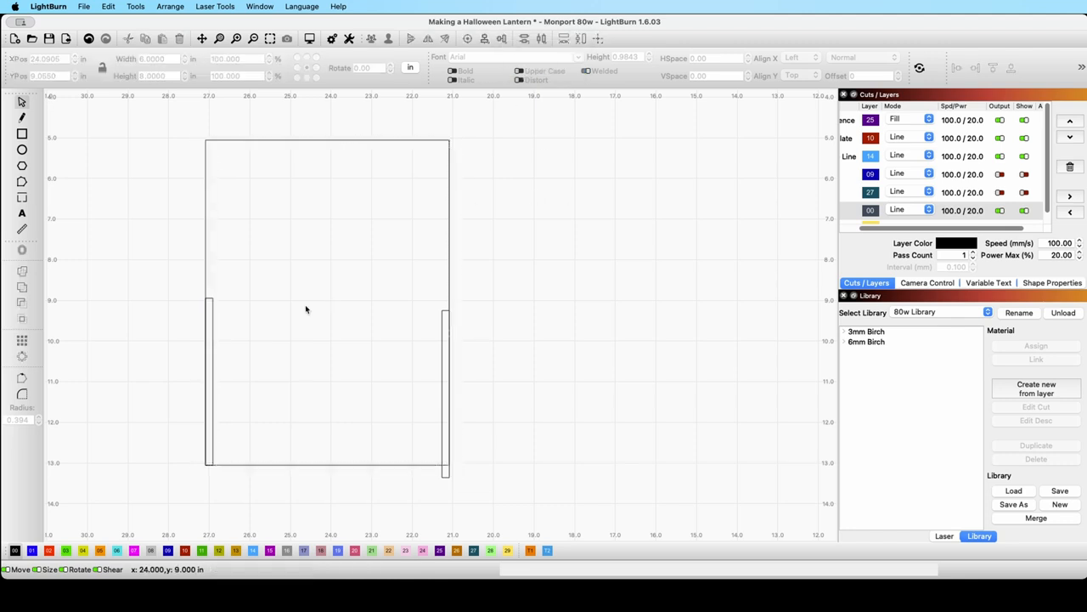
Move the left slot inward by about 0.39 inches and group it with the panel rectangle.
{"action": "left_click", "coordinate": [212, 364]}
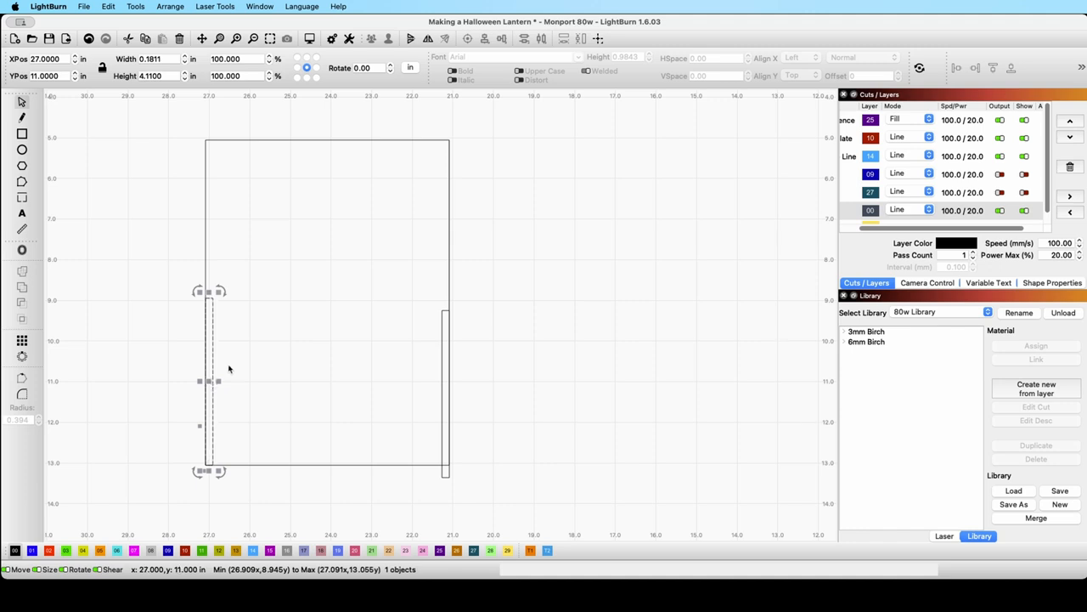
{"action": "key", "text": "Right"}
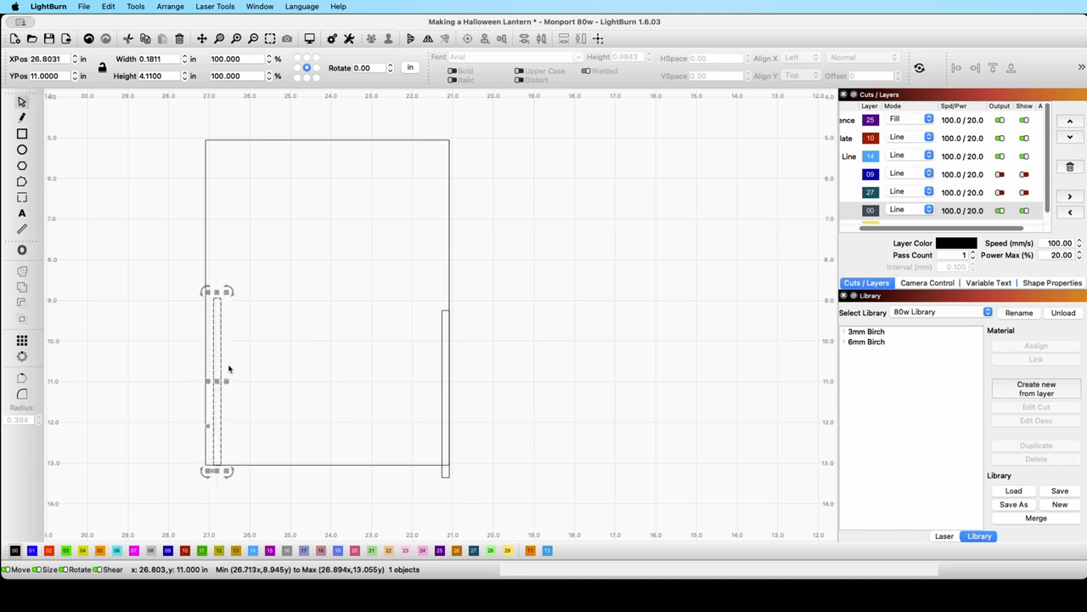
{"action": "key", "text": "Right"}
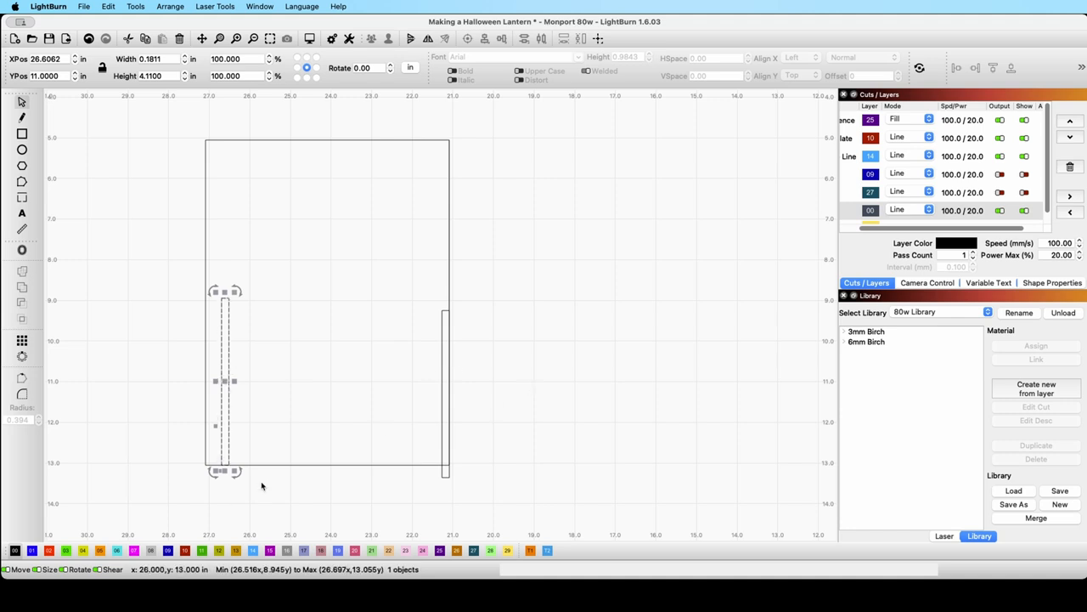
{"action": "left_click_drag", "start_coordinate": [262, 485], "coordinate": [182, 411]}
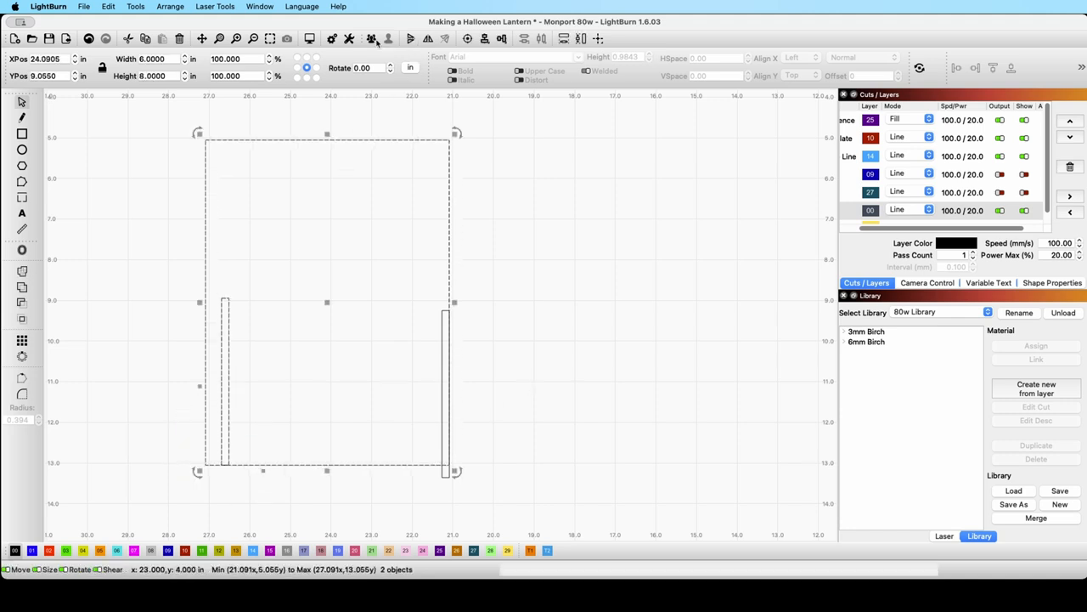
{"action": "left_click", "coordinate": [566, 294]}
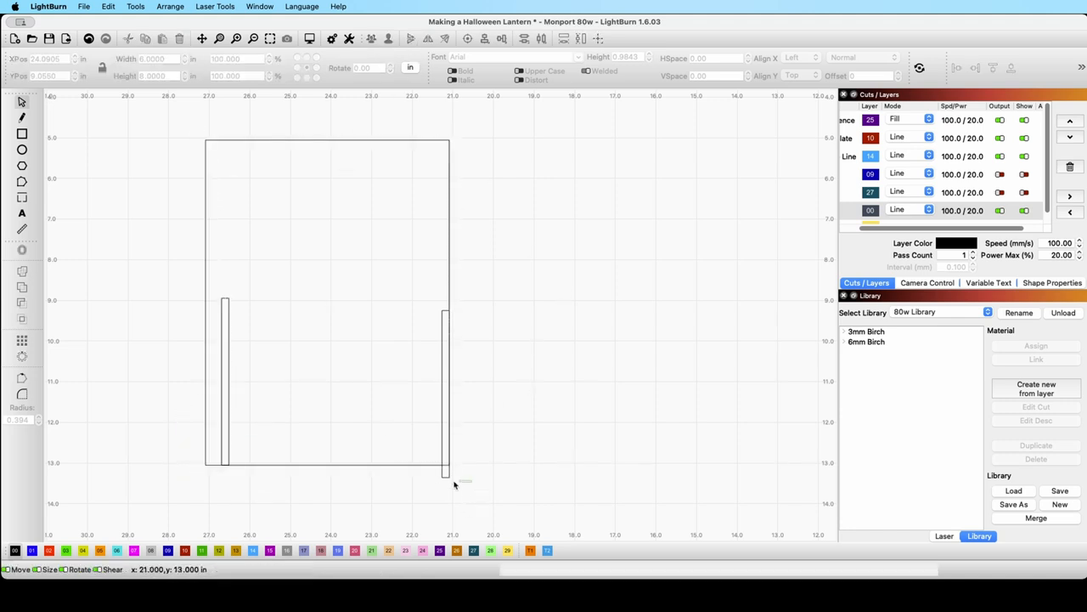
Align the right slot and the panel with each other along their right and bottom edges.
{"action": "left_click_drag", "start_coordinate": [454, 484], "coordinate": [429, 448]}
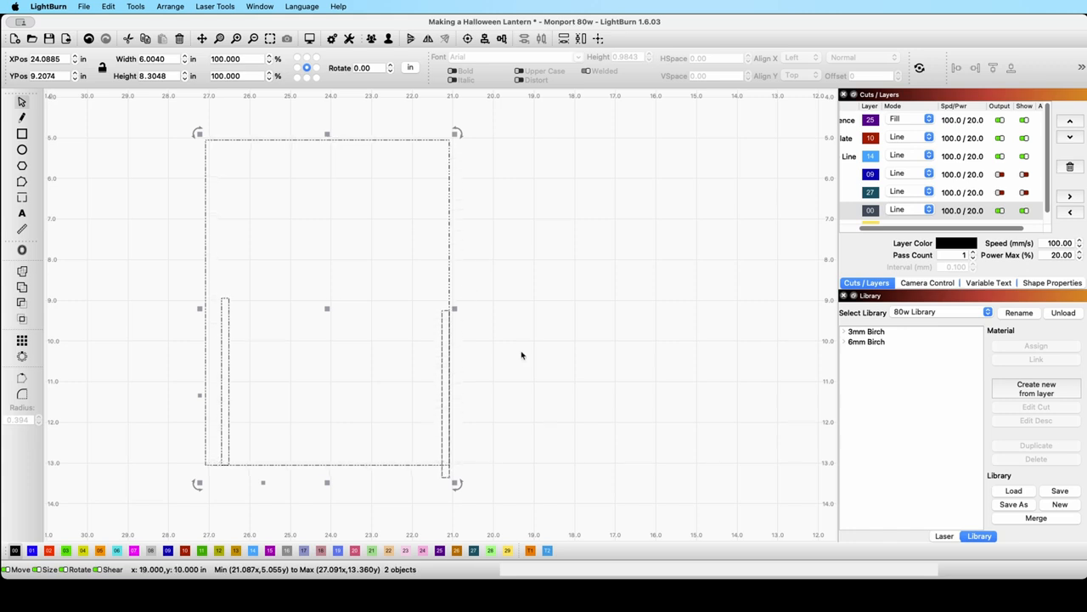
{"action": "left_click", "coordinate": [485, 40]}
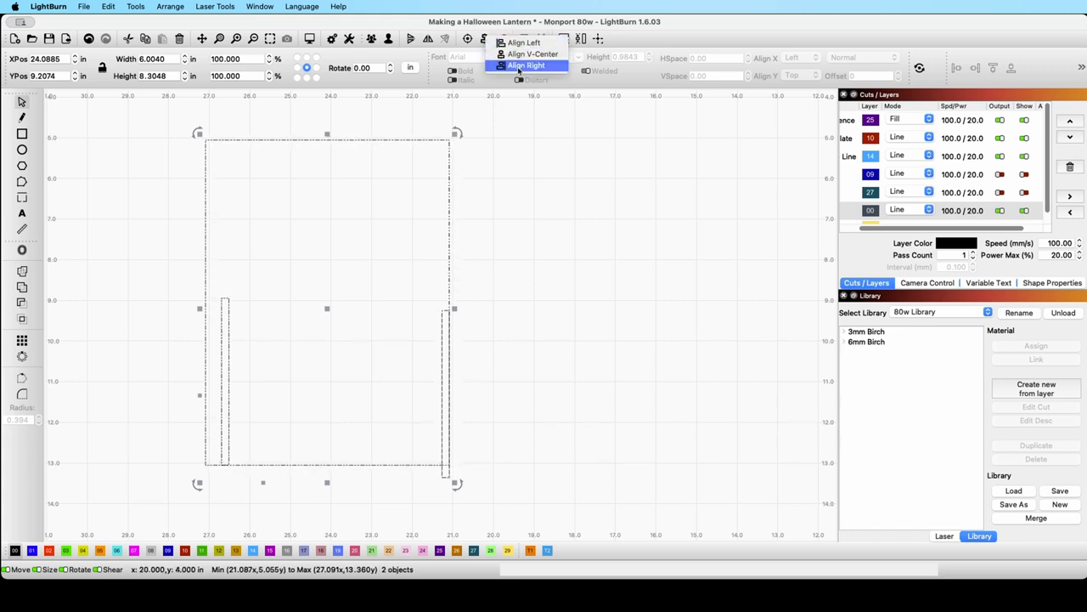
{"action": "left_click", "coordinate": [520, 68]}
{"action": "left_click", "coordinate": [507, 42]}
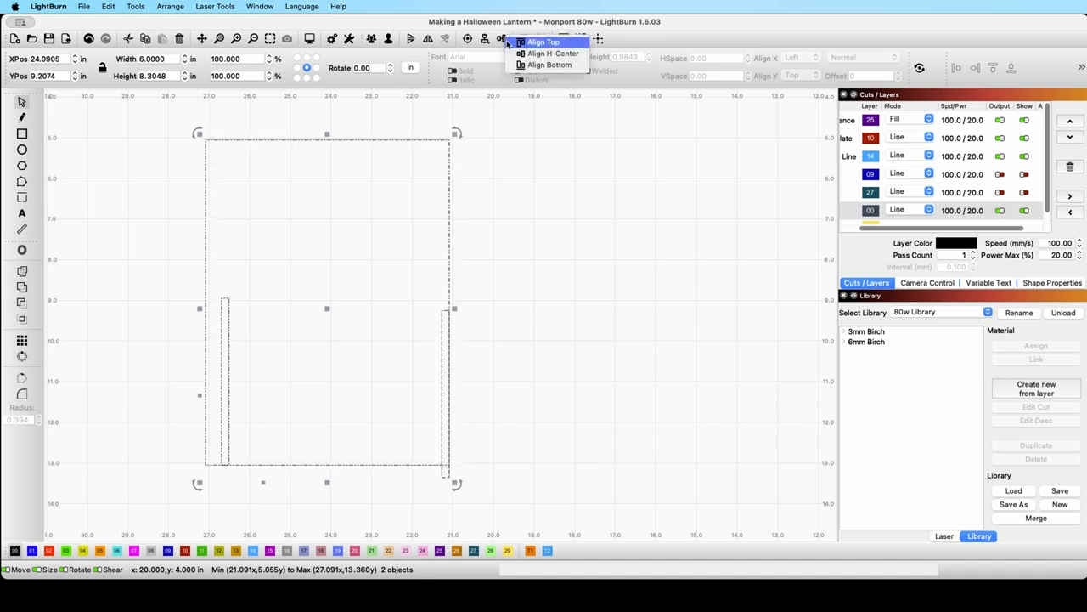
{"action": "left_click", "coordinate": [530, 67]}
{"action": "left_click", "coordinate": [443, 432]}
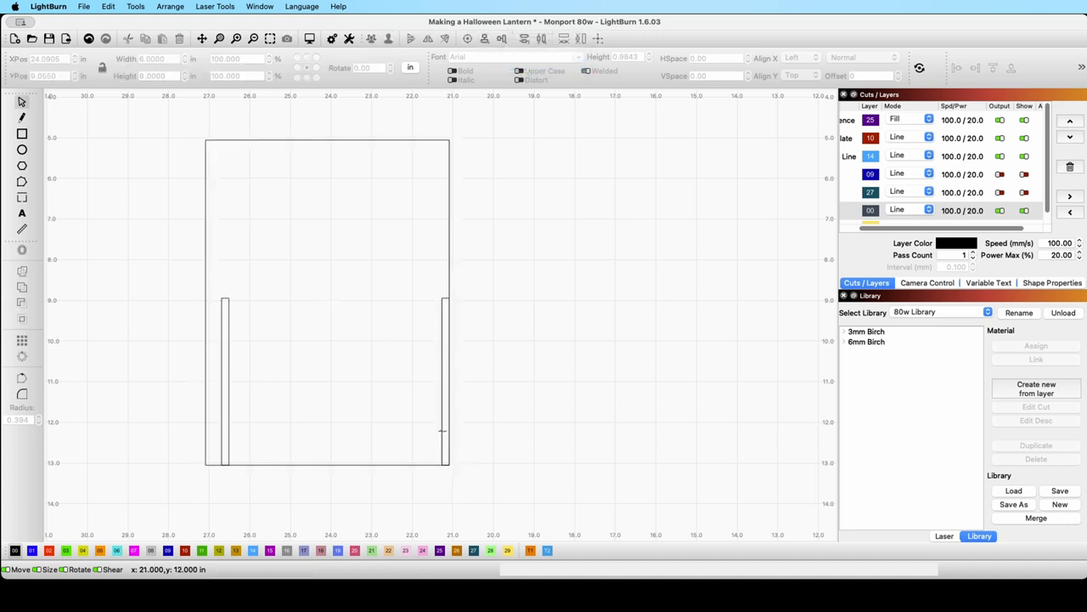
Move the right slot inward from the panel's right edge by about 0.39 inches.
{"action": "left_click", "coordinate": [442, 430]}
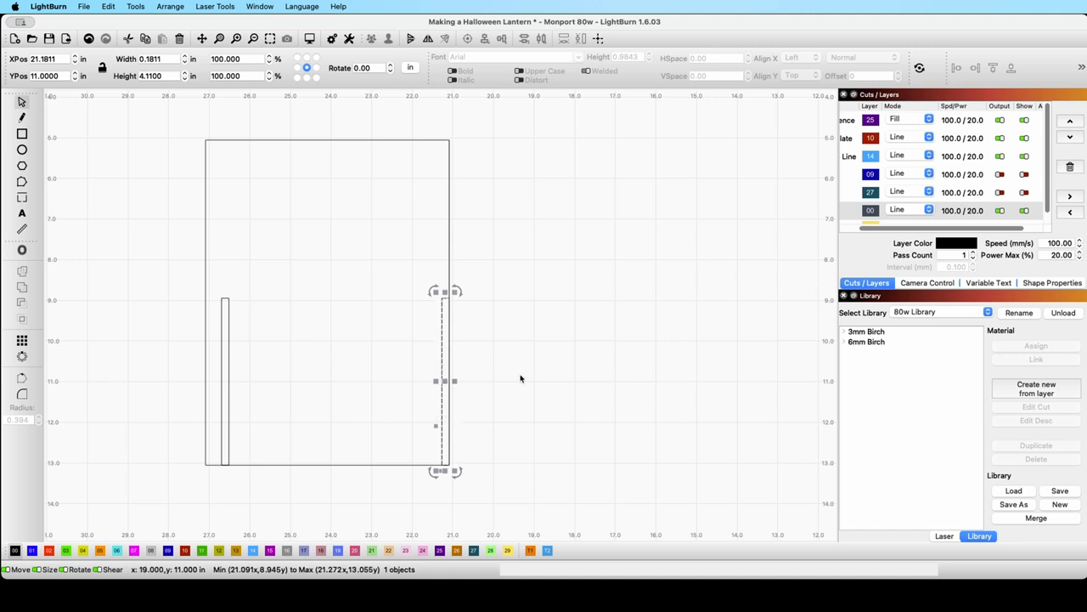
{"action": "key", "text": "Left"}
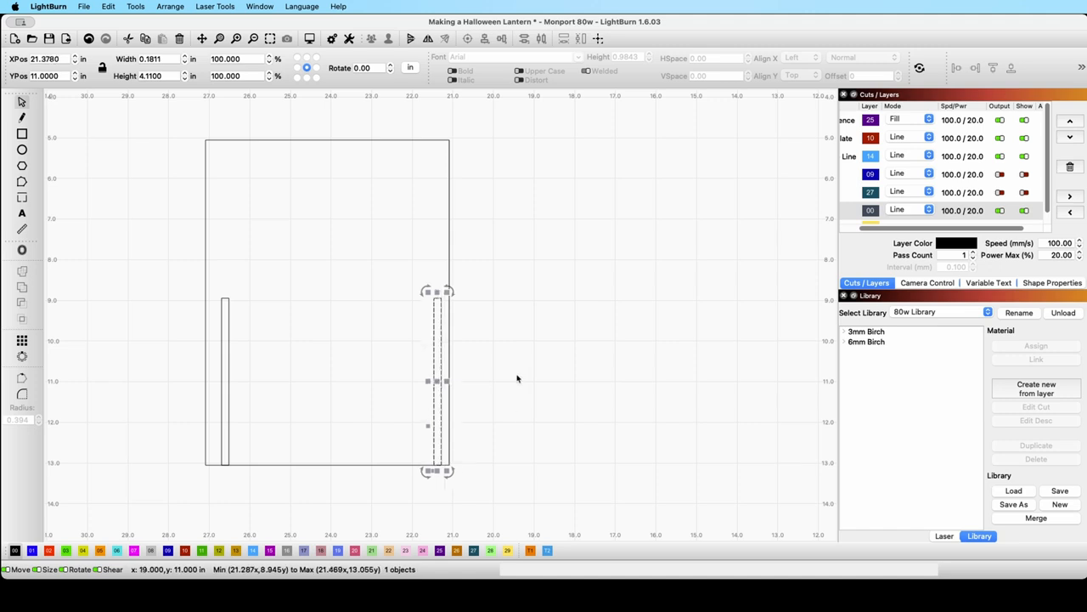
{"action": "key", "text": "Left"}
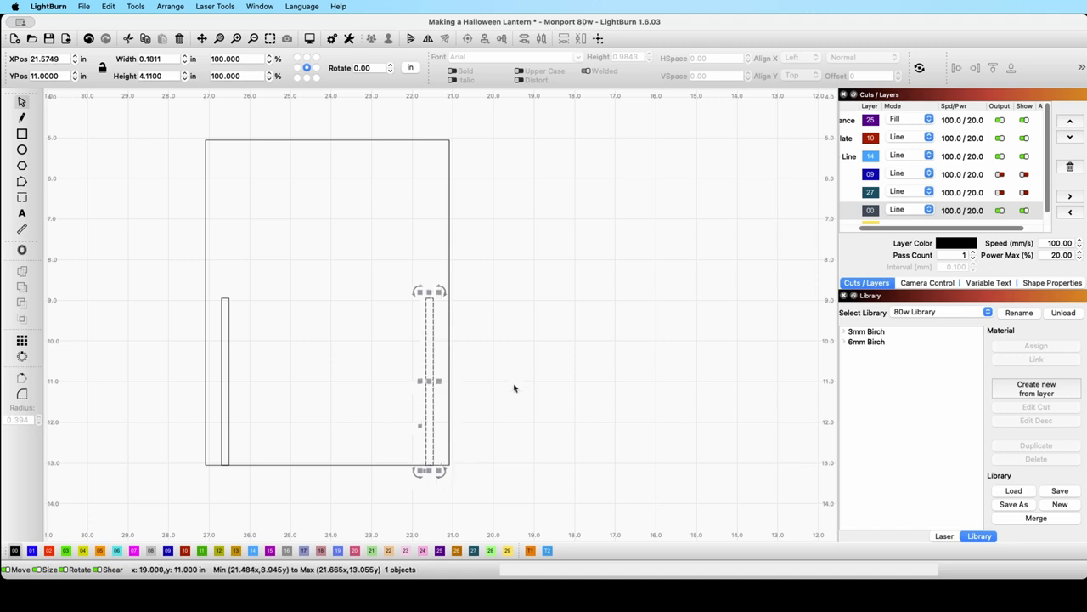
{"action": "left_click", "coordinate": [514, 388]}
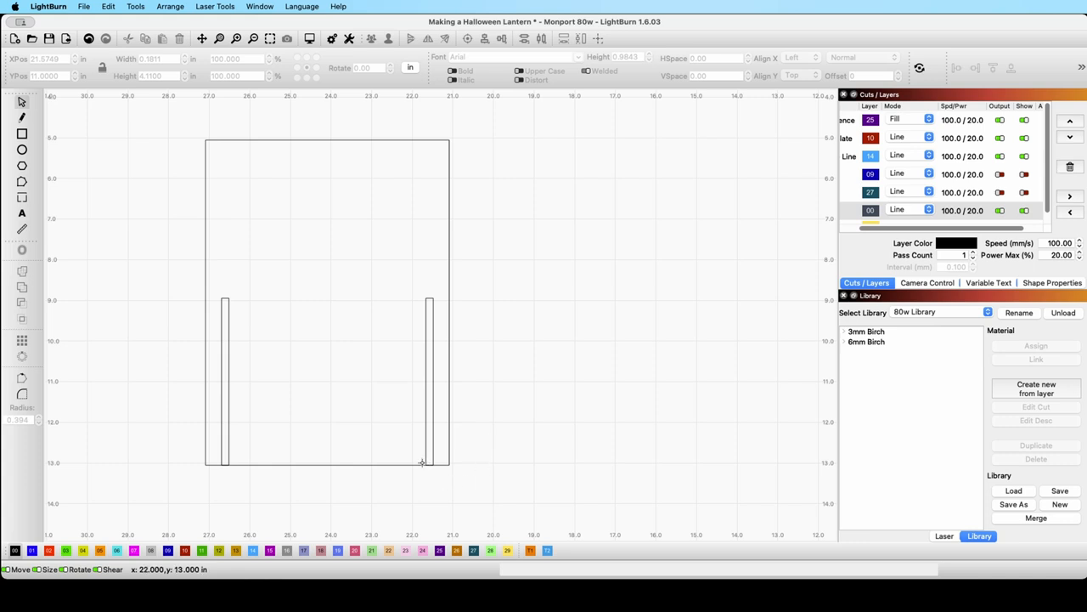
{"action": "left_click_drag", "start_coordinate": [456, 474], "coordinate": [404, 425]}
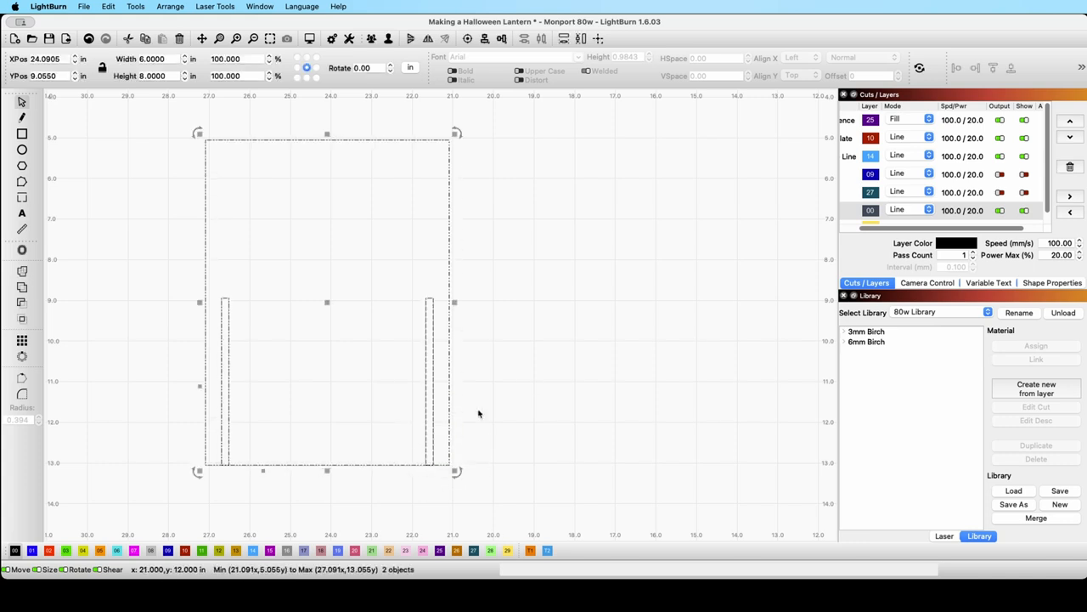
{"action": "left_click", "coordinate": [521, 382]}
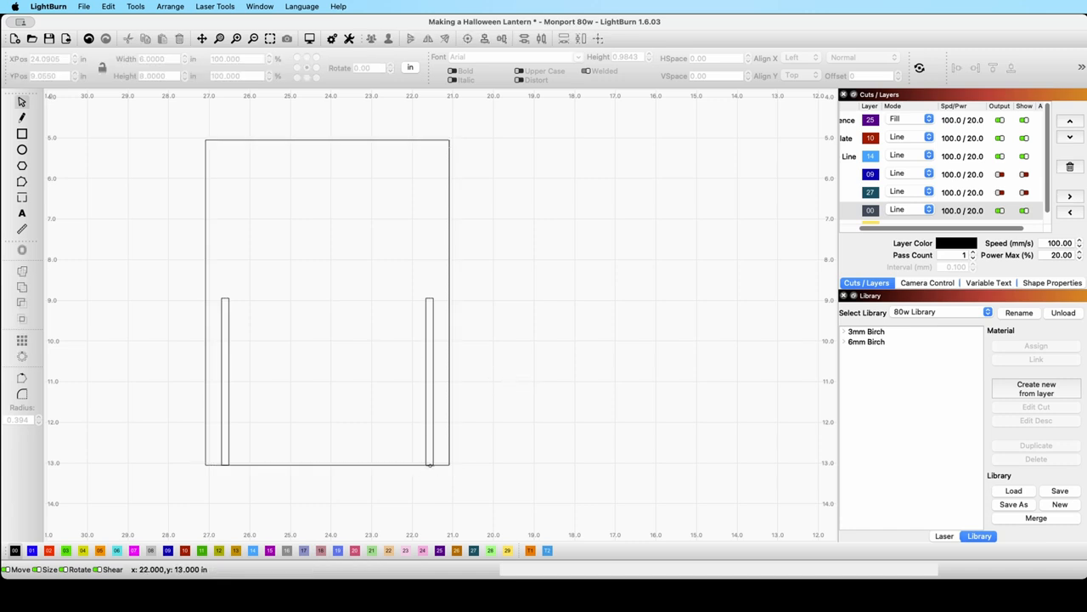
Combine the panel and both slot rectangles into one outline, with the slots cut out as open notches in the bottom edge.
{"action": "scroll", "coordinate": [429, 464], "scroll_direction": "up", "scroll_amount": 5}
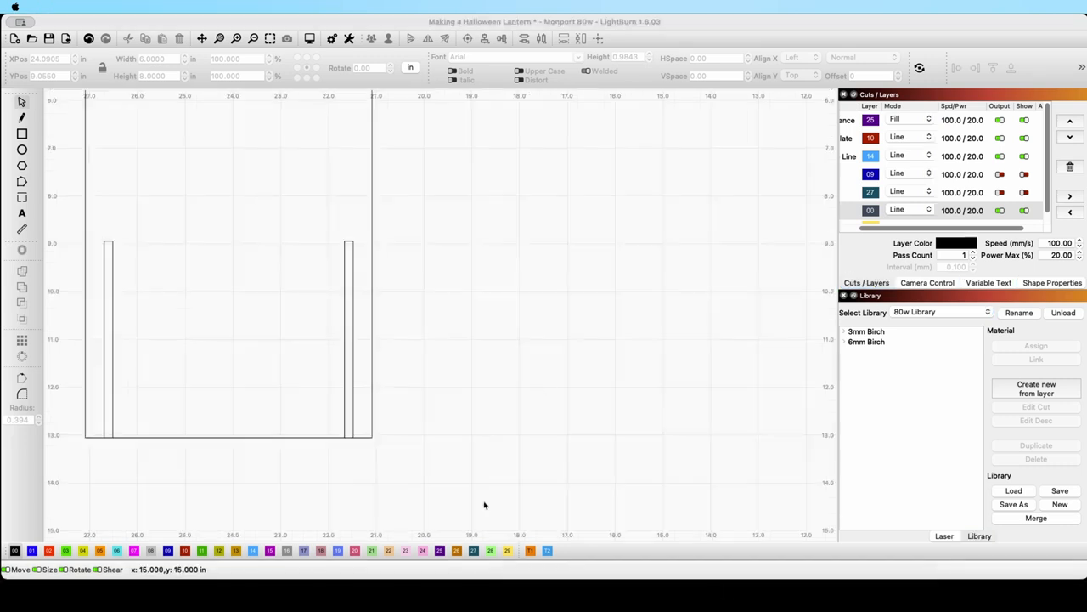
{"action": "left_click", "coordinate": [317, 578]}
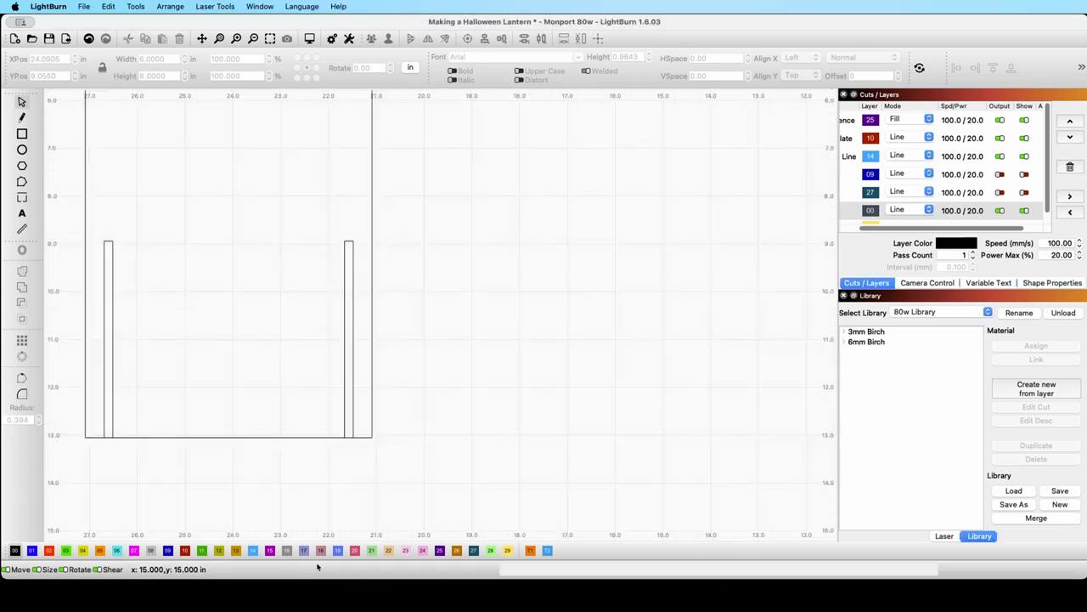
{"action": "left_click_drag", "start_coordinate": [401, 457], "coordinate": [81, 355]}
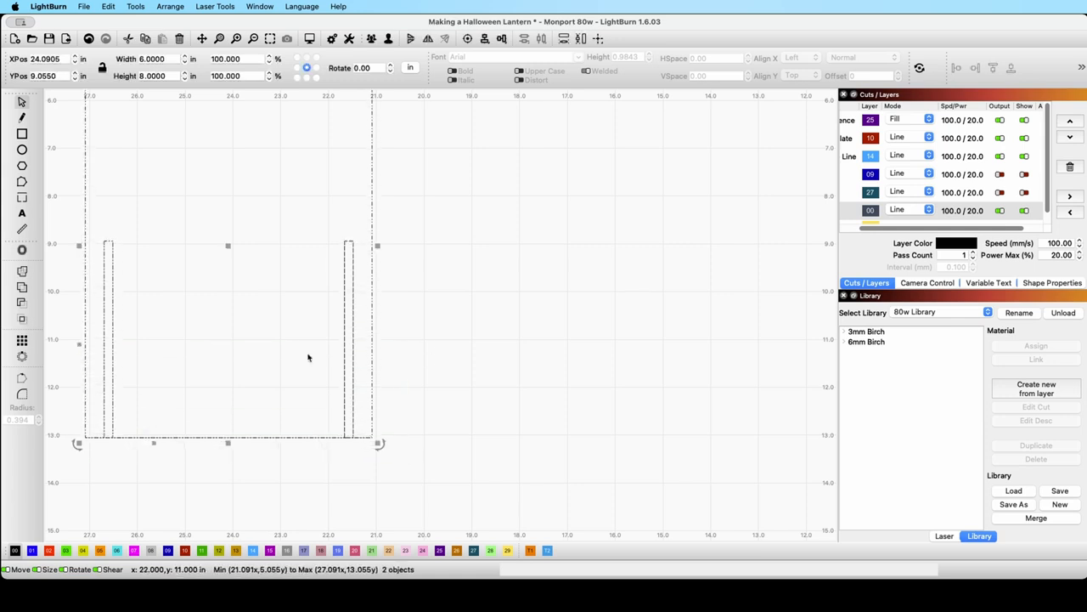
{"action": "left_click", "coordinate": [23, 272]}
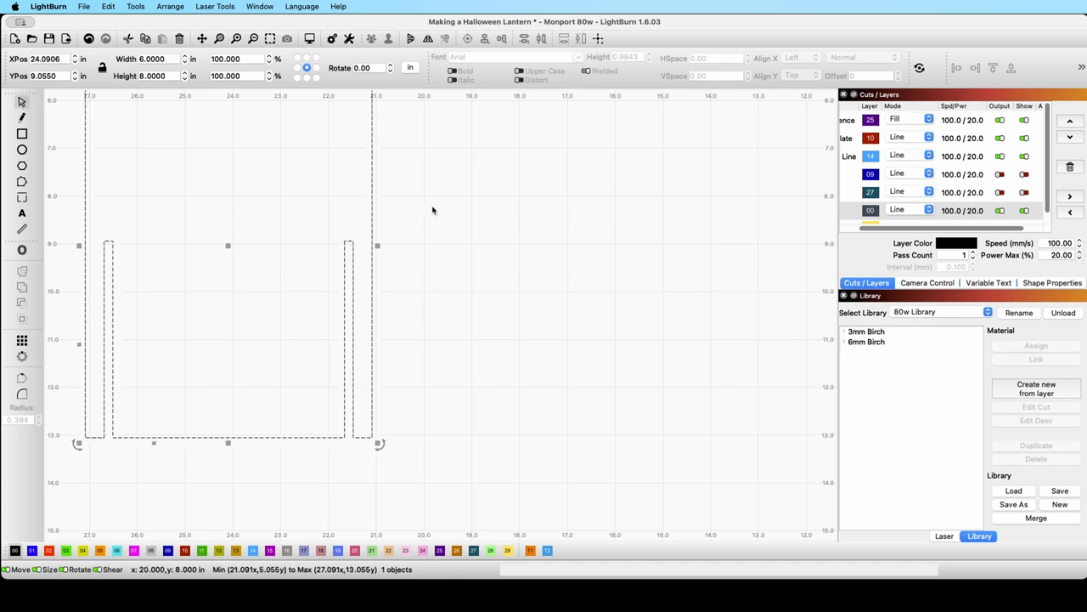
{"action": "left_click", "coordinate": [430, 222]}
Draw a thin horizontal rectangle about 4.24 by 0.23 inches just below the panel's bottom edge, between the two slots.
{"action": "scroll", "coordinate": [429, 229], "scroll_direction": "down", "scroll_amount": 3}
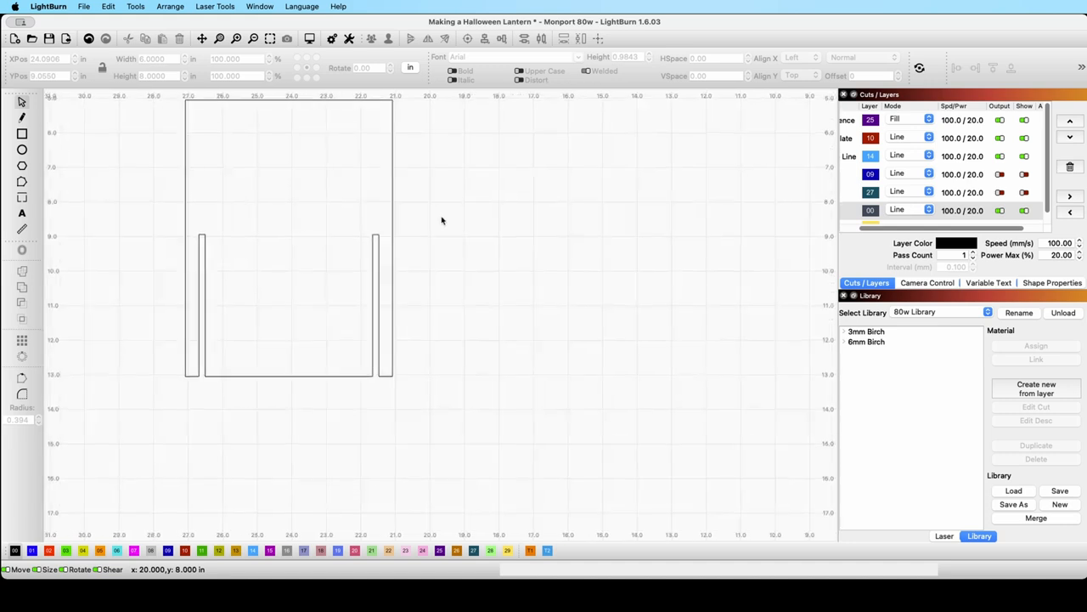
{"action": "scroll", "coordinate": [535, 251], "scroll_direction": "down", "scroll_amount": 2}
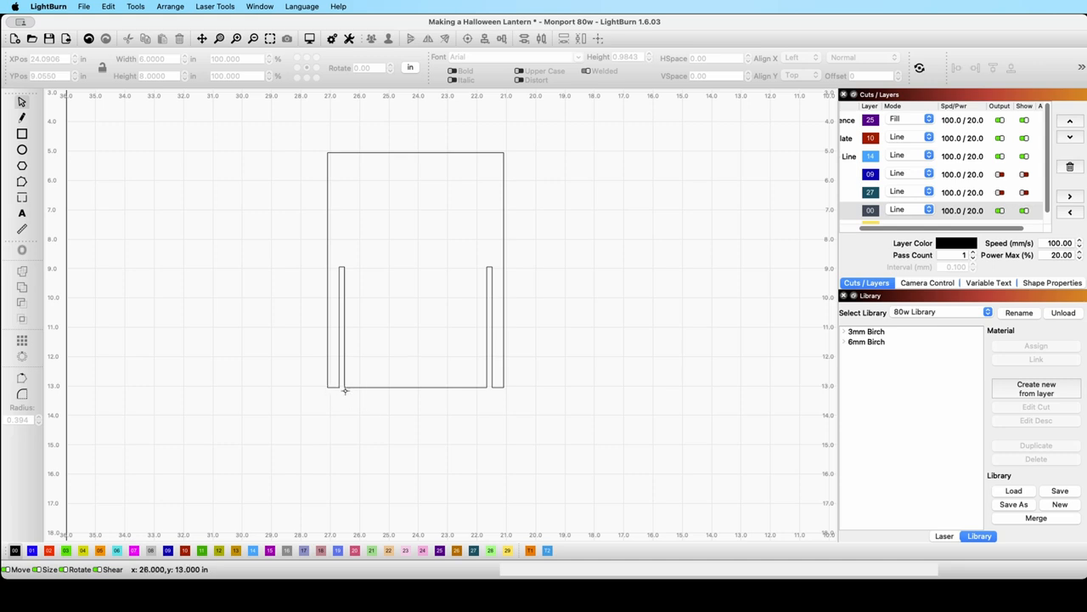
{"action": "left_click", "coordinate": [23, 134]}
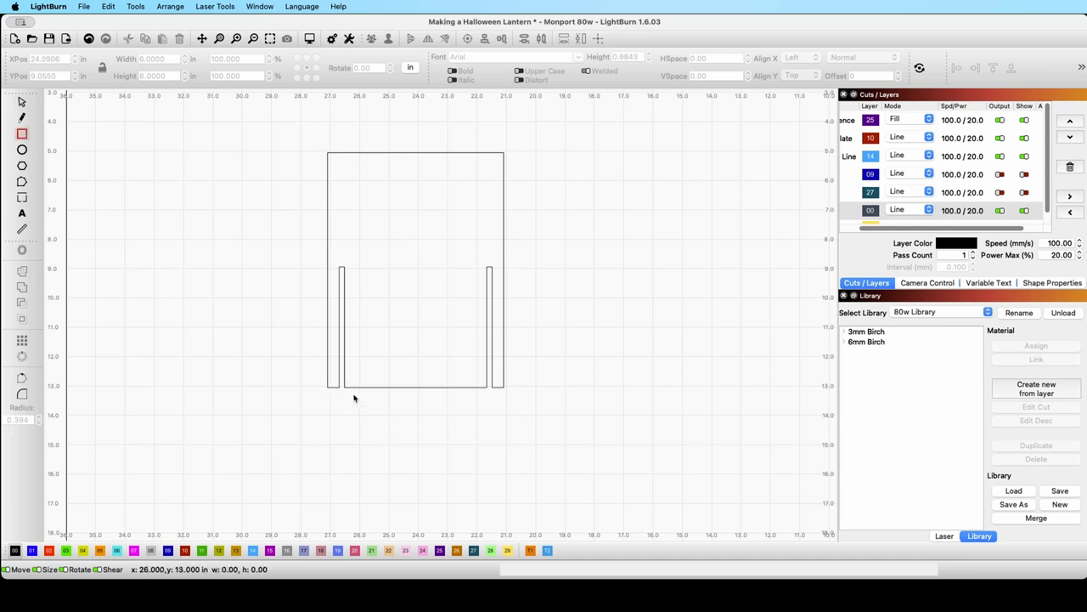
{"action": "left_click_drag", "start_coordinate": [353, 395], "coordinate": [478, 403]}
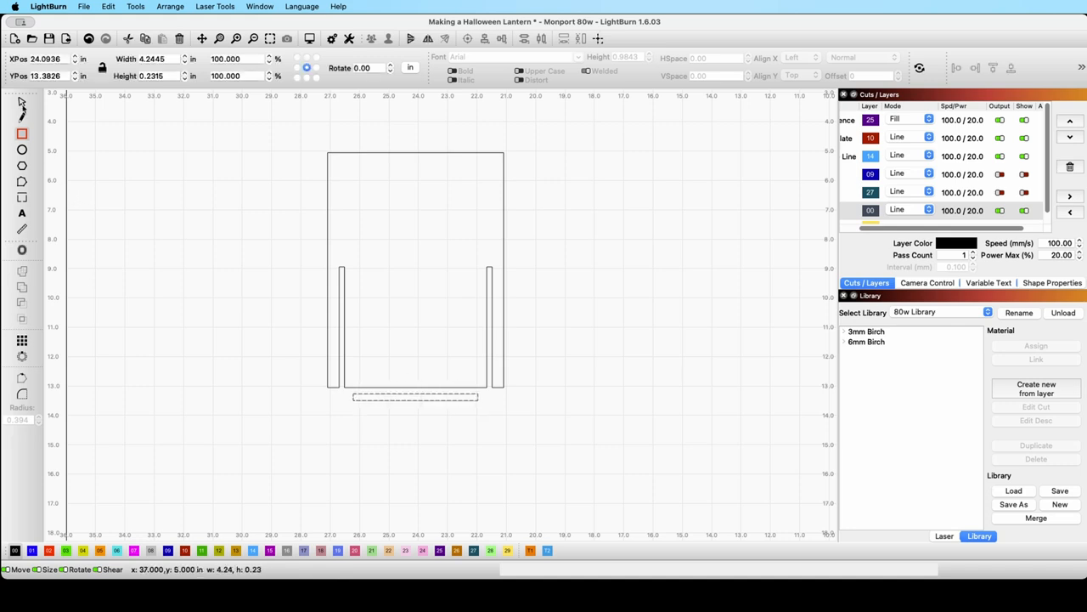
{"action": "left_click", "coordinate": [22, 103]}
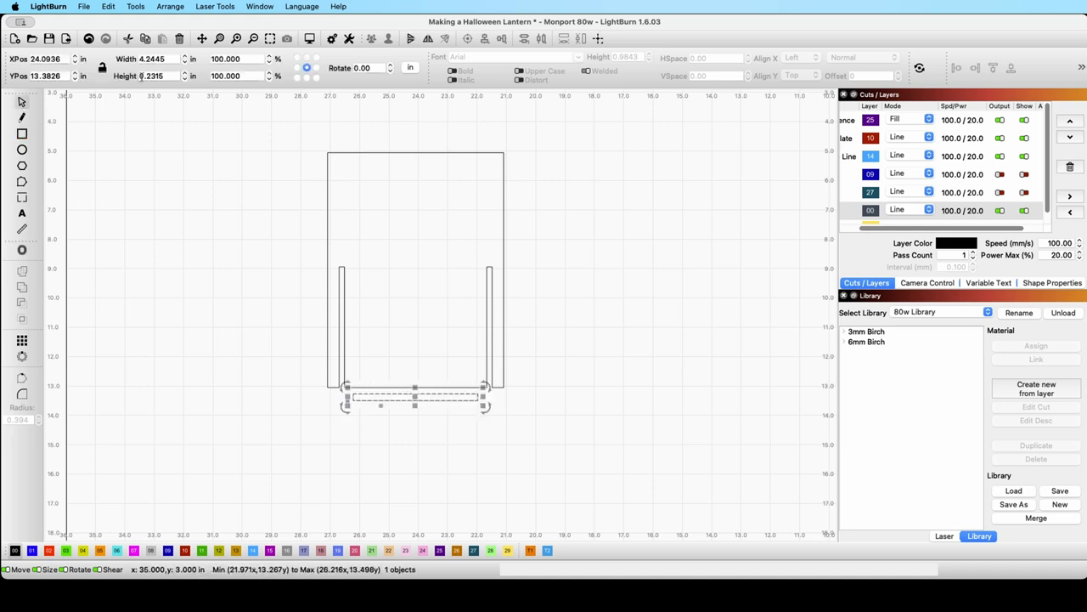
Set the thin rectangle's size to 4.5 inches wide and 0.1181 inches high, matching the noted 3mm thickness.
{"action": "scroll", "coordinate": [163, 141], "scroll_direction": "down", "scroll_amount": 1}
{"action": "scroll", "coordinate": [163, 141], "scroll_direction": "up", "scroll_amount": 1}
{"action": "scroll", "coordinate": [165, 142], "scroll_direction": "down", "scroll_amount": 1}
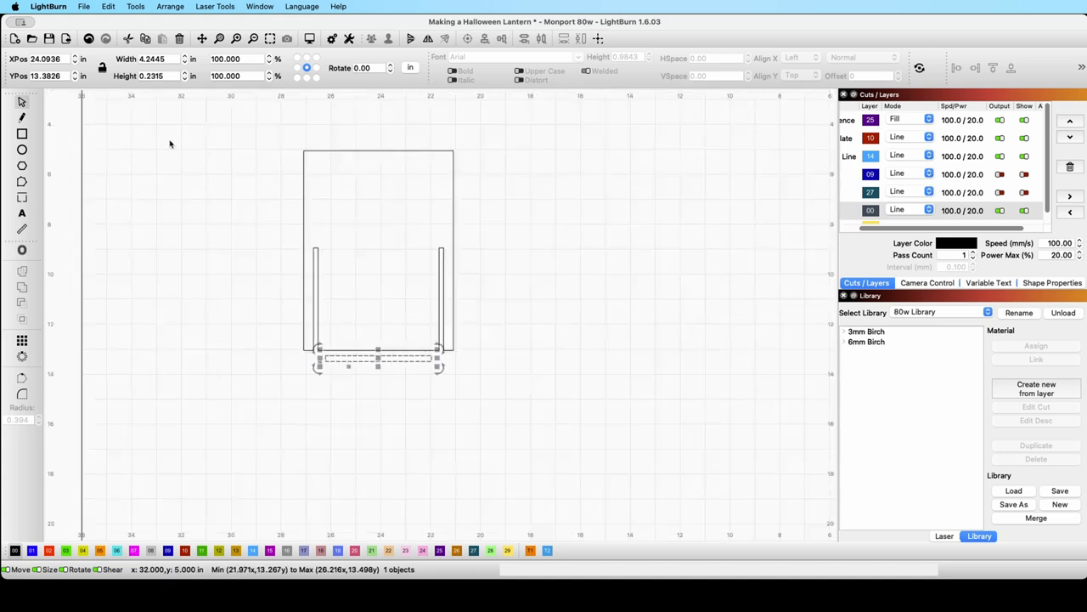
{"action": "scroll", "coordinate": [170, 143], "scroll_direction": "down", "scroll_amount": 1}
{"action": "scroll", "coordinate": [206, 138], "scroll_direction": "up", "scroll_amount": 1}
{"action": "scroll", "coordinate": [201, 245], "scroll_direction": "down", "scroll_amount": 1}
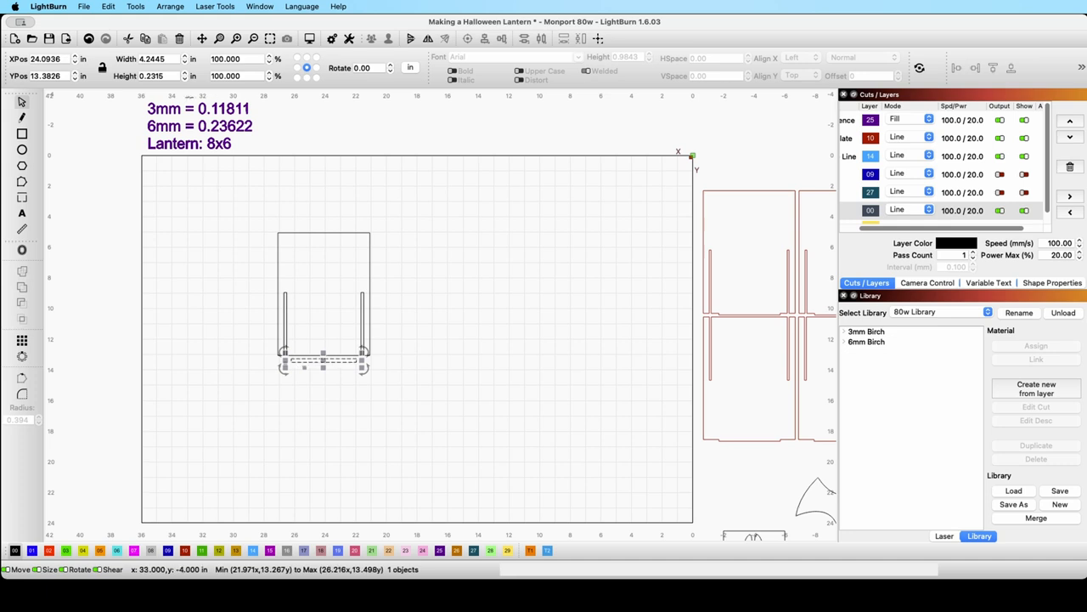
{"action": "left_click", "coordinate": [146, 75]}
{"action": "type", "text": "0.1"}
{"action": "left_click", "coordinate": [171, 59]}
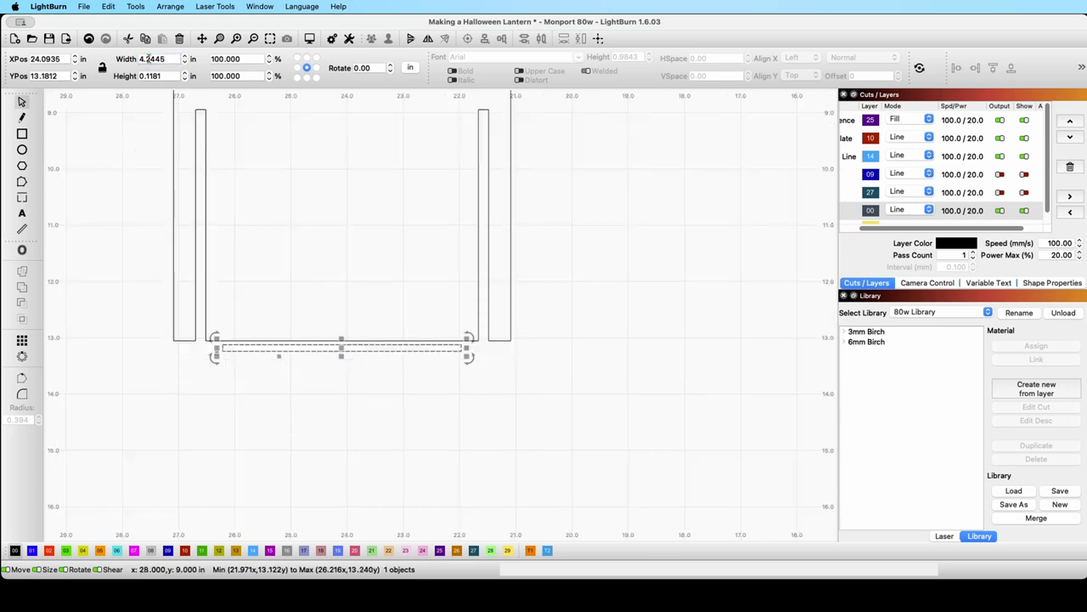
{"action": "double_click", "coordinate": [147, 59]}
{"action": "type", "text": "4.4"}
{"action": "key", "text": "Return"}
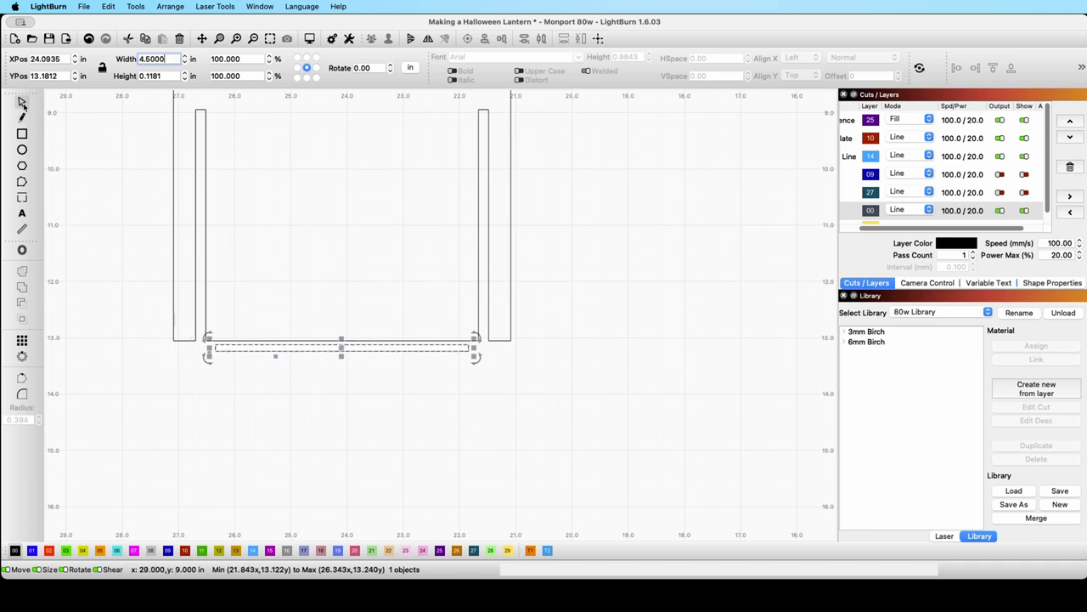
Align the panel outline and the thin rectangle with each other along their bottom edges.
{"action": "left_click", "coordinate": [462, 375]}
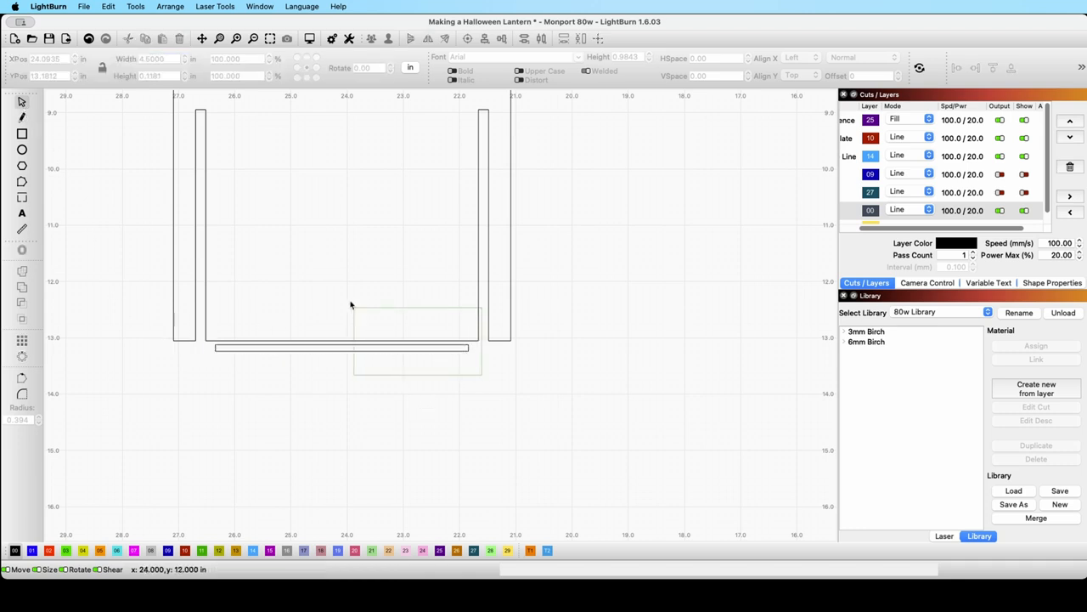
{"action": "left_click_drag", "start_coordinate": [350, 304], "coordinate": [331, 262]}
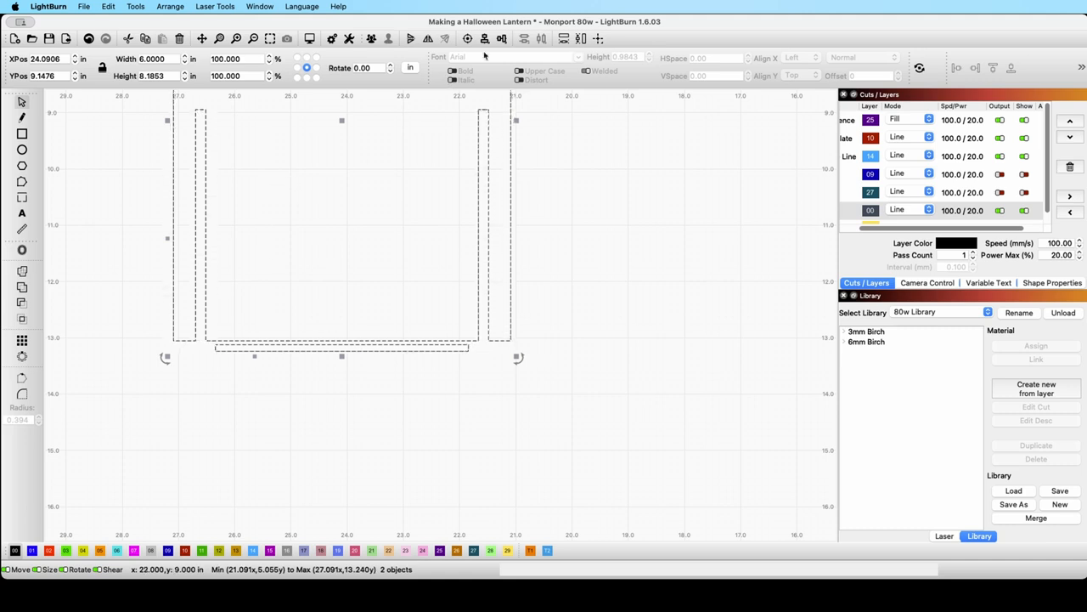
{"action": "left_click", "coordinate": [525, 38]}
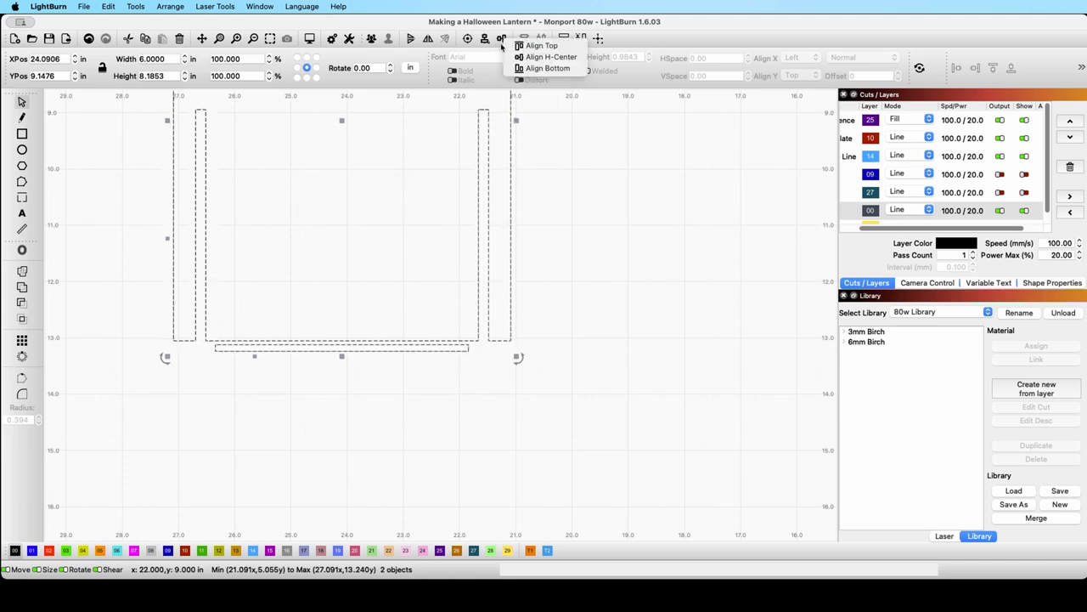
{"action": "left_click", "coordinate": [549, 68]}
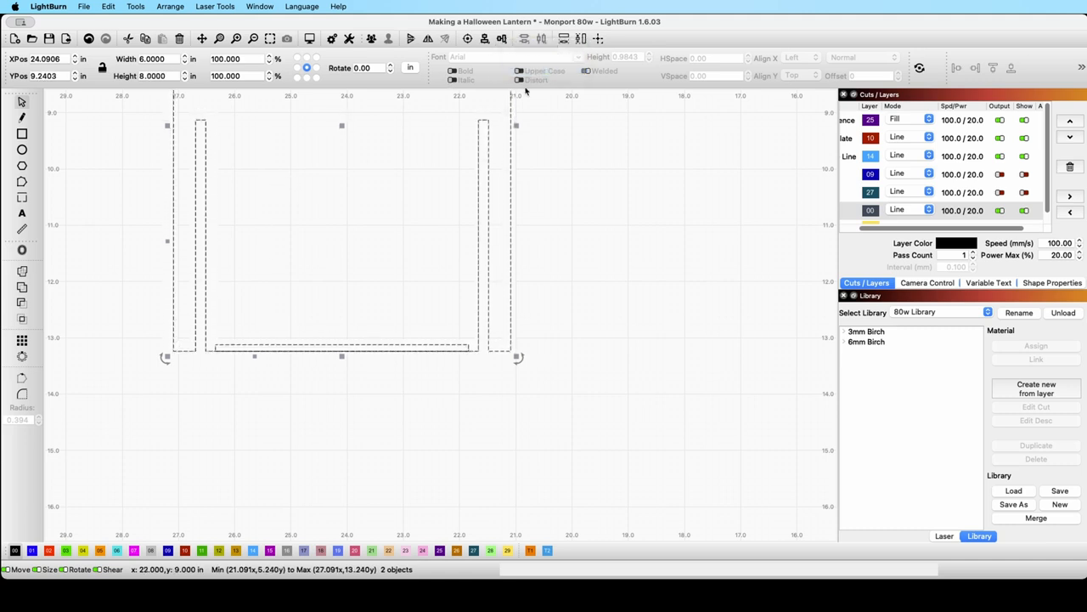
{"action": "left_click", "coordinate": [430, 379]}
Move the thin rectangle down so its top edge sits on the panel's bottom edge between the slots.
{"action": "left_click", "coordinate": [395, 345]}
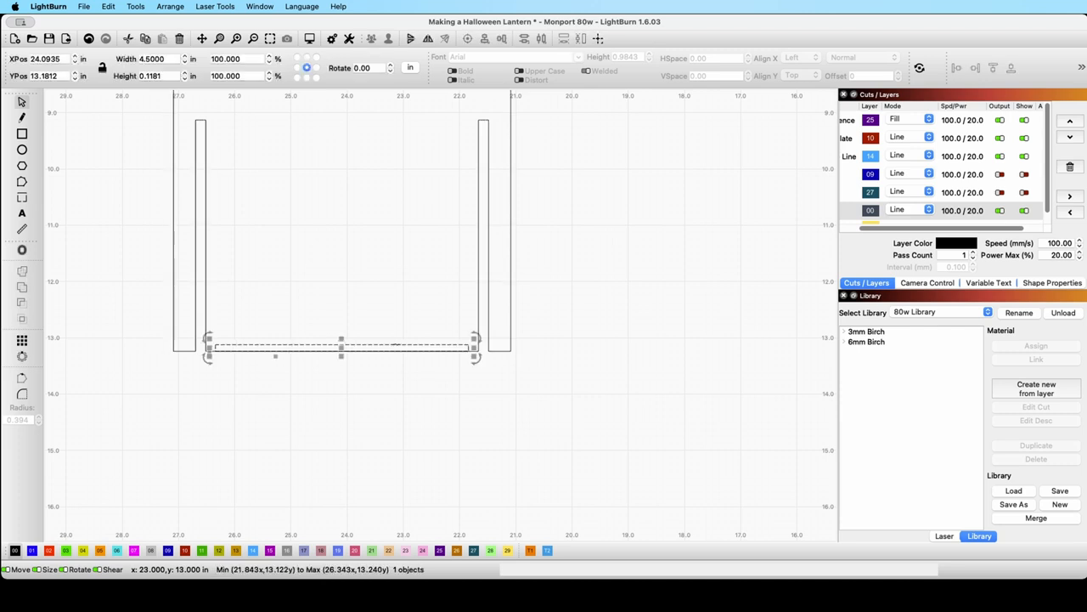
{"action": "scroll", "coordinate": [396, 345], "scroll_direction": "up", "scroll_amount": 1}
{"action": "scroll", "coordinate": [374, 342], "scroll_direction": "down", "scroll_amount": 3}
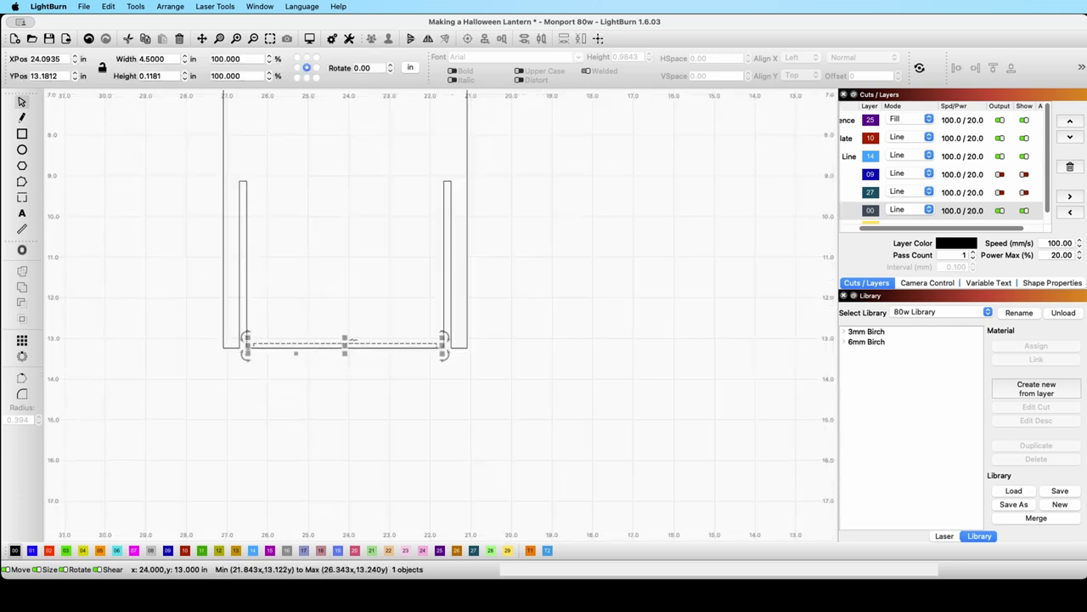
{"action": "scroll", "coordinate": [352, 339], "scroll_direction": "up", "scroll_amount": 6}
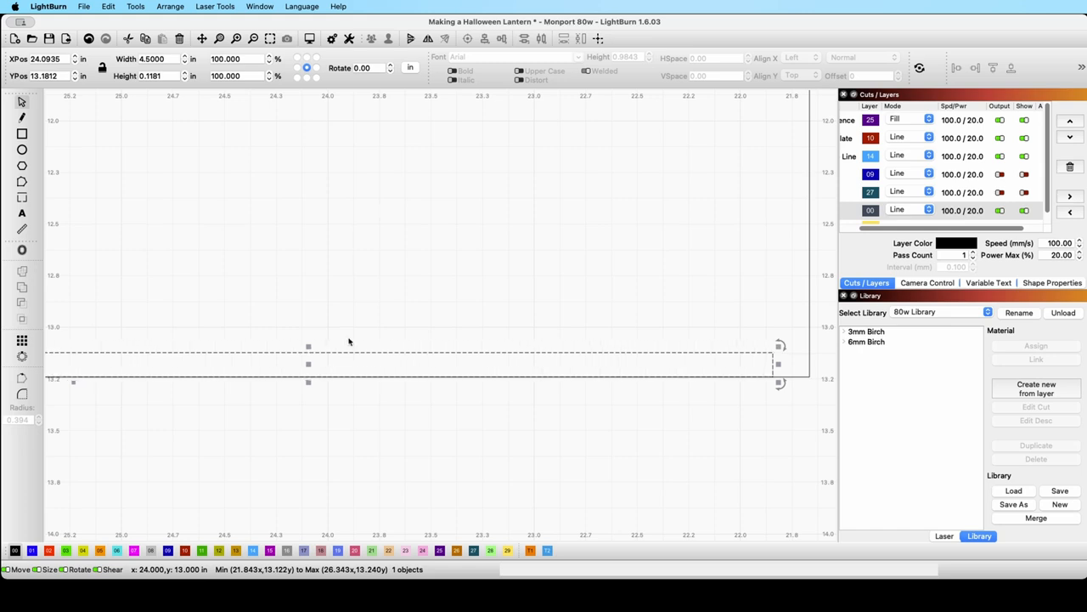
{"action": "left_click_drag", "start_coordinate": [348, 352], "coordinate": [347, 374]}
{"action": "left_click", "coordinate": [346, 457]}
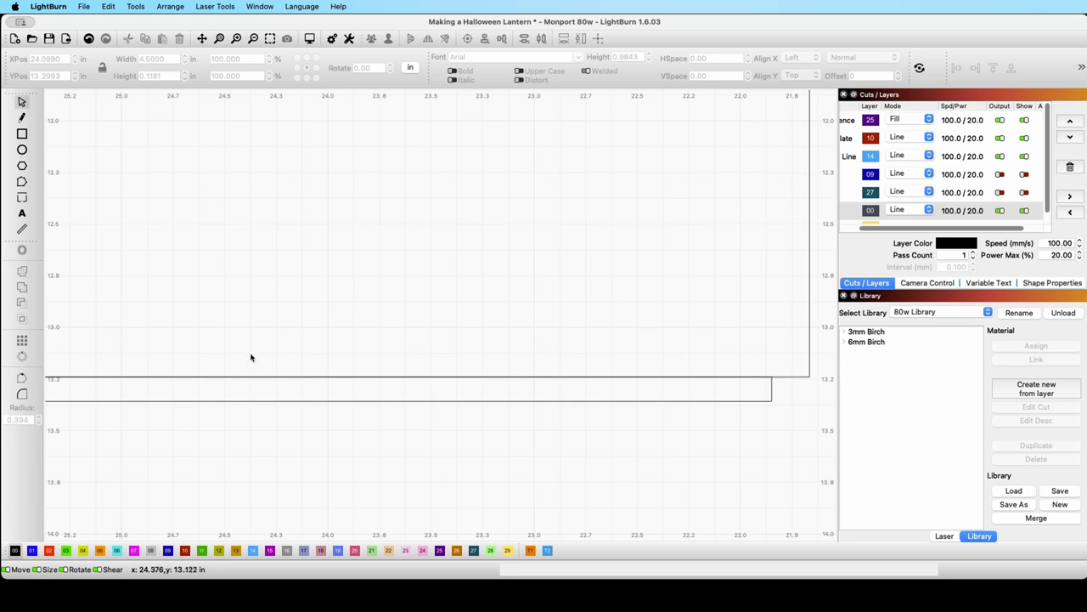
Centre the thin rectangle and the panel outline on a shared vertical centre line.
{"action": "scroll", "coordinate": [250, 354], "scroll_direction": "down", "scroll_amount": 3}
{"action": "scroll", "coordinate": [250, 353], "scroll_direction": "down", "scroll_amount": 3}
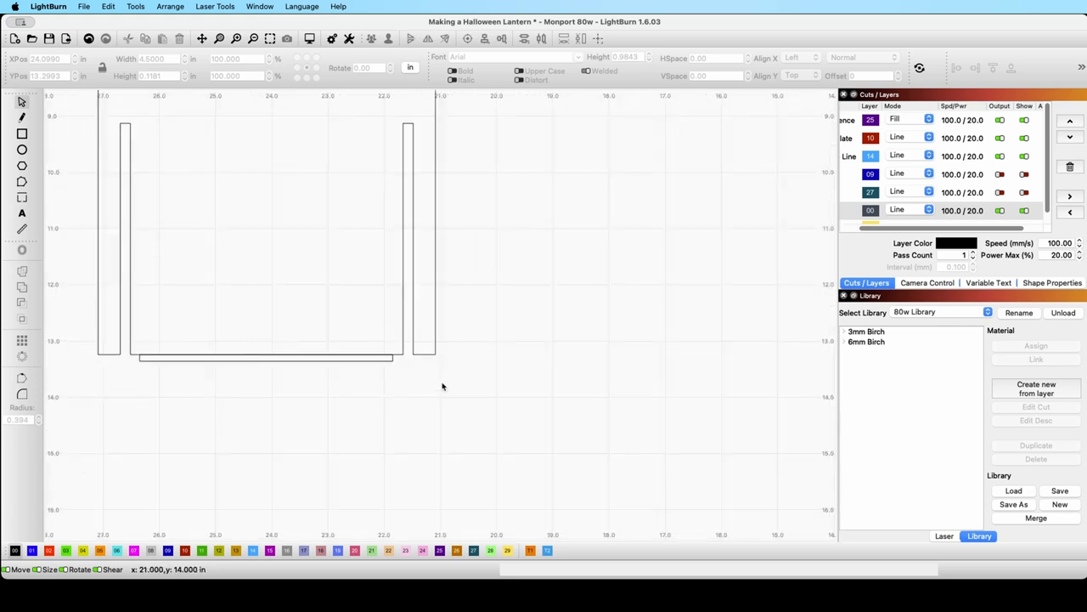
{"action": "left_click_drag", "start_coordinate": [442, 383], "coordinate": [149, 286]}
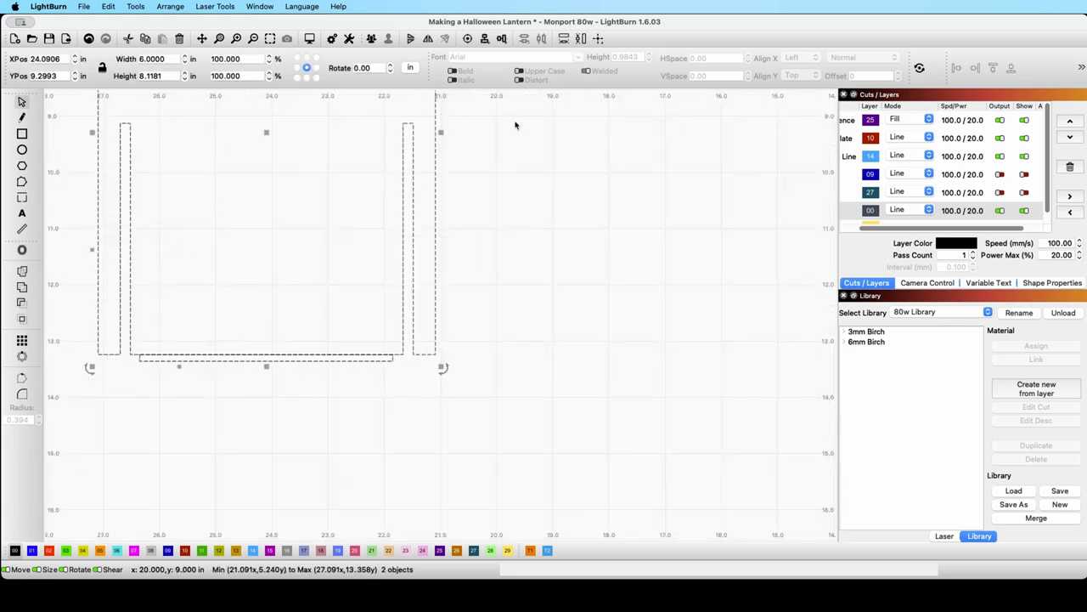
{"action": "left_click", "coordinate": [484, 42]}
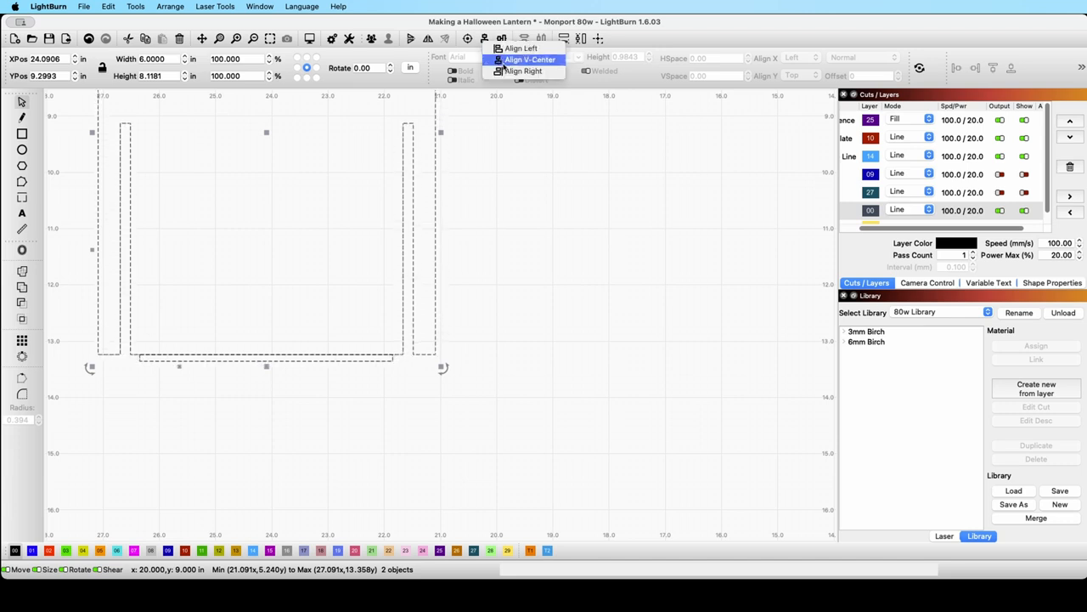
{"action": "left_click", "coordinate": [528, 59]}
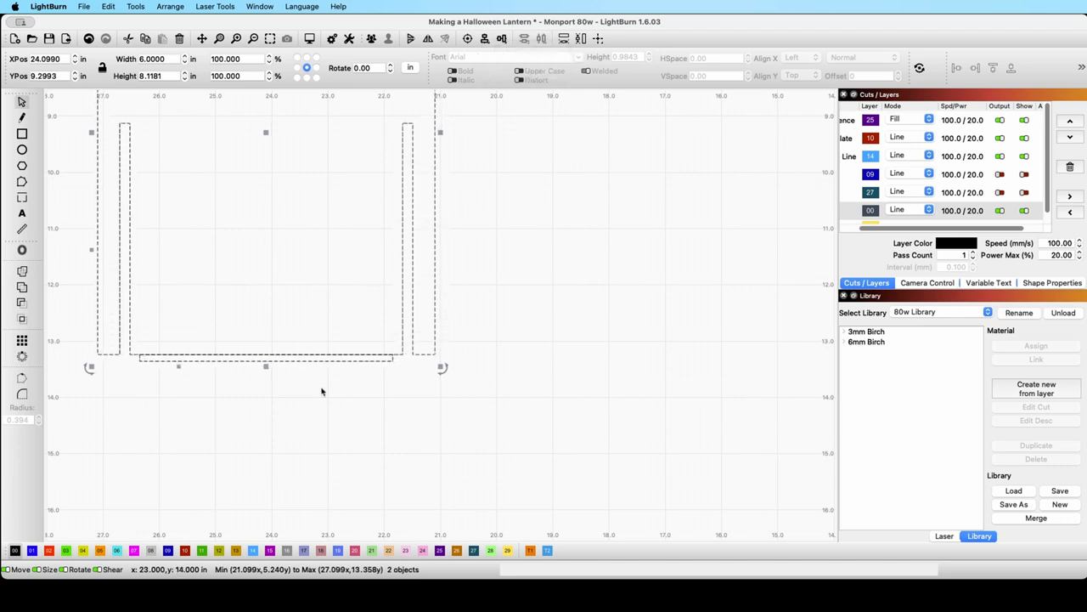
{"action": "left_click", "coordinate": [238, 377]}
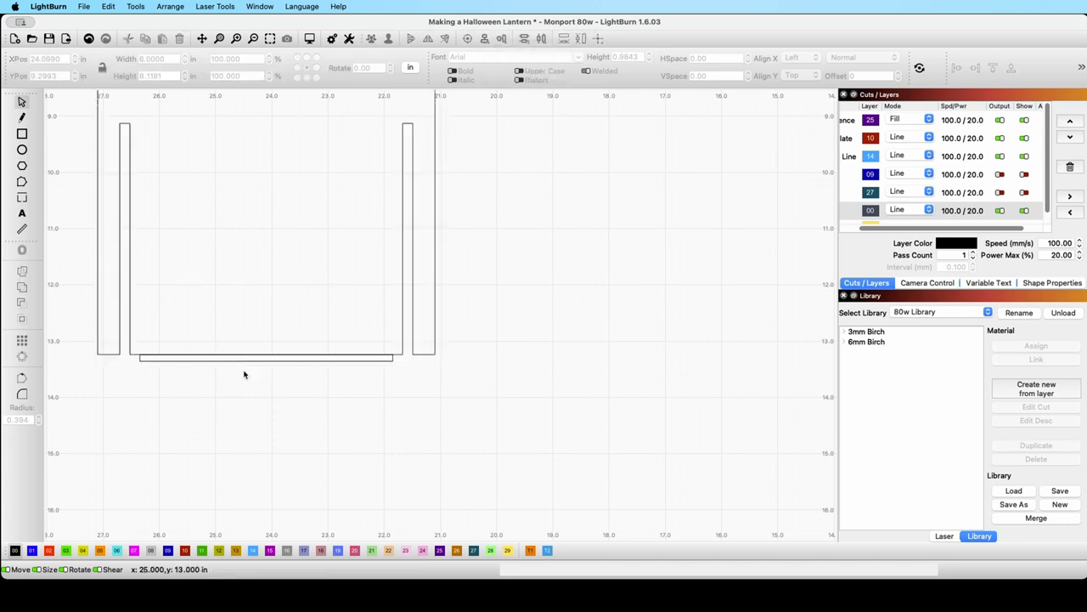
Weld the thin rectangle and the panel into one outline with a shallow tab along the bottom edge.
{"action": "left_click_drag", "start_coordinate": [456, 370], "coordinate": [109, 269]}
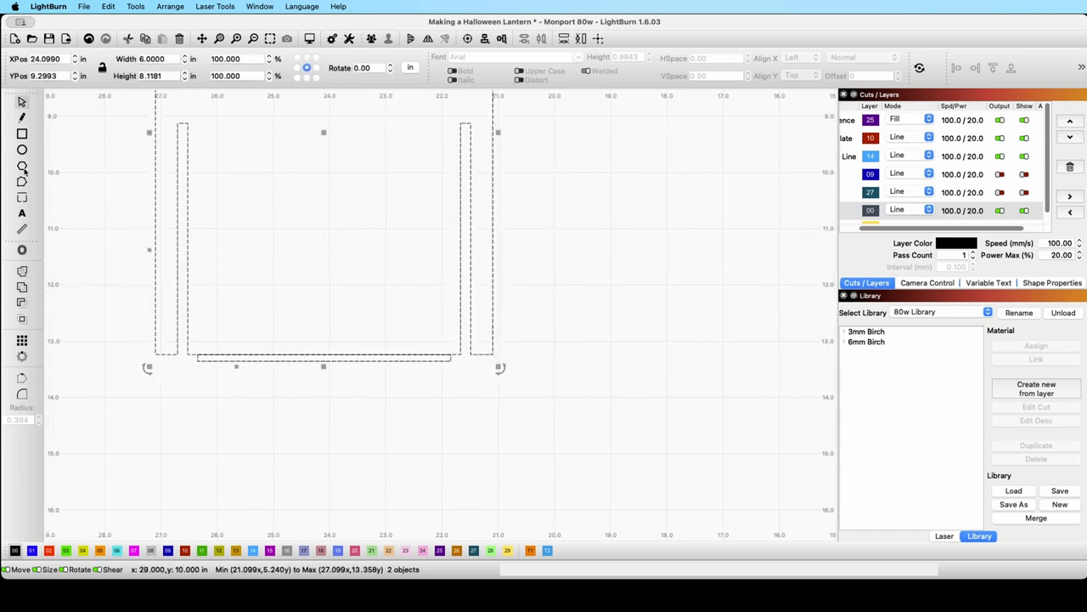
{"action": "left_click", "coordinate": [22, 271]}
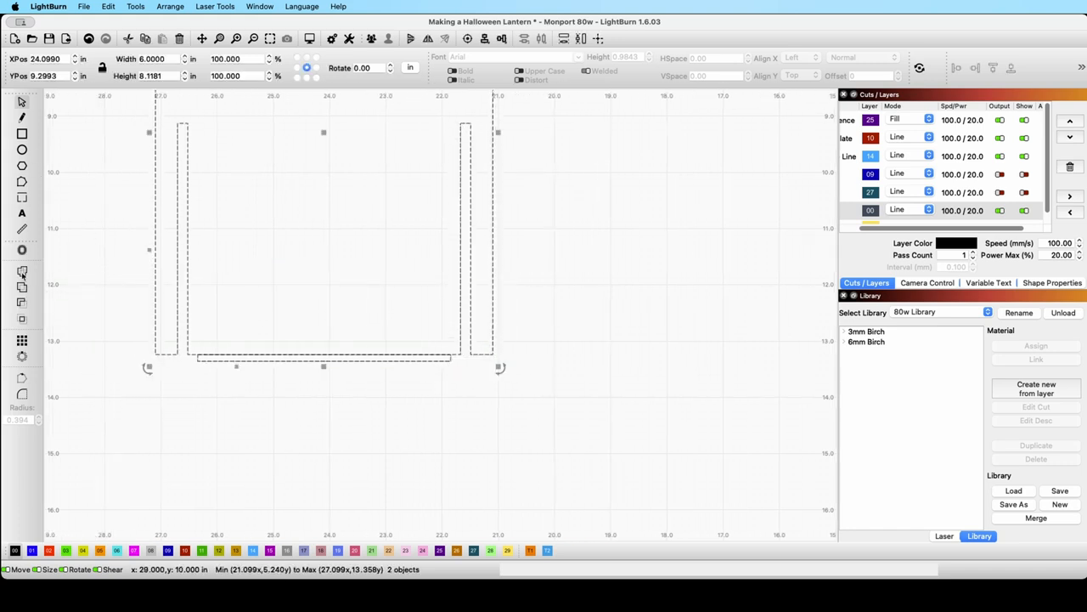
{"action": "left_click", "coordinate": [347, 403]}
{"action": "scroll", "coordinate": [573, 340], "scroll_direction": "down", "scroll_amount": 2}
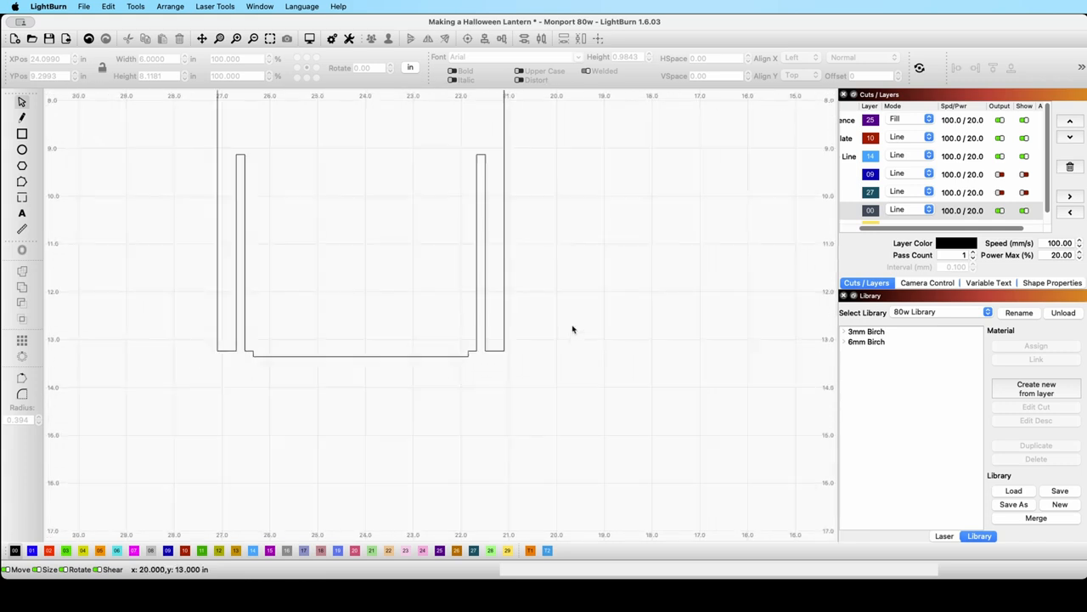
Undo the recent edits back to the plain panel rectangle with two separate slot rectangles inside it.
{"action": "scroll", "coordinate": [572, 330], "scroll_direction": "down", "scroll_amount": 5}
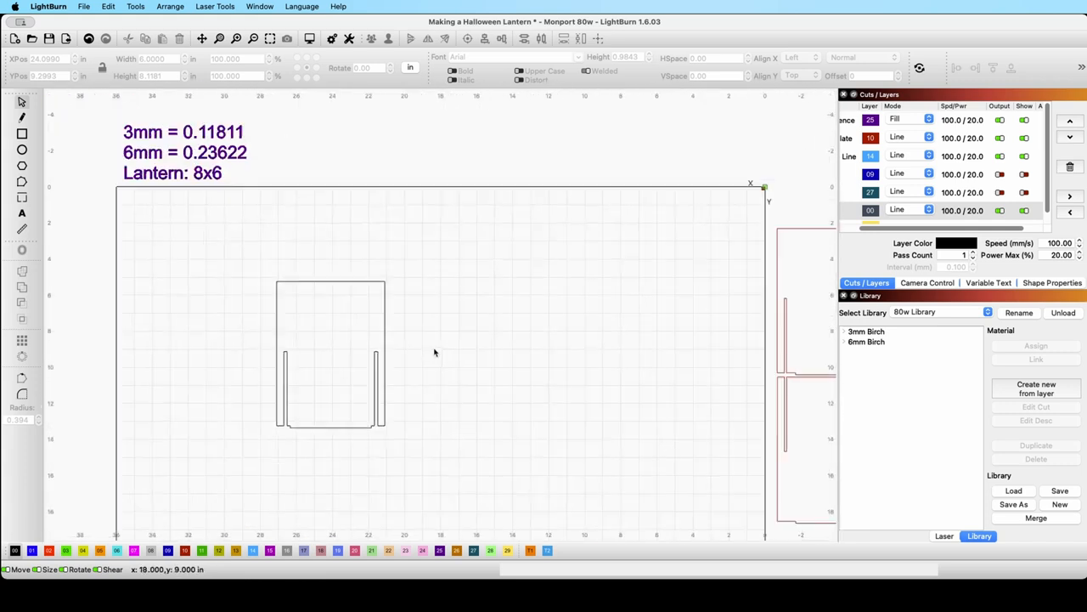
{"action": "left_click_drag", "start_coordinate": [485, 408], "coordinate": [400, 369]}
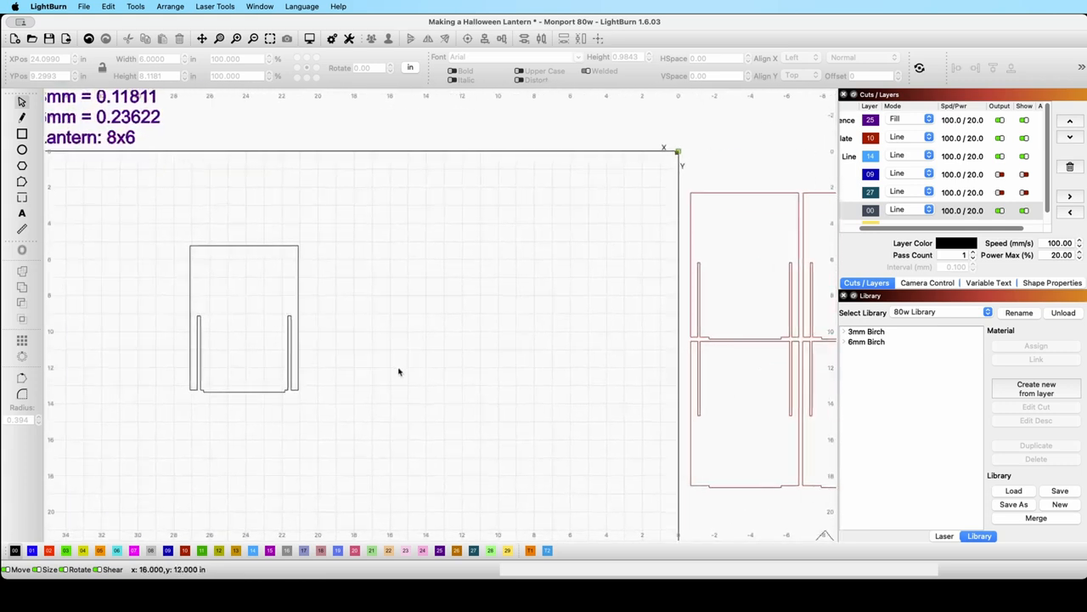
{"action": "left_click", "coordinate": [705, 593]}
{"action": "scroll", "coordinate": [373, 430], "scroll_direction": "down", "scroll_amount": 1}
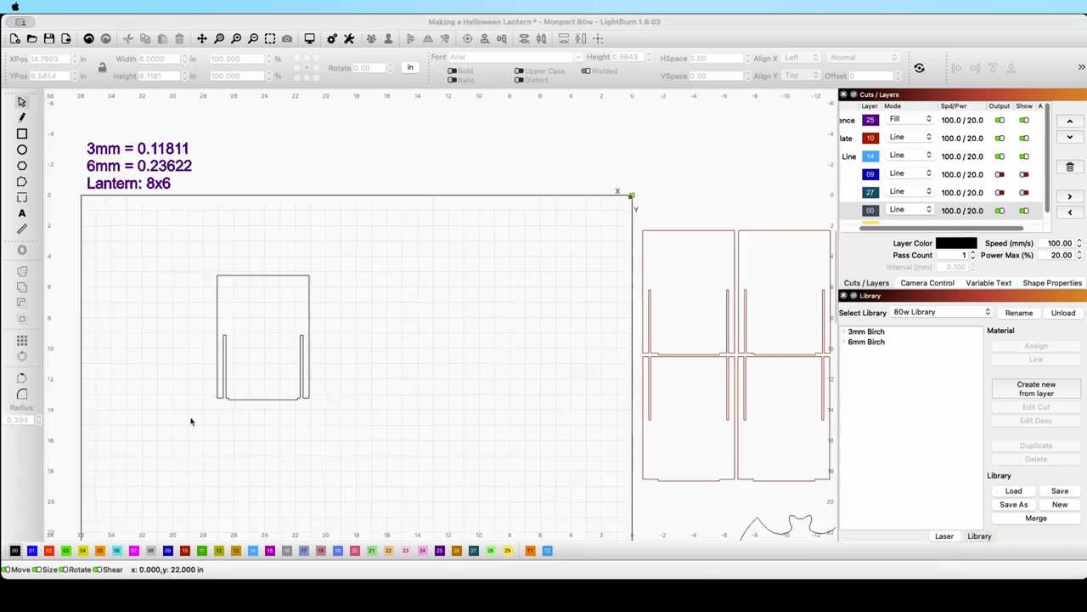
{"action": "left_click", "coordinate": [76, 457]}
{"action": "scroll", "coordinate": [245, 362], "scroll_direction": "down", "scroll_amount": 2}
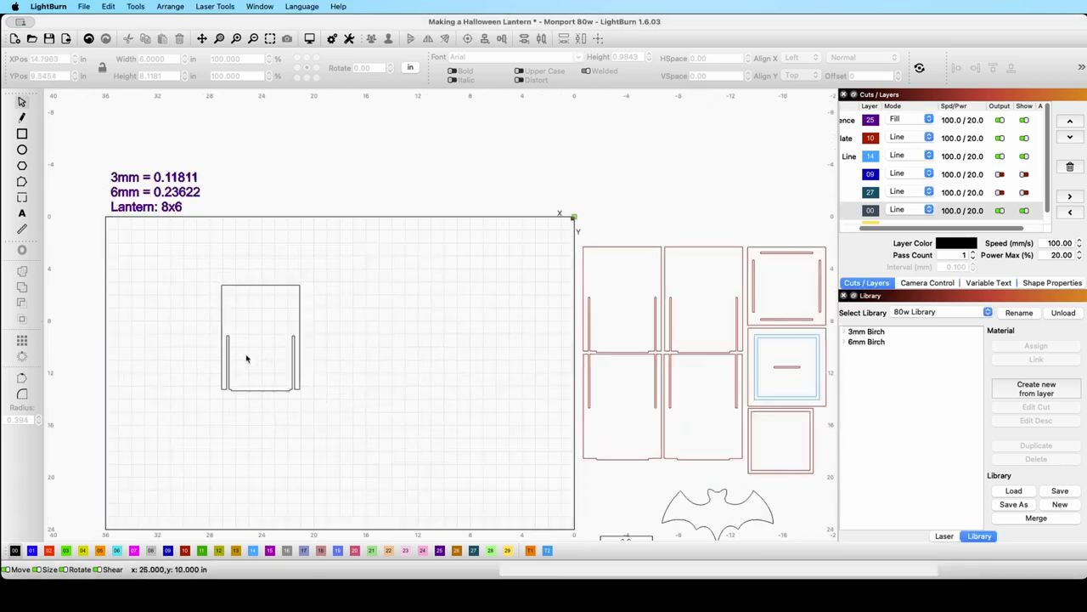
{"action": "scroll", "coordinate": [247, 360], "scroll_direction": "up", "scroll_amount": 3}
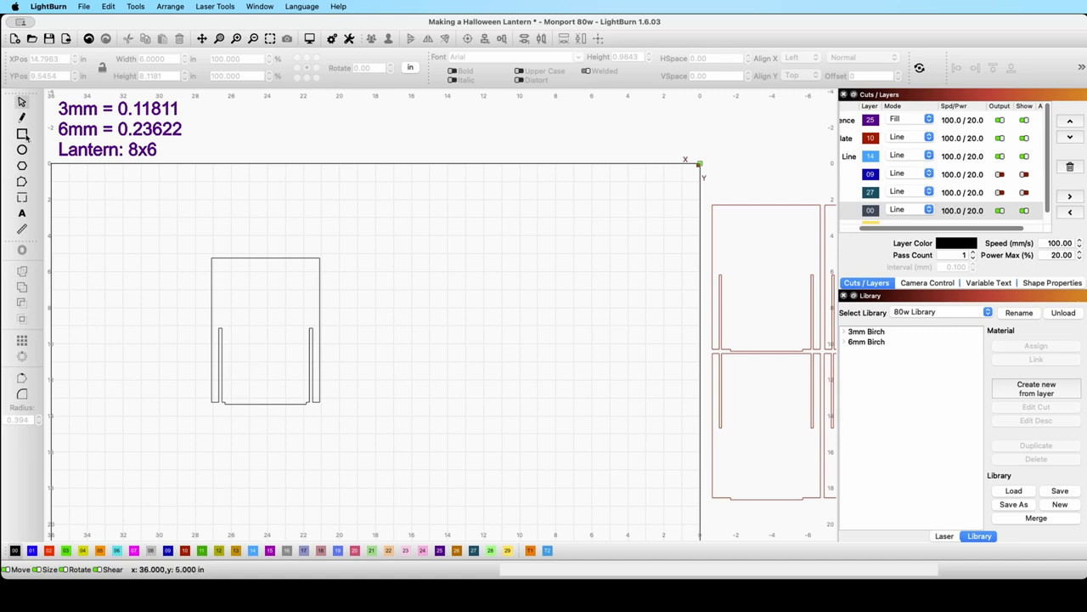
{"action": "left_click", "coordinate": [88, 38]}
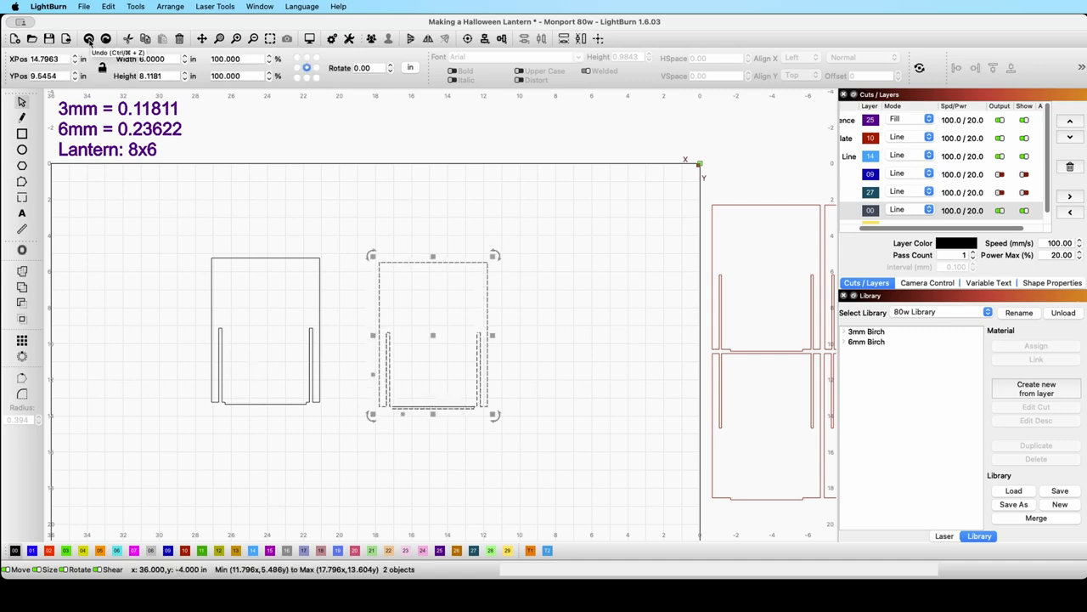
{"action": "left_click", "coordinate": [89, 40]}
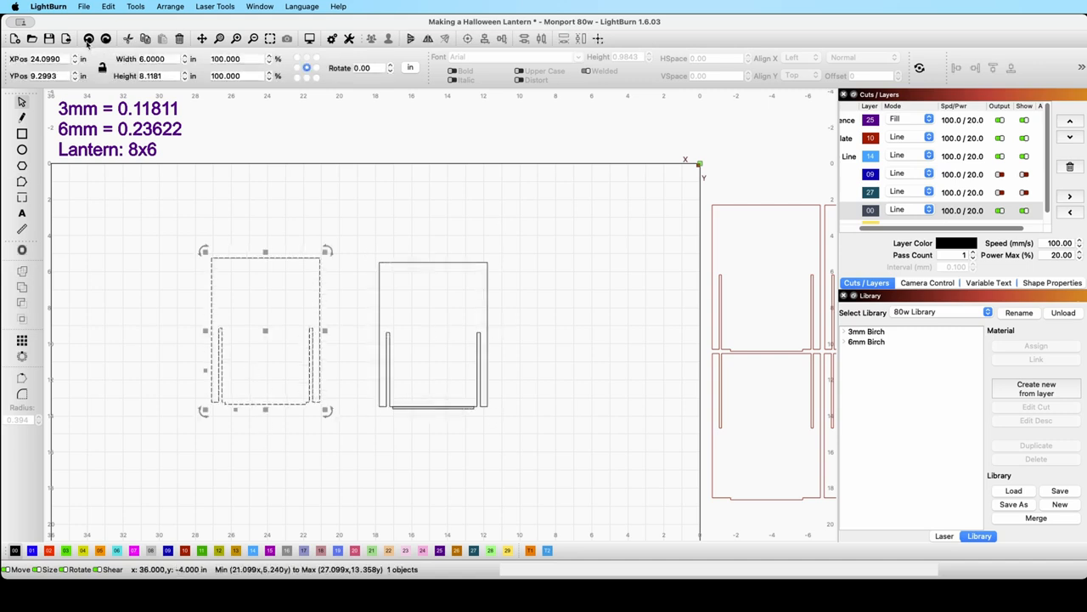
{"action": "left_click", "coordinate": [88, 40]}
{"action": "left_click", "coordinate": [89, 40]}
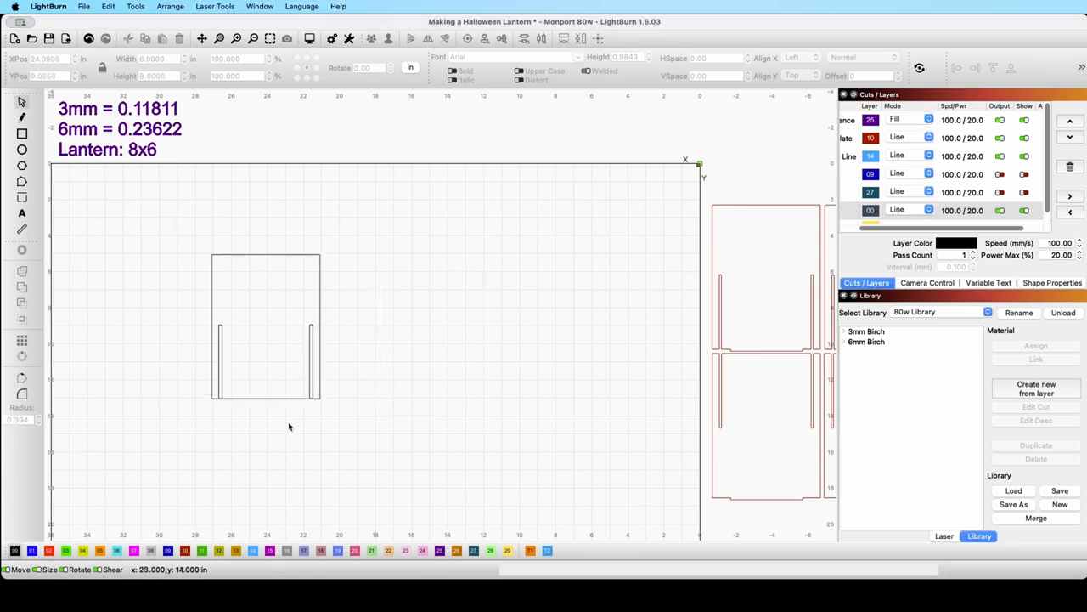
Duplicate the panel with both slot rectangles and place the copy beside the original with a gap between them.
{"action": "scroll", "coordinate": [262, 372], "scroll_direction": "down", "scroll_amount": 2}
{"action": "scroll", "coordinate": [262, 374], "scroll_direction": "up", "scroll_amount": 4}
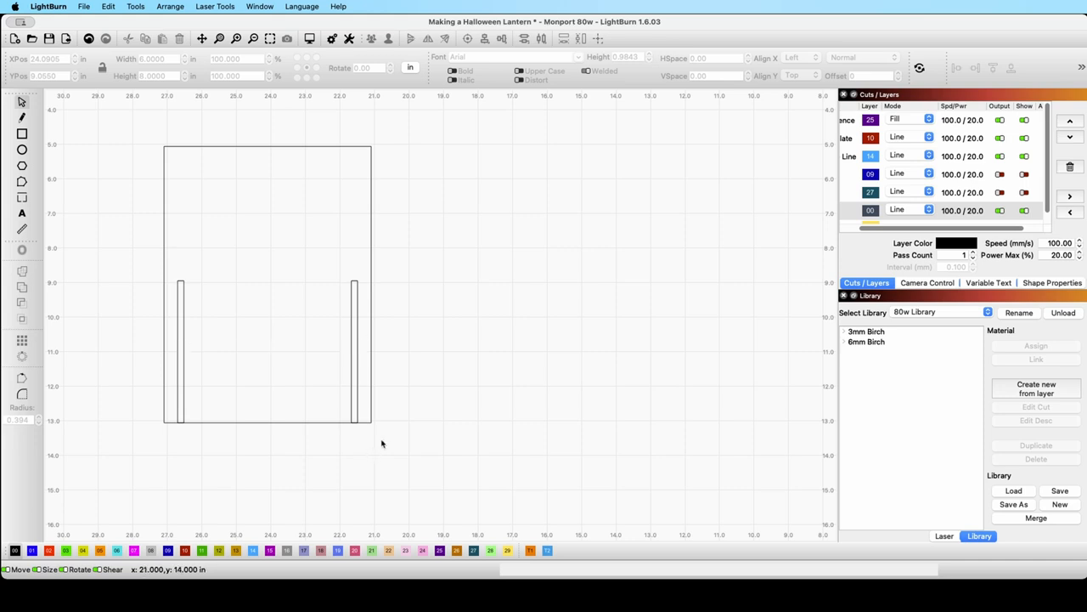
{"action": "left_click_drag", "start_coordinate": [382, 442], "coordinate": [132, 264]}
{"action": "right_click", "coordinate": [287, 340]}
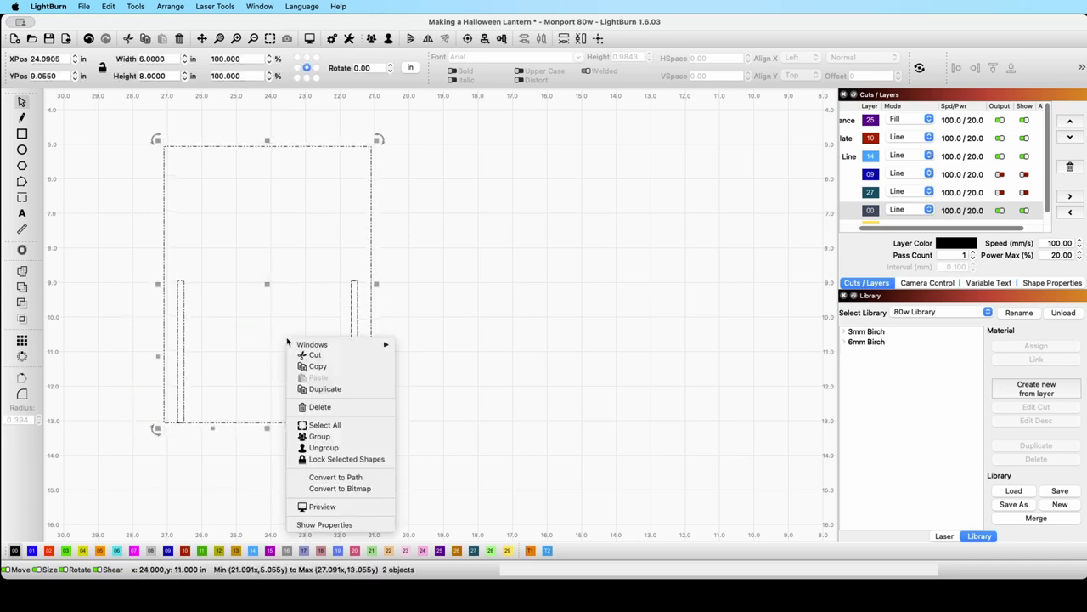
{"action": "left_click", "coordinate": [340, 388]}
{"action": "left_click_drag", "start_coordinate": [267, 286], "coordinate": [568, 294]}
{"action": "left_click", "coordinate": [404, 331]}
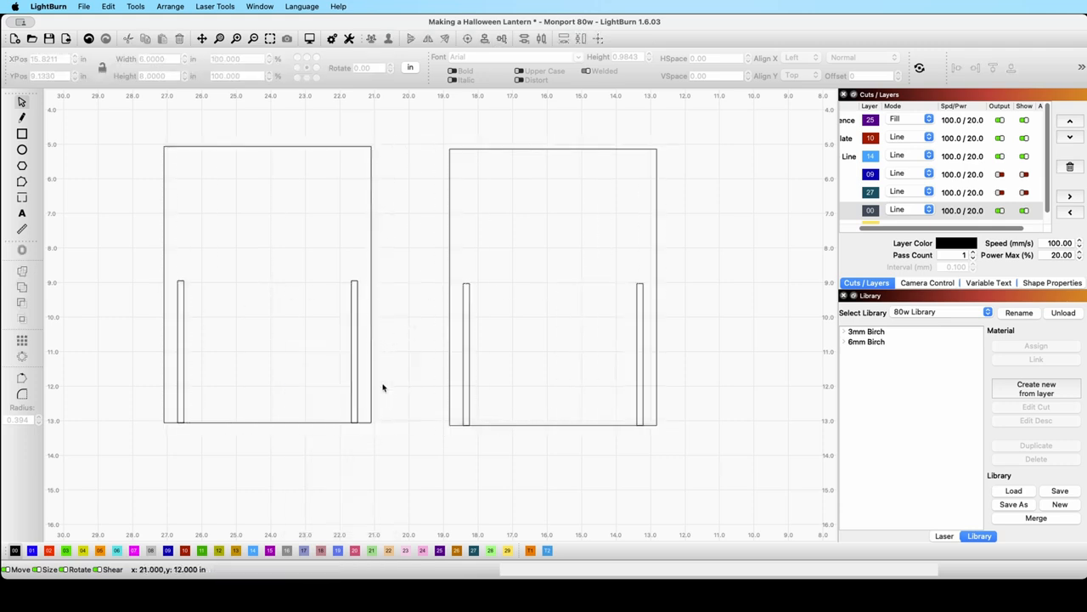
Align the copied panel and its slot rectangles along their top edges so the slots start at the panel's top.
{"action": "left_click_drag", "start_coordinate": [667, 439], "coordinate": [429, 338]}
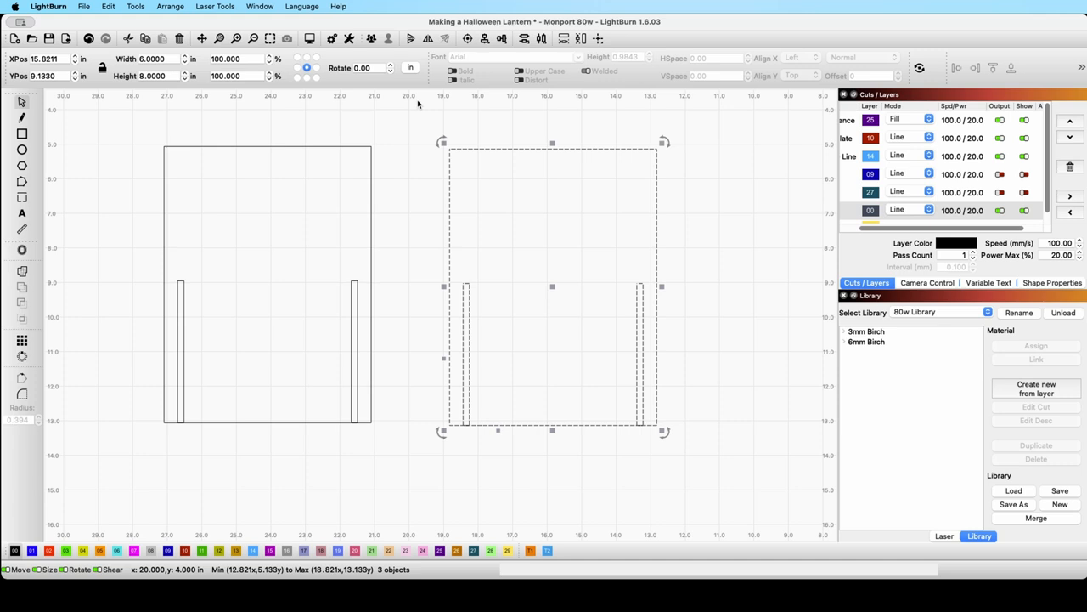
{"action": "left_click", "coordinate": [504, 39]}
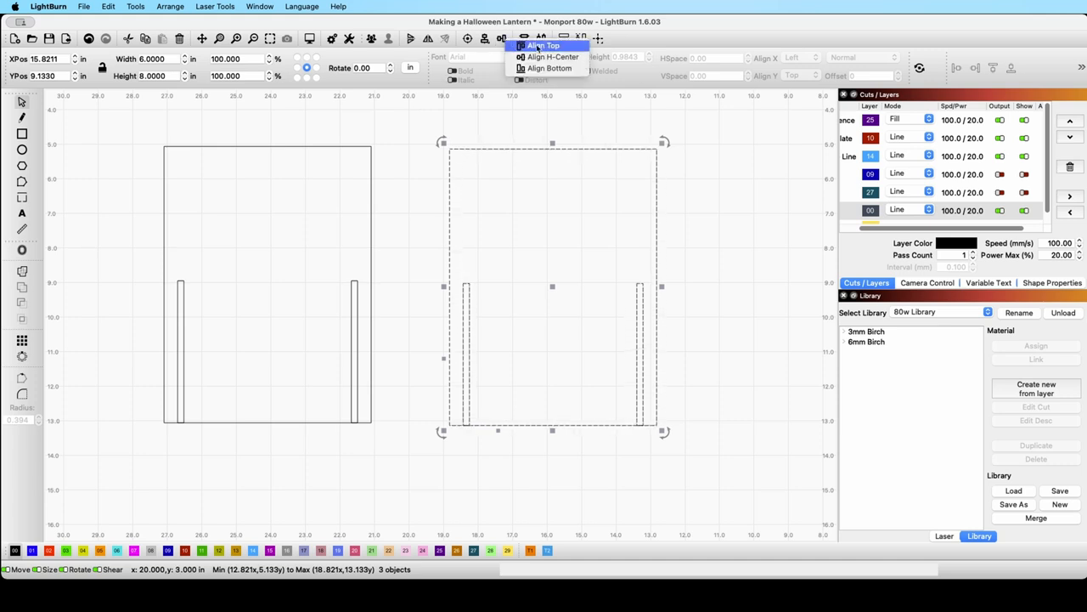
{"action": "left_click", "coordinate": [537, 46]}
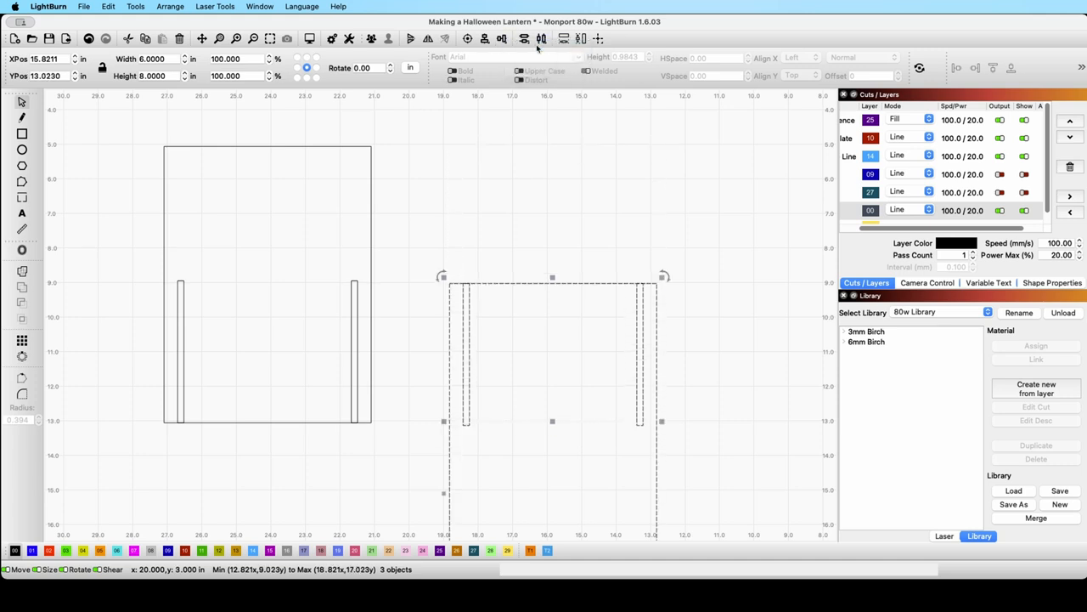
{"action": "left_click", "coordinate": [723, 262]}
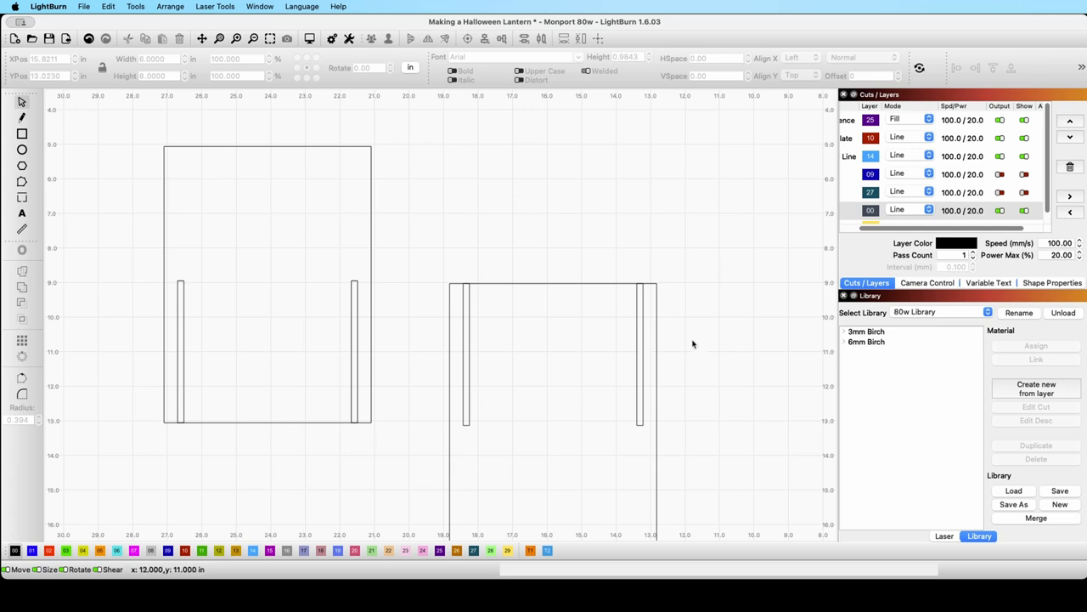
{"action": "scroll", "coordinate": [693, 344], "scroll_direction": "down", "scroll_amount": 5}
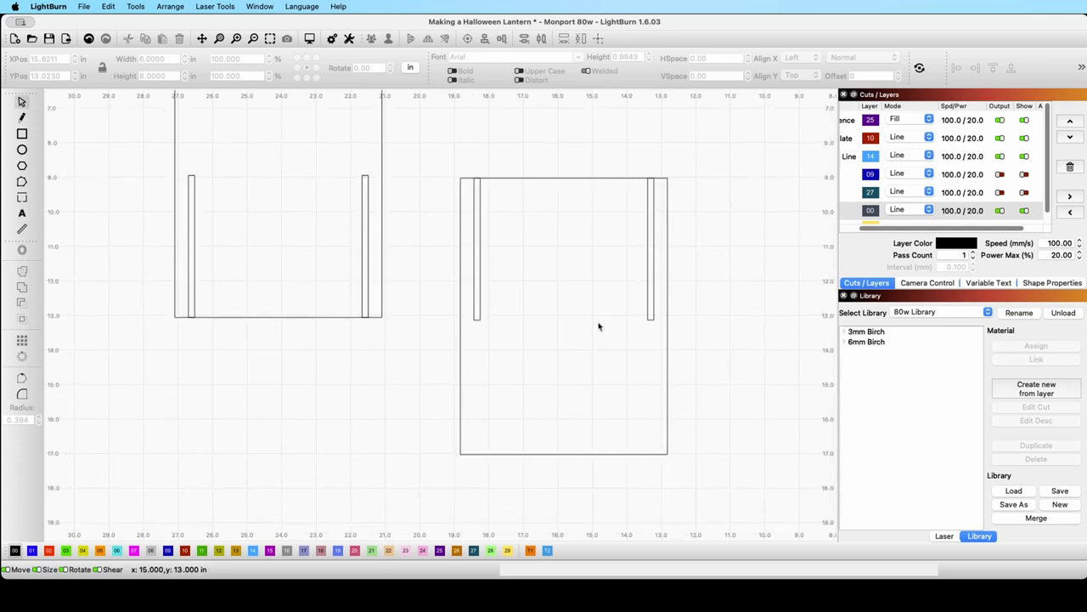
Cut the slot rectangles out of both panels, leaving open notches in the original's bottom edge and the copy's top edge.
{"action": "left_click_drag", "start_coordinate": [395, 336], "coordinate": [114, 234]}
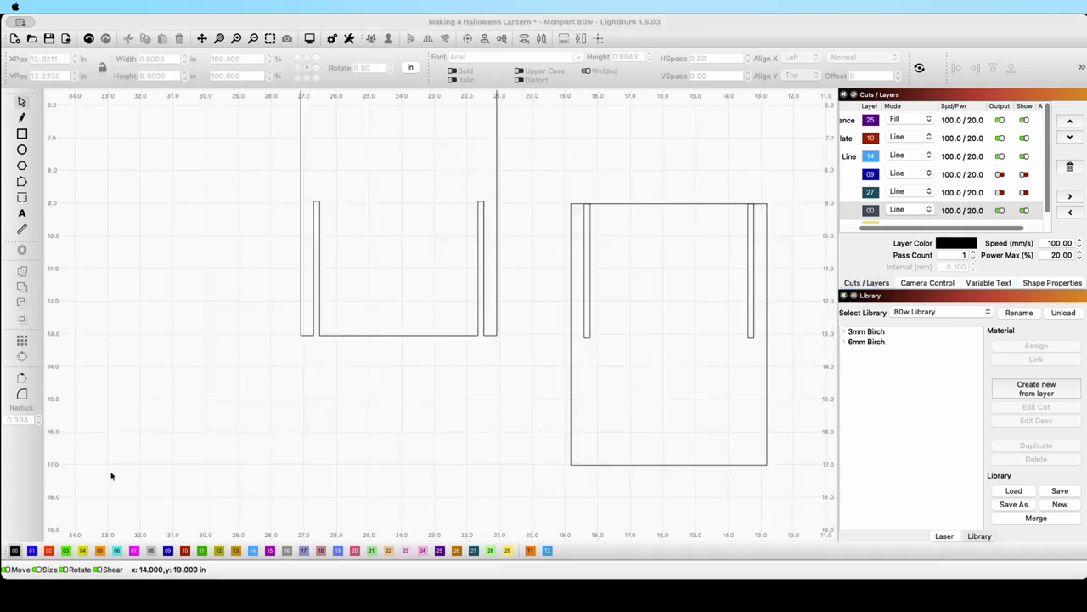
{"action": "left_click", "coordinate": [75, 459]}
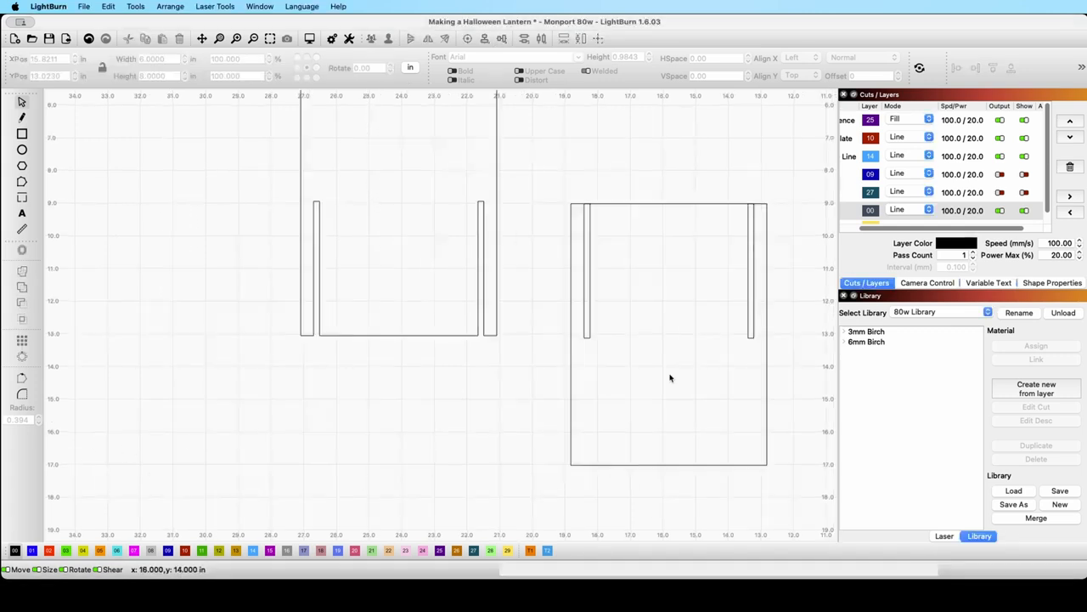
{"action": "left_click_drag", "start_coordinate": [786, 480], "coordinate": [566, 187]}
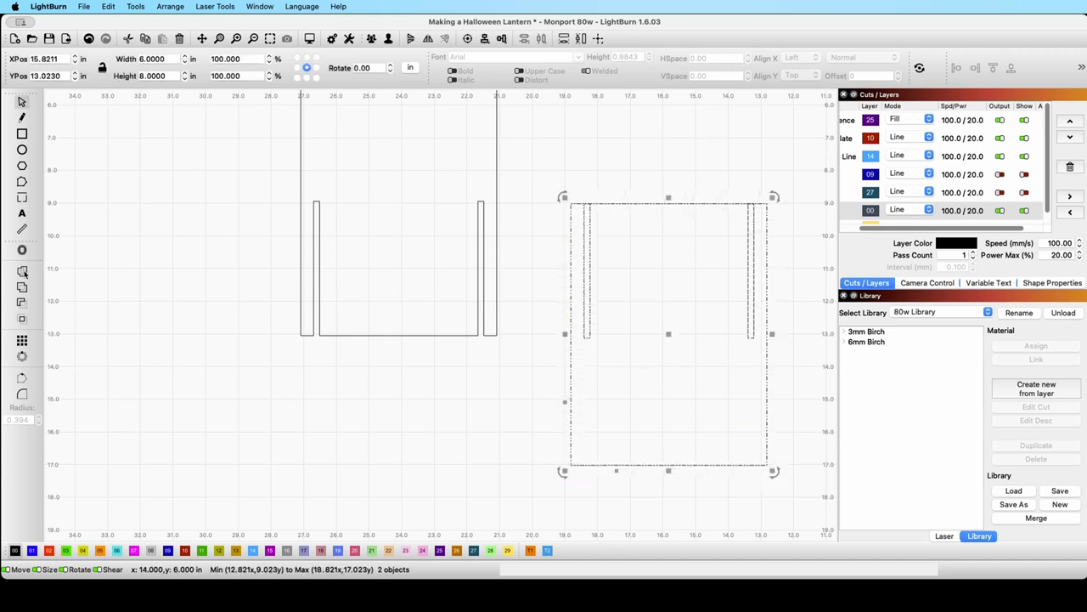
{"action": "key", "text": "super+g"}
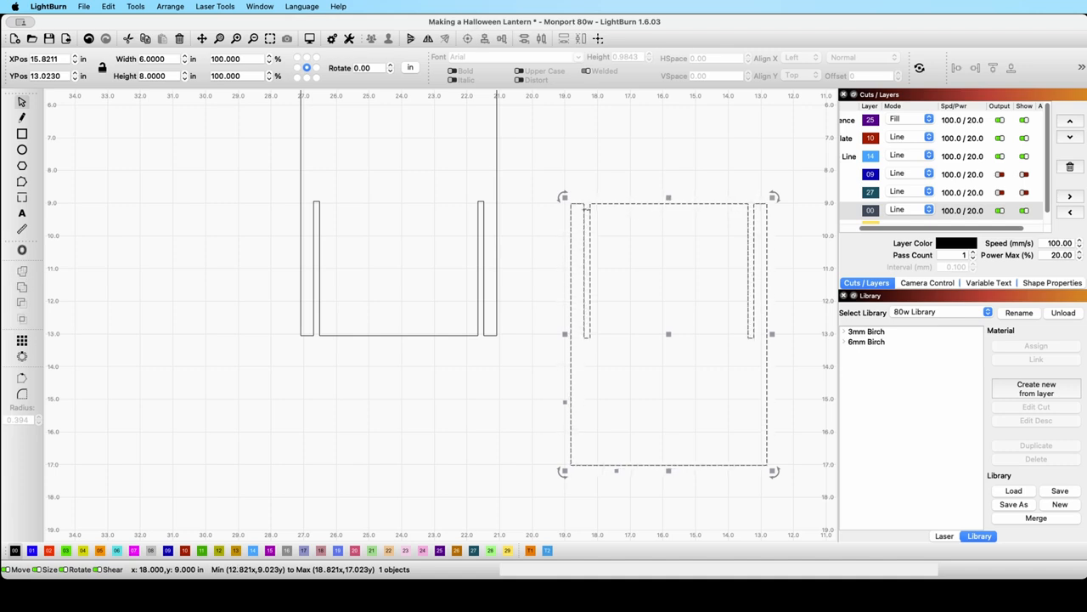
{"action": "left_click", "coordinate": [594, 160]}
{"action": "scroll", "coordinate": [601, 147], "scroll_direction": "up", "scroll_amount": 2}
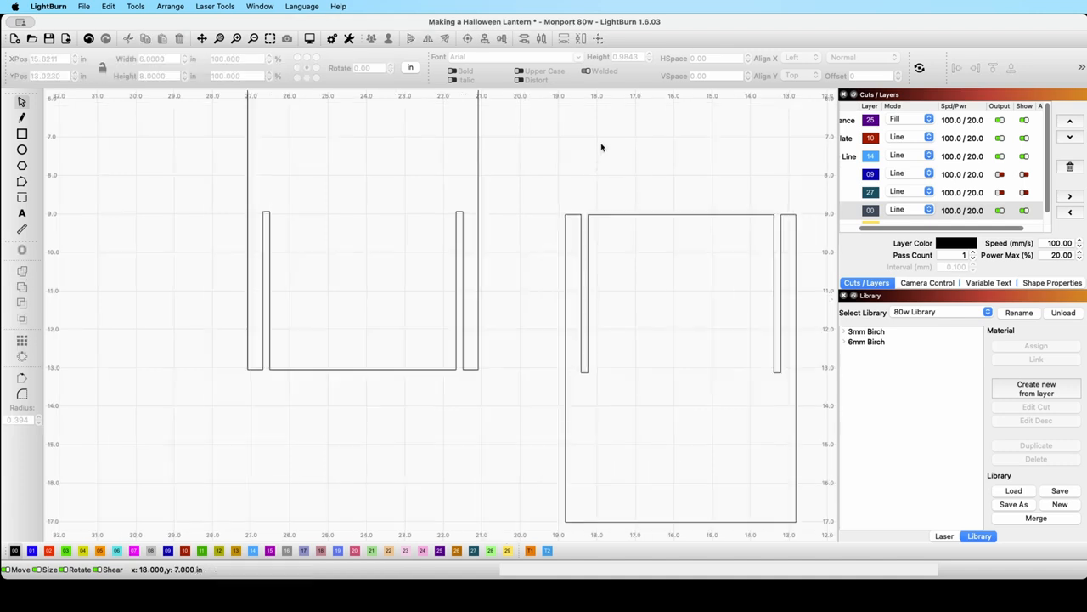
{"action": "scroll", "coordinate": [600, 147], "scroll_direction": "down", "scroll_amount": 3}
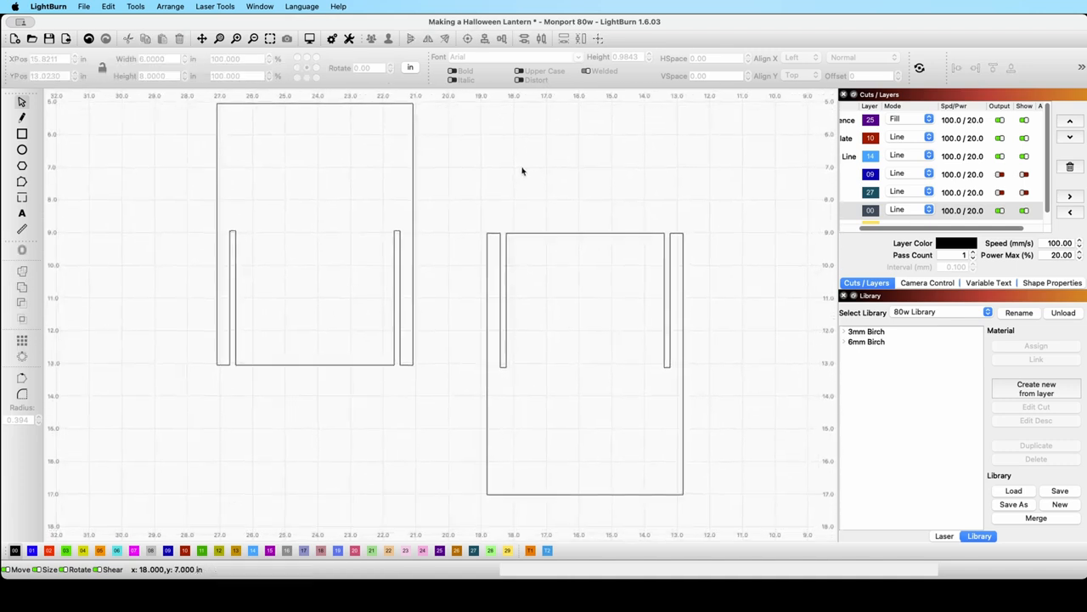
Move the top-notched panel up beside the original, centred at X 17 and Y 9 inches.
{"action": "scroll", "coordinate": [521, 170], "scroll_direction": "down", "scroll_amount": 1}
{"action": "left_click_drag", "start_coordinate": [681, 461], "coordinate": [489, 188]}
{"action": "left_click_drag", "start_coordinate": [576, 339], "coordinate": [546, 223]}
{"action": "left_click", "coordinate": [687, 296]}
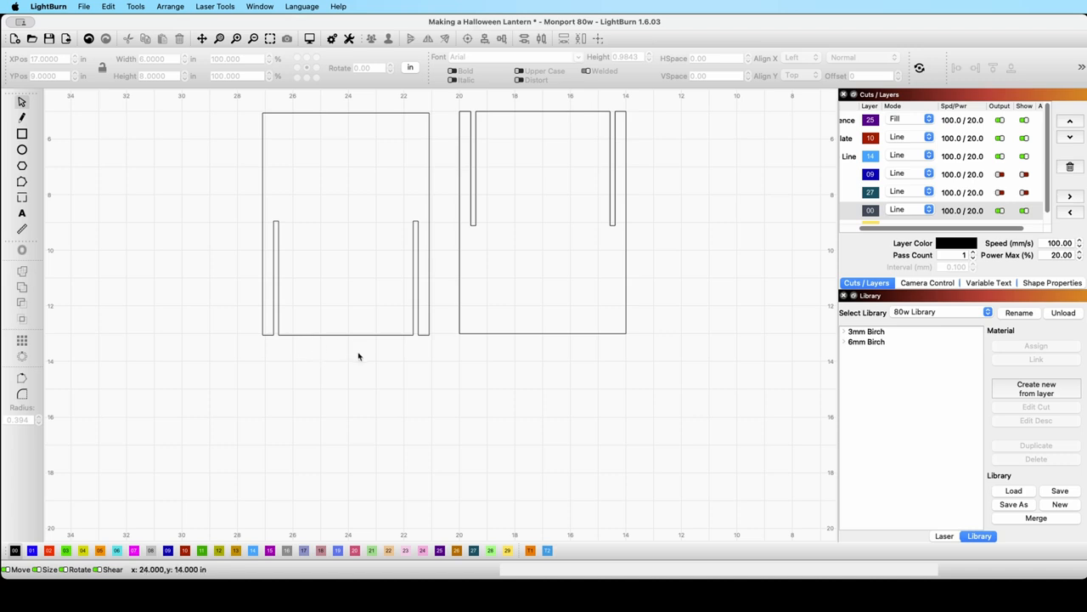
Draw a thin tab rectangle below the bottom-notched panel and set it to 0.11811 in high and 4.5 in wide.
{"action": "left_click", "coordinate": [22, 133]}
{"action": "left_click_drag", "start_coordinate": [294, 346], "coordinate": [417, 368]}
{"action": "left_click", "coordinate": [22, 101]}
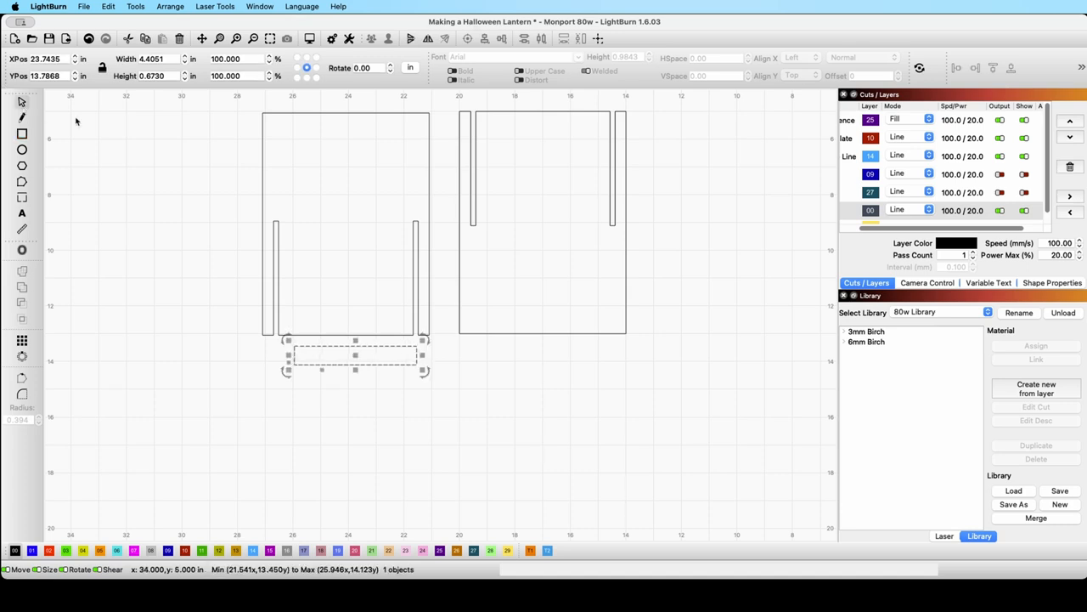
{"action": "double_click", "coordinate": [156, 76]}
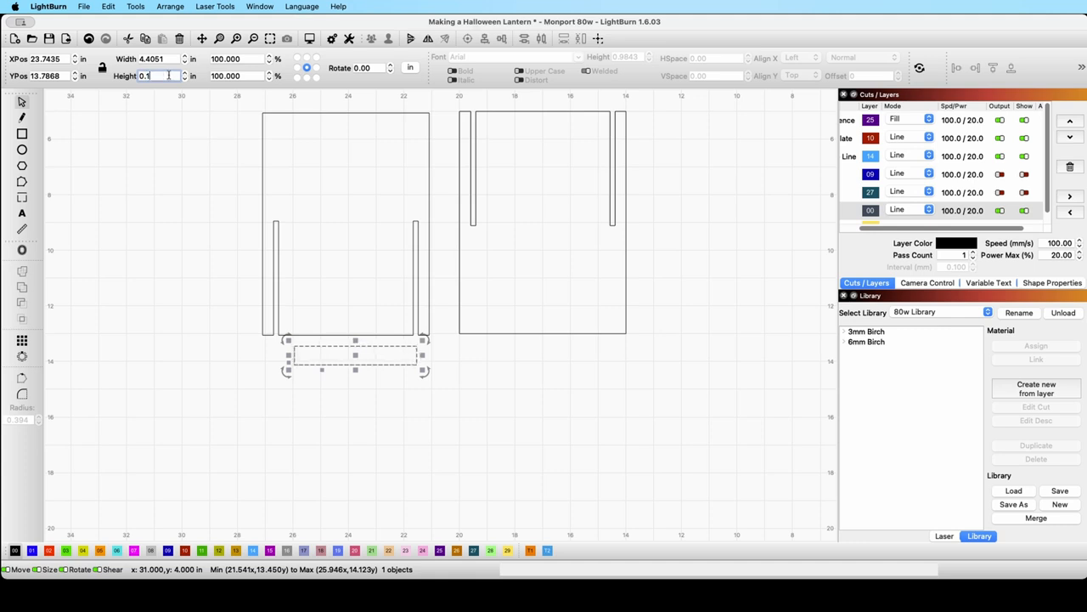
{"action": "type", "text": "0.11811"}
{"action": "key", "text": "Return"}
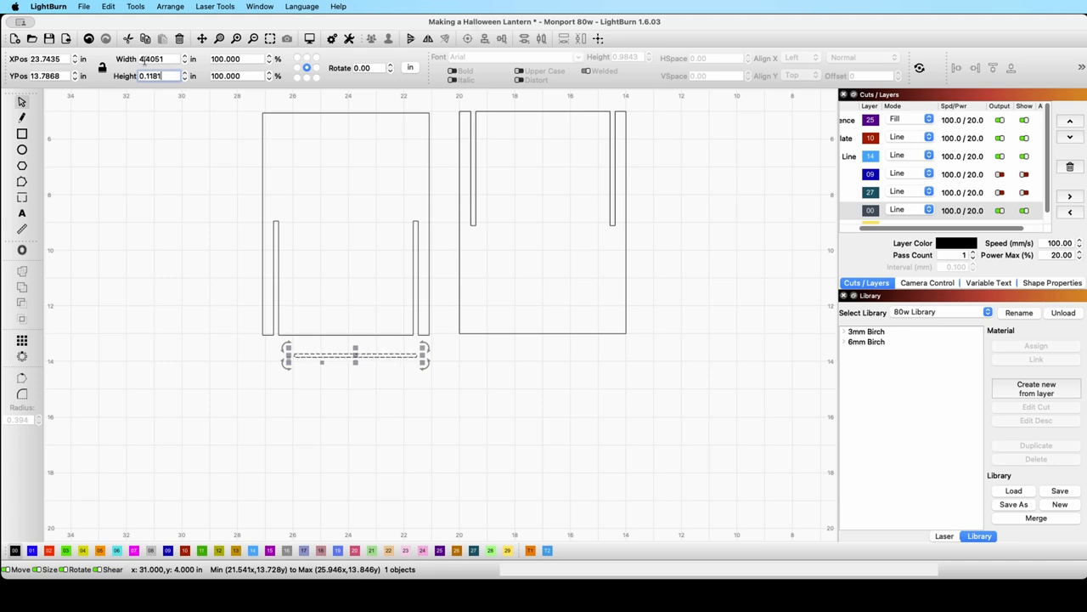
{"action": "double_click", "coordinate": [148, 59]}
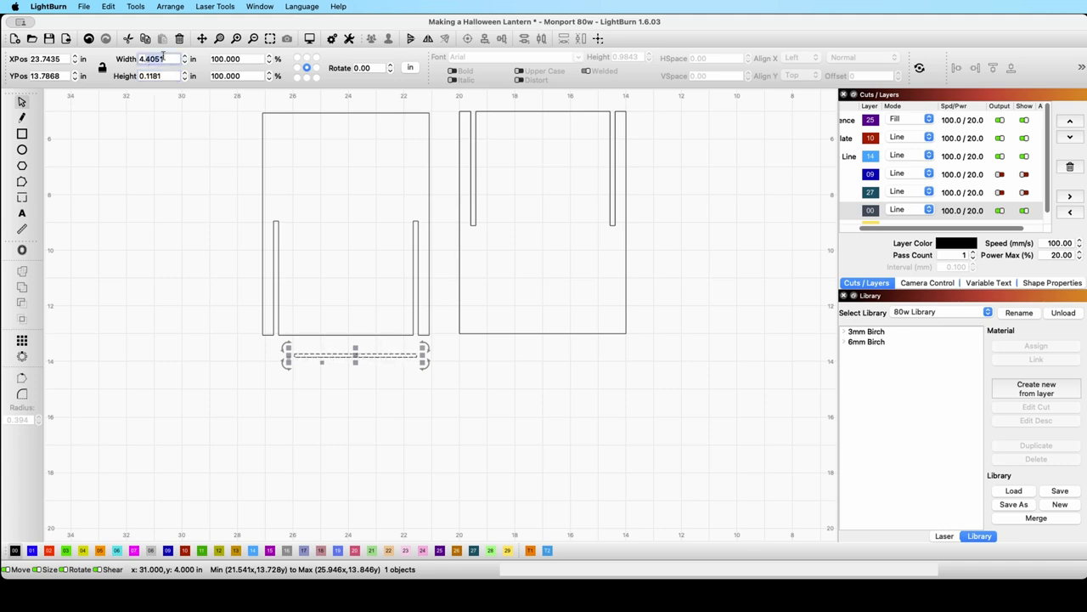
{"action": "type", "text": "4.5"}
{"action": "key", "text": "Return"}
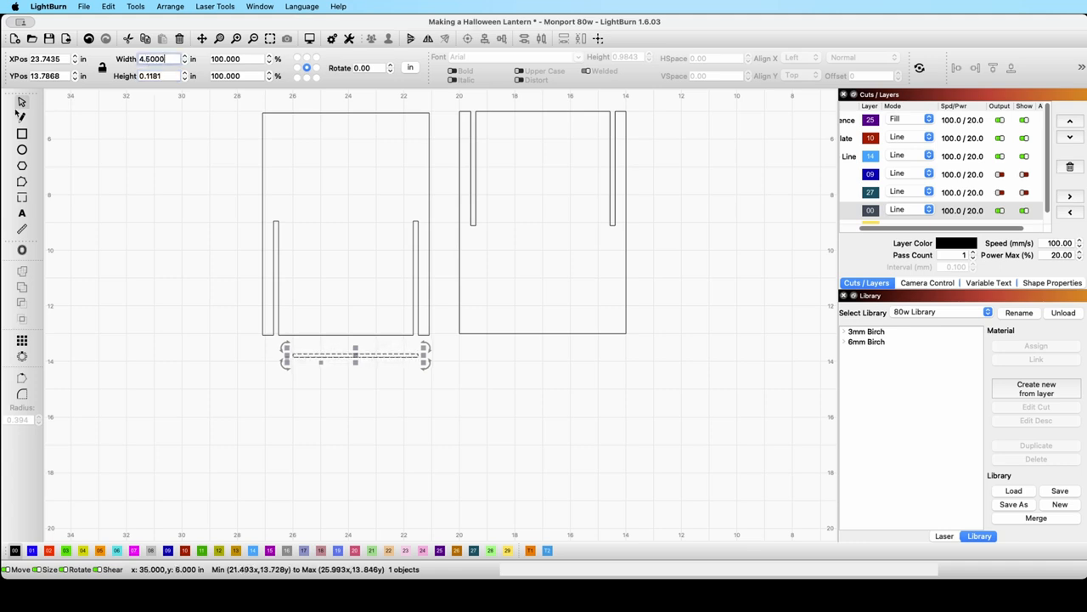
{"action": "left_click", "coordinate": [398, 373]}
{"action": "left_click_drag", "start_coordinate": [396, 370], "coordinate": [328, 314]}
{"action": "left_click", "coordinate": [378, 374]}
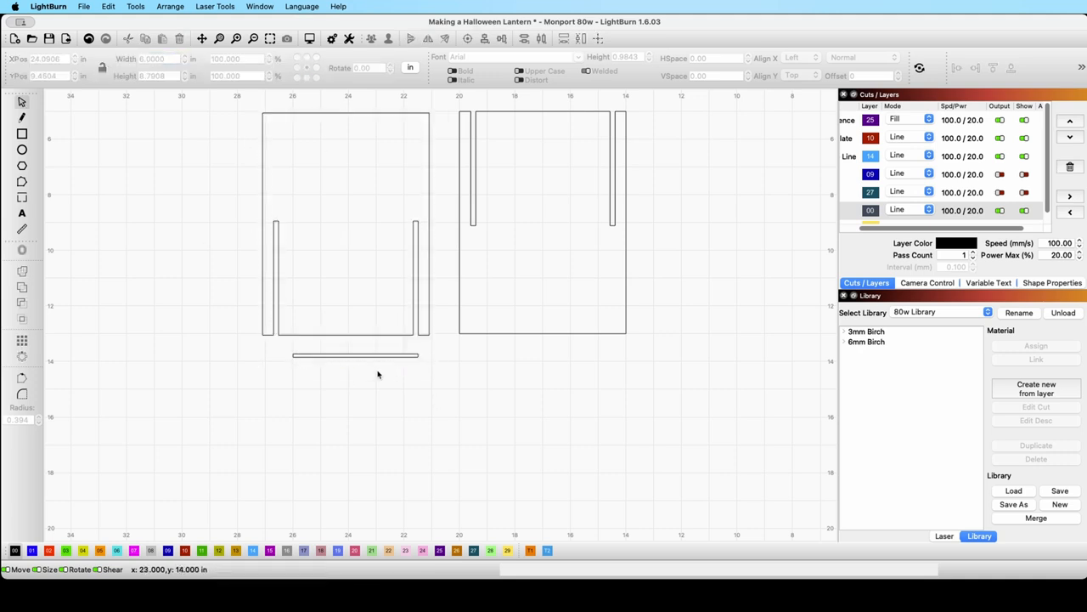
Duplicate the tab rectangle and place the copy just below the top-notched panel, at about X 16.5 and Y 13.6 inches.
{"action": "left_click", "coordinate": [357, 355]}
{"action": "right_click", "coordinate": [365, 355]}
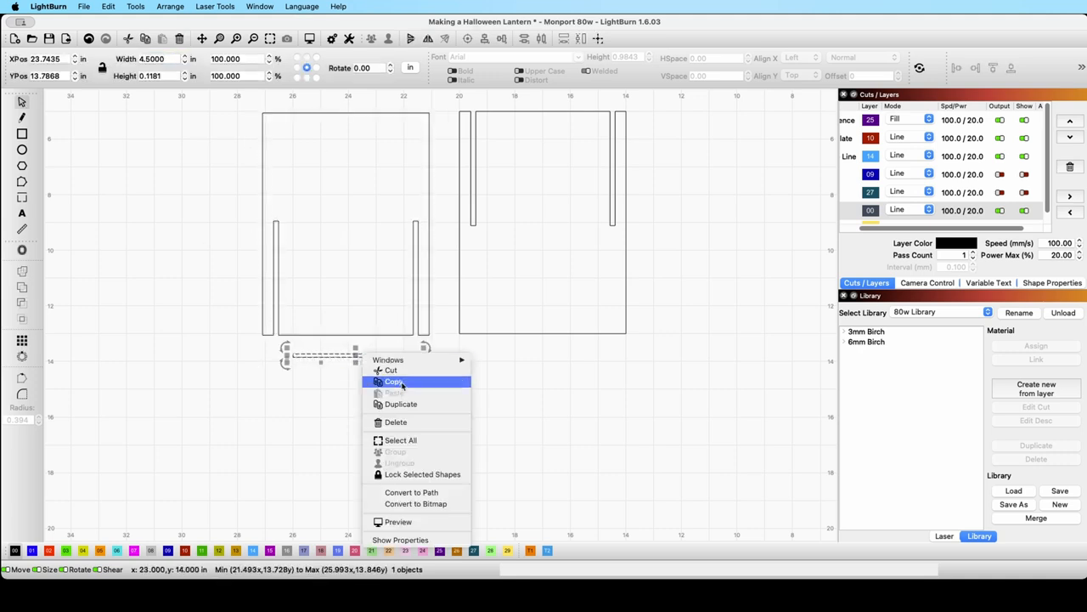
{"action": "left_click", "coordinate": [400, 403]}
{"action": "left_click_drag", "start_coordinate": [357, 355], "coordinate": [556, 348]}
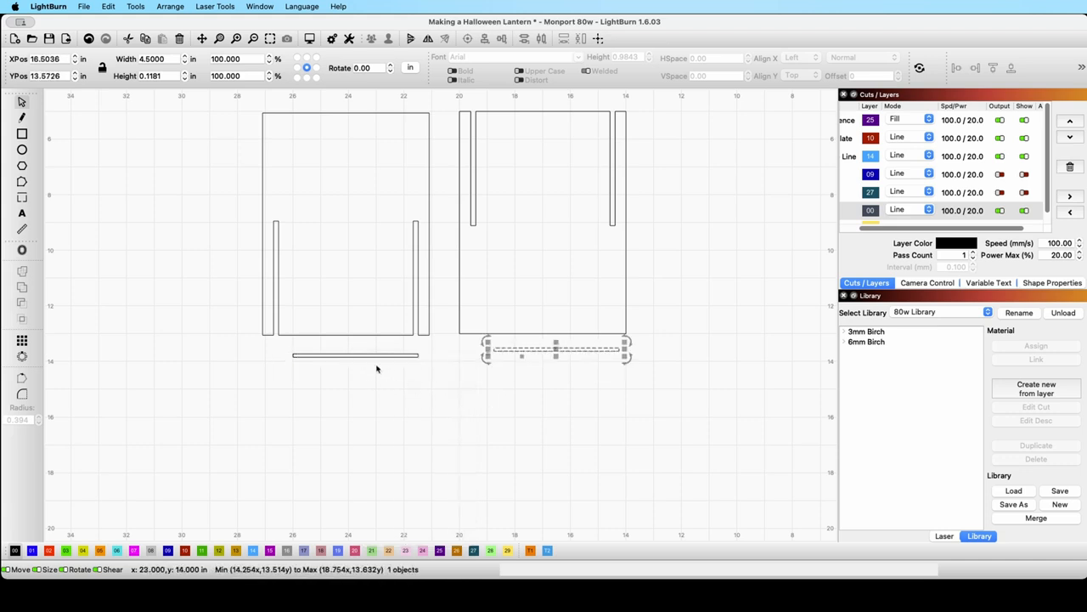
Align the bottom-notched panel and its tab rectangle on their vertical centre line and along their bottom edges.
{"action": "left_click_drag", "start_coordinate": [376, 367], "coordinate": [317, 305]}
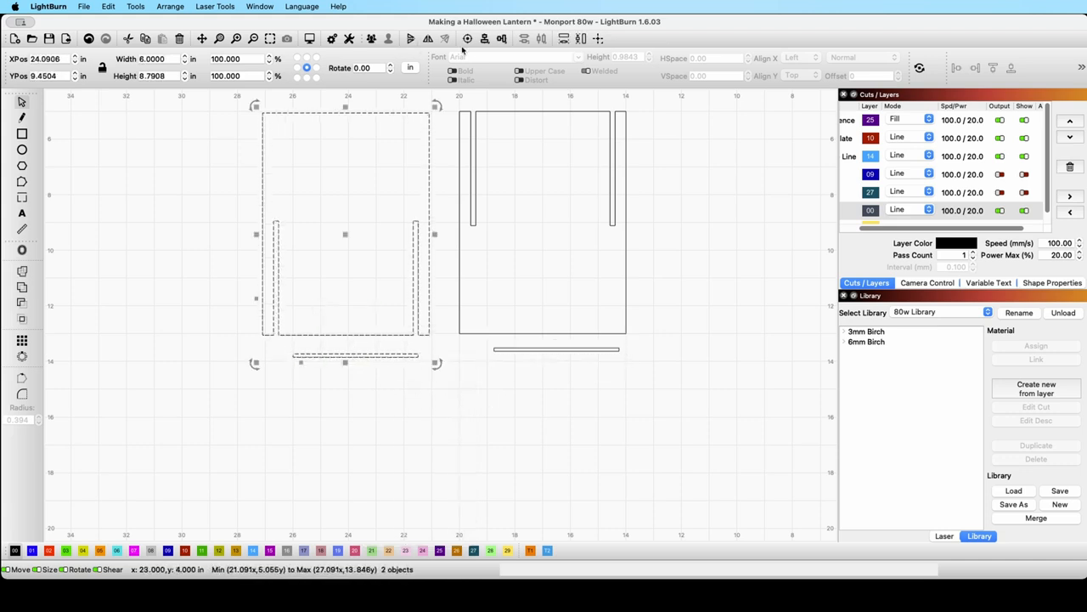
{"action": "left_click", "coordinate": [501, 38]}
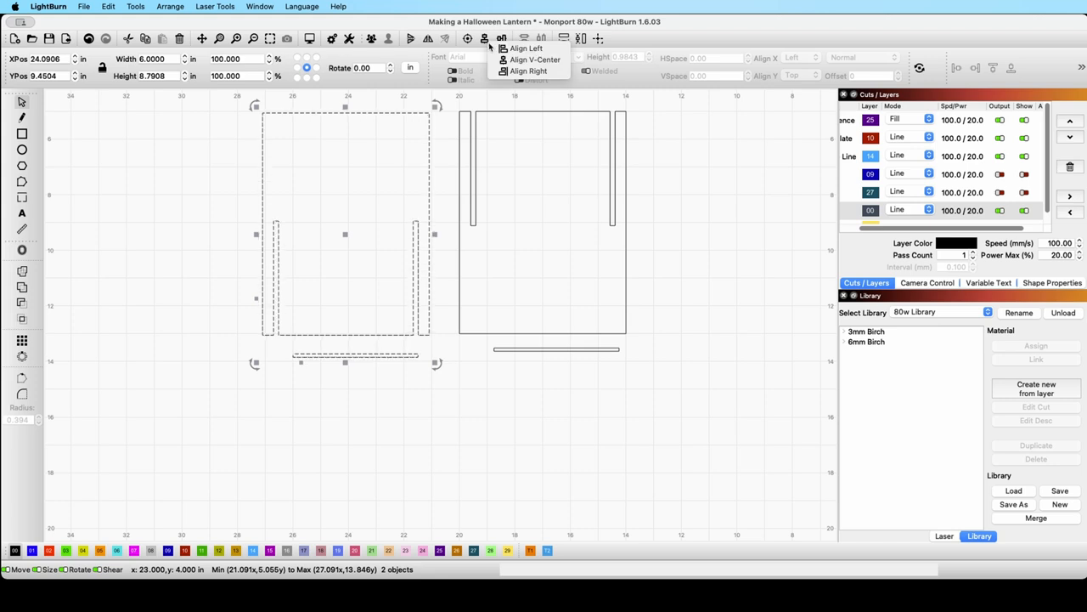
{"action": "left_click", "coordinate": [533, 60]}
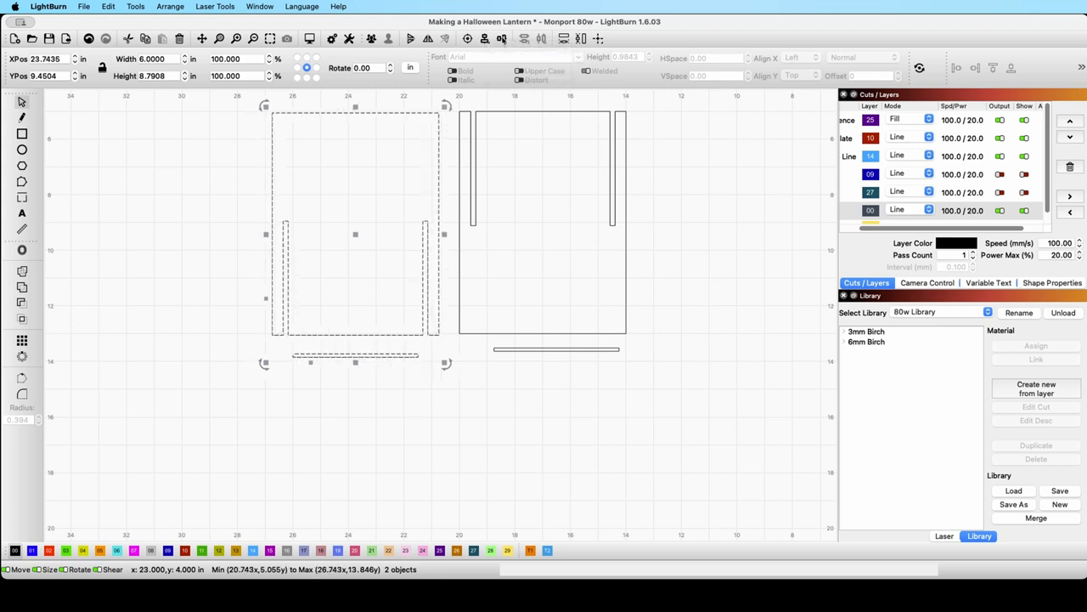
{"action": "left_click", "coordinate": [524, 38]}
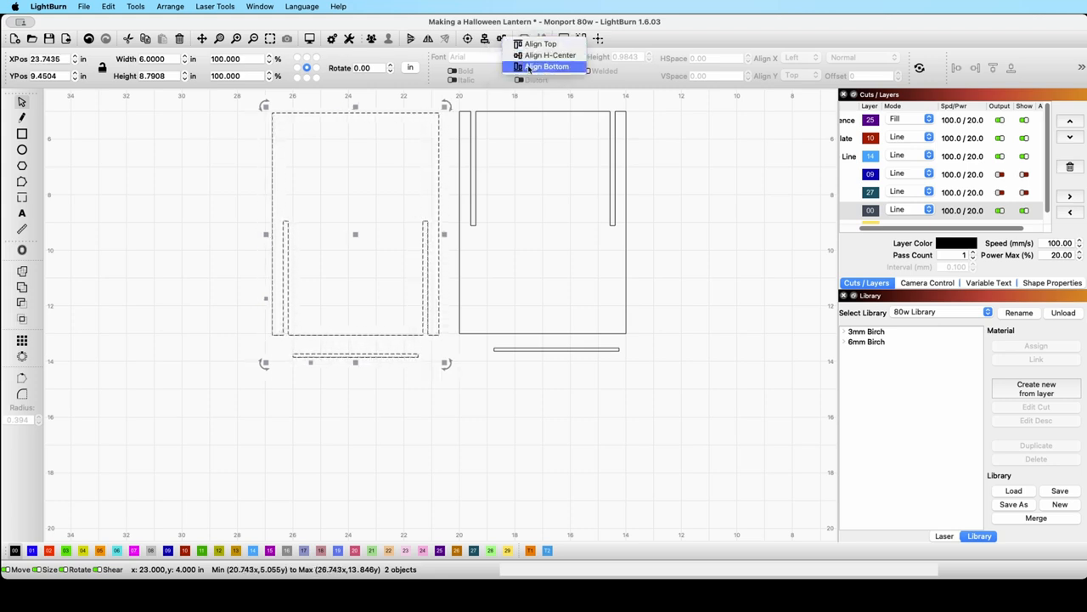
{"action": "left_click", "coordinate": [528, 68]}
{"action": "left_click", "coordinate": [359, 381]}
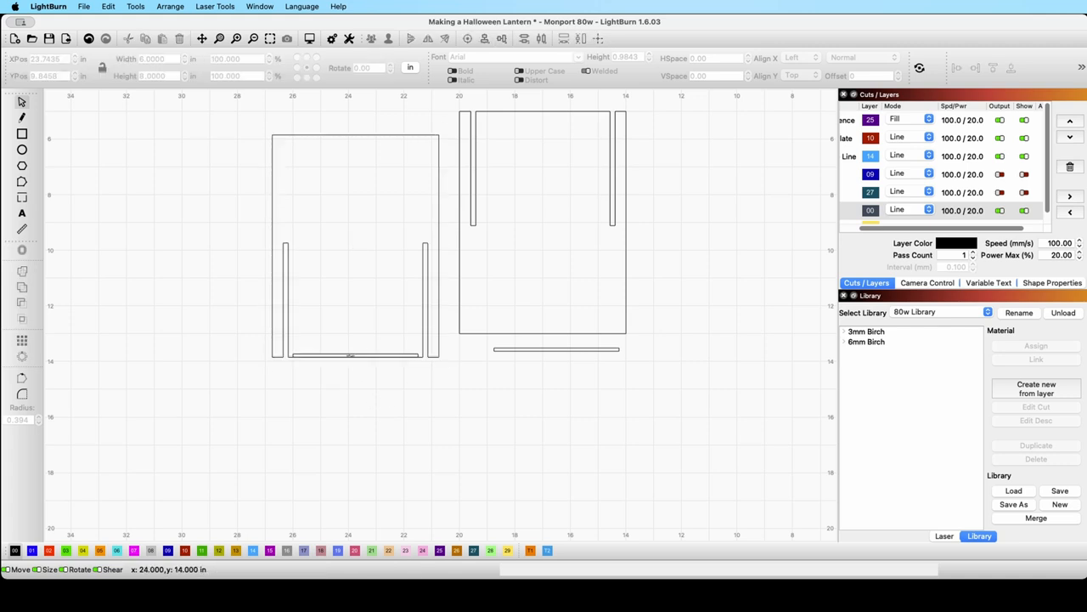
Centre the top-notched panel on its tab rectangle with Align V-Center, and align both shapes along their bottom edges.
{"action": "left_click_drag", "start_coordinate": [580, 369], "coordinate": [542, 293]}
{"action": "left_click", "coordinate": [487, 40]}
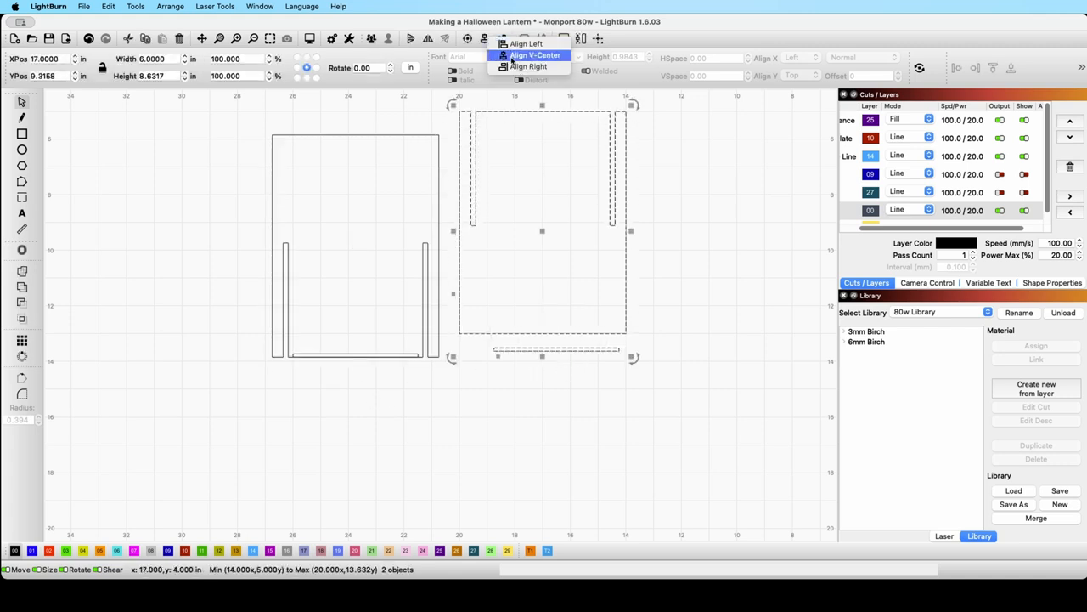
{"action": "left_click", "coordinate": [511, 57]}
{"action": "left_click", "coordinate": [503, 40]}
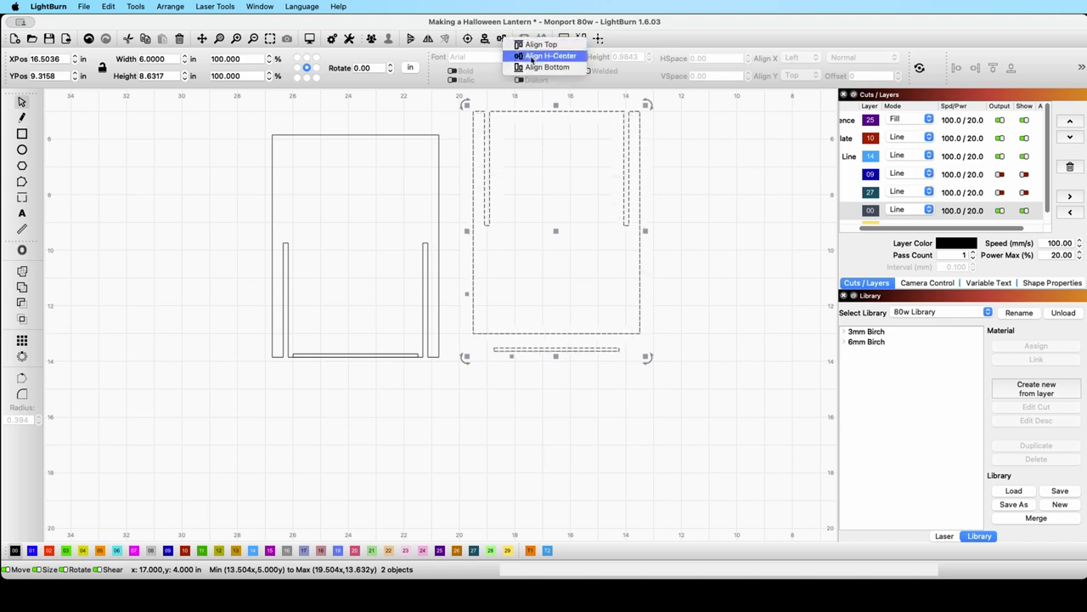
{"action": "left_click", "coordinate": [543, 67]}
{"action": "left_click", "coordinate": [332, 392]}
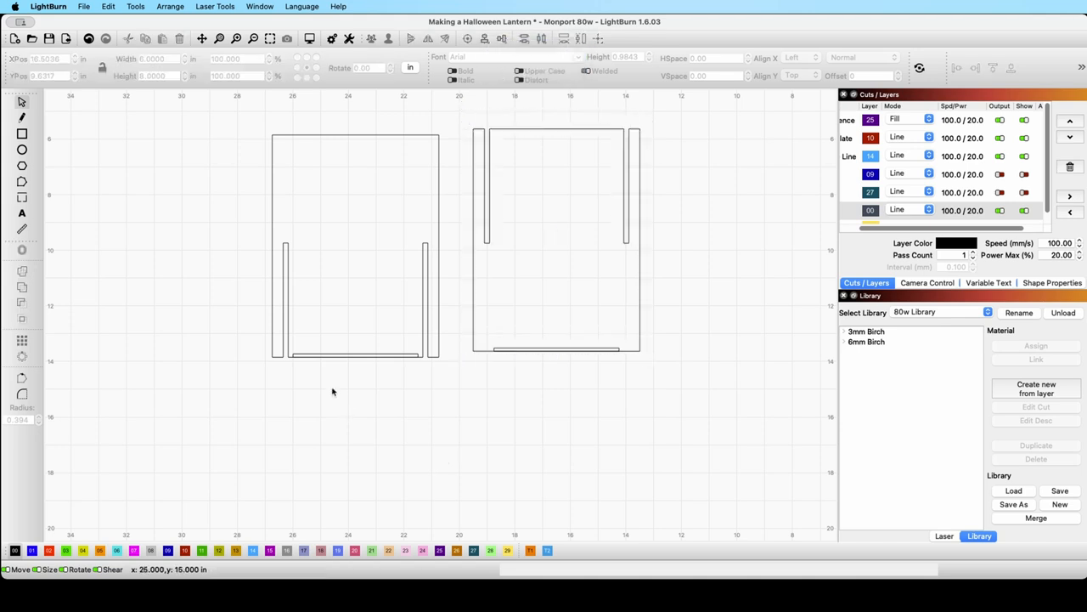
Move the bottom-notched panel's tab rectangle down so its top edge sits on the panel's bottom edge.
{"action": "scroll", "coordinate": [347, 353], "scroll_direction": "up", "scroll_amount": 5}
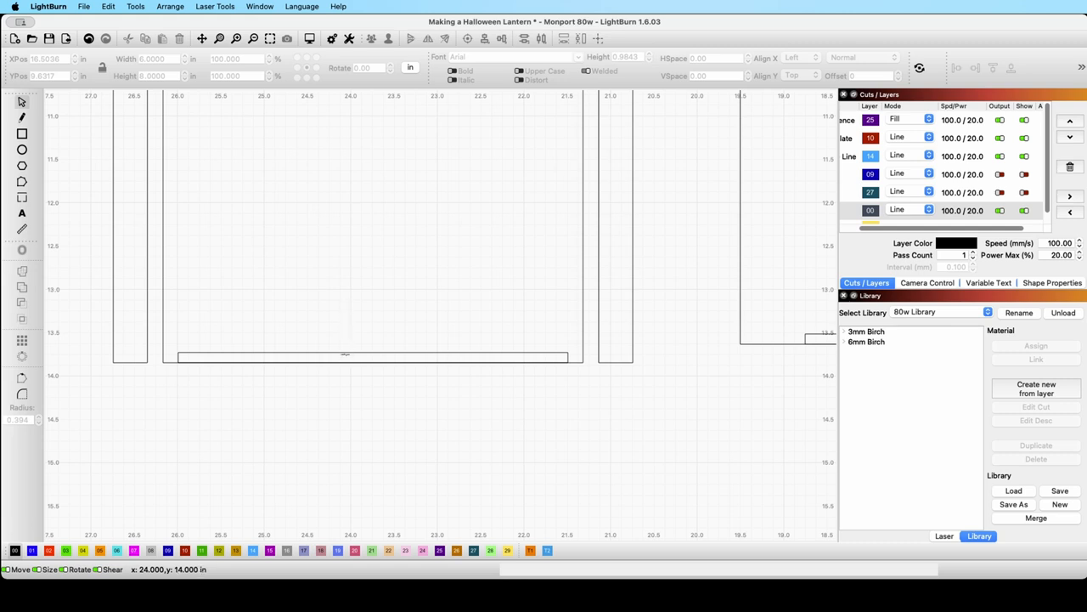
{"action": "left_click", "coordinate": [347, 352]}
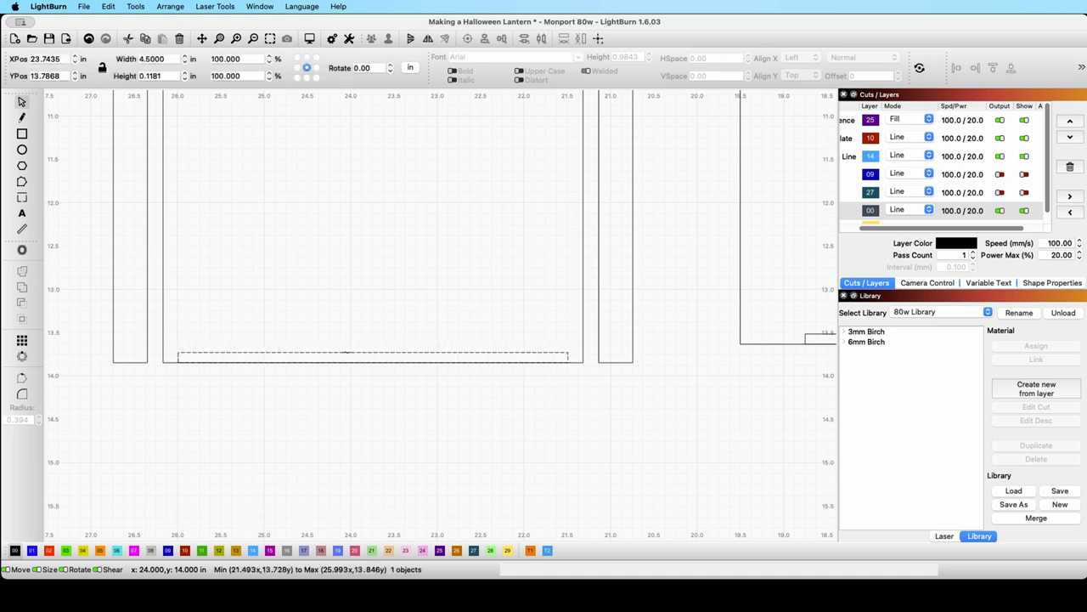
{"action": "left_click_drag", "start_coordinate": [347, 352], "coordinate": [345, 360]}
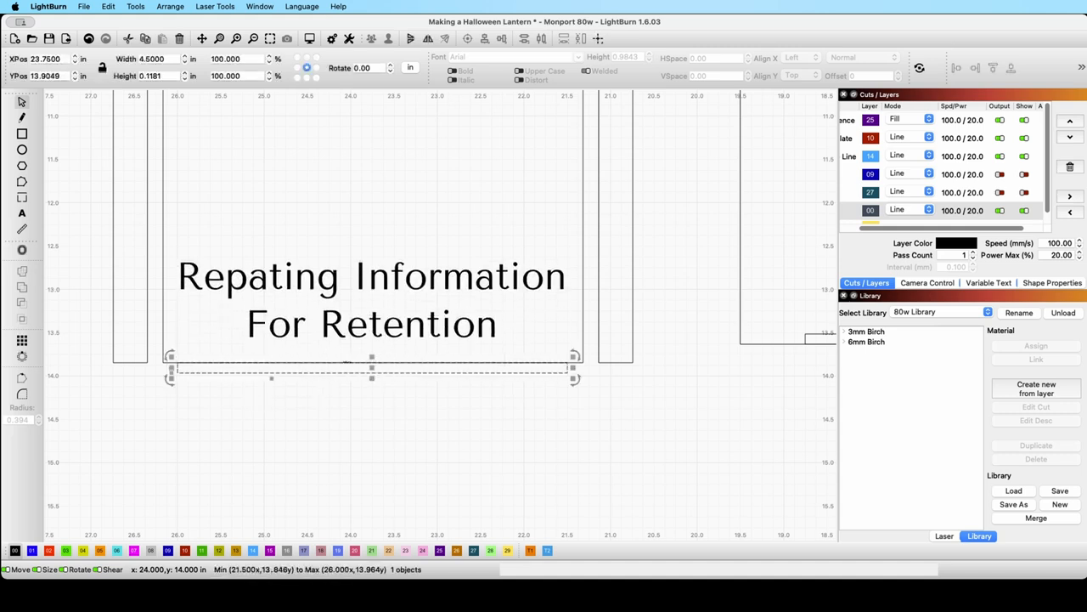
{"action": "left_click", "coordinate": [671, 401]}
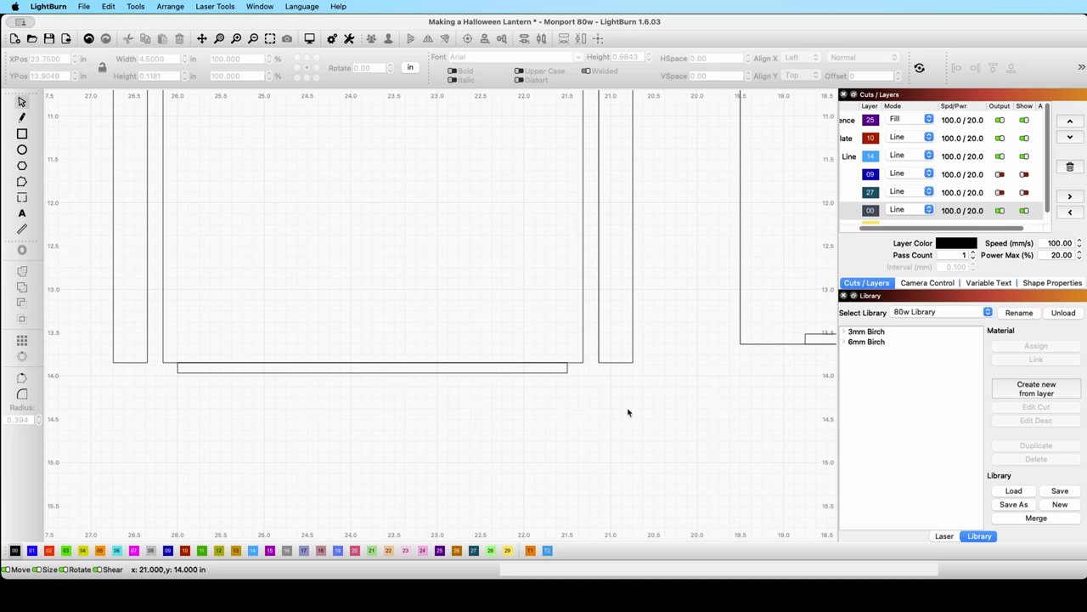
Merge the bottom-notched panel and its tab rectangle into one outline with a projecting bottom tab.
{"action": "left_click_drag", "start_coordinate": [651, 407], "coordinate": [286, 294]}
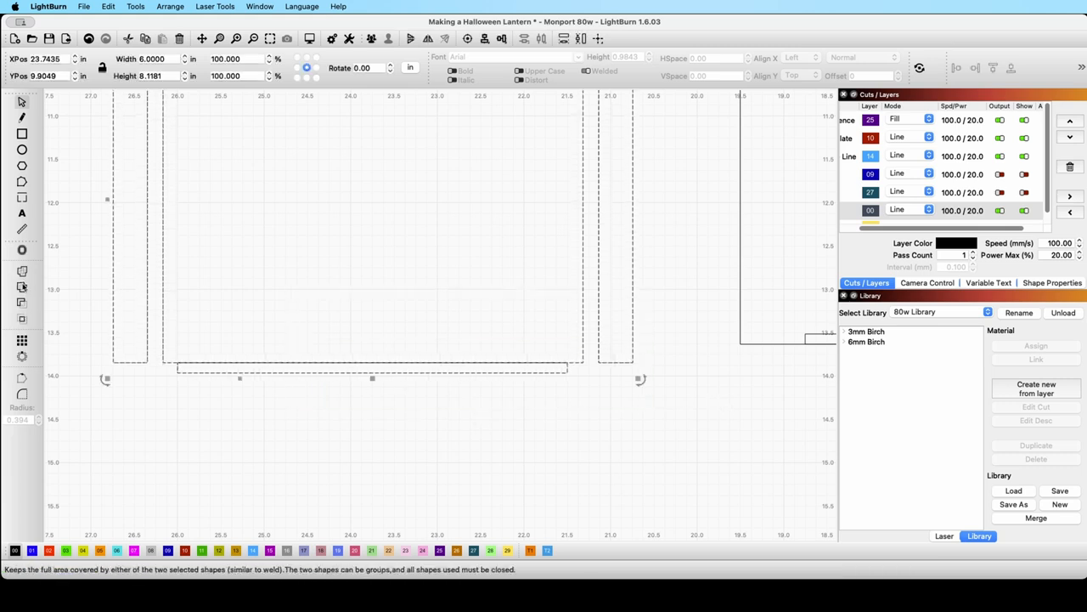
{"action": "left_click", "coordinate": [22, 272]}
{"action": "left_click", "coordinate": [348, 438]}
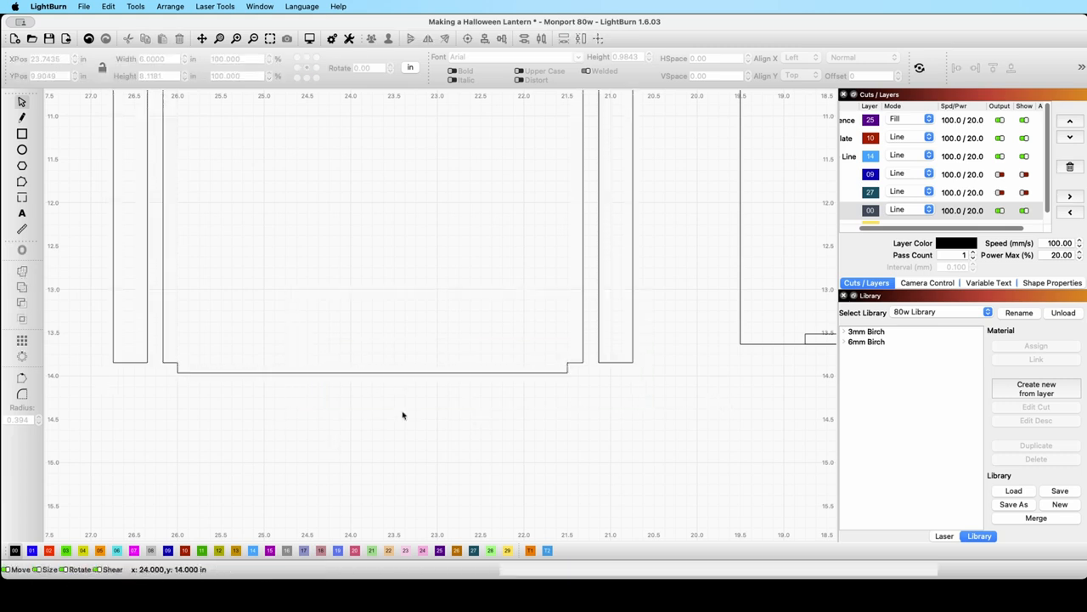
Shift the top-notched panel's tab rectangle down until it hangs directly beneath the panel's bottom edge.
{"action": "scroll", "coordinate": [712, 389], "scroll_direction": "up", "scroll_amount": 1}
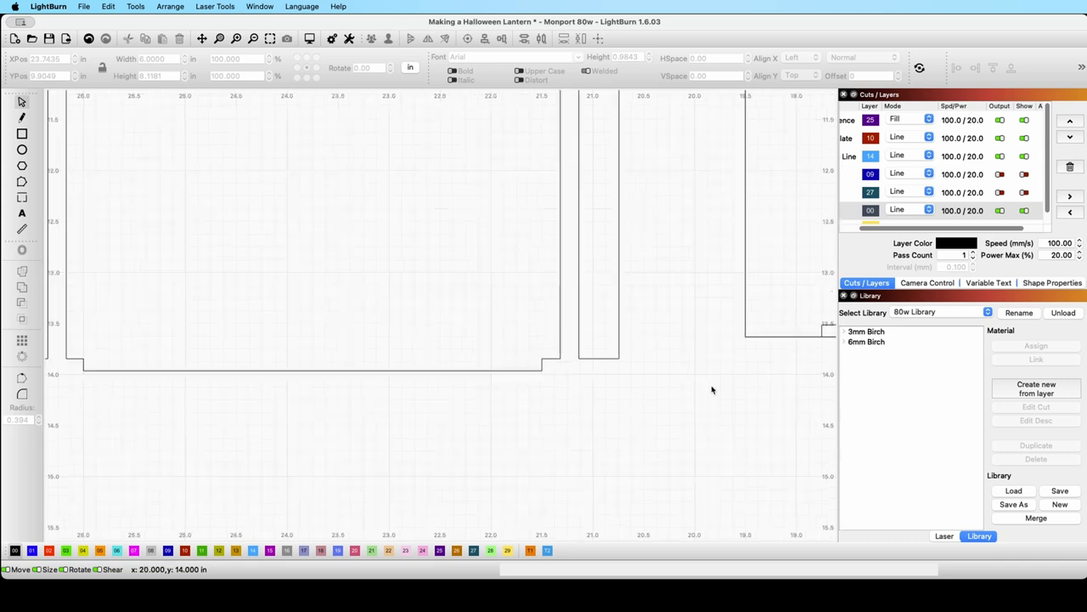
{"action": "scroll", "coordinate": [712, 389], "scroll_direction": "down", "scroll_amount": 3}
{"action": "left_click_drag", "start_coordinate": [725, 386], "coordinate": [319, 398]}
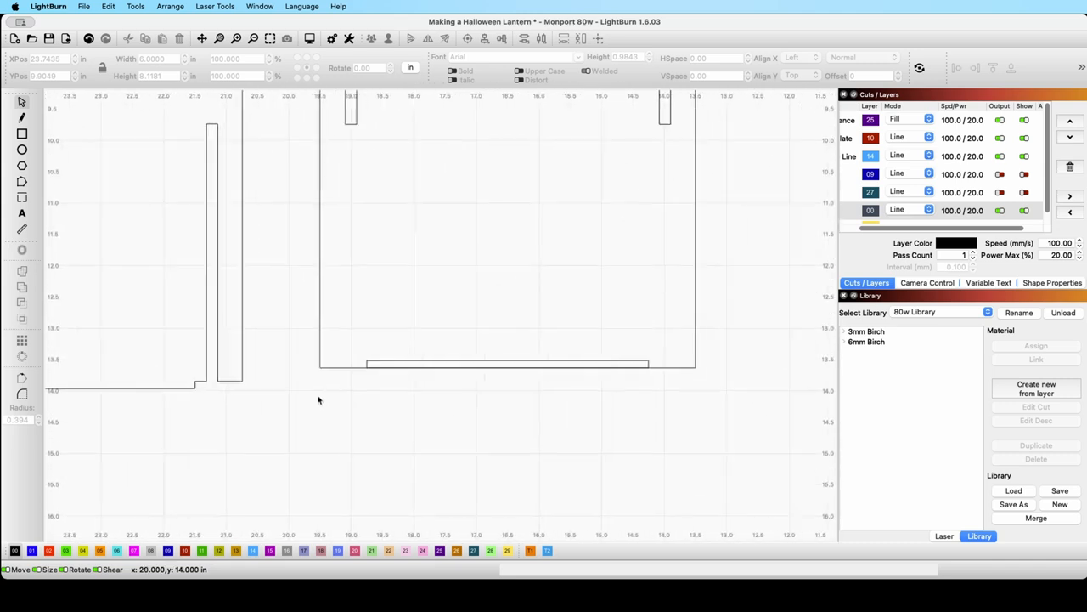
{"action": "left_click_drag", "start_coordinate": [515, 360], "coordinate": [515, 367]}
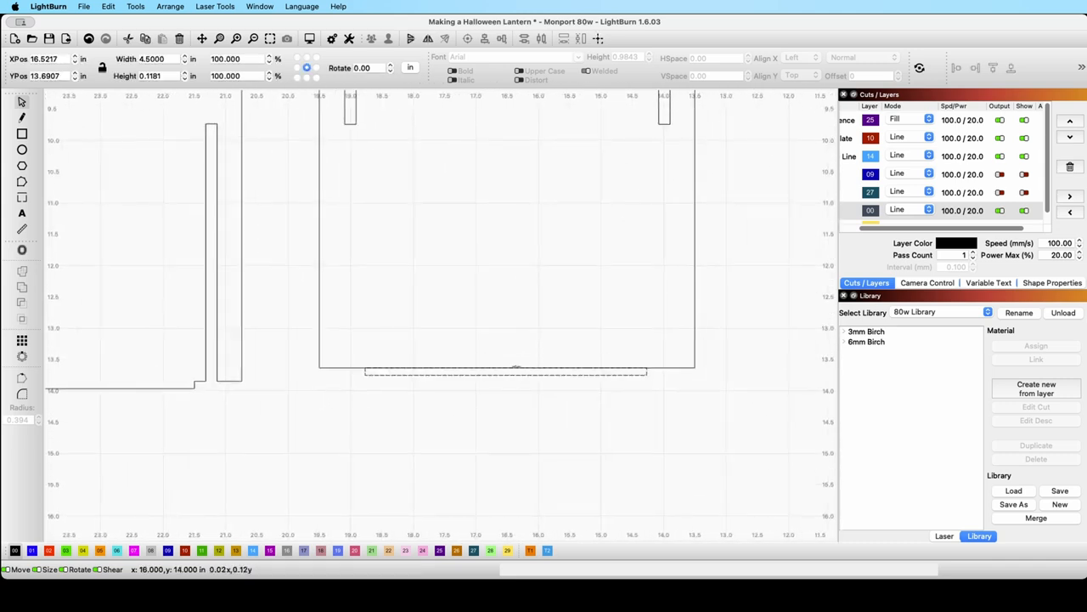
{"action": "left_click", "coordinate": [677, 419]}
Merge the top-notched panel with its tab rectangle into a single outline.
{"action": "left_click_drag", "start_coordinate": [677, 420], "coordinate": [409, 311]}
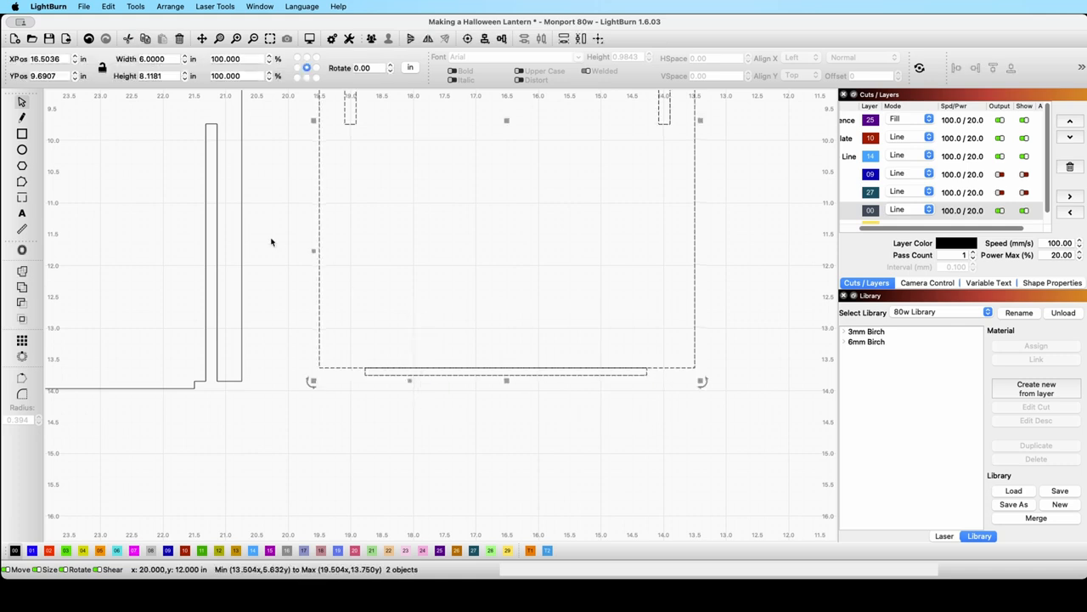
{"action": "left_click", "coordinate": [22, 269]}
{"action": "left_click", "coordinate": [485, 434]}
Move the top-notched panel close beside the other panel, centred at X 17 and Y 10 inches.
{"action": "scroll", "coordinate": [444, 397], "scroll_direction": "down", "scroll_amount": 5}
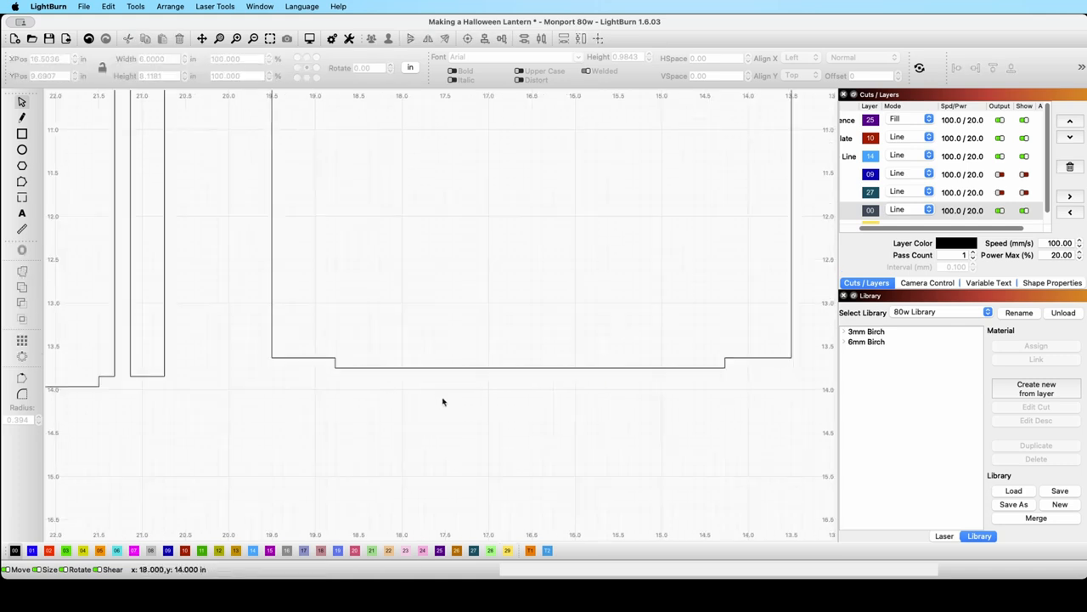
{"action": "left_click_drag", "start_coordinate": [573, 435], "coordinate": [423, 197]}
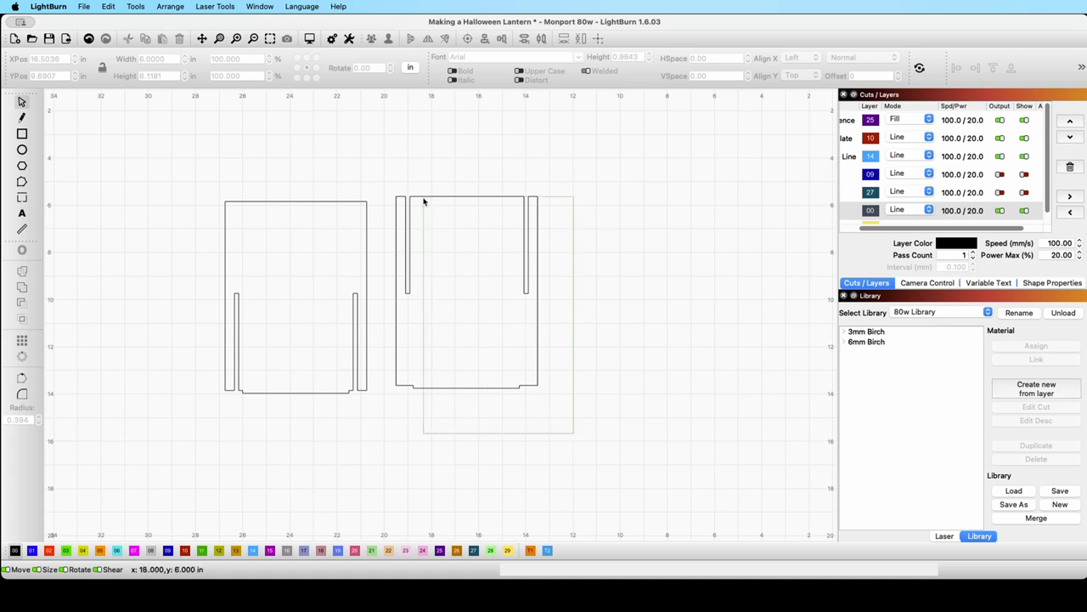
{"action": "left_click_drag", "start_coordinate": [467, 290], "coordinate": [455, 297]}
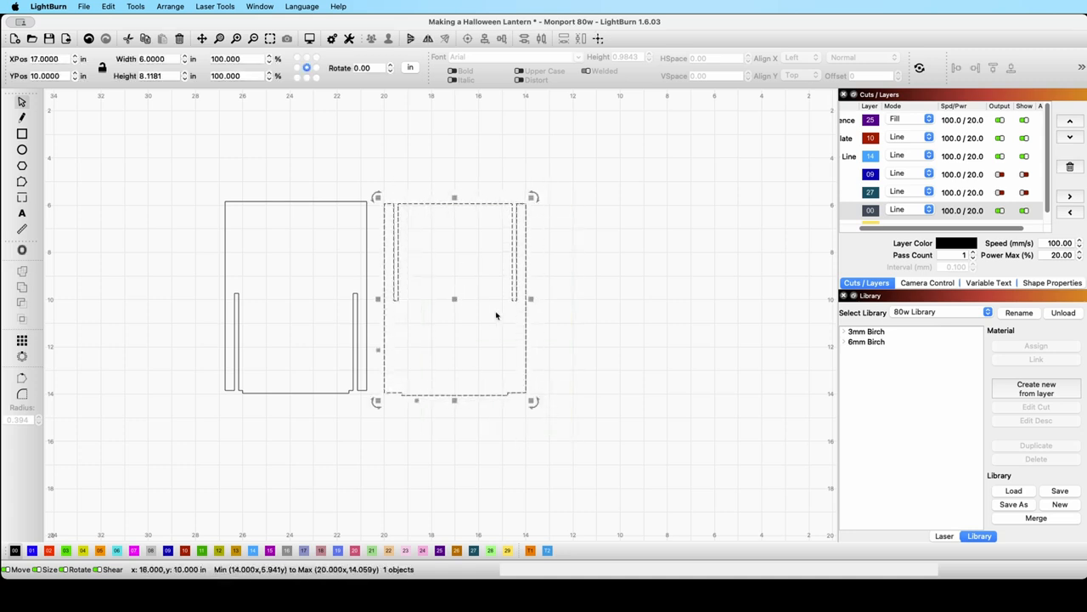
{"action": "left_click", "coordinate": [573, 433]}
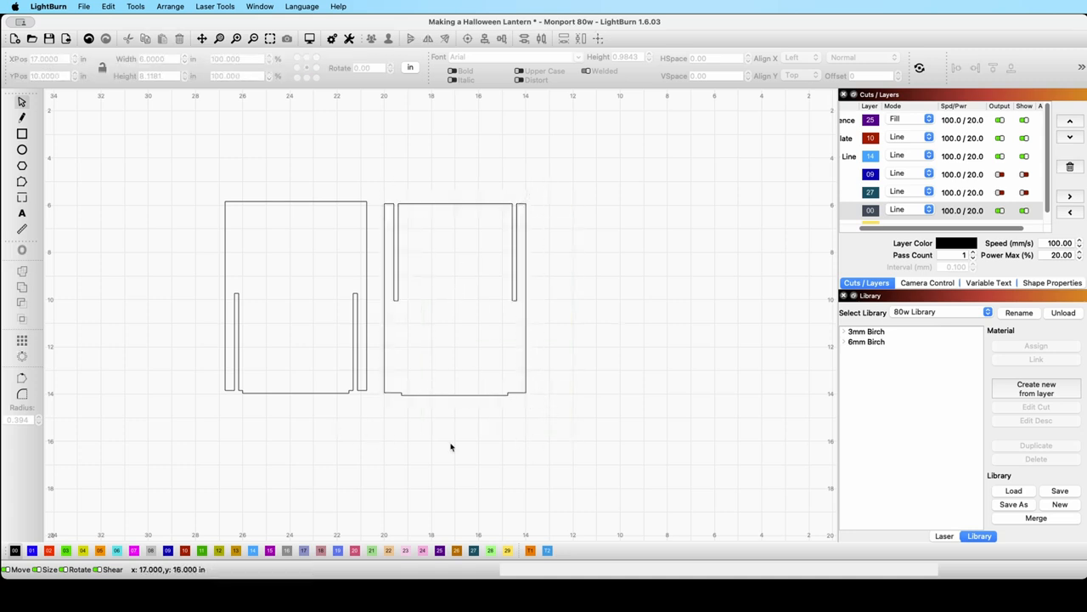
Duplicate both tabbed panels and place the copies directly below the originals, centred at about X 20.6 and Y 18.6 inches.
{"action": "left_click_drag", "start_coordinate": [588, 426], "coordinate": [253, 240]}
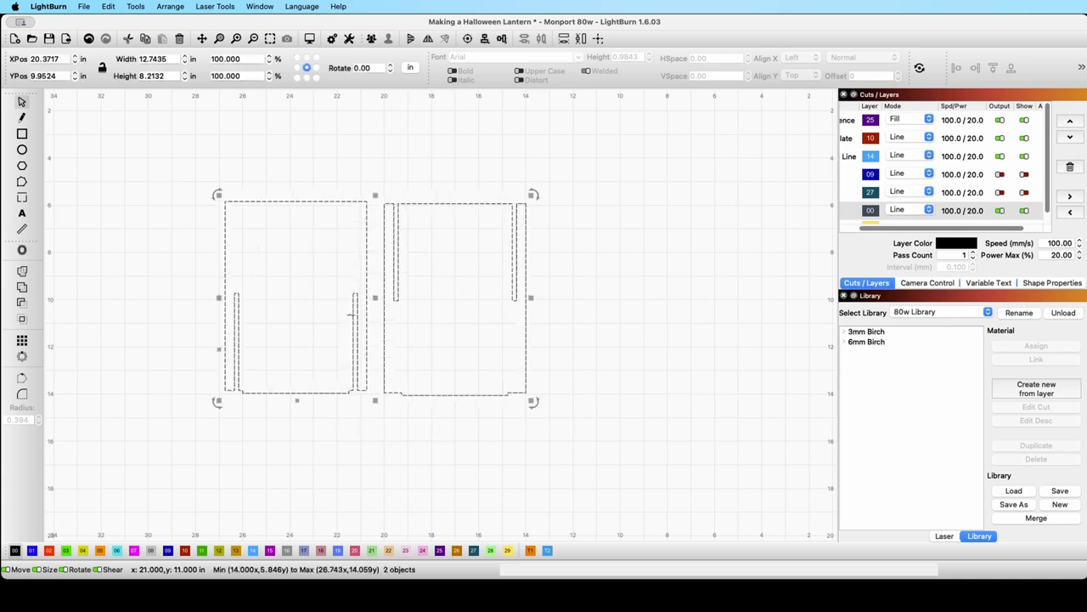
{"action": "right_click", "coordinate": [350, 315]}
{"action": "left_click", "coordinate": [383, 370]}
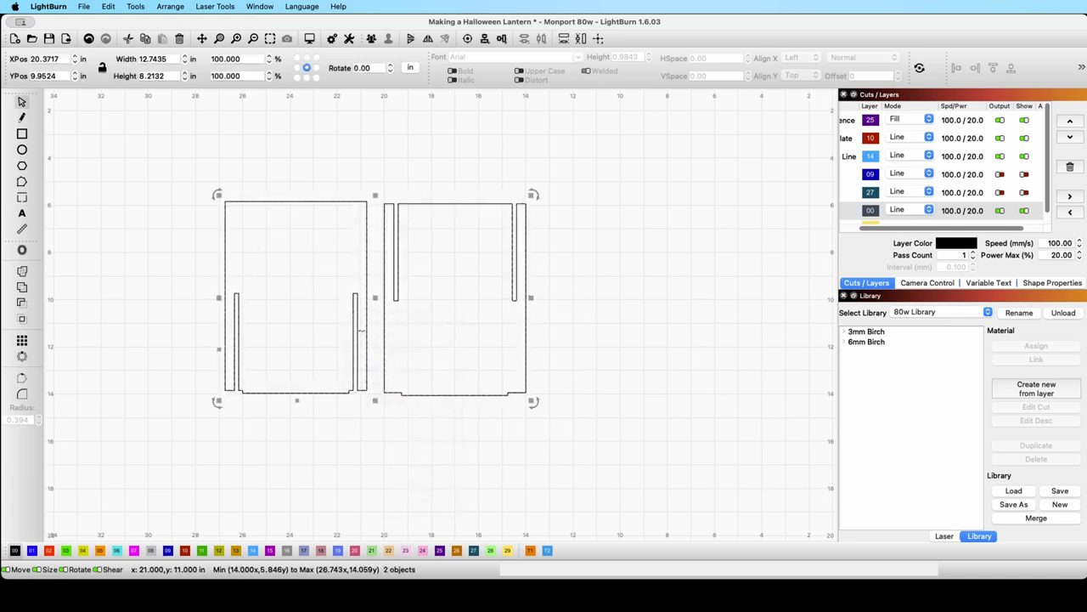
{"action": "left_click_drag", "start_coordinate": [366, 299], "coordinate": [370, 506]}
{"action": "left_click", "coordinate": [606, 340]}
{"action": "scroll", "coordinate": [607, 340], "scroll_direction": "down", "scroll_amount": 3}
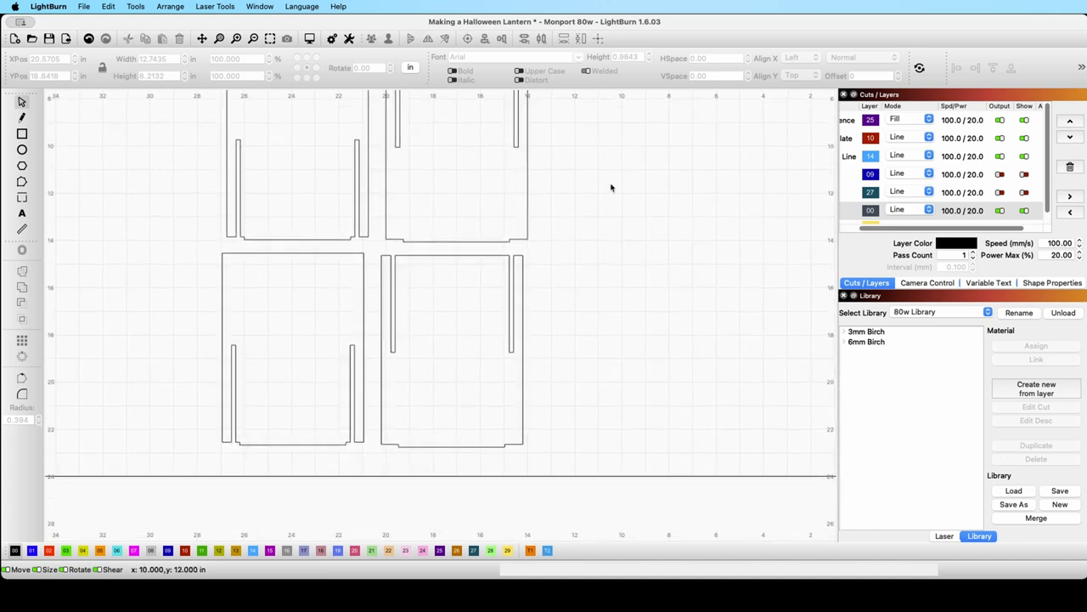
{"action": "scroll", "coordinate": [607, 197], "scroll_direction": "down", "scroll_amount": 5}
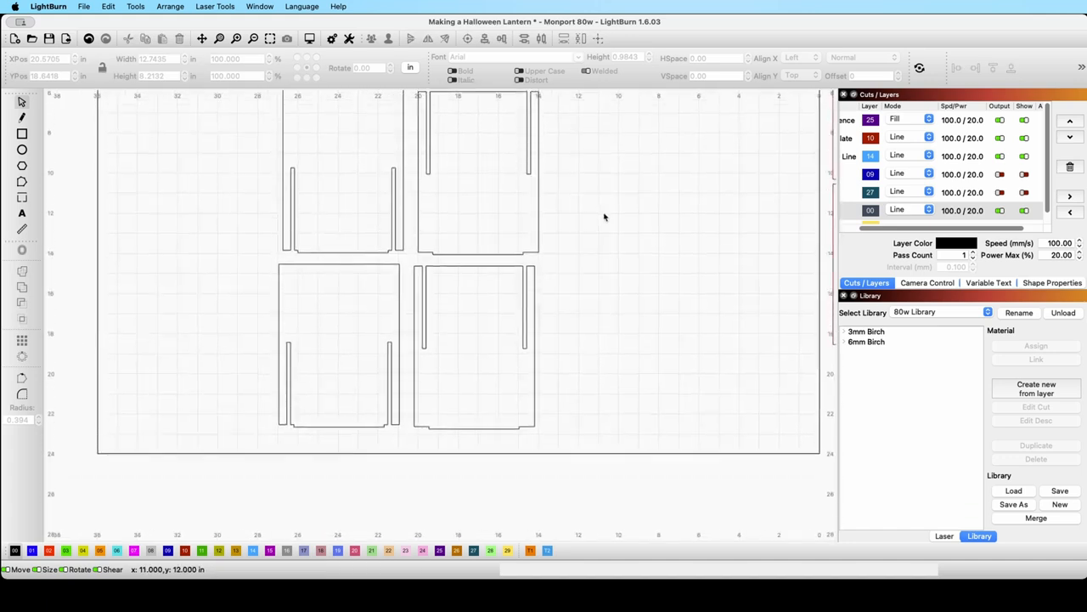
{"action": "scroll", "coordinate": [586, 282], "scroll_direction": "down", "scroll_amount": 2}
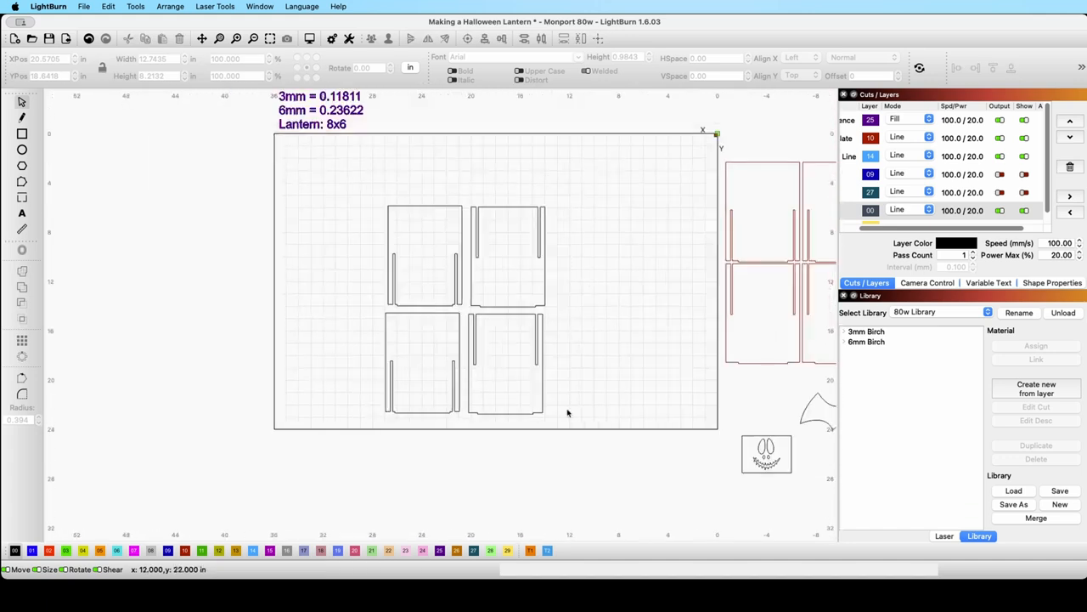
Move all four side panels together up the work area, centred at about X 20.4 and Y 11.6 inches.
{"action": "left_click_drag", "start_coordinate": [574, 427], "coordinate": [384, 194]}
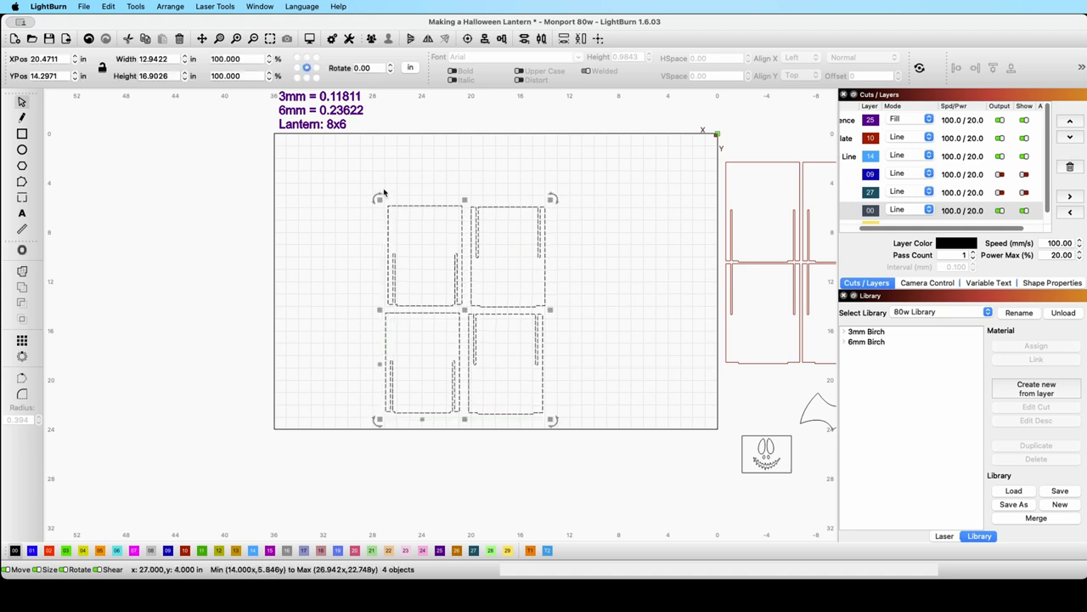
{"action": "left_click_drag", "start_coordinate": [465, 309], "coordinate": [464, 275]}
{"action": "left_click", "coordinate": [635, 269]}
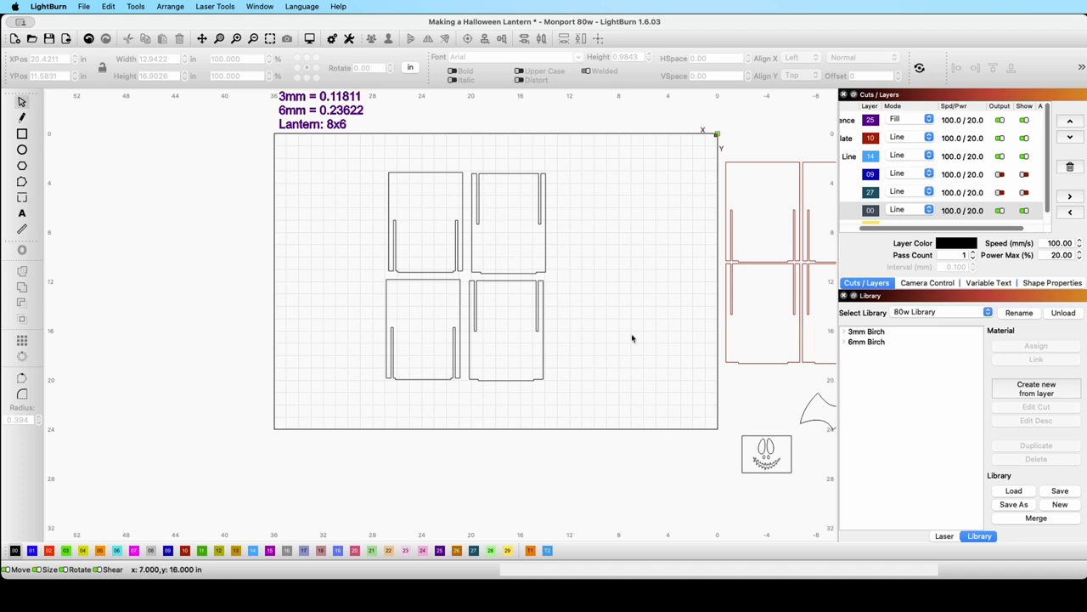
Draw a rectangle on the empty part of the work area and size it to 4 inches wide by 7 inches high.
{"action": "left_click_drag", "start_coordinate": [632, 338], "coordinate": [504, 319]}
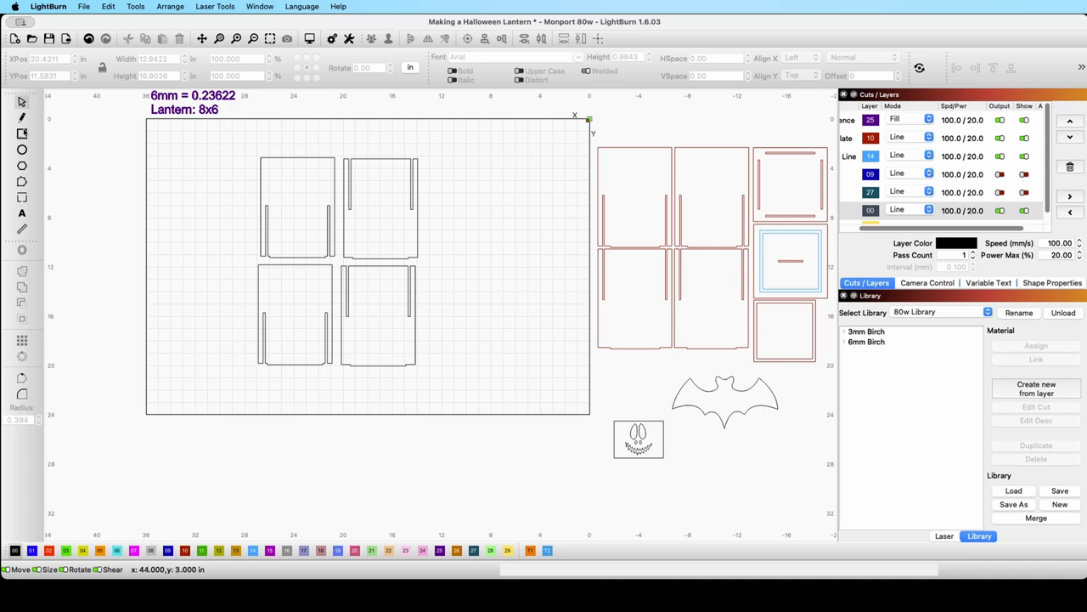
{"action": "left_click", "coordinate": [22, 135]}
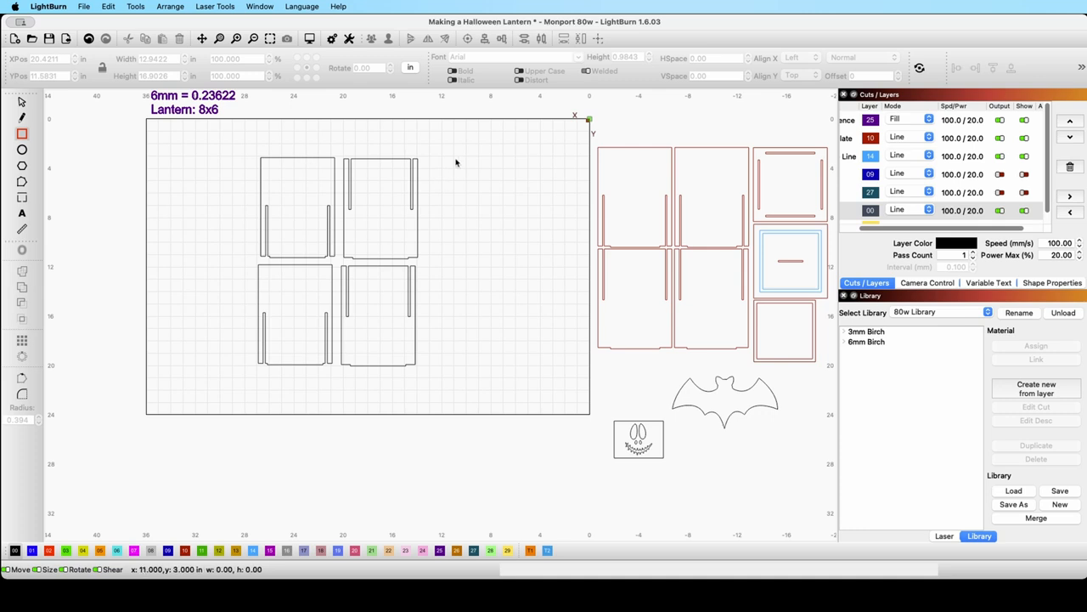
{"action": "mouse_move", "coordinate": [454, 156]}
{"action": "left_mouse_down"}
{"action": "mouse_move", "coordinate": [495, 235]}
{"action": "mouse_move", "coordinate": [532, 233]}
{"action": "left_mouse_up"}
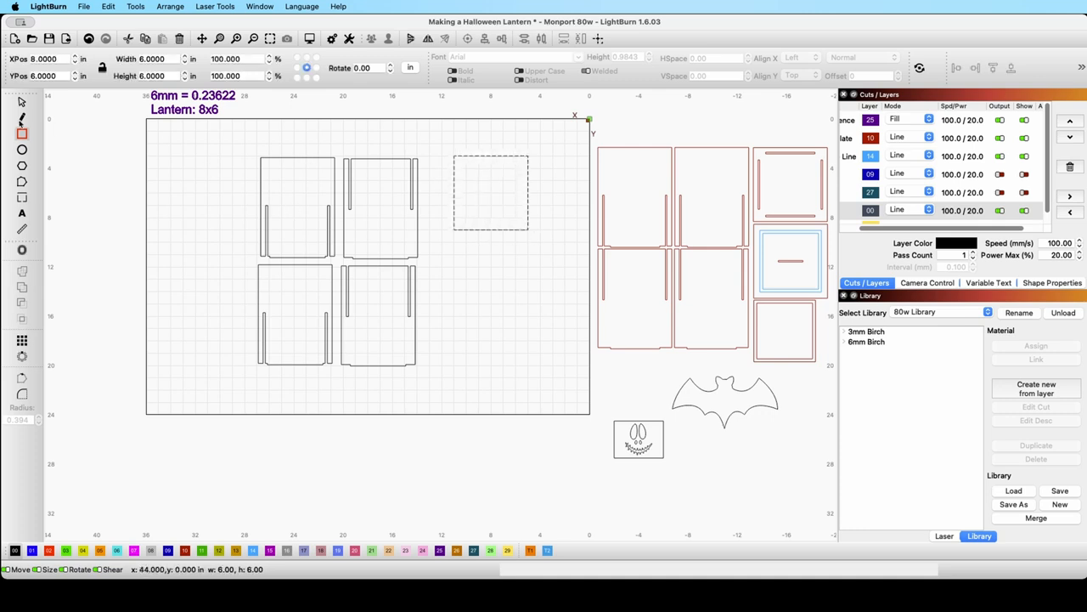
{"action": "left_click", "coordinate": [22, 103]}
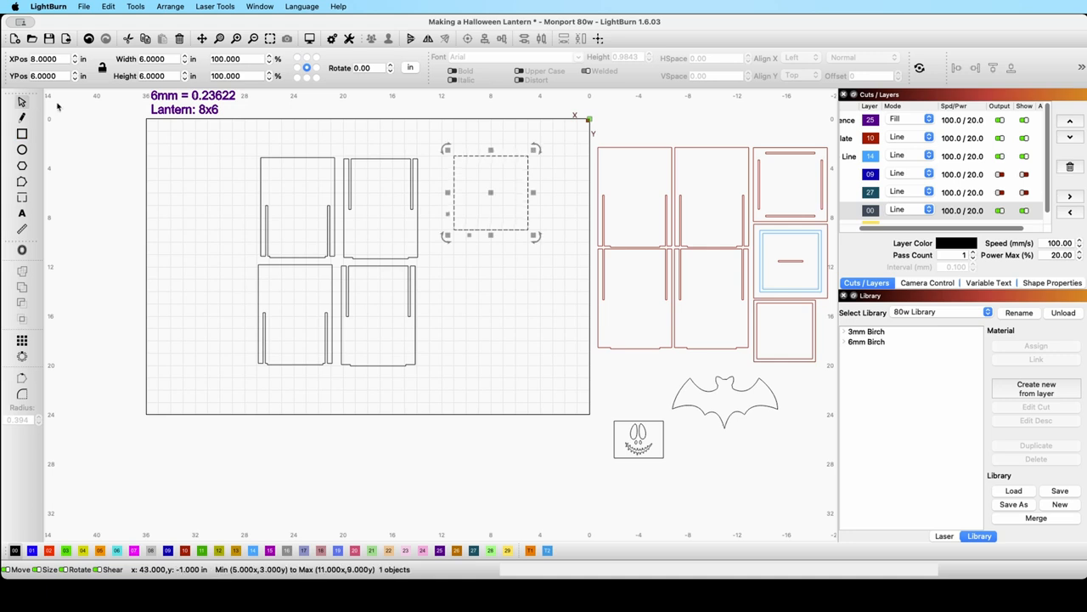
{"action": "double_click", "coordinate": [169, 58]}
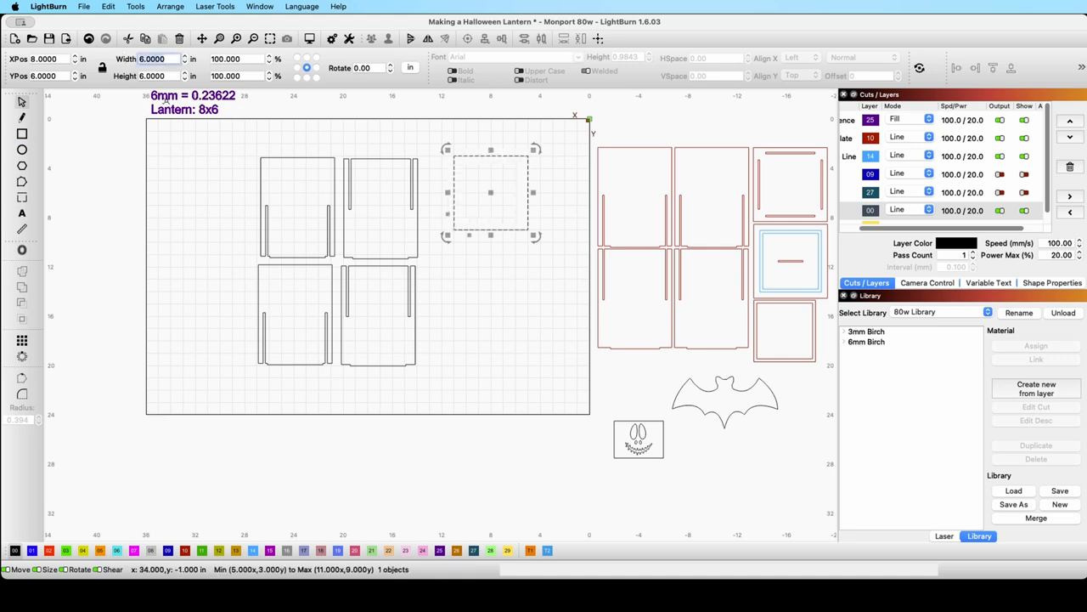
{"action": "type", "text": "4"}
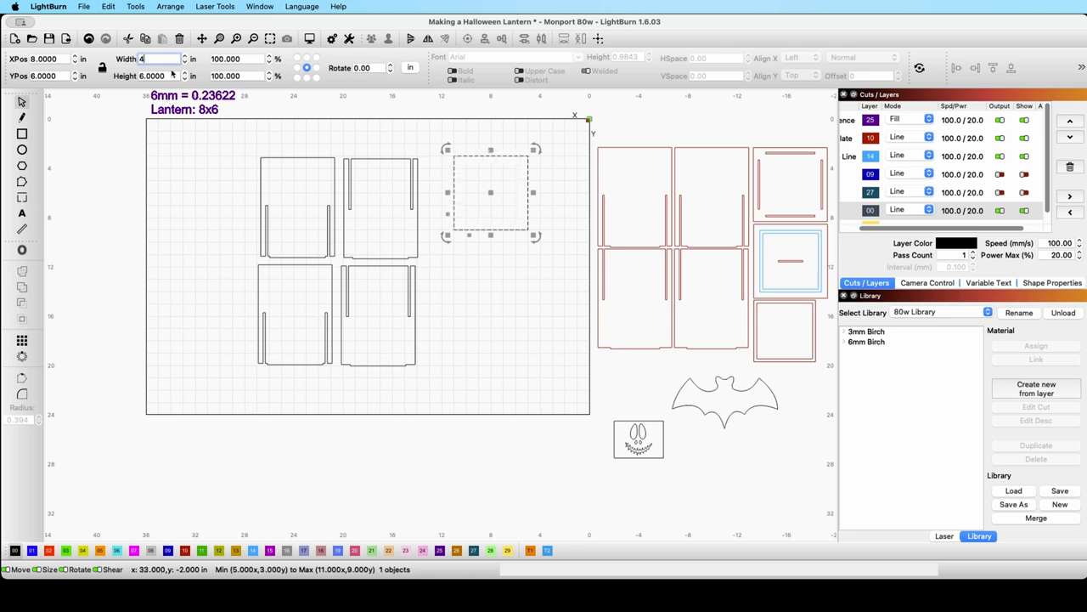
{"action": "key", "text": "Tab"}
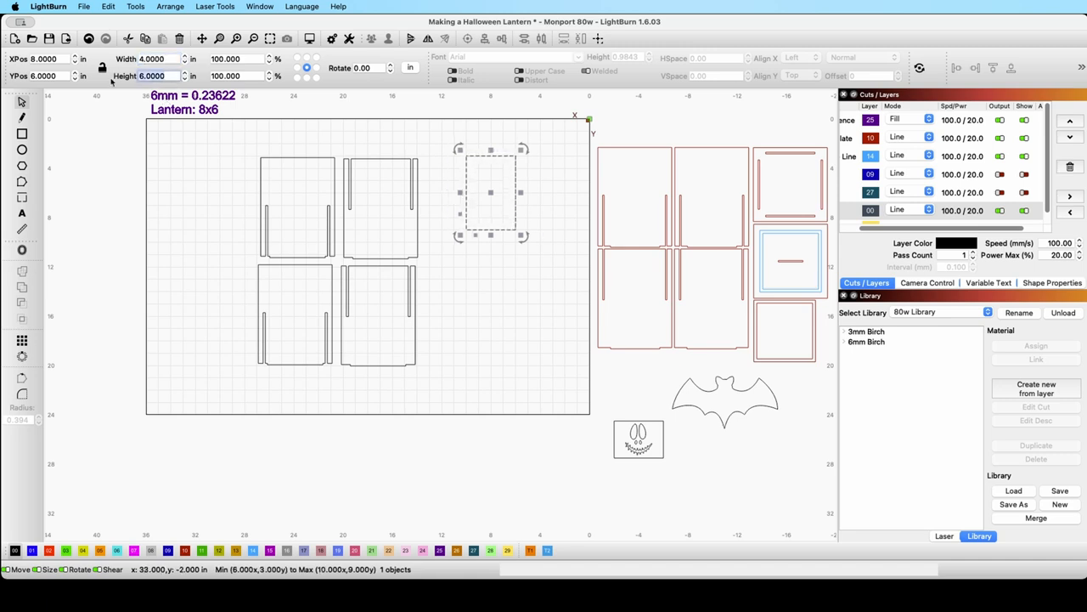
{"action": "key", "text": "Return"}
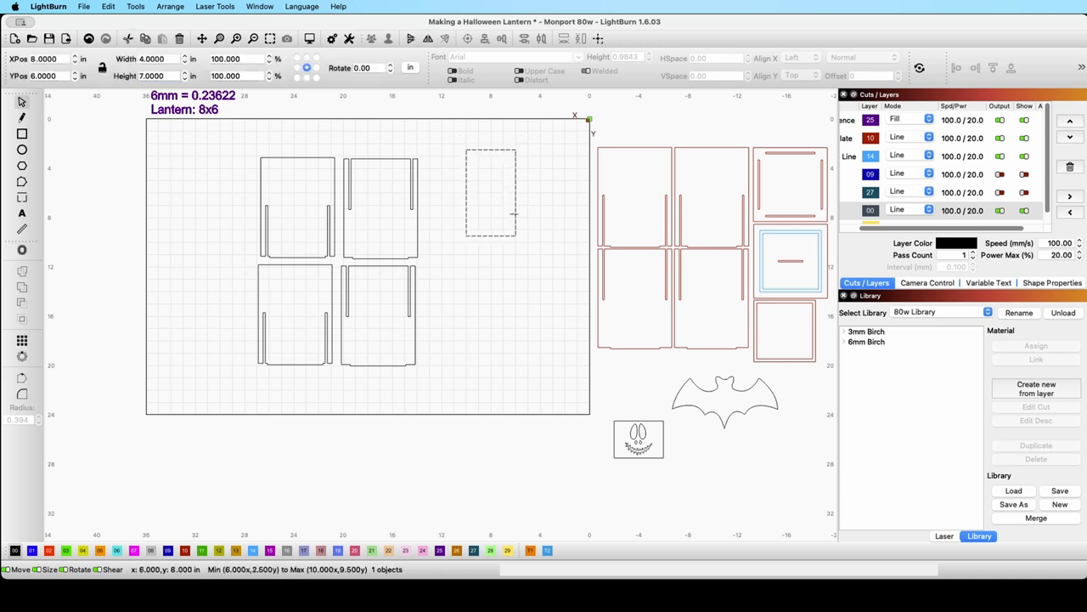
Place the 4 x 7 inch rectangle inside the upper bottom-slotted panel and align both objects' centres vertically and horizontally.
{"action": "left_click_drag", "start_coordinate": [492, 192], "coordinate": [297, 204]}
{"action": "left_click", "coordinate": [311, 261]}
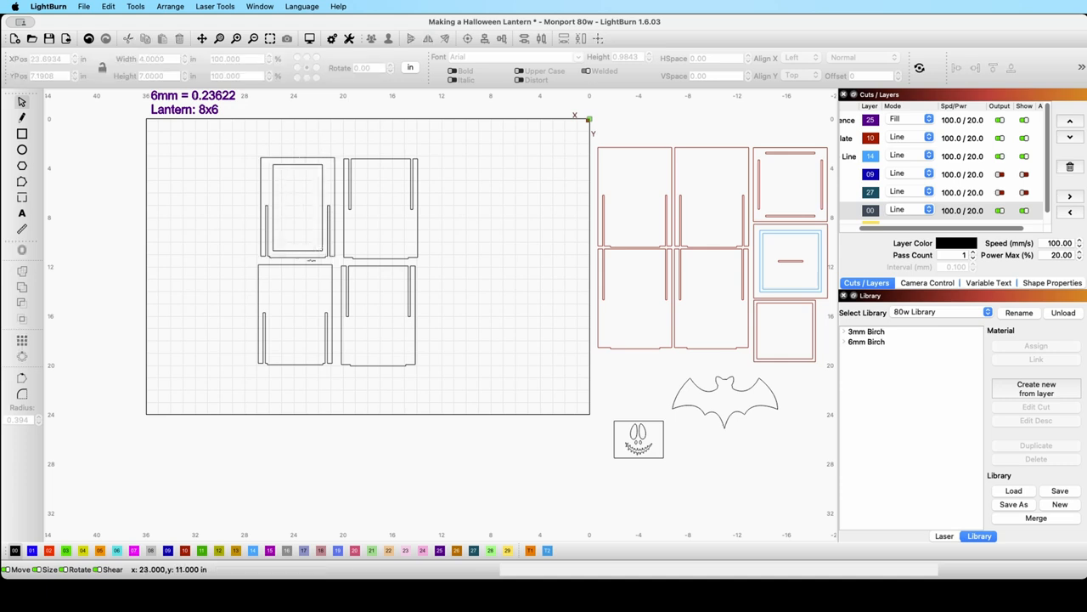
{"action": "left_click_drag", "start_coordinate": [310, 261], "coordinate": [285, 221]}
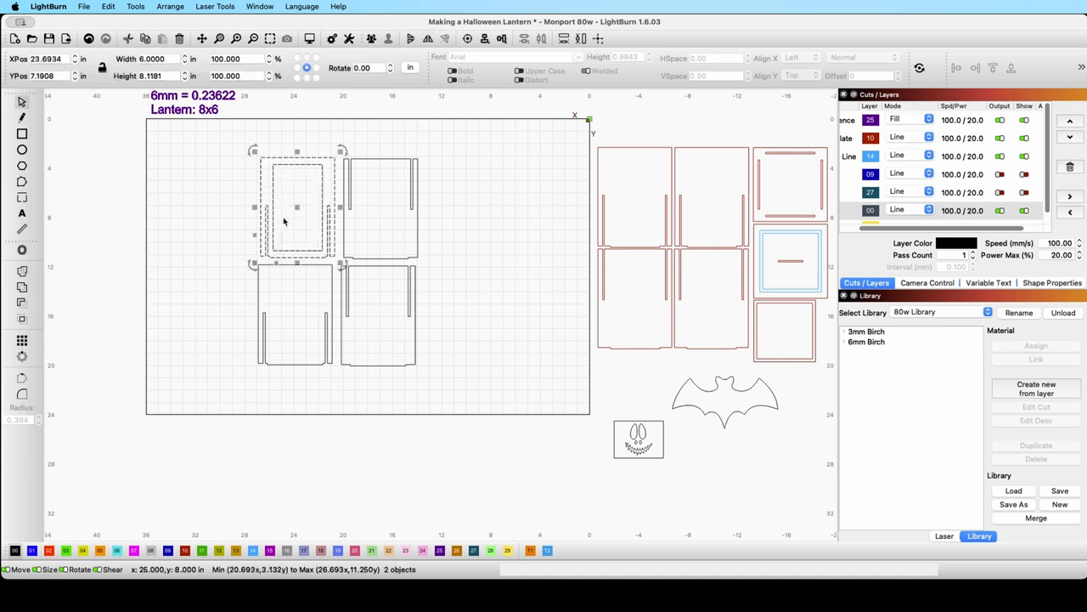
{"action": "left_click", "coordinate": [485, 39]}
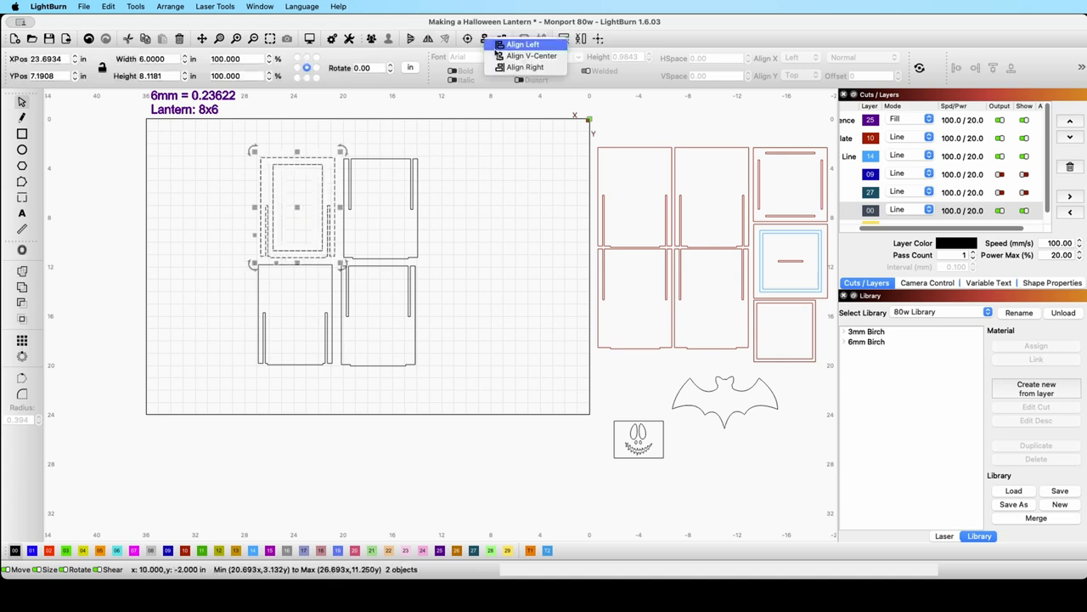
{"action": "left_click", "coordinate": [507, 56]}
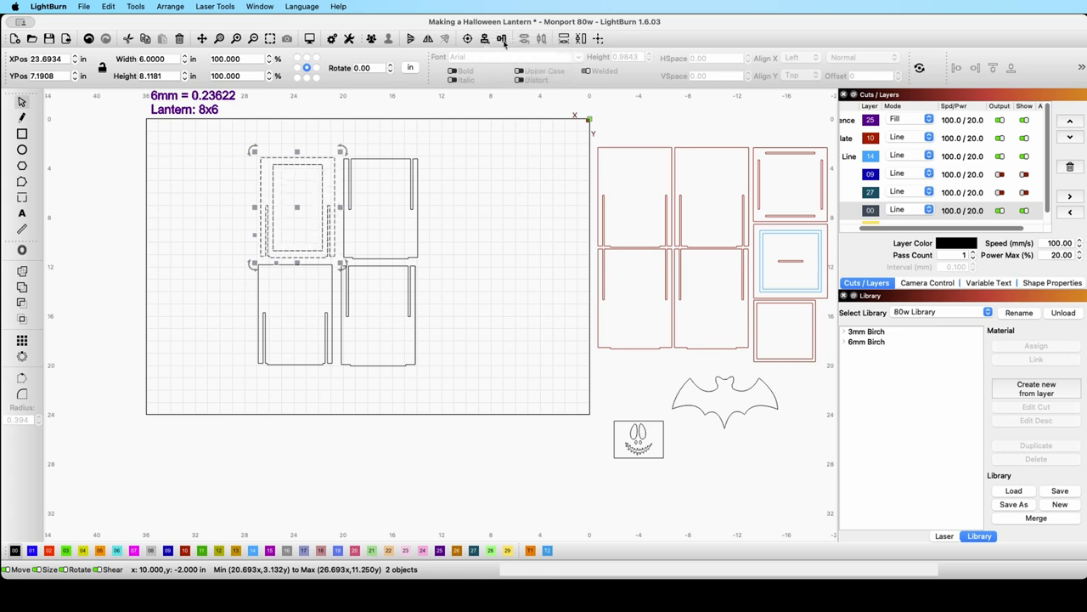
{"action": "left_click", "coordinate": [504, 42]}
{"action": "left_click", "coordinate": [519, 58]}
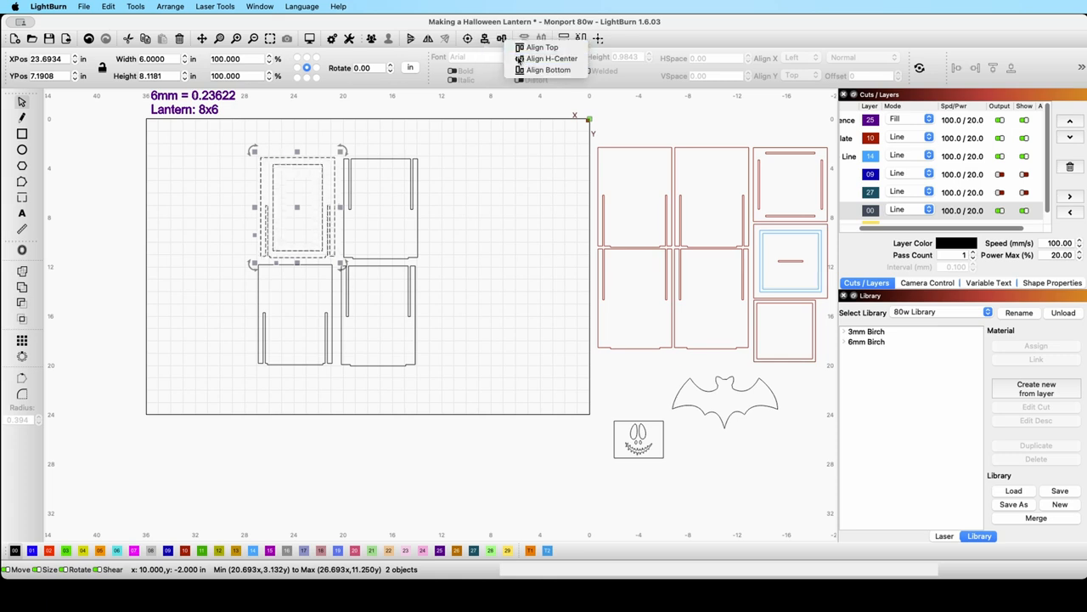
{"action": "left_click", "coordinate": [476, 170]}
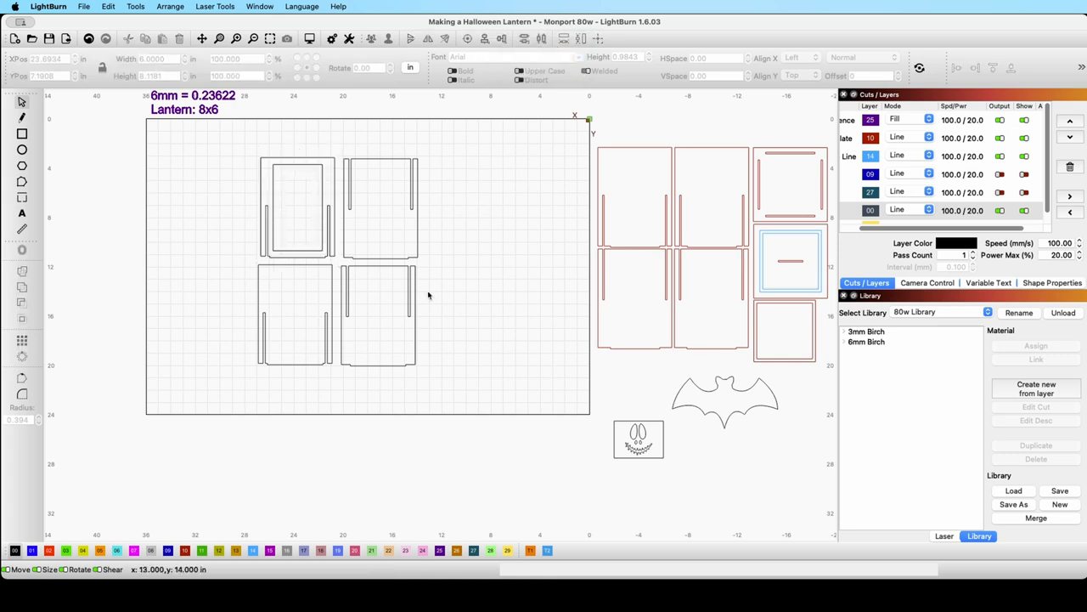
Move the three panels without a window aside, centring the top-slotted pair at X 5, Y 10 and the bottom-slotted one at X 12, Y 16 inches.
{"action": "left_click_drag", "start_coordinate": [426, 394], "coordinate": [391, 164]}
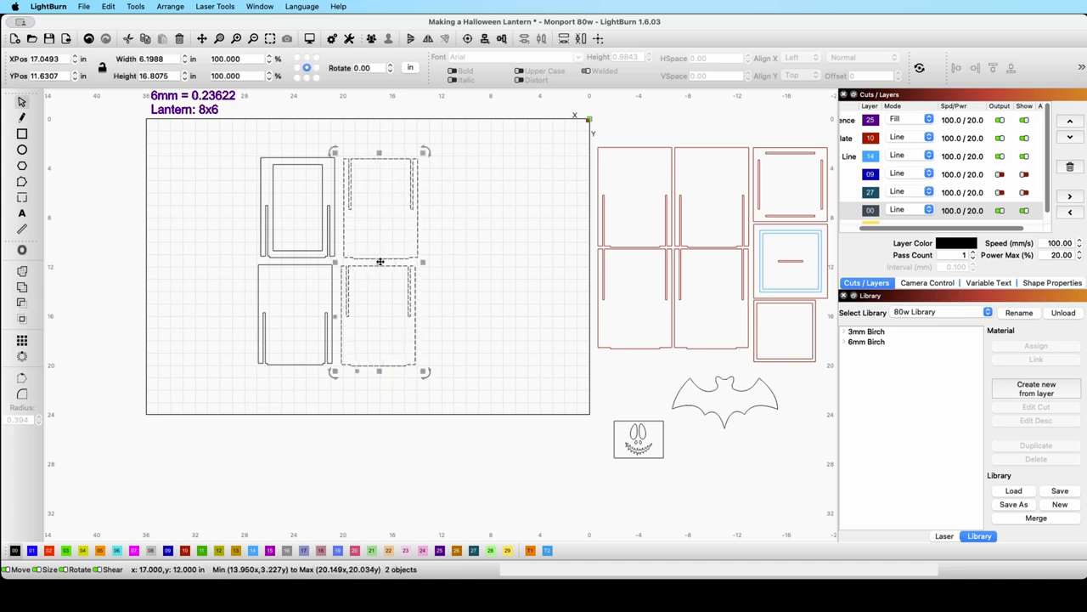
{"action": "left_click_drag", "start_coordinate": [376, 258], "coordinate": [525, 237]}
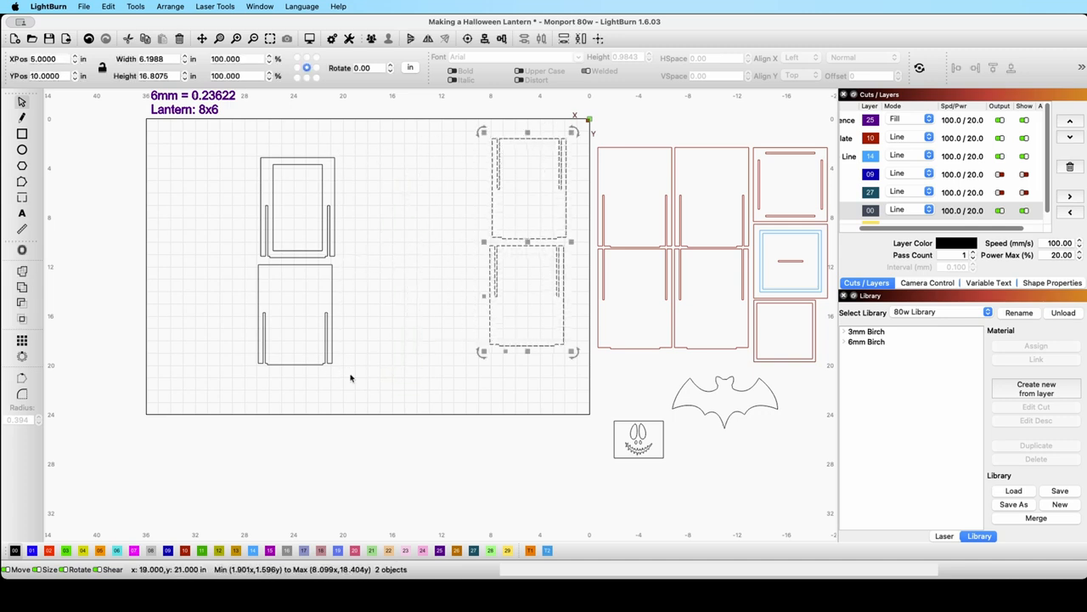
{"action": "left_click_drag", "start_coordinate": [344, 376], "coordinate": [443, 321]}
{"action": "left_click", "coordinate": [335, 291]}
Move the panel with its window rectangle into open space, centred at X 26 and Y 10 inches.
{"action": "scroll", "coordinate": [332, 261], "scroll_direction": "down", "scroll_amount": 3}
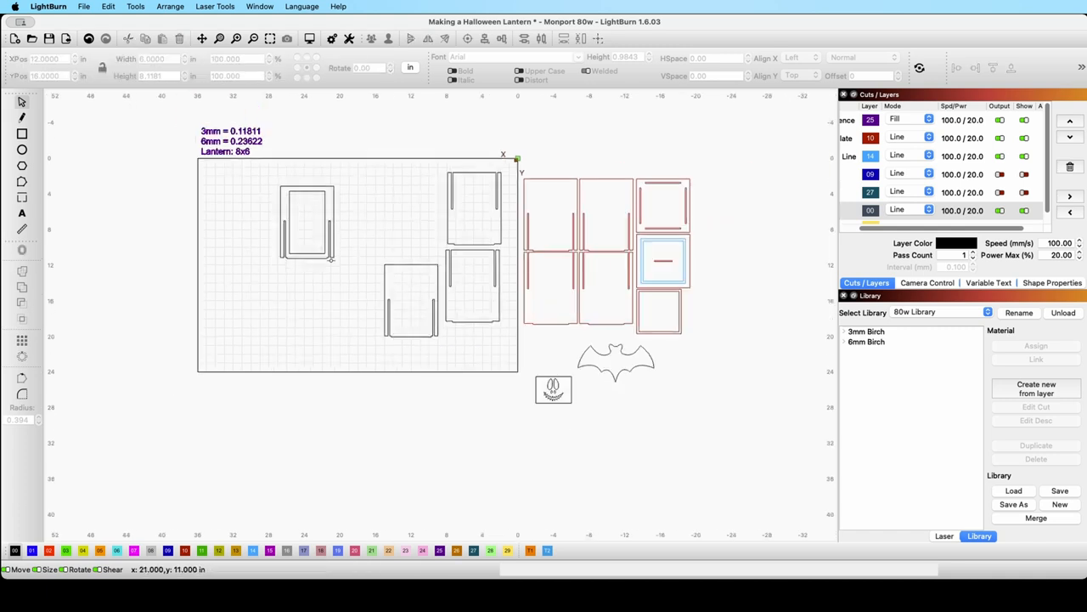
{"action": "scroll", "coordinate": [332, 260], "scroll_direction": "up", "scroll_amount": 5}
{"action": "scroll", "coordinate": [332, 260], "scroll_direction": "up", "scroll_amount": 3}
{"action": "left_click_drag", "start_coordinate": [336, 266], "coordinate": [238, 138]}
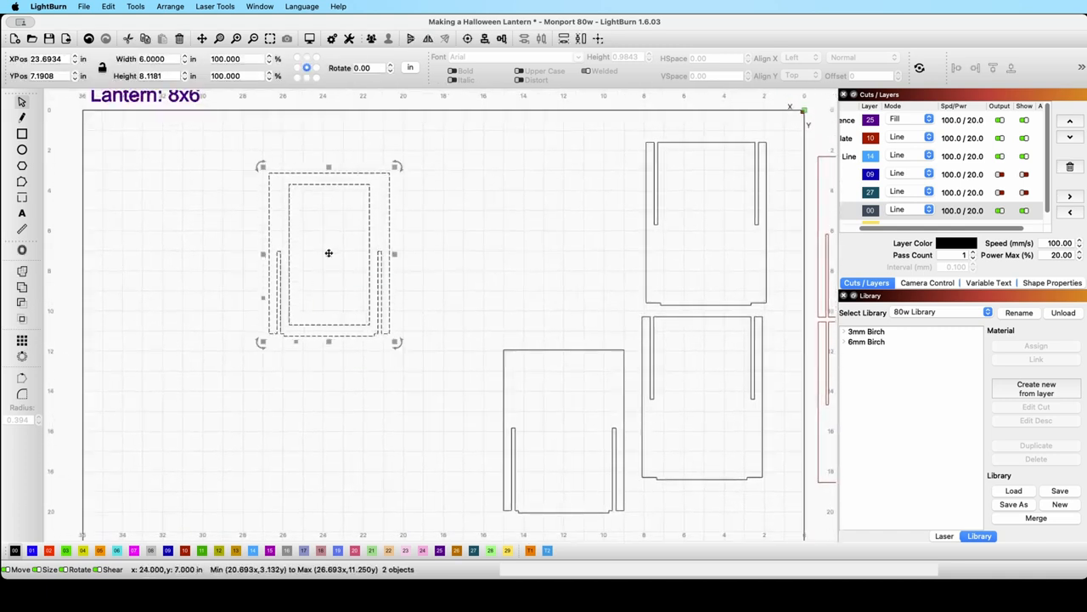
{"action": "left_click_drag", "start_coordinate": [325, 252], "coordinate": [284, 314]}
{"action": "scroll", "coordinate": [434, 337], "scroll_direction": "up", "scroll_amount": 2}
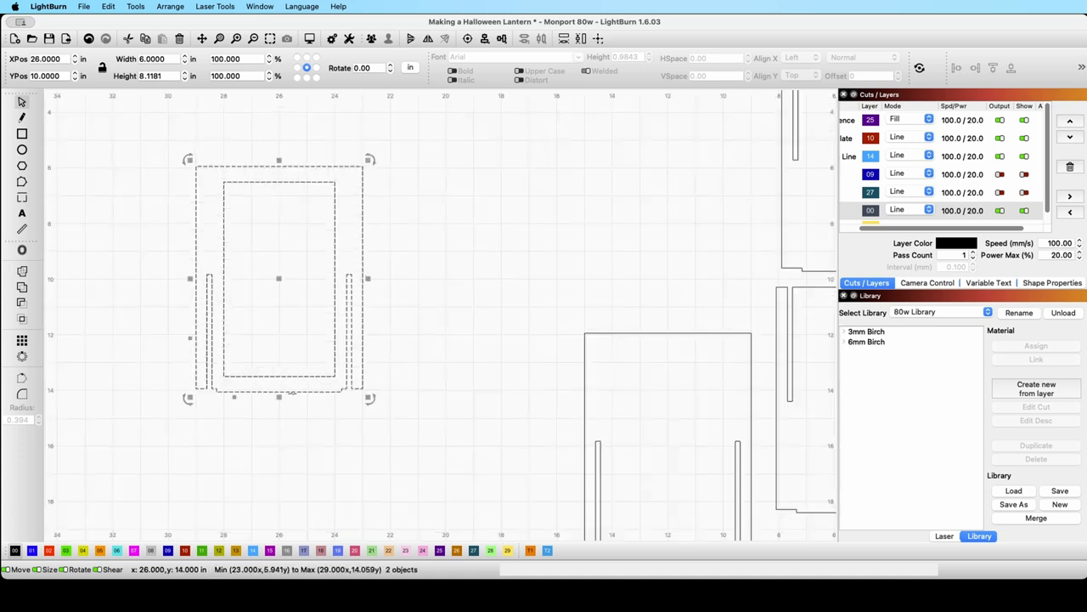
{"action": "left_click", "coordinate": [434, 337]}
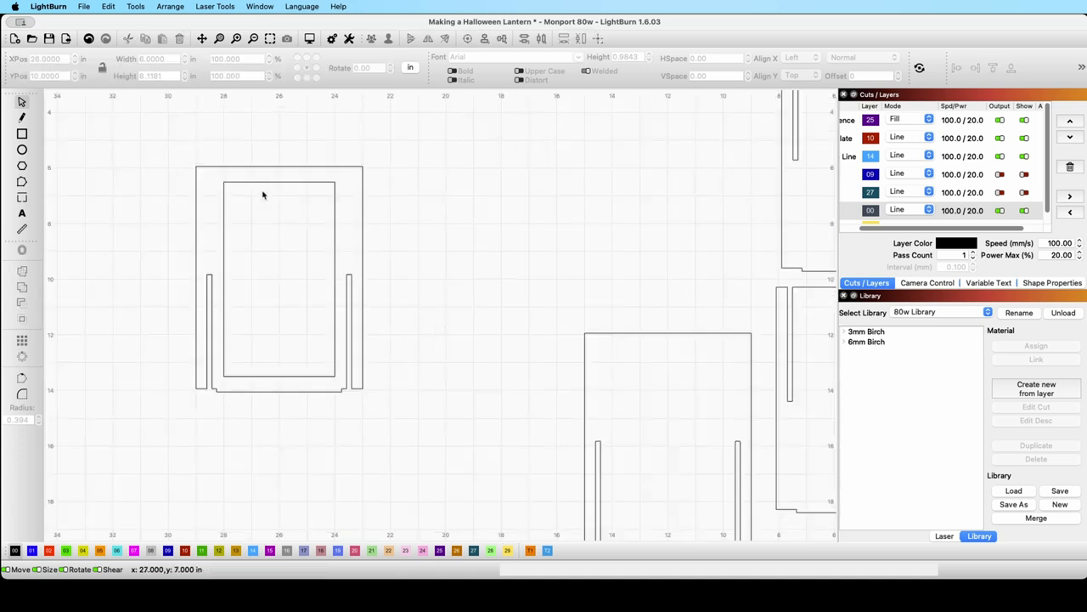
Bring the bat outline onto the work area and duplicate it, placing the copy below the windowed panel at X 26, Y 18 inches.
{"action": "scroll", "coordinate": [480, 313], "scroll_direction": "up", "scroll_amount": 1}
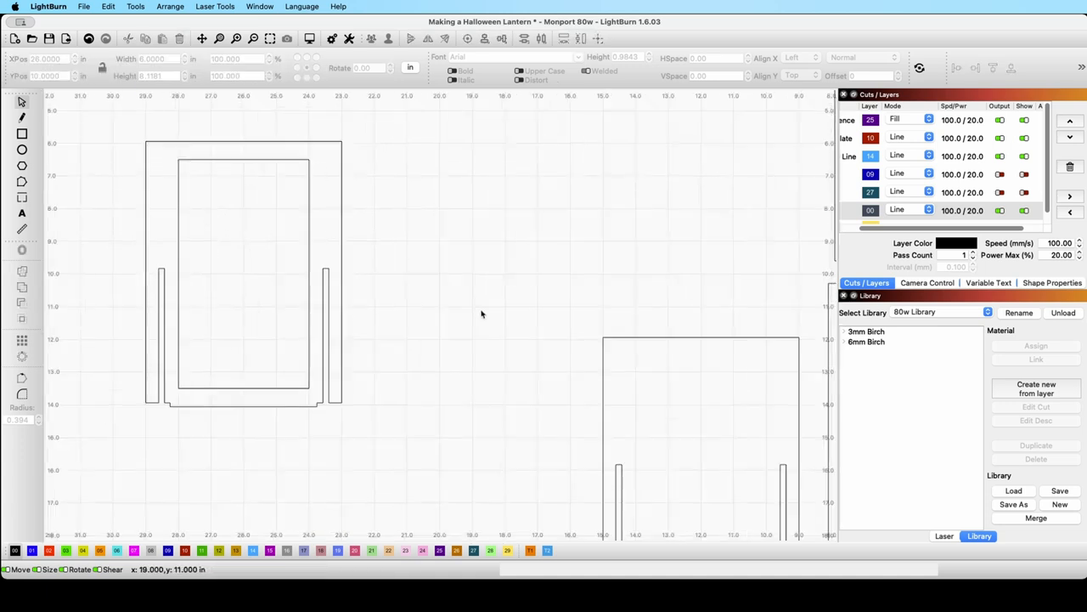
{"action": "scroll", "coordinate": [482, 327], "scroll_direction": "down", "scroll_amount": 4}
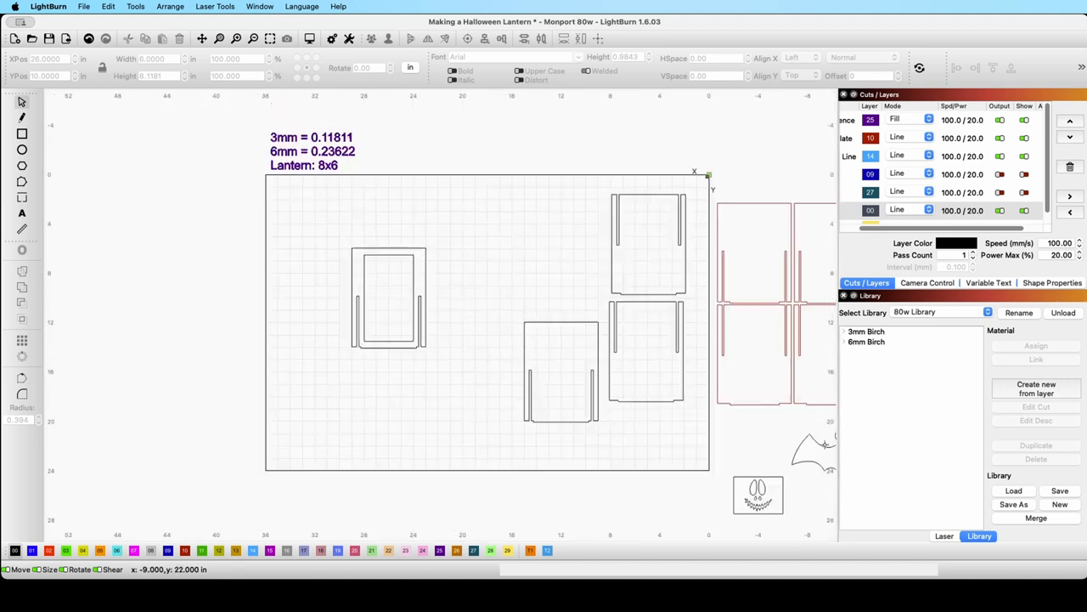
{"action": "left_click_drag", "start_coordinate": [758, 443], "coordinate": [662, 437]}
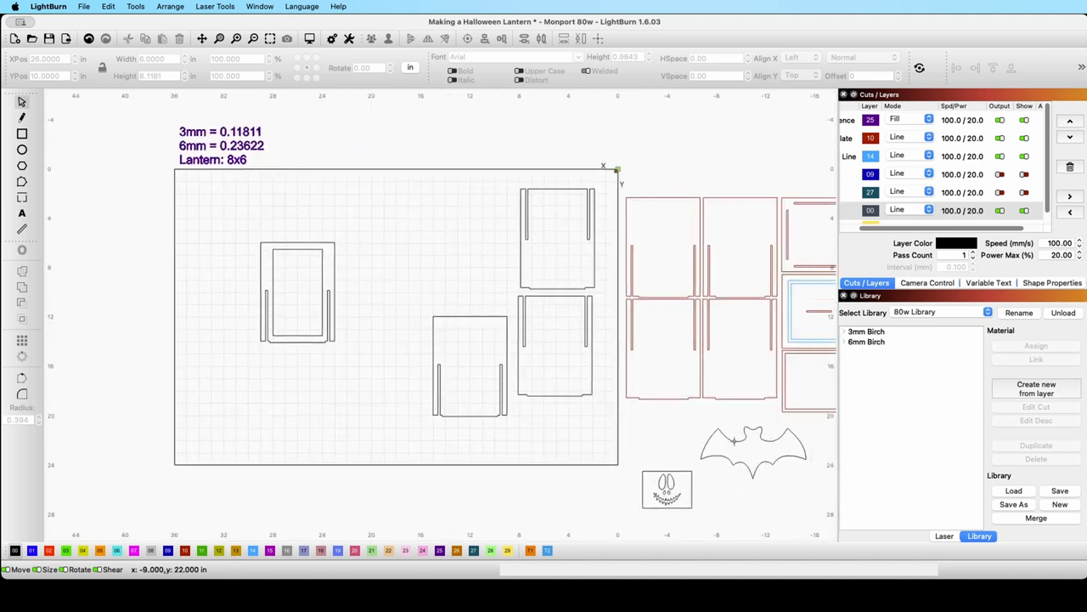
{"action": "left_click_drag", "start_coordinate": [733, 440], "coordinate": [380, 228]}
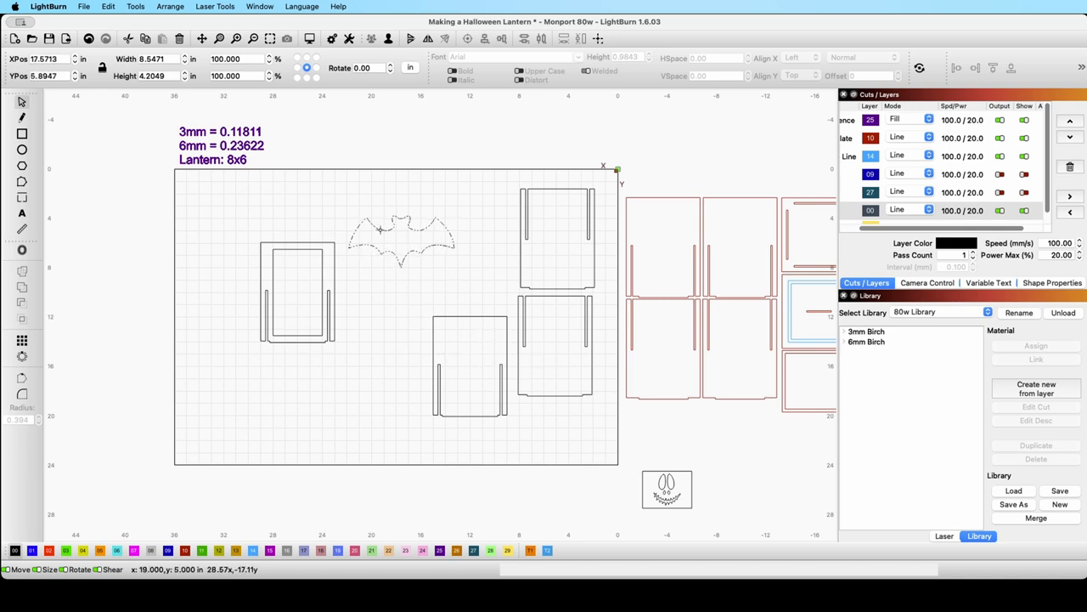
{"action": "right_click", "coordinate": [403, 243]}
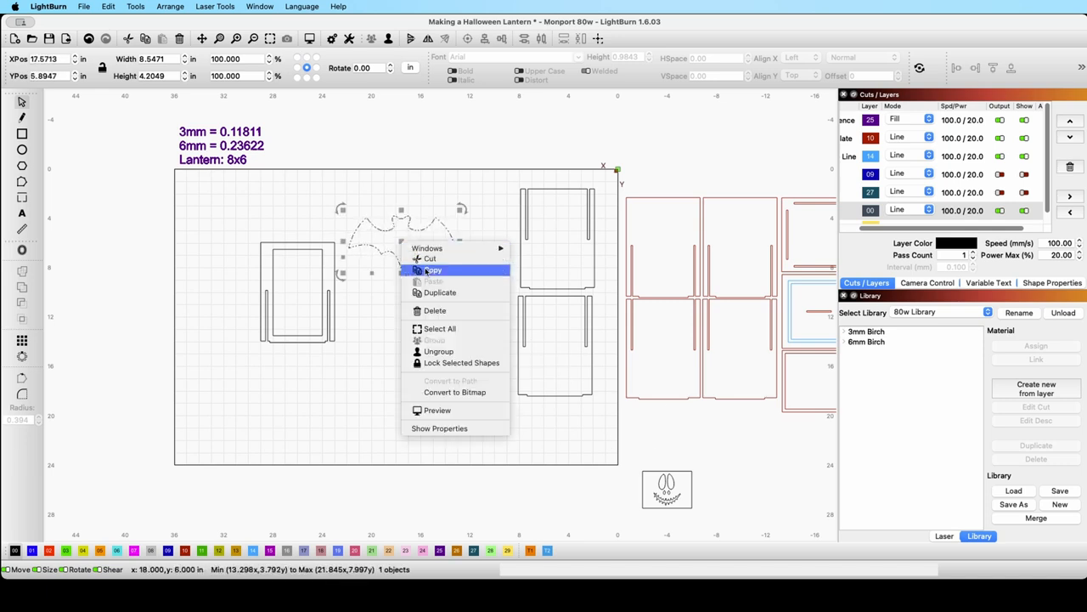
{"action": "left_click", "coordinate": [440, 292]}
{"action": "left_click_drag", "start_coordinate": [403, 242], "coordinate": [299, 392]}
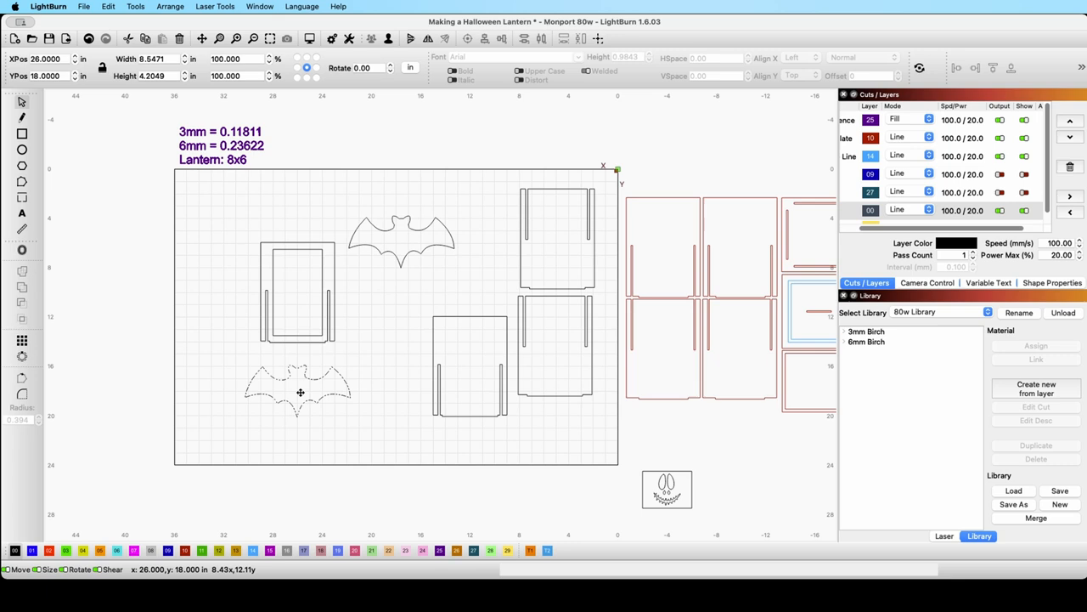
Move the upper bat onto the windowed panel and shrink it to about 4.75 x 2.34 inches near the window's top.
{"action": "left_click", "coordinate": [410, 251]}
{"action": "left_click_drag", "start_coordinate": [400, 241], "coordinate": [305, 275]}
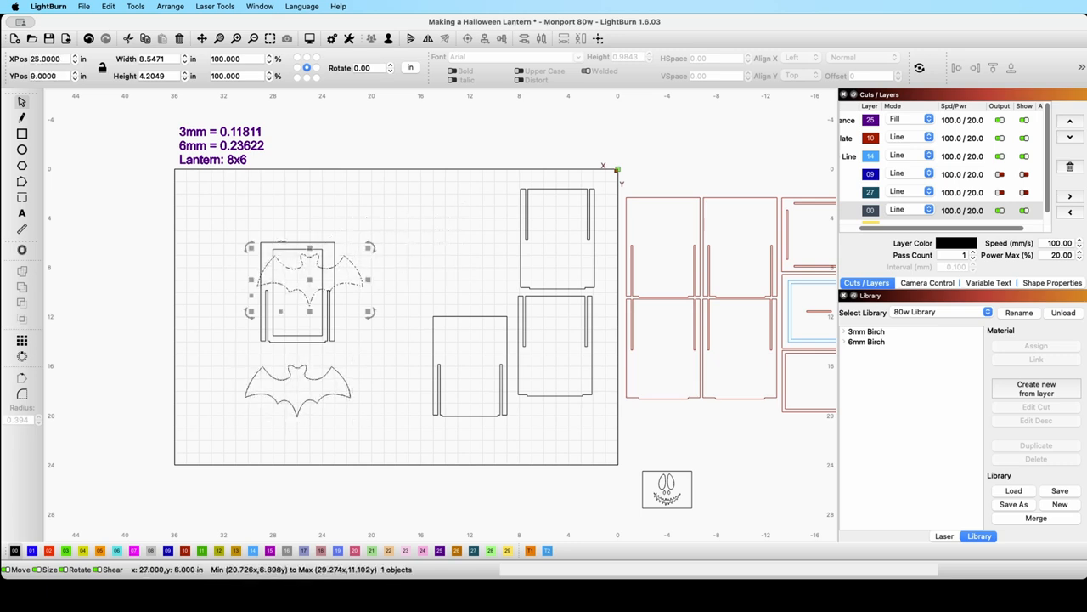
{"action": "scroll", "coordinate": [305, 275], "scroll_direction": "up", "scroll_amount": 5}
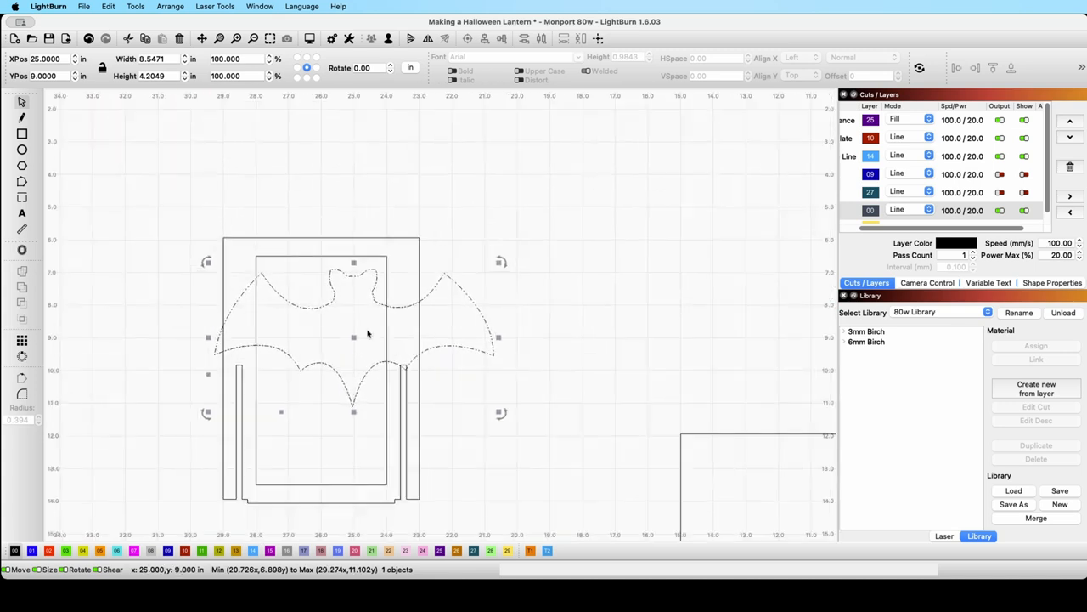
{"action": "left_click_drag", "start_coordinate": [500, 412], "coordinate": [372, 344]}
{"action": "left_click_drag", "start_coordinate": [291, 302], "coordinate": [312, 298]}
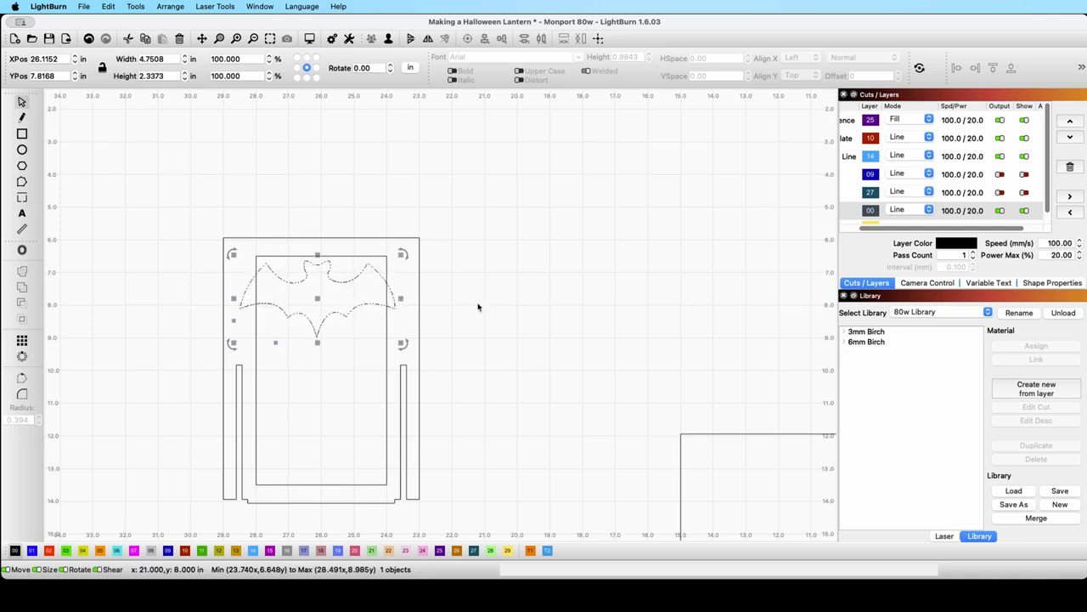
Shrink the bat to about 4.36 inches wide and tilt it counter-clockwise across the window's top, centred at about X 26, Y 7.7 inches.
{"action": "left_click_drag", "start_coordinate": [402, 342], "coordinate": [386, 336]}
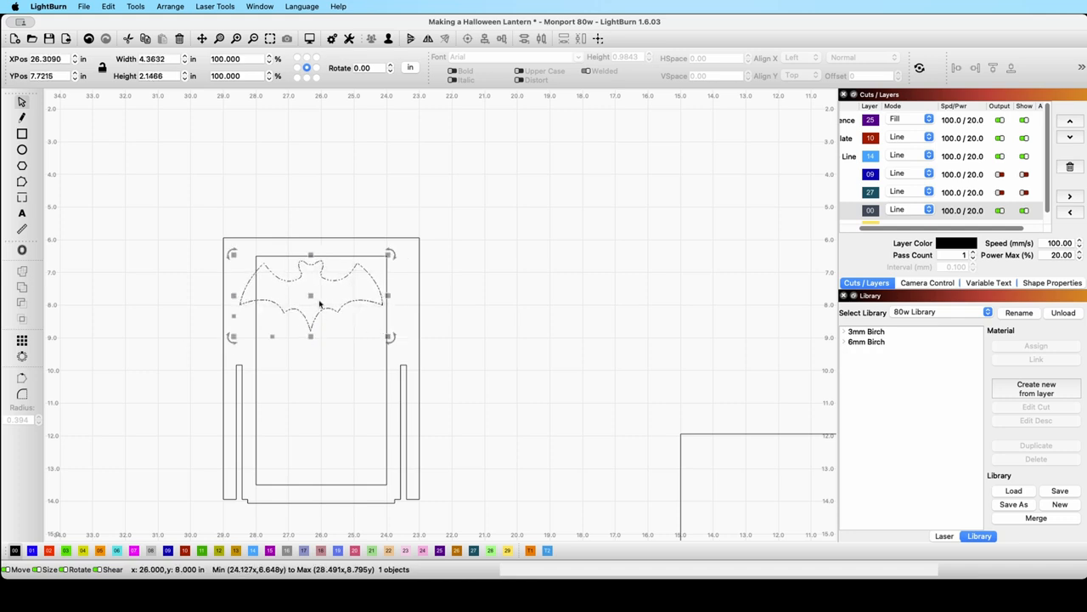
{"action": "left_click_drag", "start_coordinate": [310, 296], "coordinate": [320, 299]}
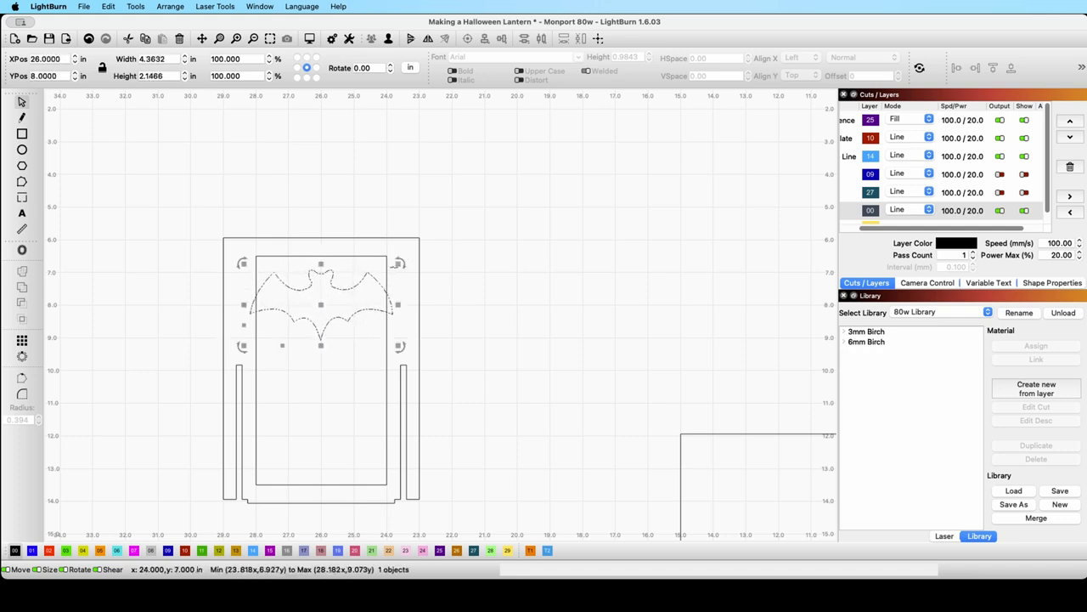
{"action": "left_click_drag", "start_coordinate": [401, 263], "coordinate": [372, 238]}
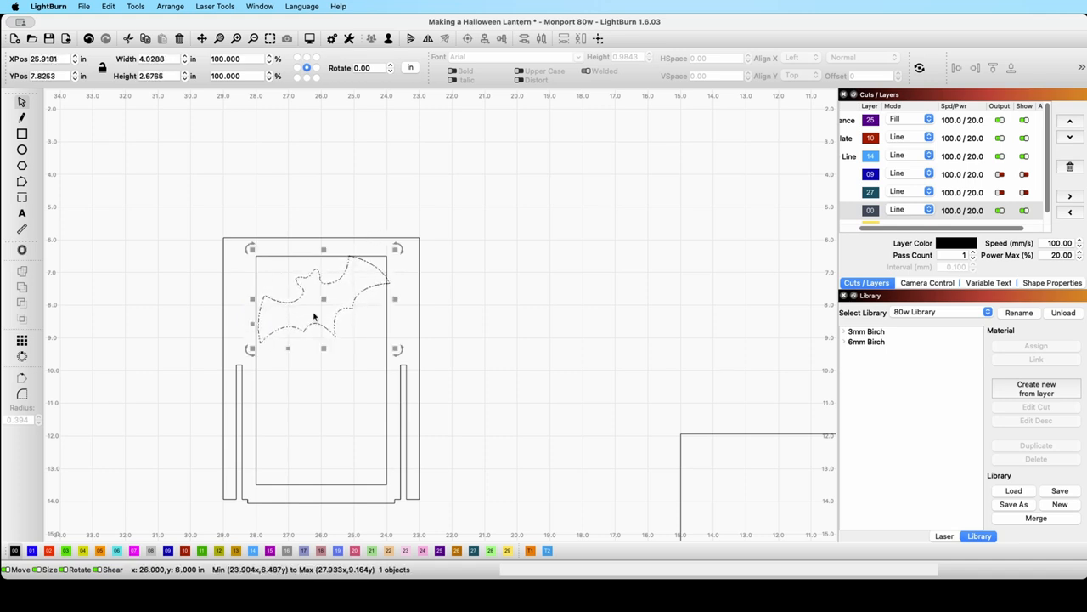
{"action": "left_click_drag", "start_coordinate": [324, 299], "coordinate": [320, 295]}
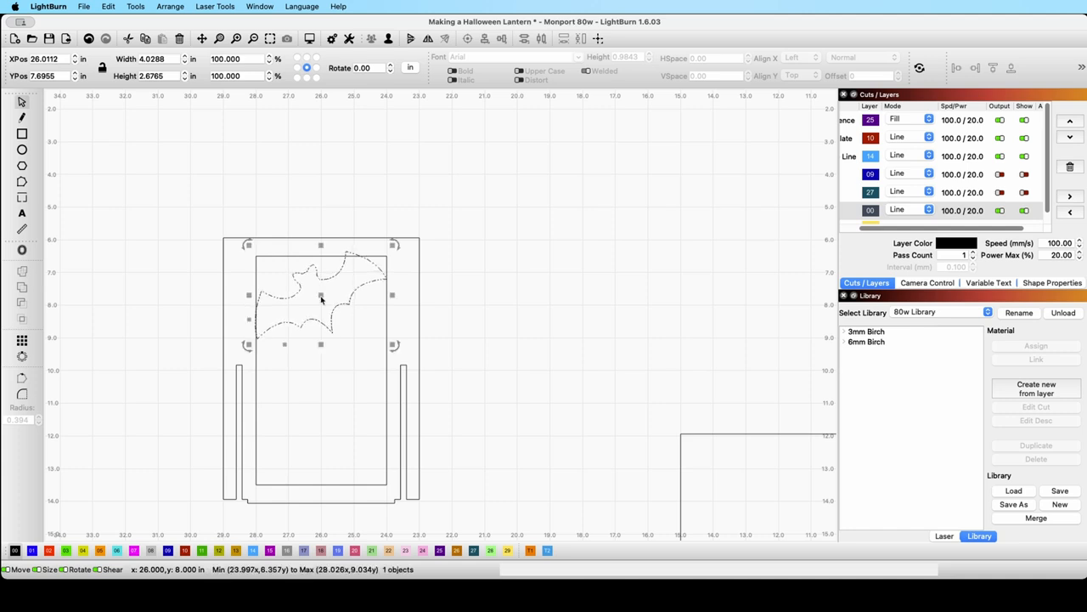
Widen the tilted bat to about 4.06 inches so its wingtip reaches just past the window's right edge.
{"action": "scroll", "coordinate": [346, 289], "scroll_direction": "up", "scroll_amount": 5}
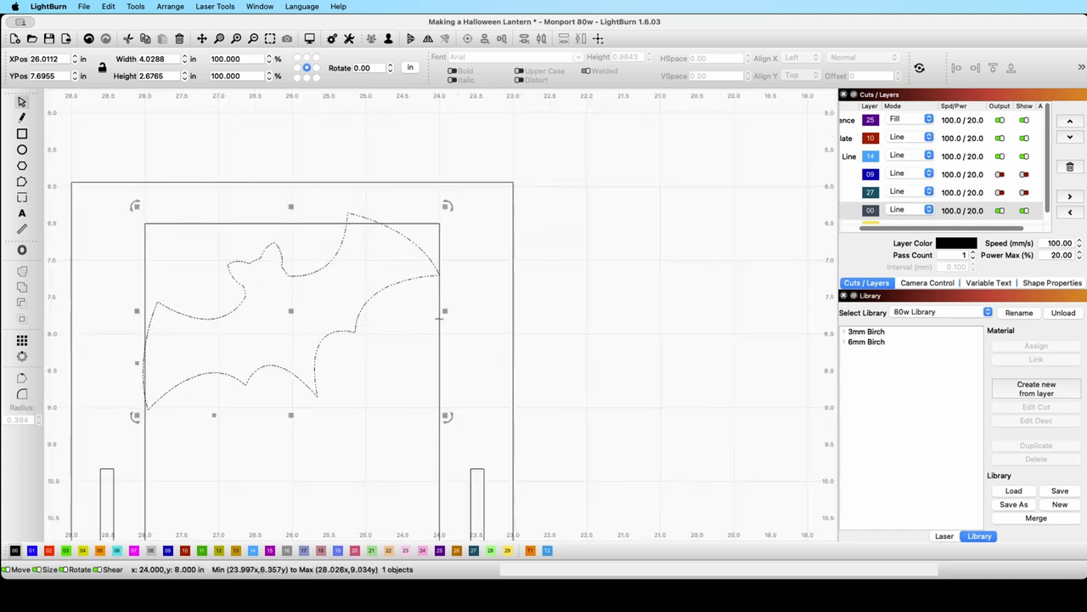
{"action": "left_click_drag", "start_coordinate": [445, 311], "coordinate": [447, 311]}
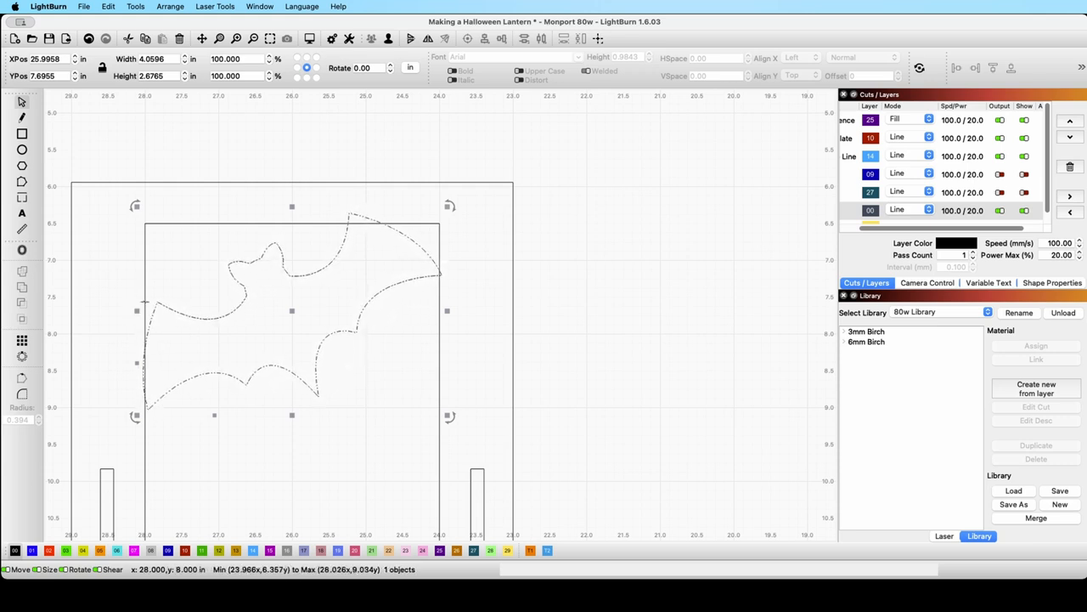
{"action": "scroll", "coordinate": [323, 418], "scroll_direction": "up", "scroll_amount": 1}
Duplicate the tilted bat below itself and rotate the copy level across the window's middle, centred at about X 26.01, Y 10.31 inches.
{"action": "scroll", "coordinate": [324, 418], "scroll_direction": "down", "scroll_amount": 5}
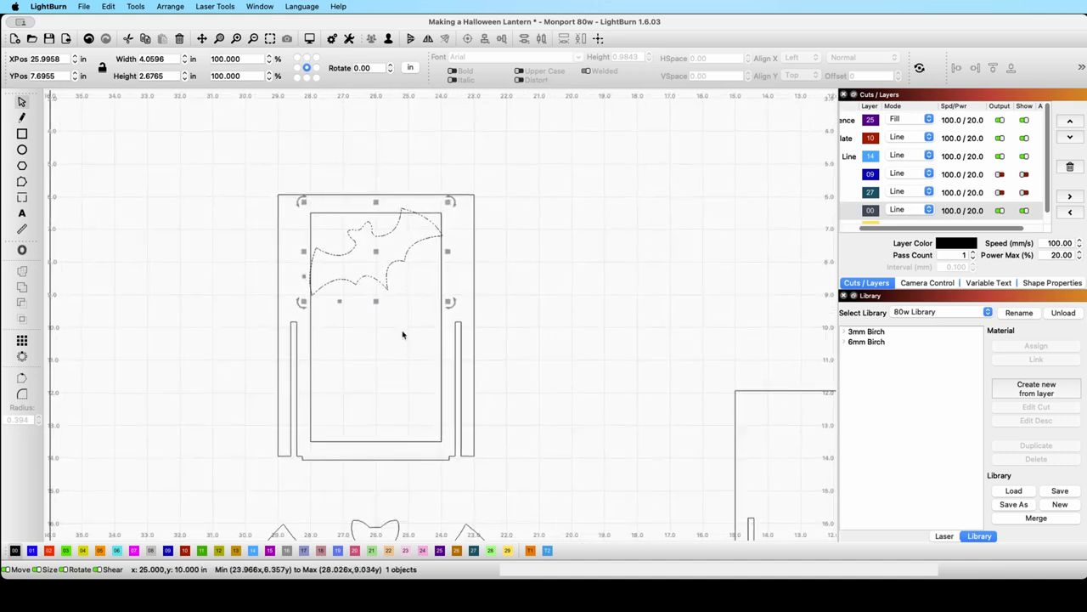
{"action": "right_click", "coordinate": [376, 253]}
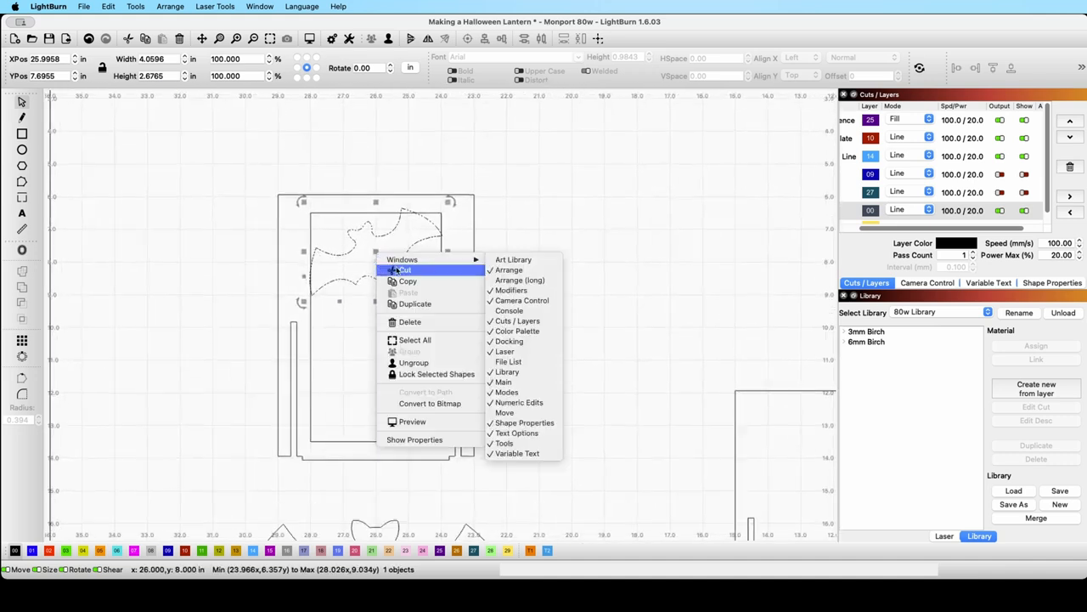
{"action": "left_click", "coordinate": [409, 304]}
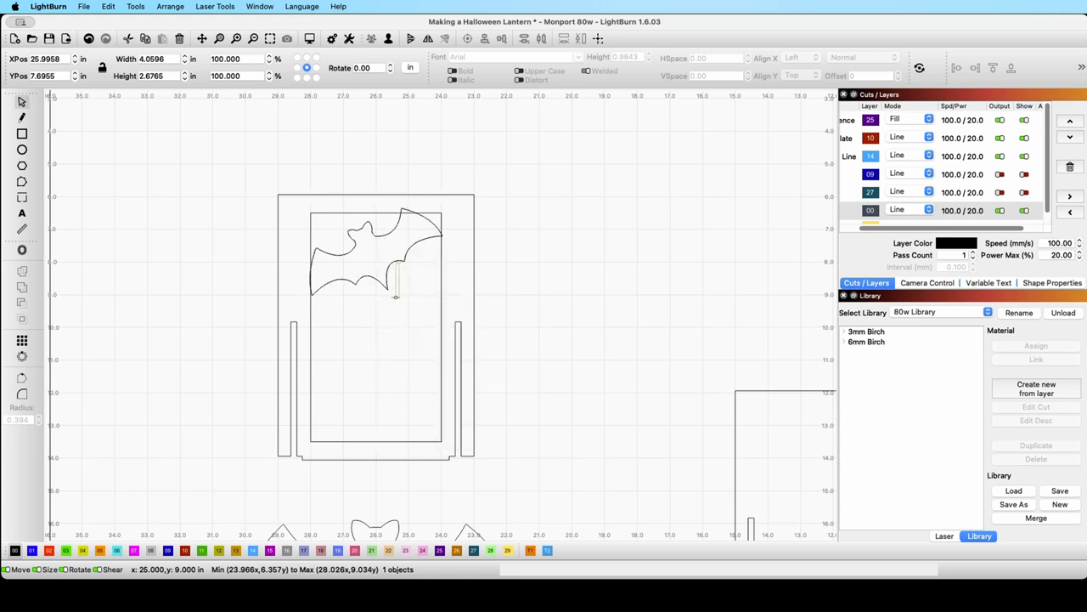
{"action": "left_click", "coordinate": [384, 282]}
{"action": "left_click", "coordinate": [391, 265]}
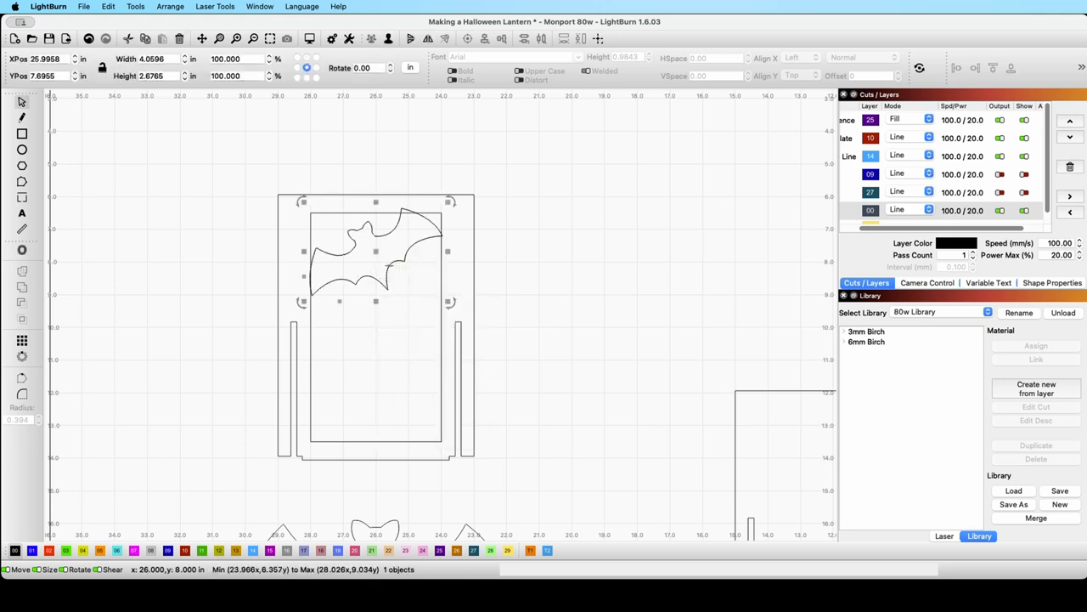
{"action": "left_click_drag", "start_coordinate": [380, 261], "coordinate": [382, 334]}
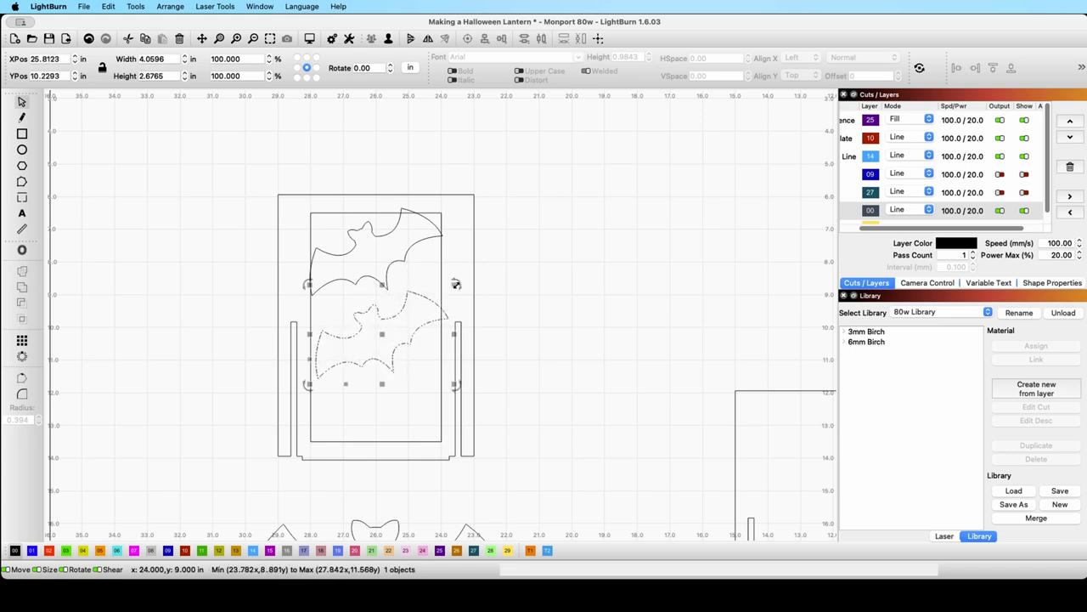
{"action": "left_click_drag", "start_coordinate": [454, 283], "coordinate": [447, 372]}
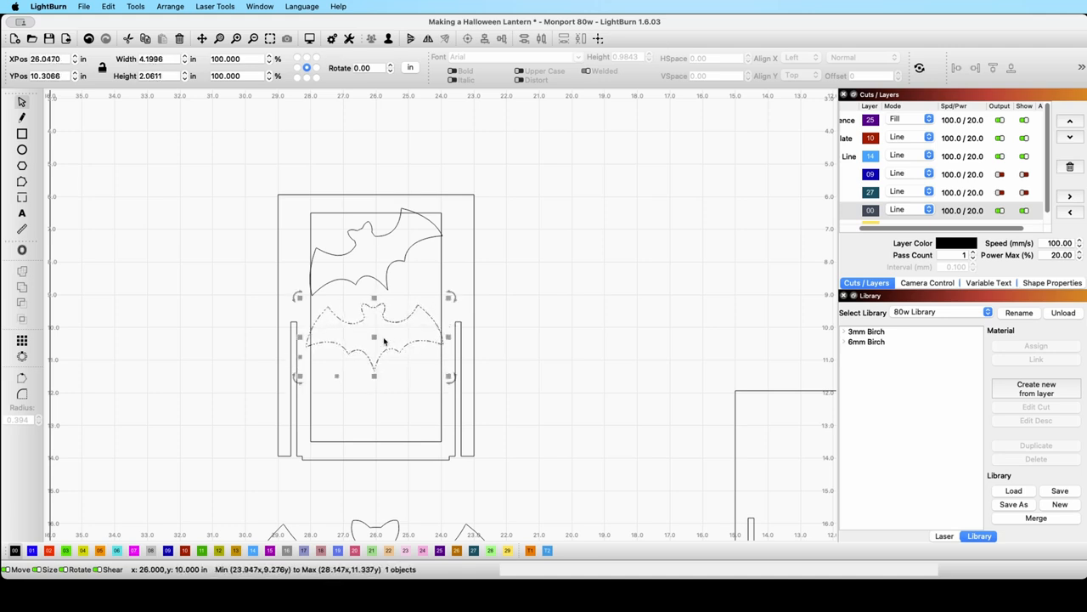
{"action": "left_click_drag", "start_coordinate": [375, 335], "coordinate": [375, 335]}
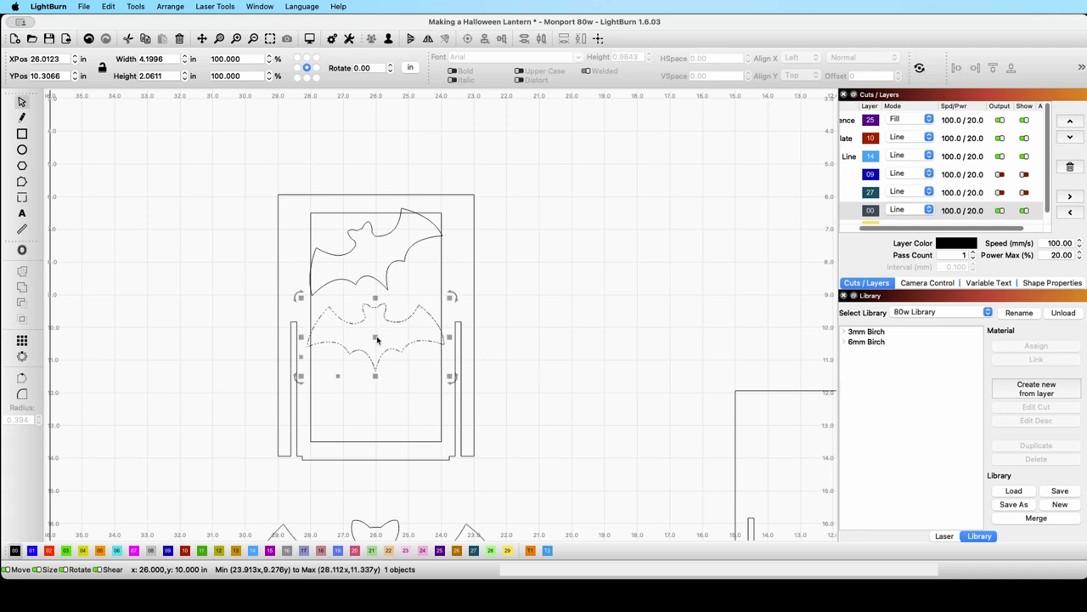
Duplicate the level bat and tilt the copy clockwise in the window's lower part, centred at about X 26.18, Y 12.52 inches.
{"action": "right_click", "coordinate": [379, 337]}
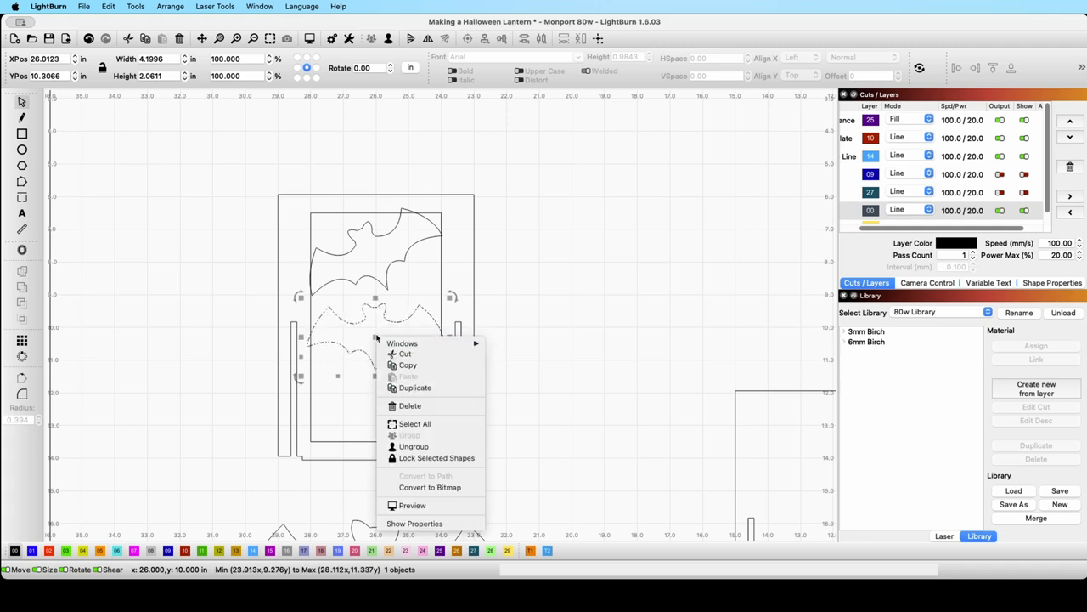
{"action": "left_click", "coordinate": [406, 387]}
{"action": "left_click_drag", "start_coordinate": [374, 337], "coordinate": [371, 400]}
{"action": "left_click_drag", "start_coordinate": [447, 358], "coordinate": [452, 397]}
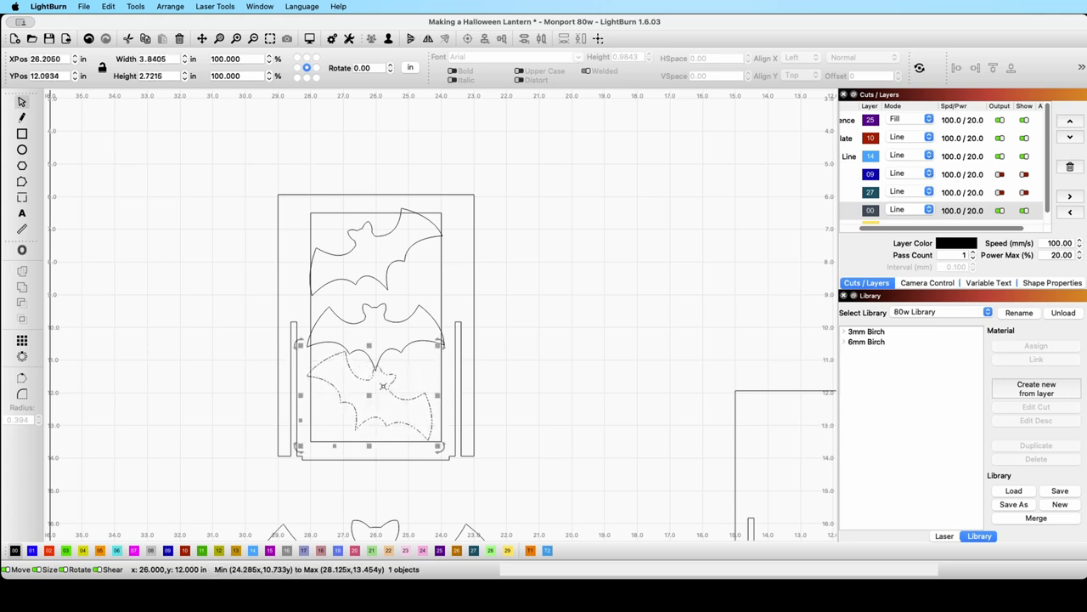
{"action": "left_click_drag", "start_coordinate": [367, 392], "coordinate": [367, 410]}
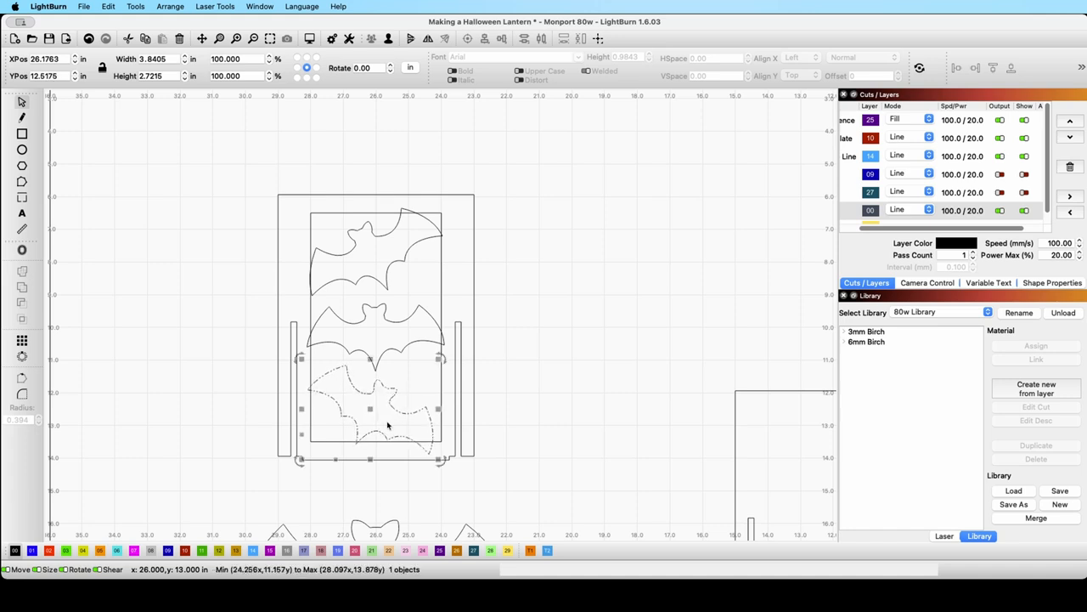
Shrink the lowest bat to about 3.67 x 2.60 inches and position it over the window's lower edge at about X 26.21, Y 12.65 inches.
{"action": "scroll", "coordinate": [383, 431], "scroll_direction": "up", "scroll_amount": 3}
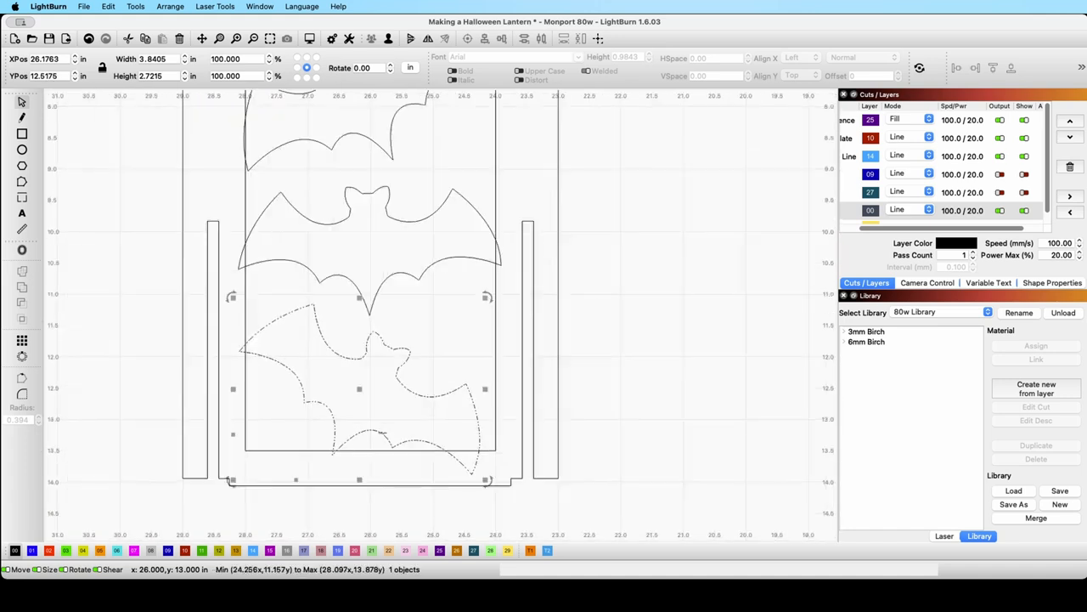
{"action": "left_click_drag", "start_coordinate": [357, 384], "coordinate": [358, 394]}
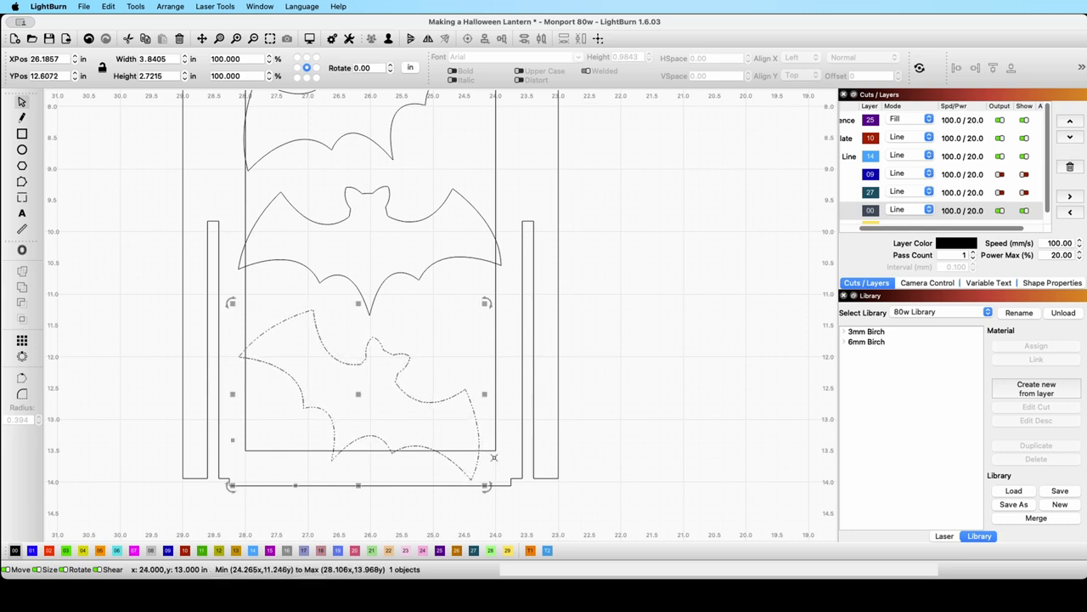
{"action": "left_click_drag", "start_coordinate": [486, 484], "coordinate": [473, 467]}
{"action": "mouse_move", "coordinate": [355, 388]}
{"action": "left_mouse_down"}
{"action": "mouse_move", "coordinate": [365, 395]}
{"action": "mouse_move", "coordinate": [355, 396]}
{"action": "left_mouse_up"}
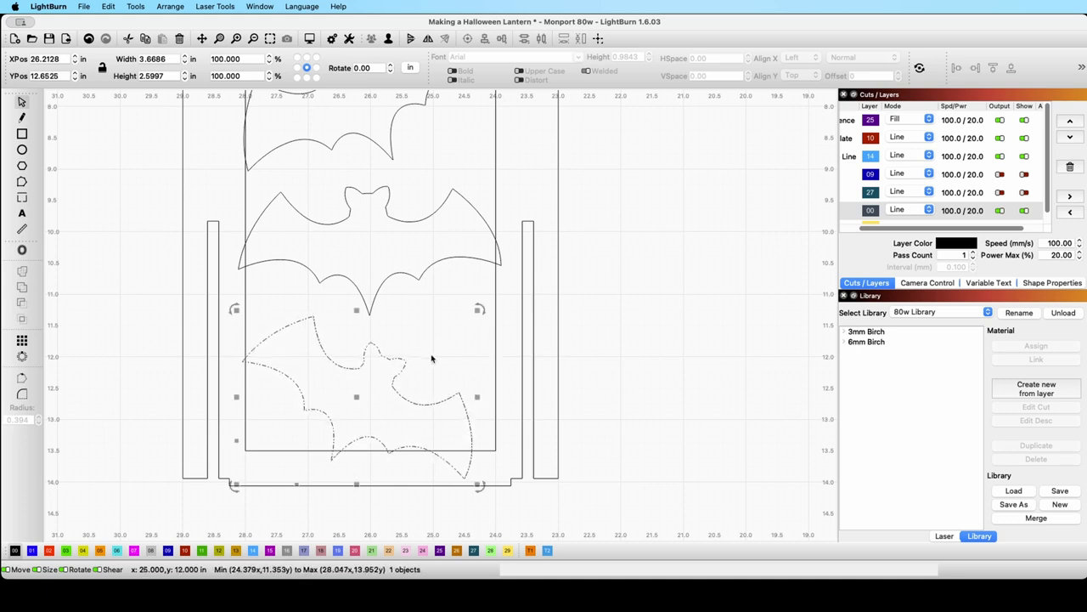
{"action": "scroll", "coordinate": [422, 351], "scroll_direction": "up", "scroll_amount": 2}
{"action": "scroll", "coordinate": [425, 348], "scroll_direction": "down", "scroll_amount": 2}
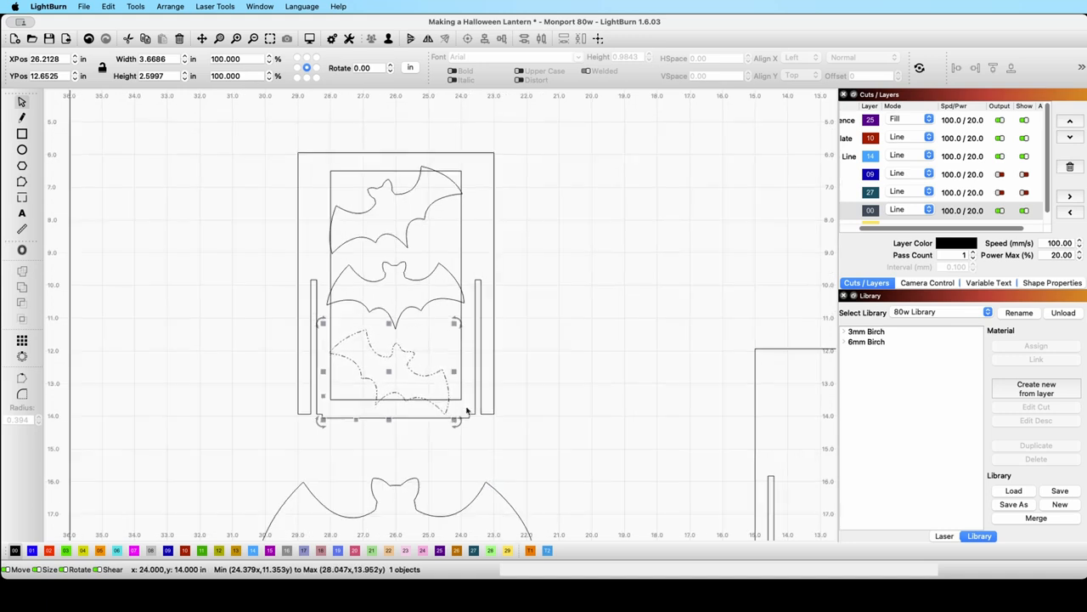
Group the three bats placed over the panel's window into one object.
{"action": "left_click", "coordinate": [81, 218]}
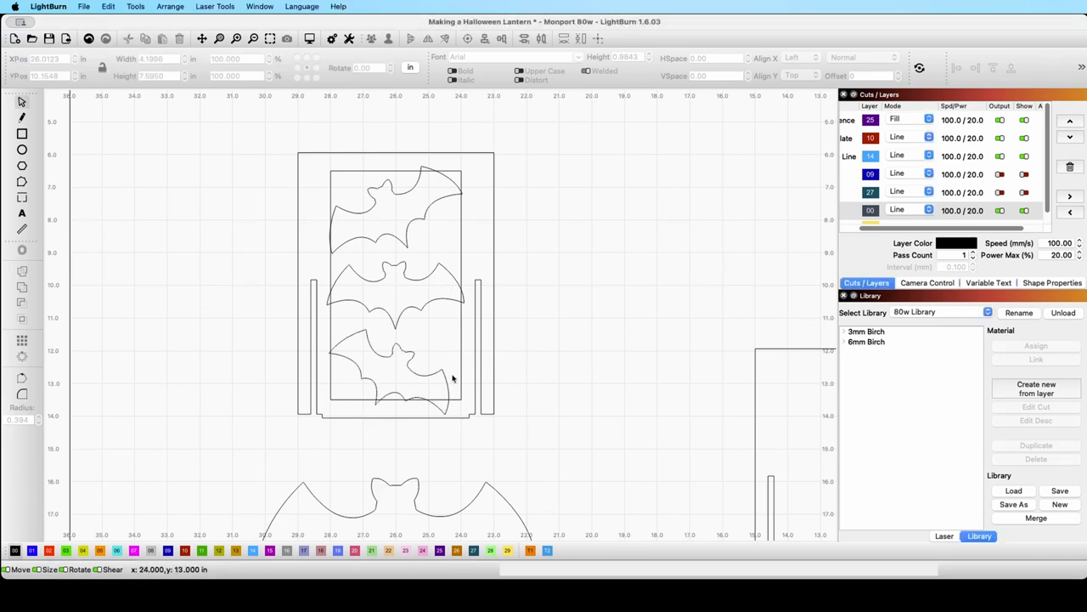
{"action": "left_click", "coordinate": [369, 211]}
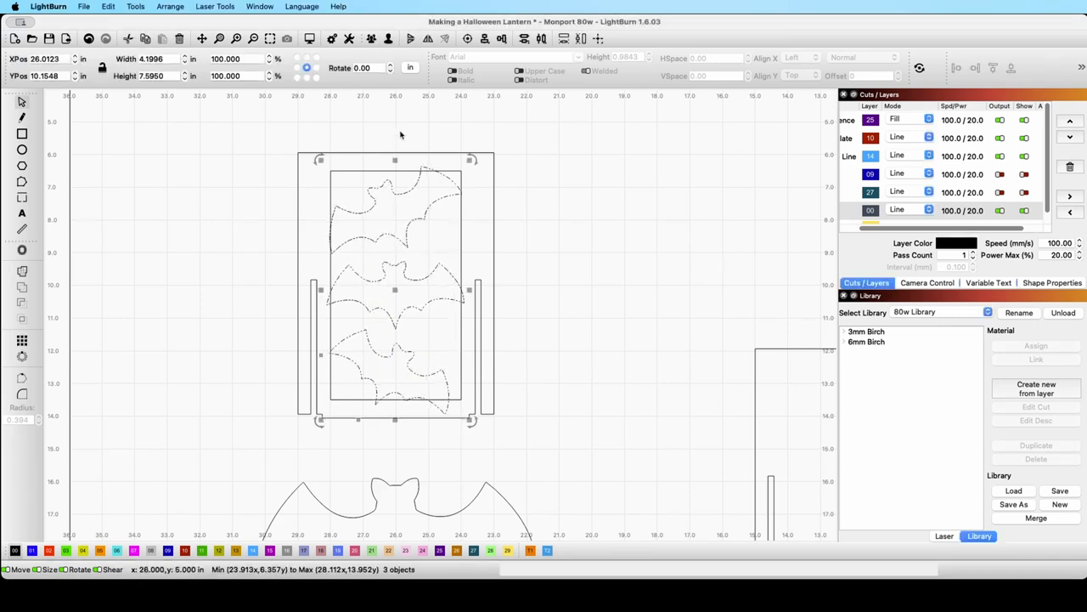
{"action": "left_click", "coordinate": [371, 40]}
{"action": "right_click", "coordinate": [407, 274]}
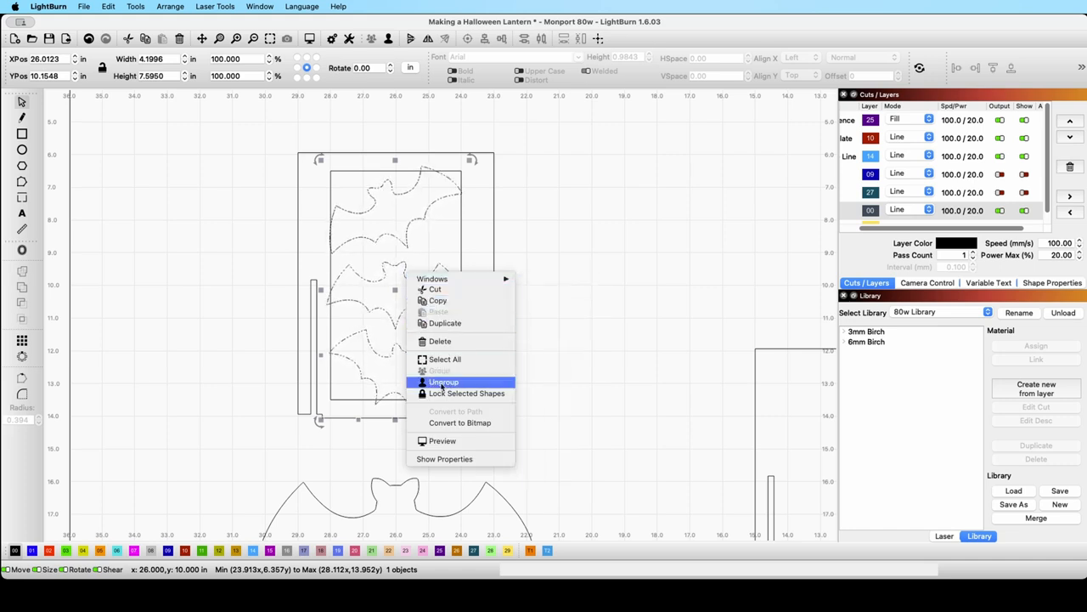
{"action": "left_click", "coordinate": [606, 275]}
{"action": "left_click", "coordinate": [478, 219]}
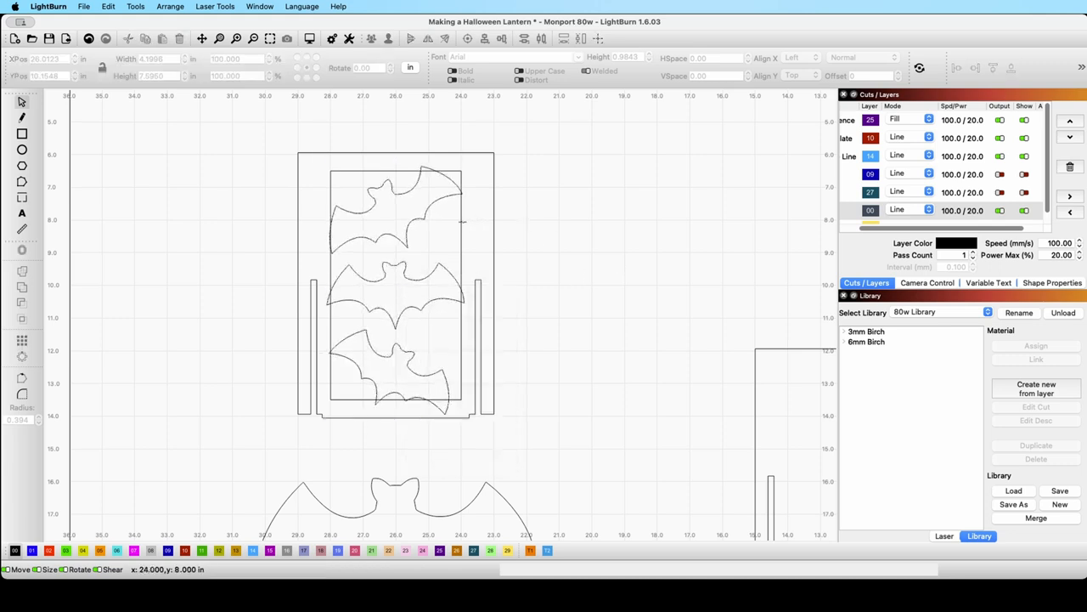
Subtract the grouped bats from the 4 x 7 inch window rectangle with a Boolean operation.
{"action": "left_click", "coordinate": [462, 225]}
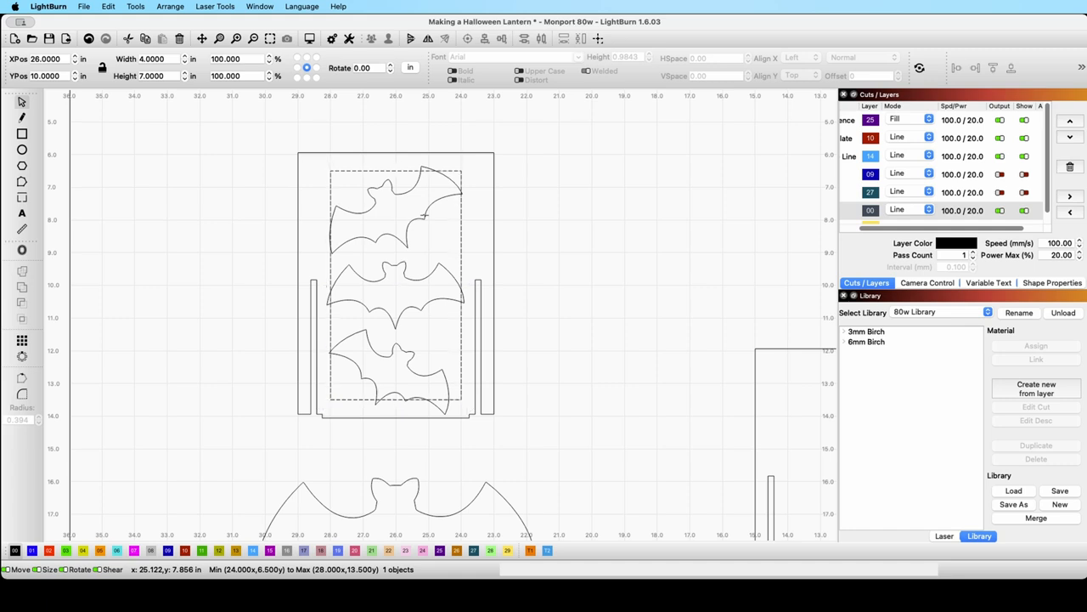
{"action": "left_click", "coordinate": [424, 216], "text": "shift"}
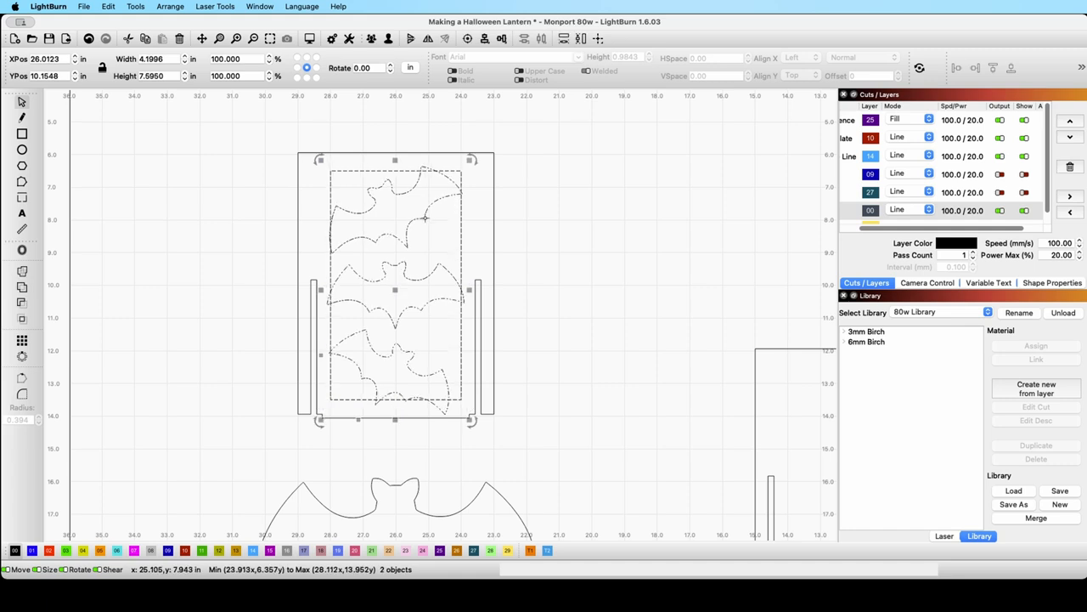
{"action": "left_click", "coordinate": [21, 304]}
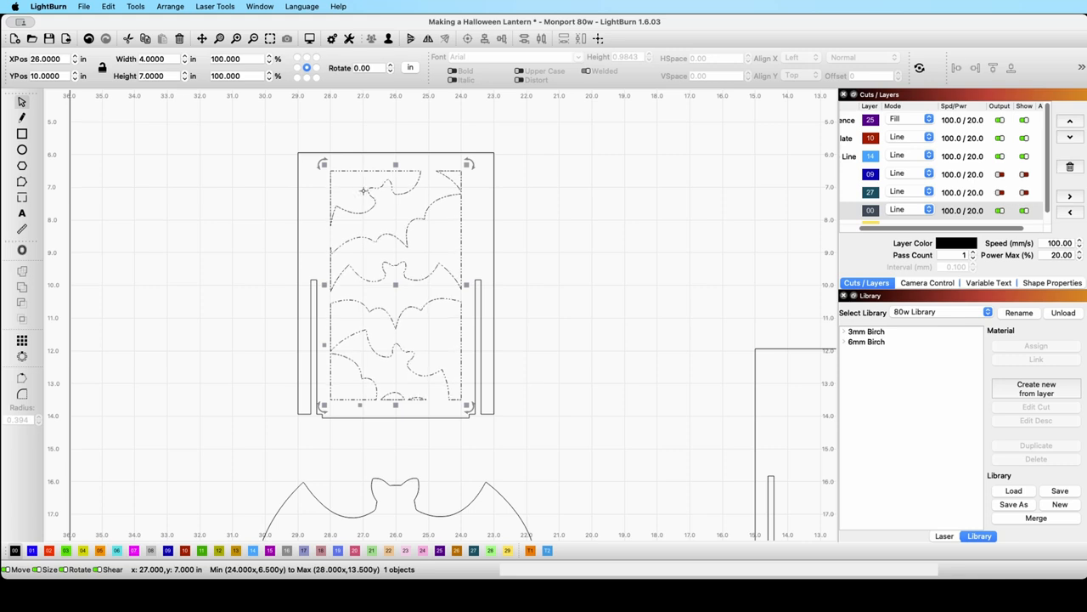
{"action": "left_click", "coordinate": [507, 203]}
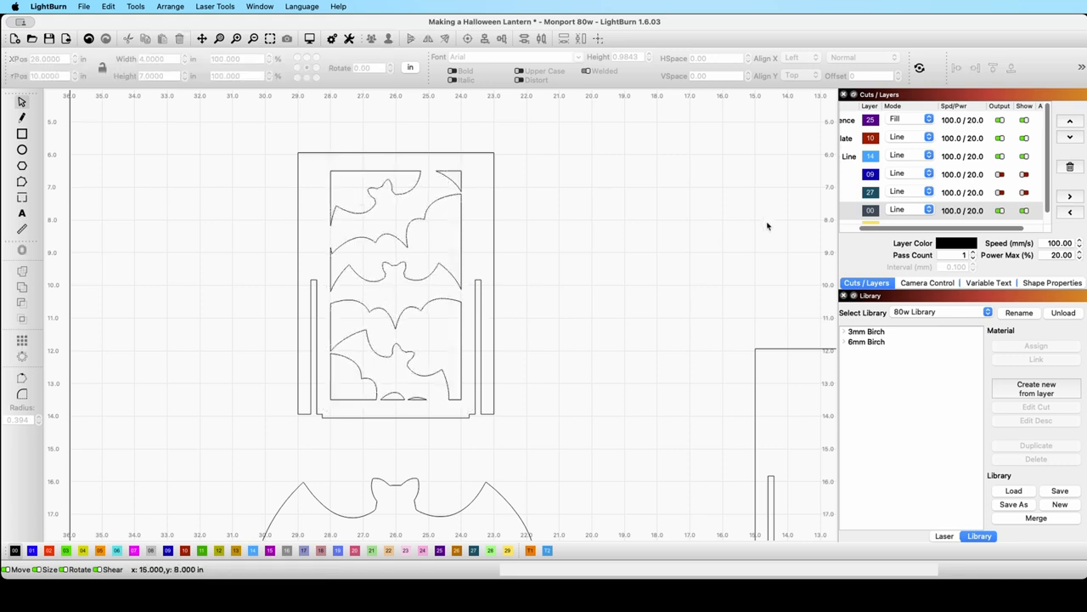
Switch layer 00 to Fill to examine the panel's solid and cut-out areas, and return it to Line.
{"action": "scroll", "coordinate": [916, 209], "scroll_direction": "down", "scroll_amount": 1}
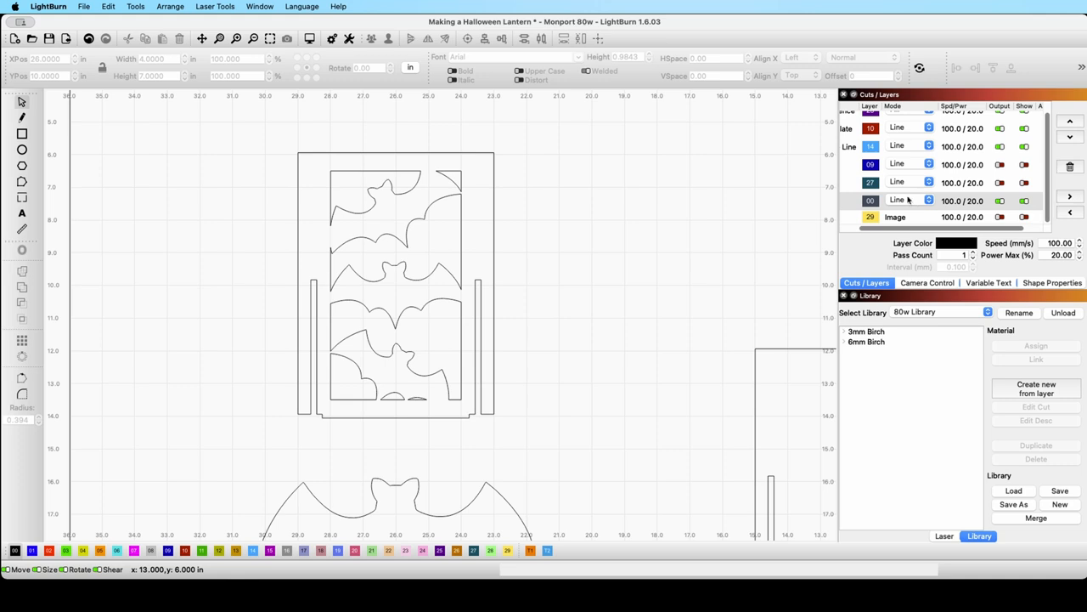
{"action": "left_click", "coordinate": [908, 201]}
{"action": "left_click", "coordinate": [898, 210]}
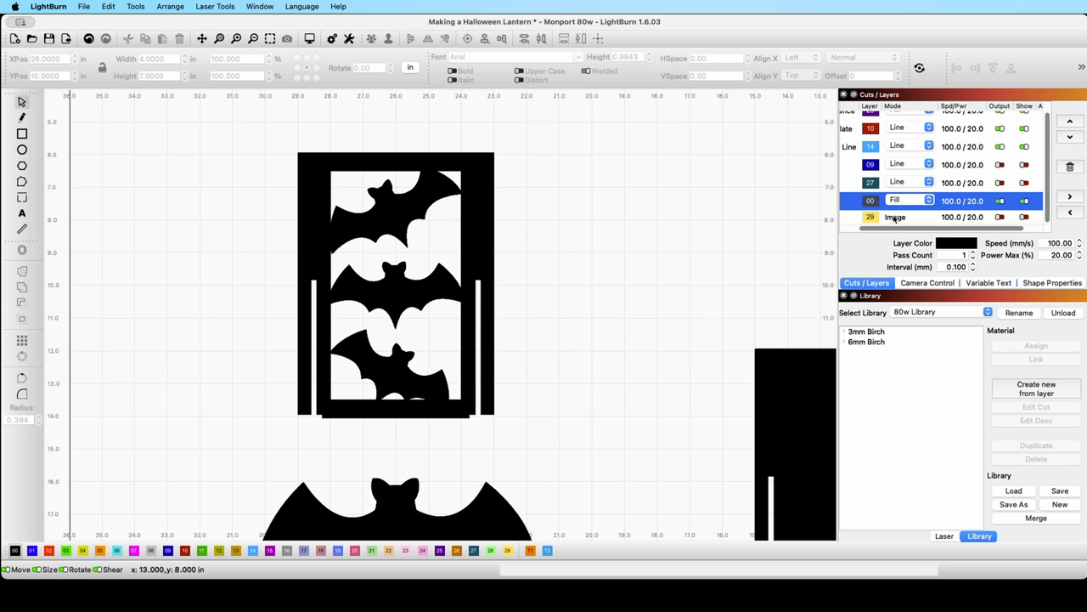
{"action": "left_click", "coordinate": [914, 198]}
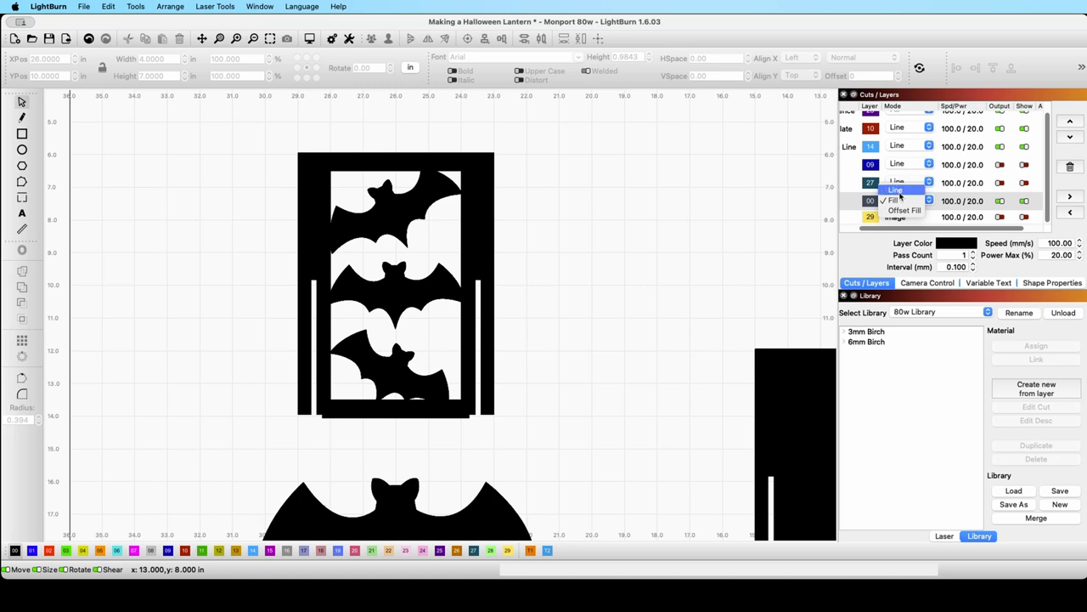
{"action": "left_click", "coordinate": [899, 192]}
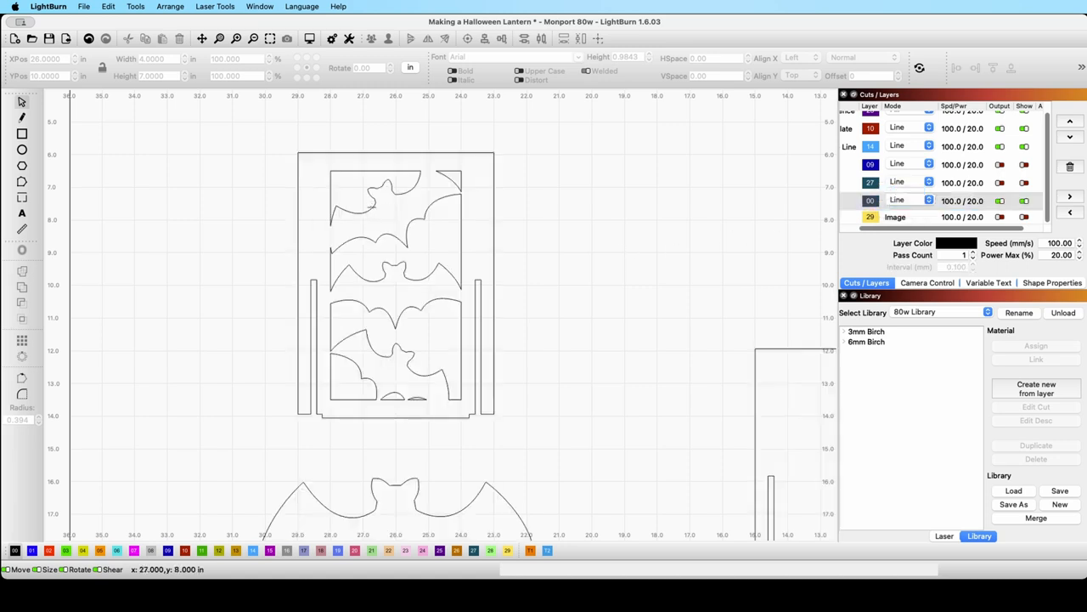
Select the bat-patterned window cut-out on the decorated panel.
{"action": "scroll", "coordinate": [383, 208], "scroll_direction": "up", "scroll_amount": 1}
{"action": "scroll", "coordinate": [391, 229], "scroll_direction": "down", "scroll_amount": 2}
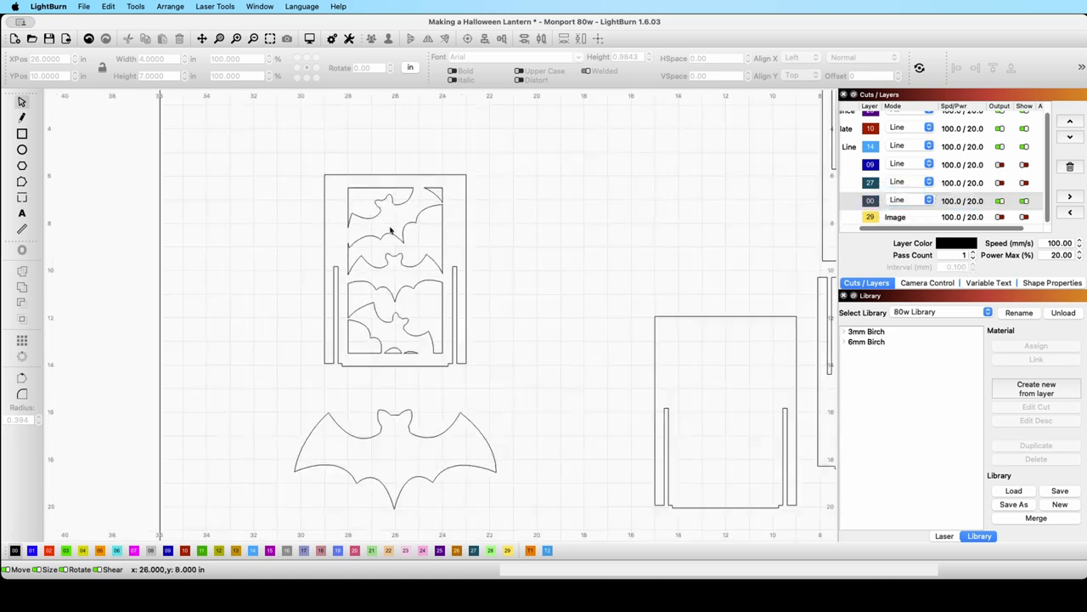
{"action": "left_click", "coordinate": [408, 352]}
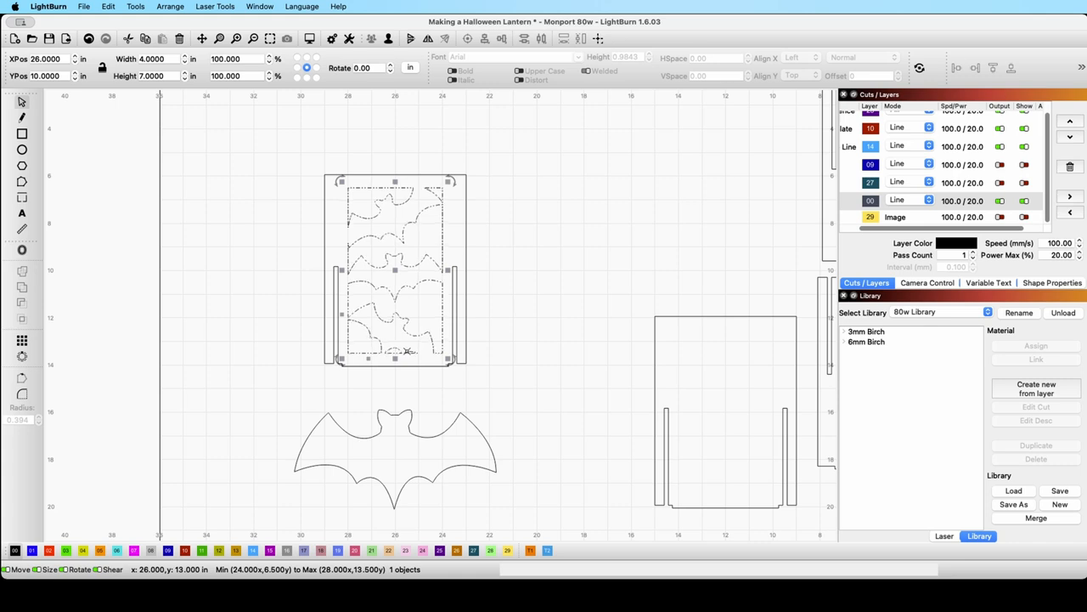
Duplicate the bat cutout pattern and place the copy inside the nearest empty lantern panel, centred at X 12, Y 16 in.
{"action": "key", "text": "Escape"}
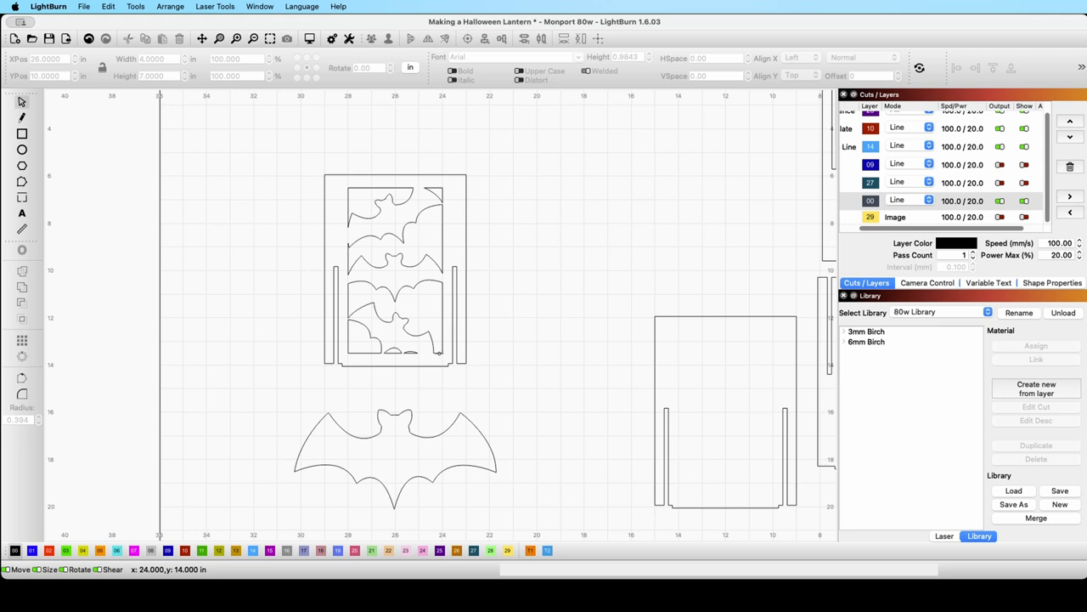
{"action": "left_click", "coordinate": [441, 364]}
{"action": "scroll", "coordinate": [541, 278], "scroll_direction": "up", "scroll_amount": 3}
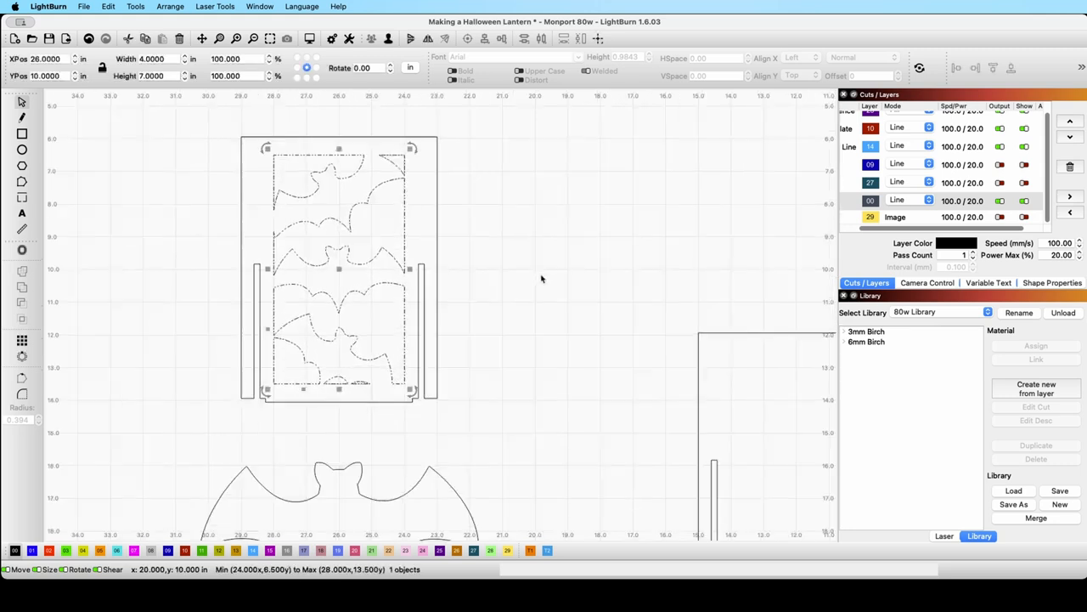
{"action": "scroll", "coordinate": [541, 278], "scroll_direction": "down", "scroll_amount": 3}
{"action": "right_click", "coordinate": [451, 266]}
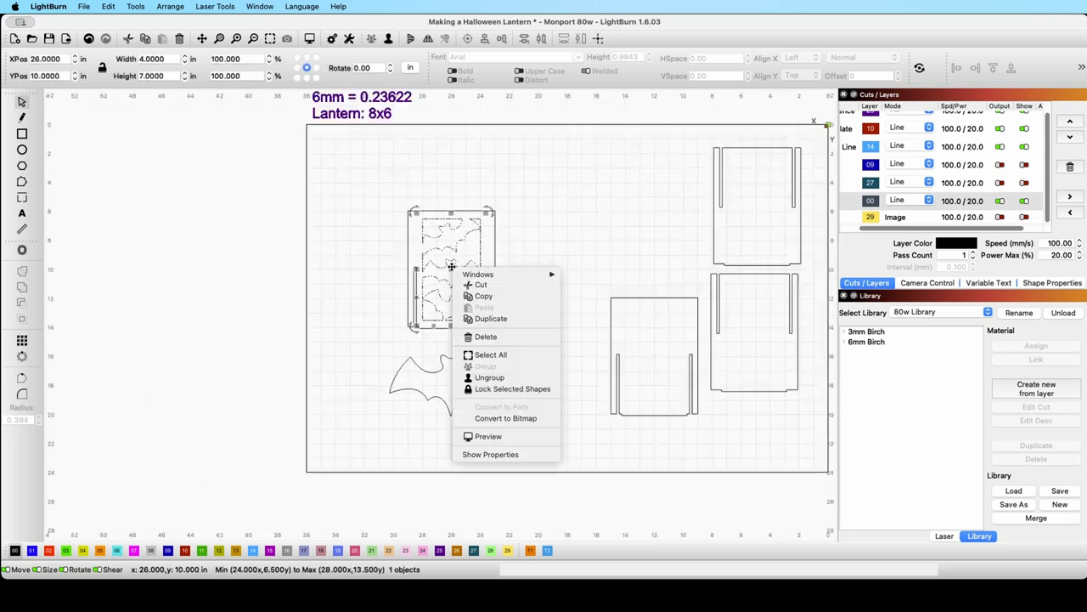
{"action": "left_click", "coordinate": [491, 318]}
{"action": "left_click_drag", "start_coordinate": [461, 271], "coordinate": [655, 356]}
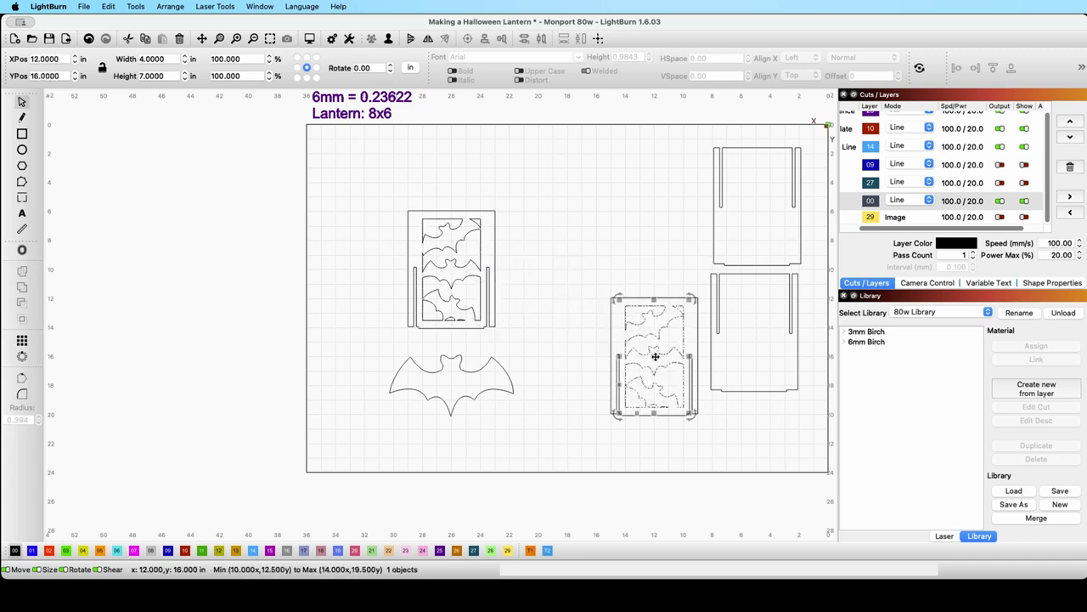
Duplicate the bat cutout pattern twice more and place one copy inside each of the two remaining empty lantern panels.
{"action": "right_click", "coordinate": [655, 357]}
{"action": "left_click", "coordinate": [680, 409]}
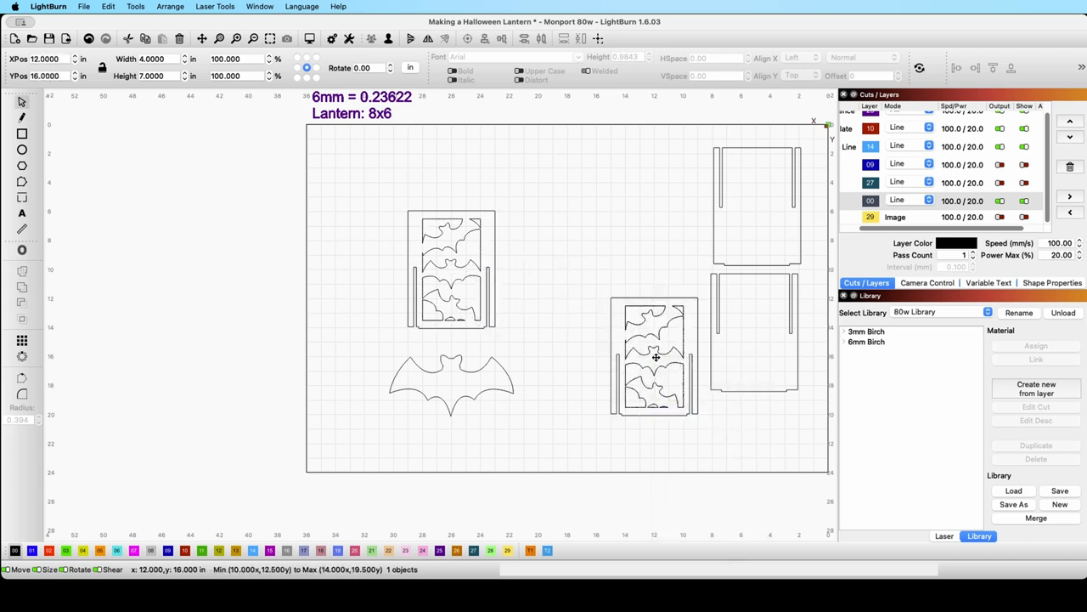
{"action": "left_click_drag", "start_coordinate": [655, 356], "coordinate": [753, 333]}
{"action": "right_click", "coordinate": [753, 337]}
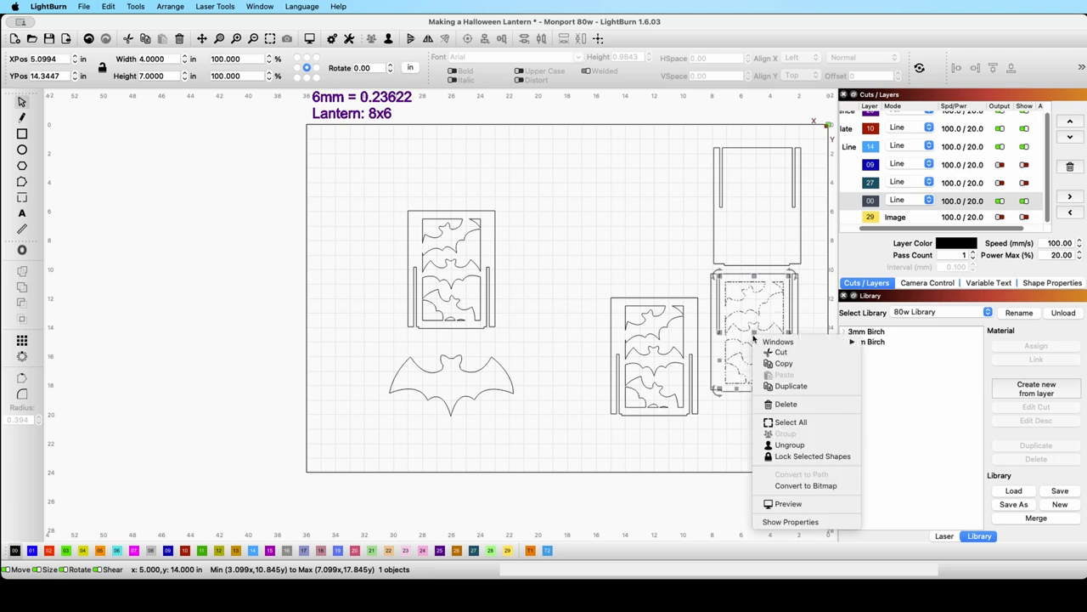
{"action": "left_click", "coordinate": [784, 386]}
{"action": "left_click_drag", "start_coordinate": [754, 331], "coordinate": [677, 162]}
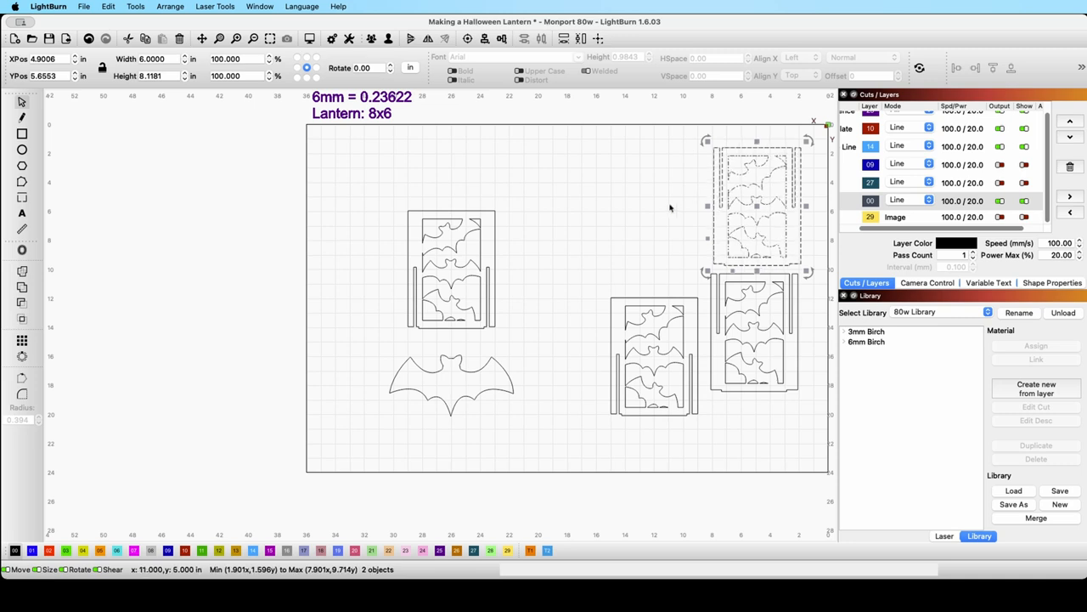
Align the bat cutout with the upper of the two stacked panels using both V-Center and H-Center.
{"action": "scroll", "coordinate": [650, 199], "scroll_direction": "right", "scroll_amount": 5}
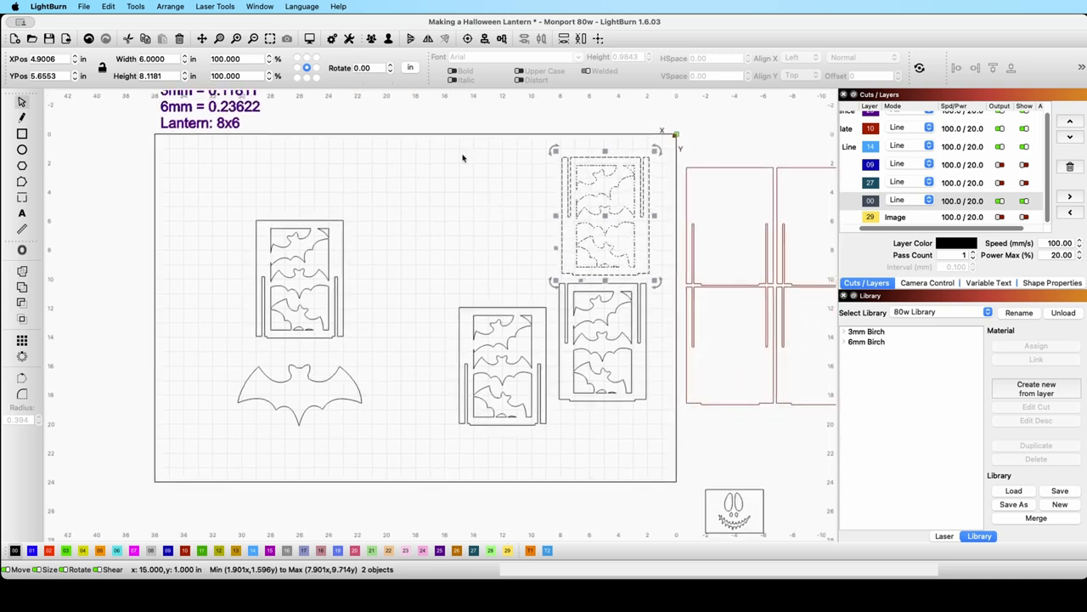
{"action": "left_click", "coordinate": [485, 39]}
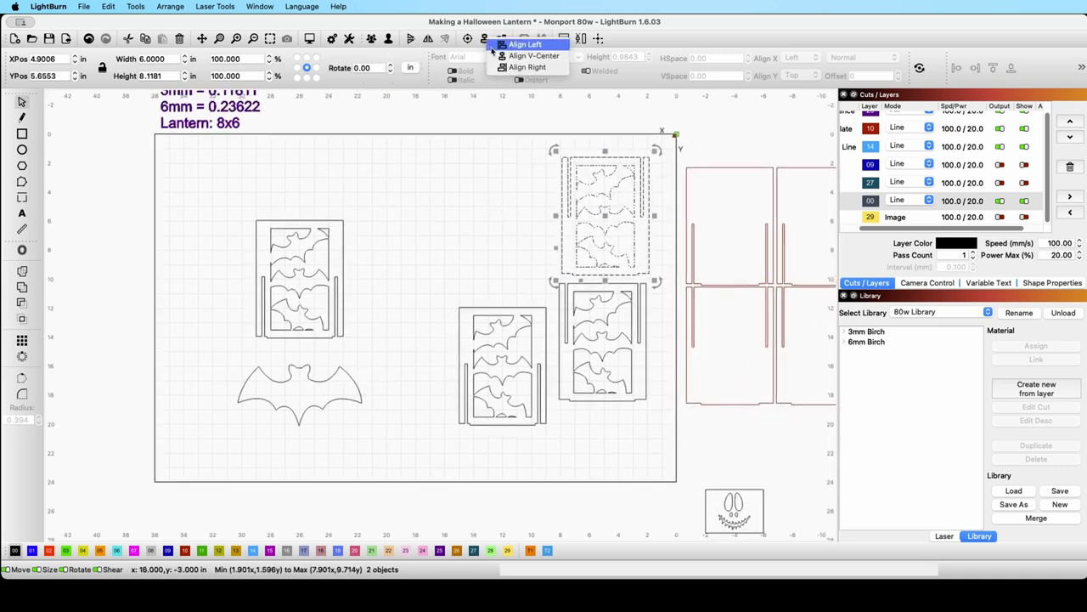
{"action": "left_click", "coordinate": [507, 56]}
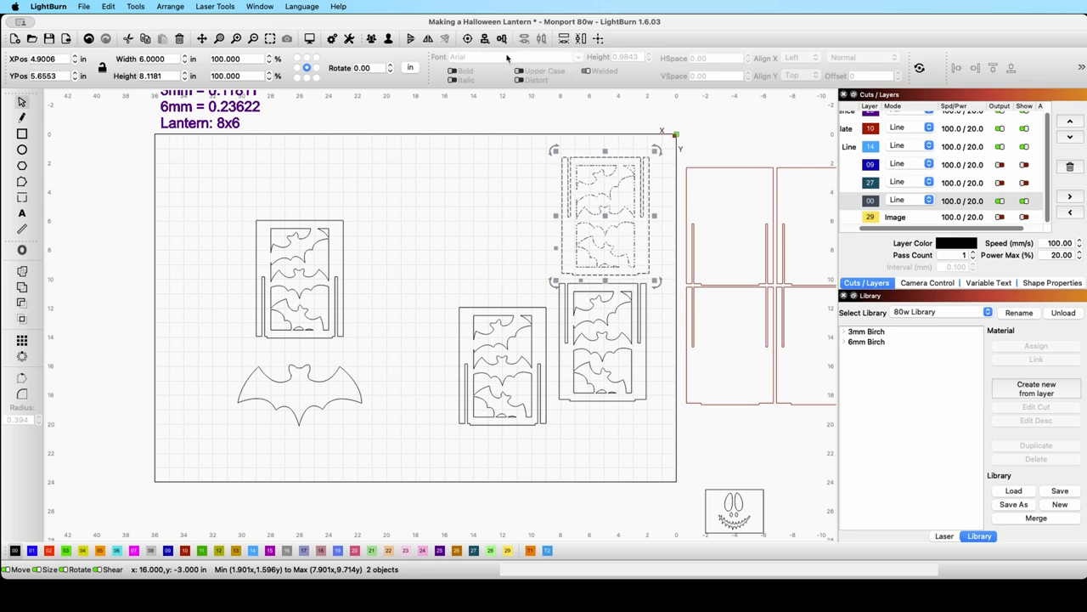
{"action": "left_click", "coordinate": [524, 39]}
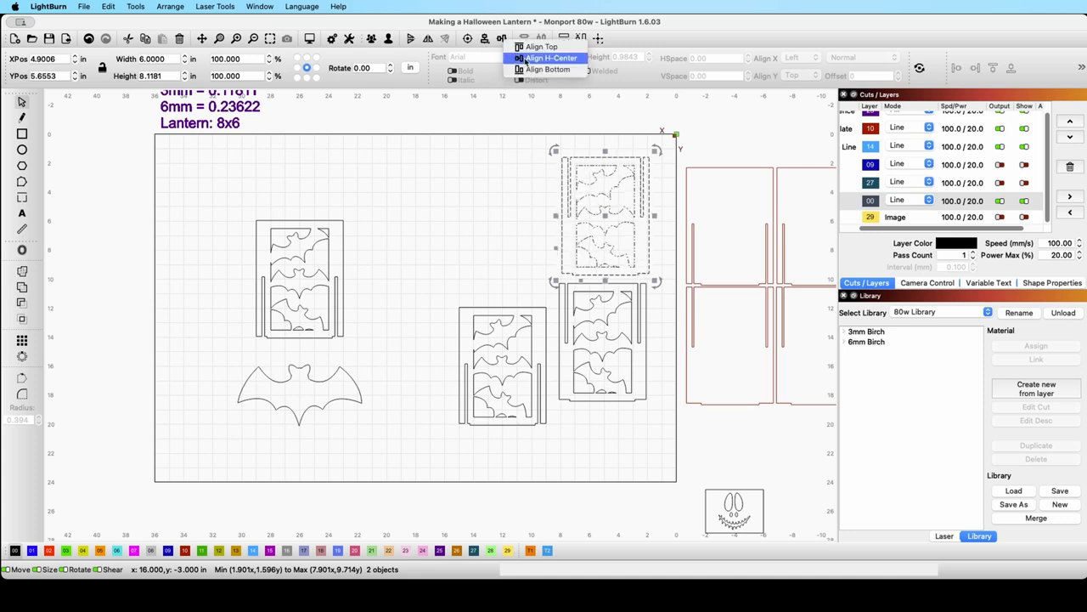
{"action": "left_click", "coordinate": [526, 58]}
Centre the bat cutout on the lower of the two stacked panels with Align V-Center and Align H-Center.
{"action": "left_click", "coordinate": [599, 348]}
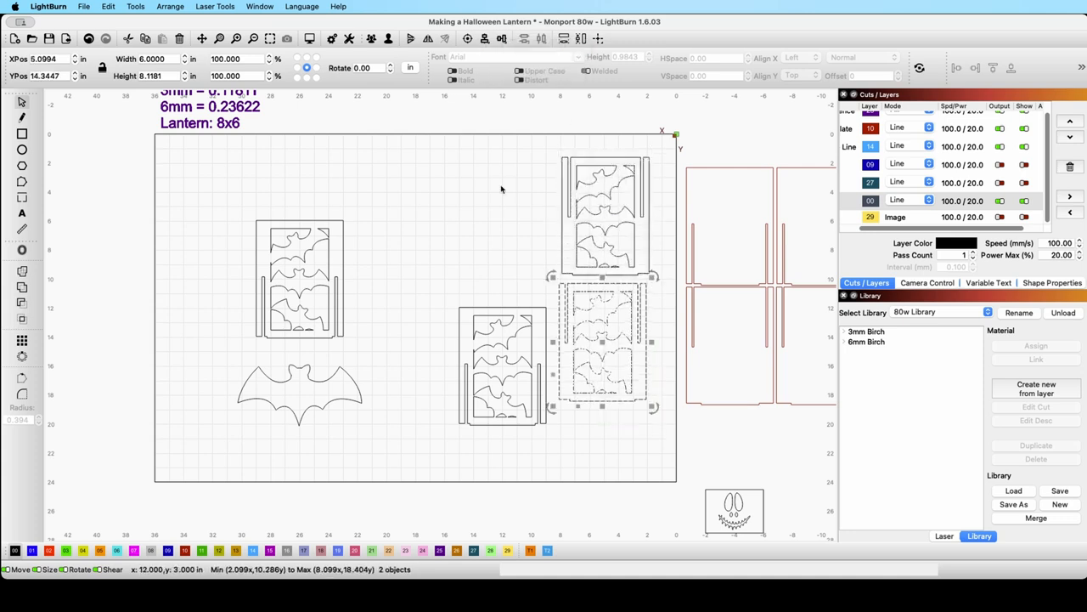
{"action": "left_click", "coordinate": [485, 39]}
{"action": "left_click", "coordinate": [501, 64]}
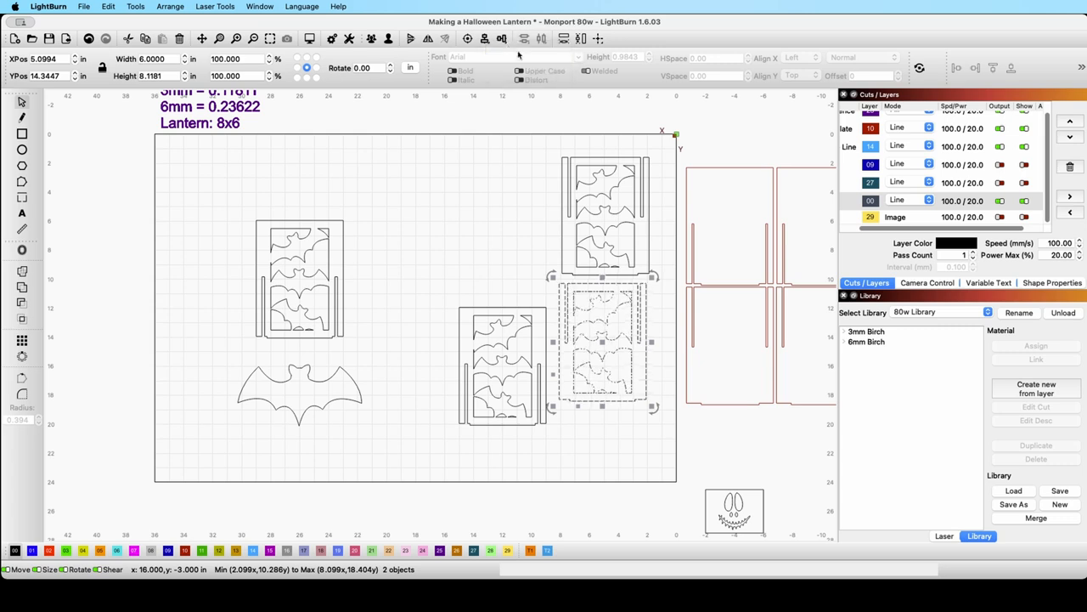
{"action": "left_click", "coordinate": [504, 42]}
{"action": "left_click", "coordinate": [518, 57]}
Centre the bat cutout on the panel beside the stacked pair, both vertically and horizontally.
{"action": "left_click_drag", "start_coordinate": [537, 445], "coordinate": [497, 398]}
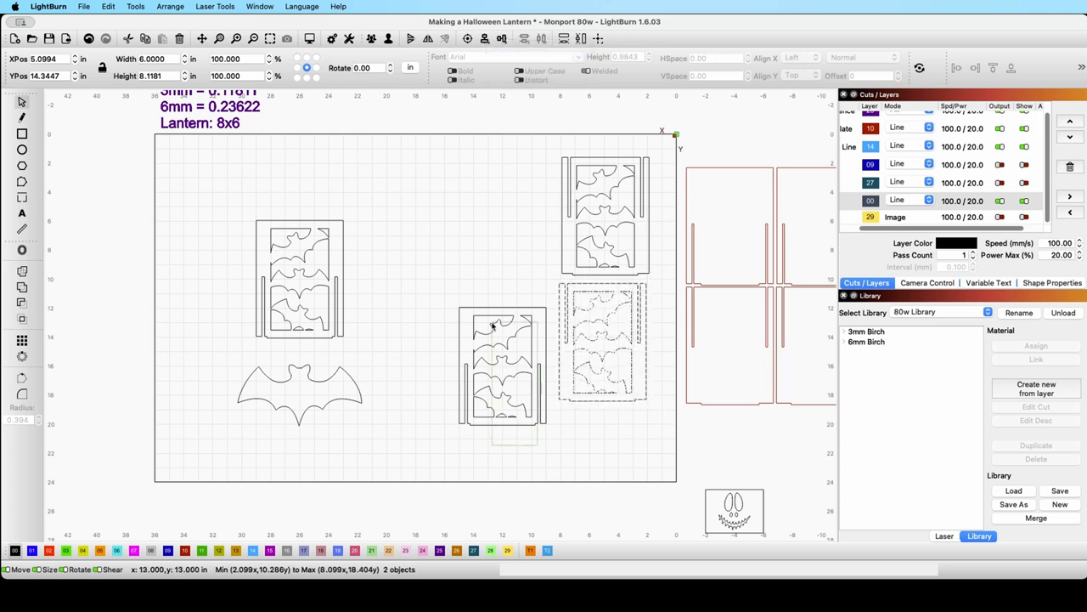
{"action": "left_click", "coordinate": [485, 39]}
{"action": "left_click", "coordinate": [505, 39]}
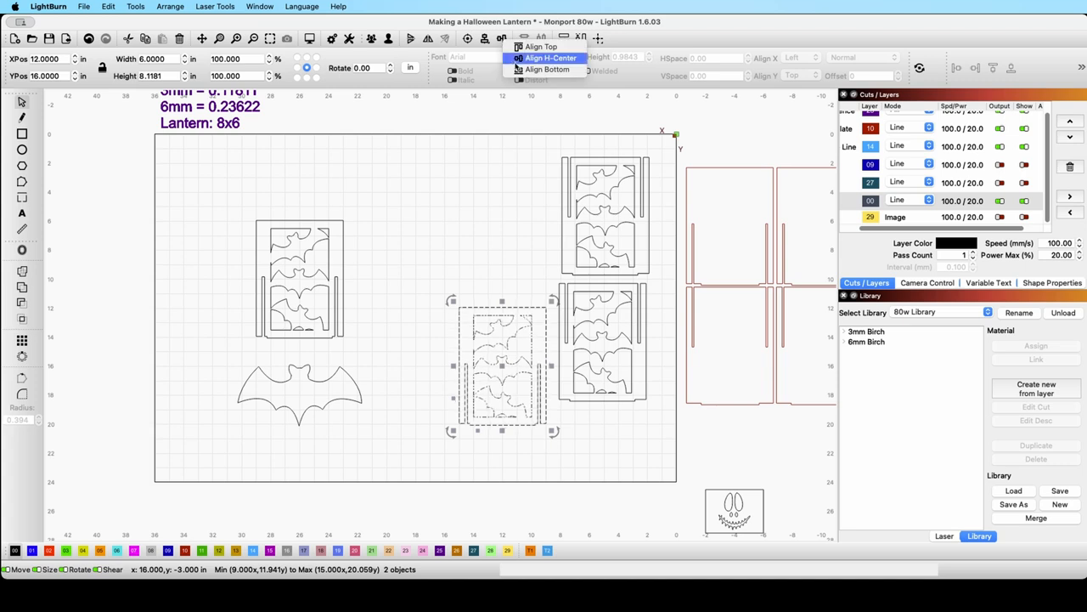
{"action": "left_click", "coordinate": [518, 58]}
{"action": "left_click", "coordinate": [562, 450]}
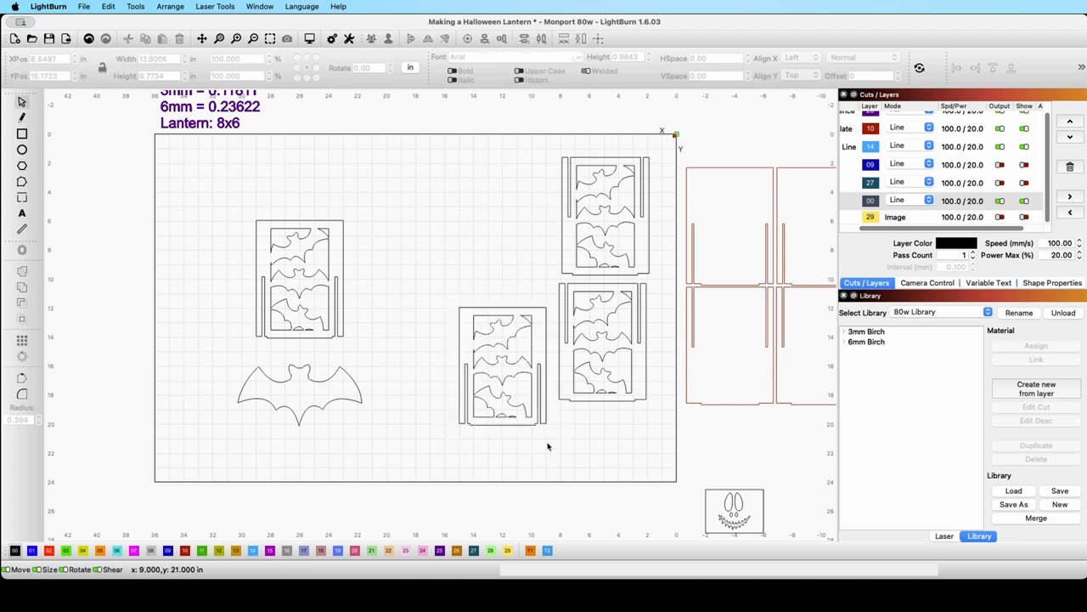
Group each of the four lantern panels with its own bat cutout.
{"action": "left_click_drag", "start_coordinate": [533, 429], "coordinate": [466, 292]}
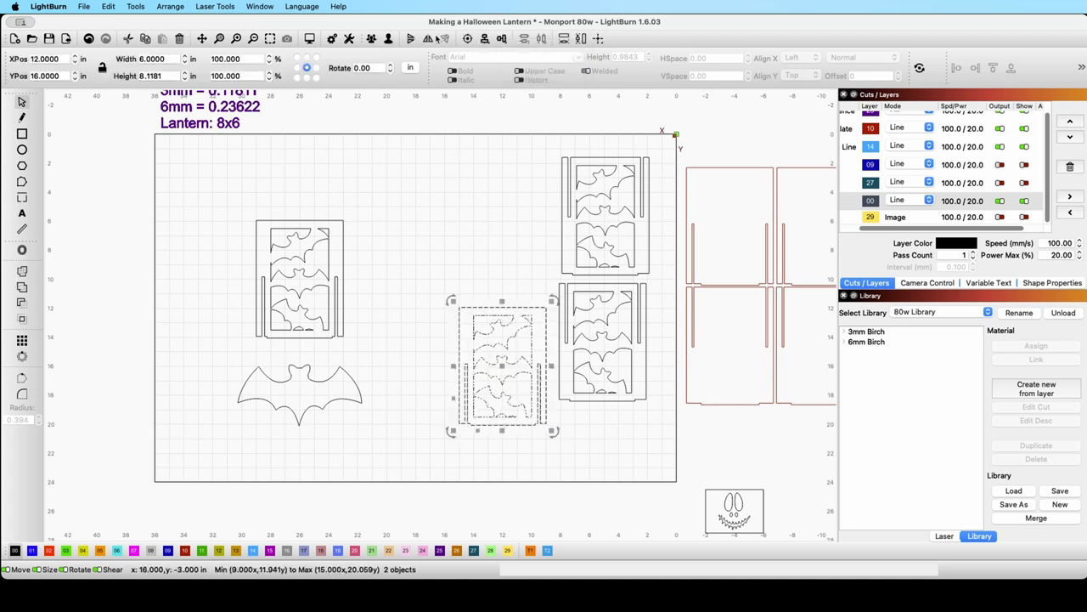
{"action": "left_click", "coordinate": [389, 39]}
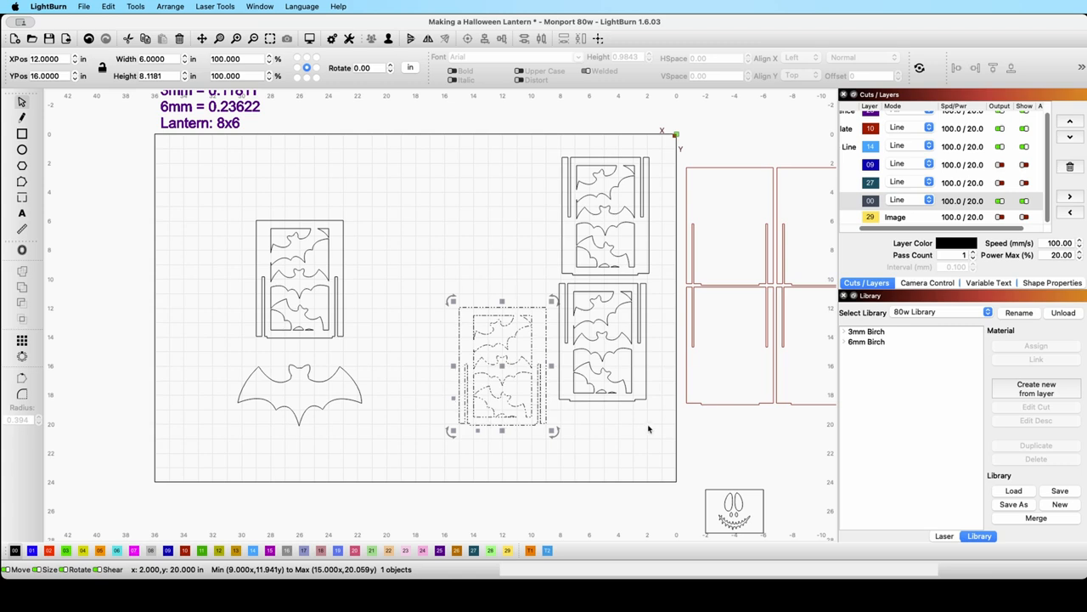
{"action": "left_click", "coordinate": [588, 304]}
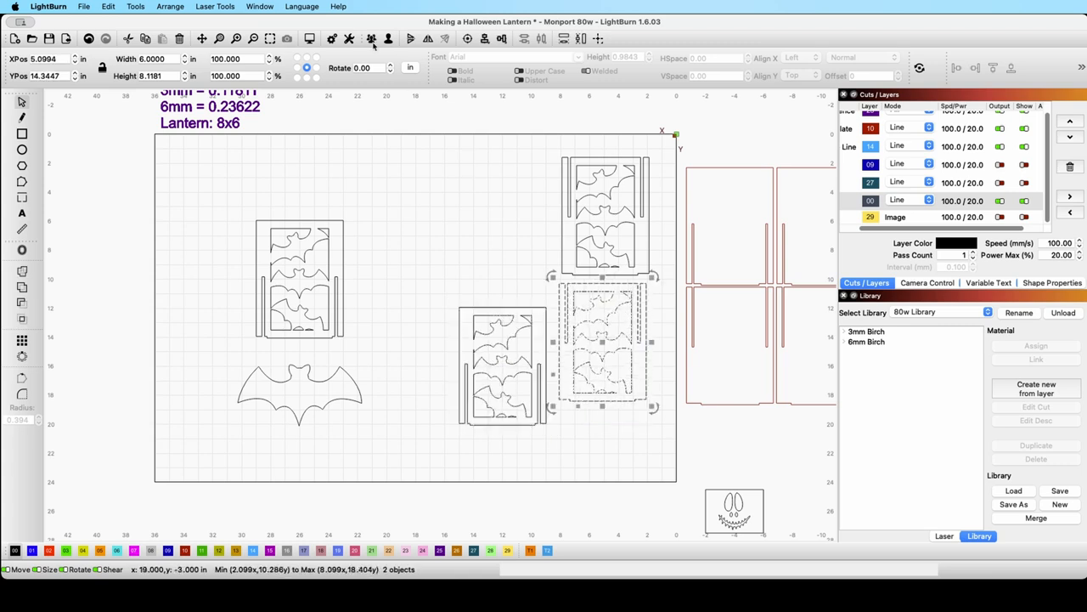
{"action": "left_click_drag", "start_coordinate": [665, 253], "coordinate": [569, 174]}
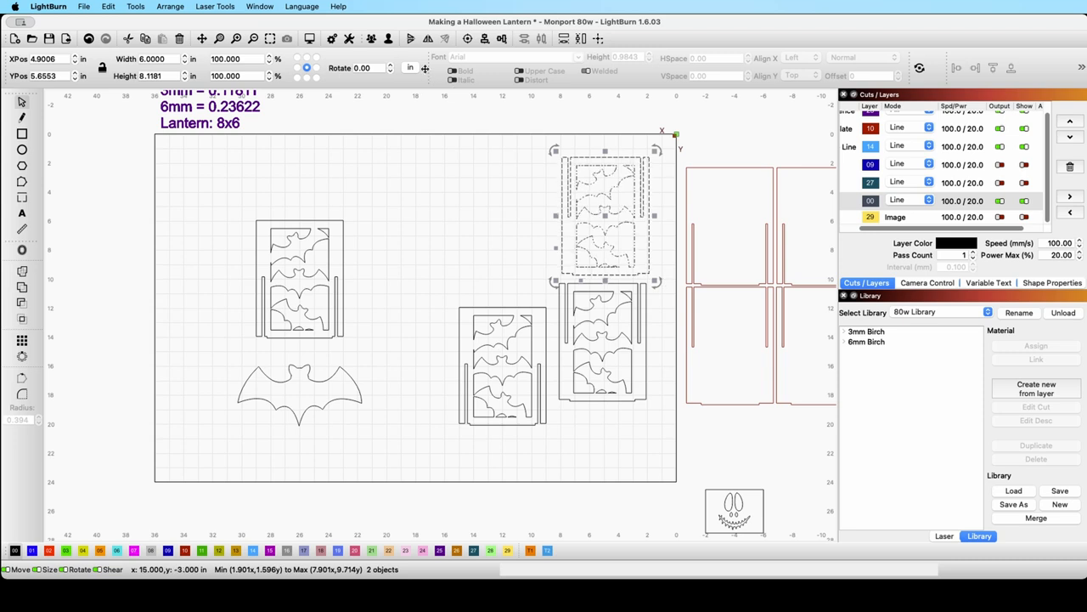
{"action": "left_click_drag", "start_coordinate": [358, 333], "coordinate": [263, 186]}
{"action": "left_click", "coordinate": [371, 40]}
{"action": "left_click", "coordinate": [382, 134]}
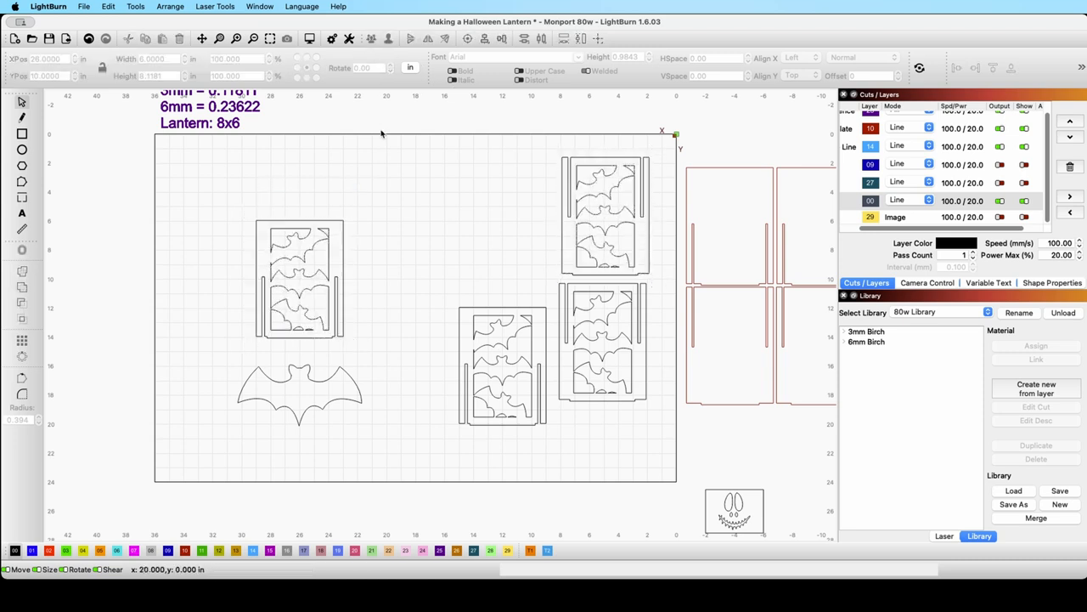
Move the four grouped bat panels into a side-by-side row along the upper edge of the work area.
{"action": "left_click_drag", "start_coordinate": [302, 324], "coordinate": [223, 205]}
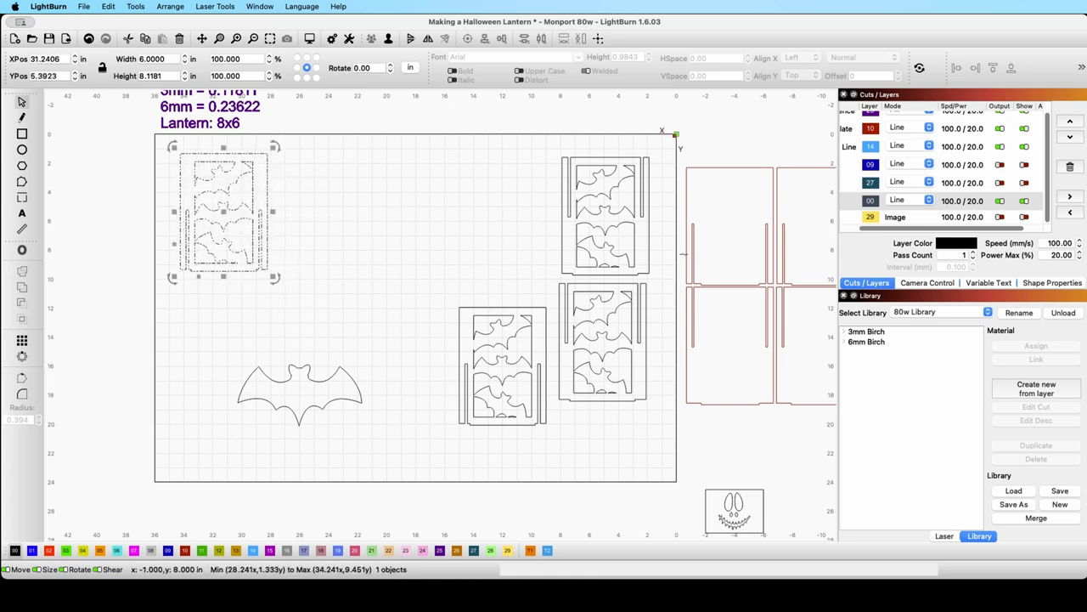
{"action": "left_click", "coordinate": [607, 228]}
{"action": "left_click_drag", "start_coordinate": [606, 228], "coordinate": [320, 212]}
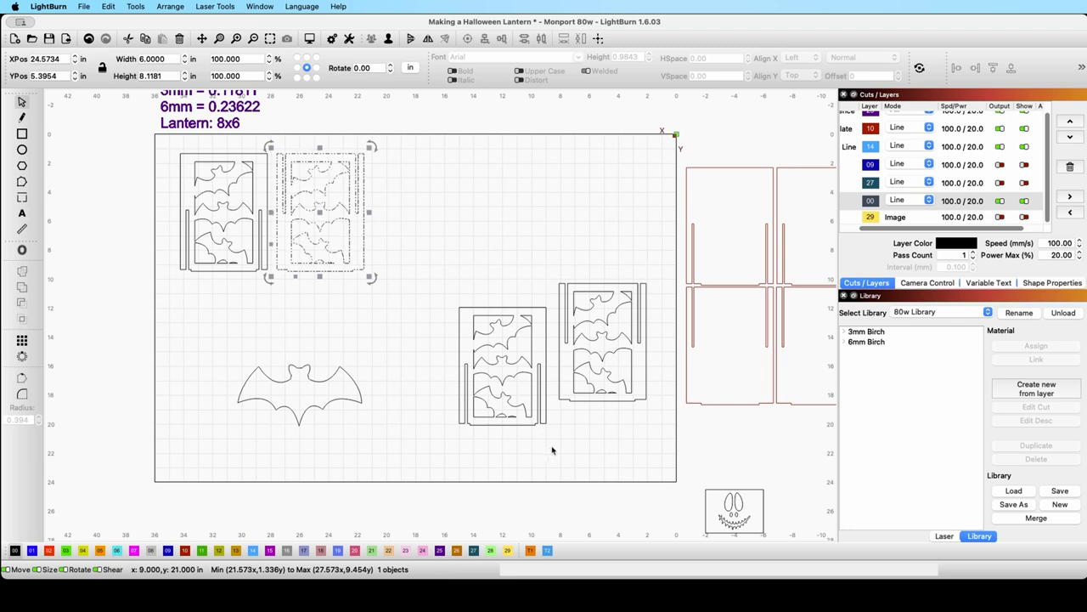
{"action": "left_click_drag", "start_coordinate": [528, 394], "coordinate": [424, 236]}
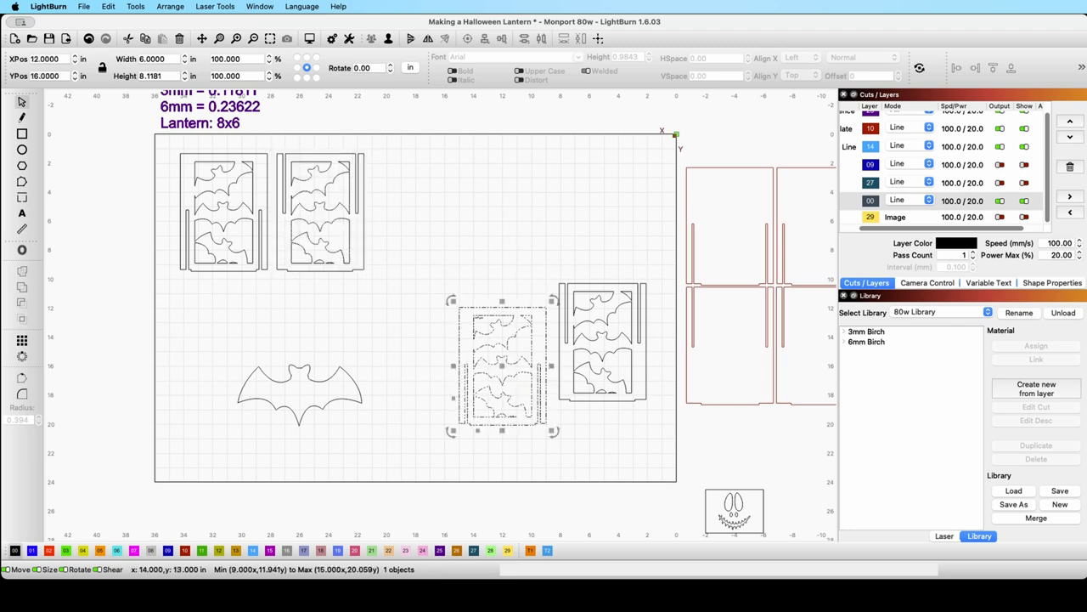
{"action": "left_click_drag", "start_coordinate": [504, 367], "coordinate": [409, 213]}
{"action": "left_click", "coordinate": [589, 322]}
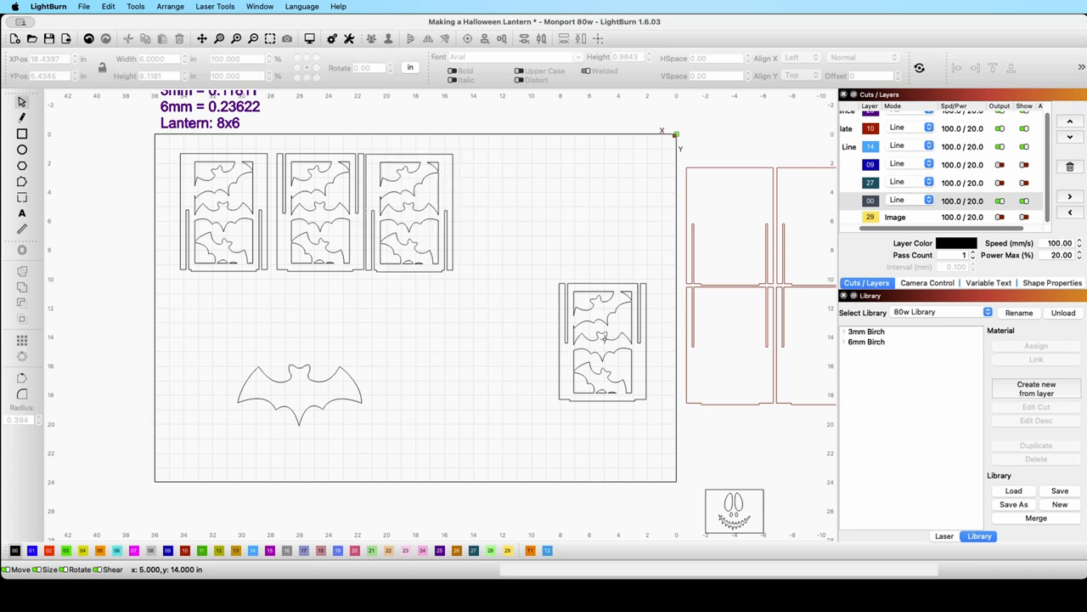
{"action": "left_click_drag", "start_coordinate": [604, 337], "coordinate": [504, 211]}
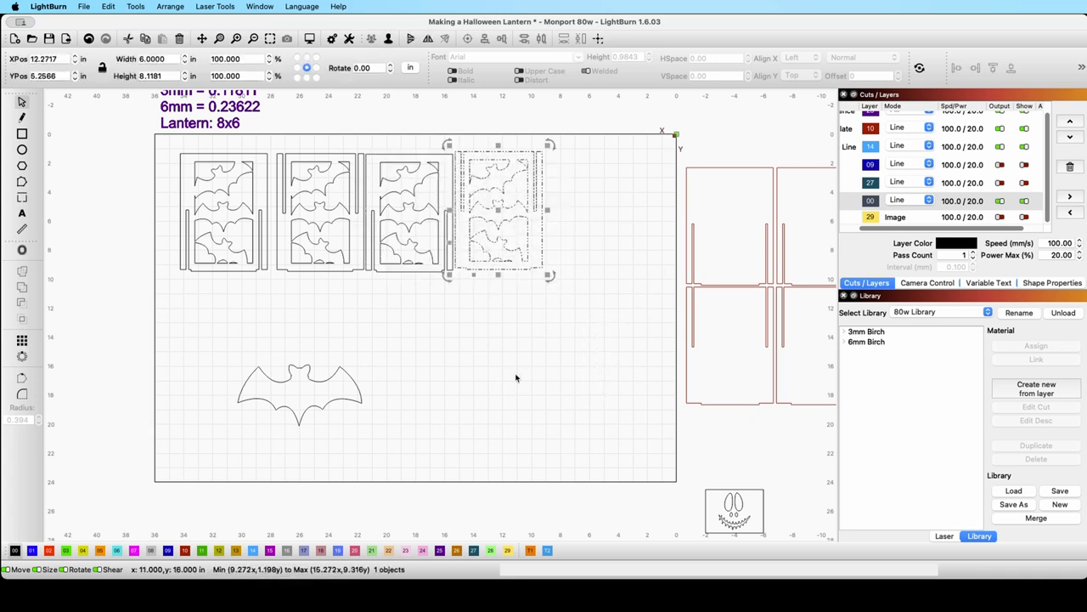
Move the single bat outline off the work area, beneath the red panels, centred at X -9, Y 22 in.
{"action": "left_click", "coordinate": [424, 345]}
{"action": "scroll", "coordinate": [427, 348], "scroll_direction": "up", "scroll_amount": 2}
{"action": "scroll", "coordinate": [434, 355], "scroll_direction": "down", "scroll_amount": 5}
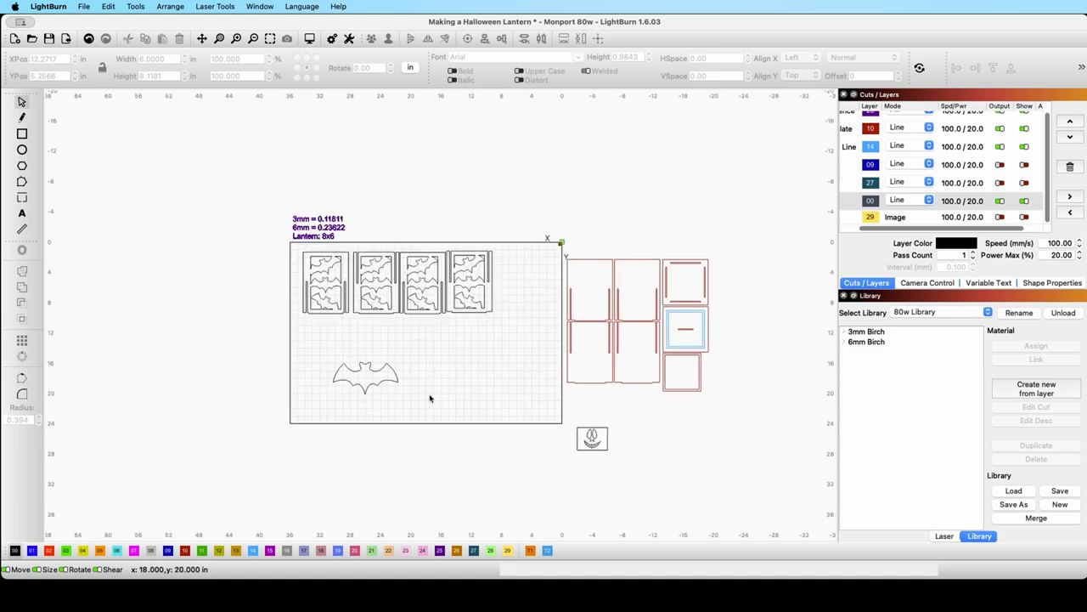
{"action": "left_click_drag", "start_coordinate": [389, 392], "coordinate": [628, 405]}
{"action": "left_click", "coordinate": [753, 447]}
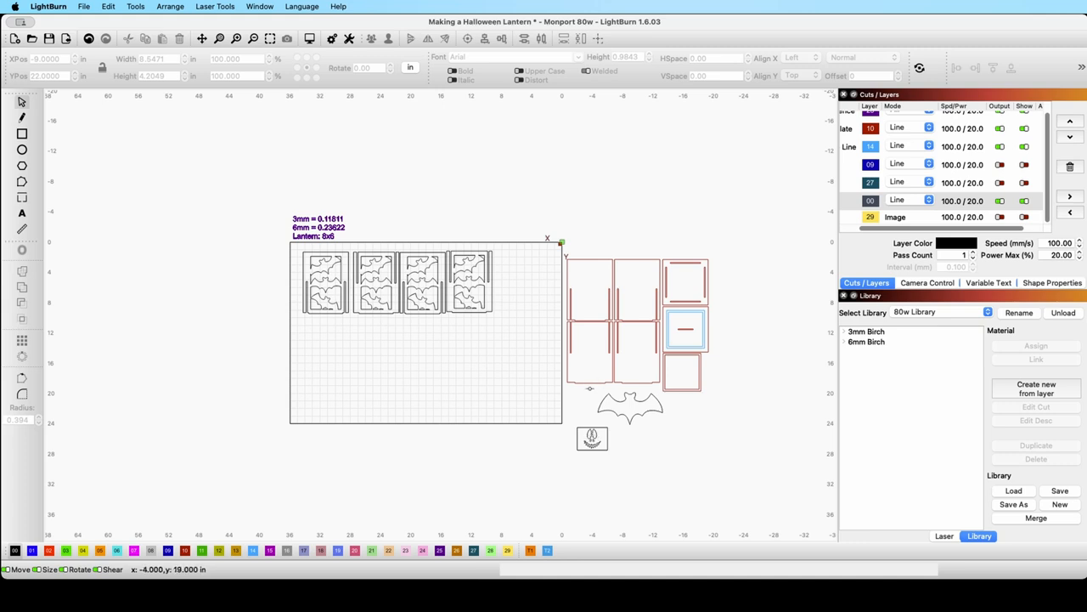
Move one blank red slotted panel onto the work area below the bat panels, centred at X 19, Y 16 in.
{"action": "left_click", "coordinate": [589, 382]}
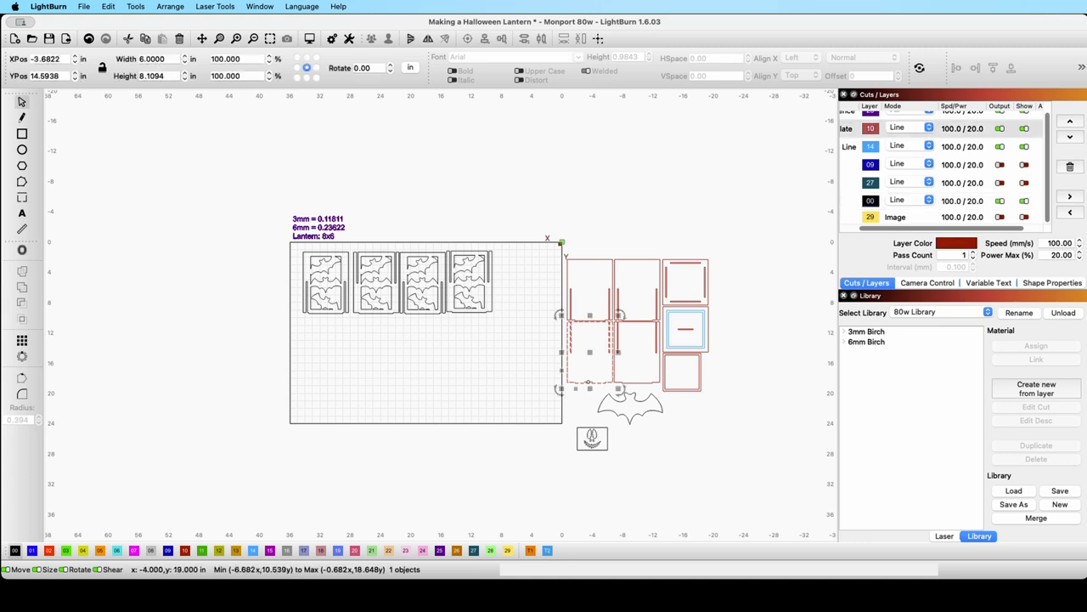
{"action": "left_click_drag", "start_coordinate": [587, 353], "coordinate": [418, 362]}
{"action": "left_click", "coordinate": [522, 378]}
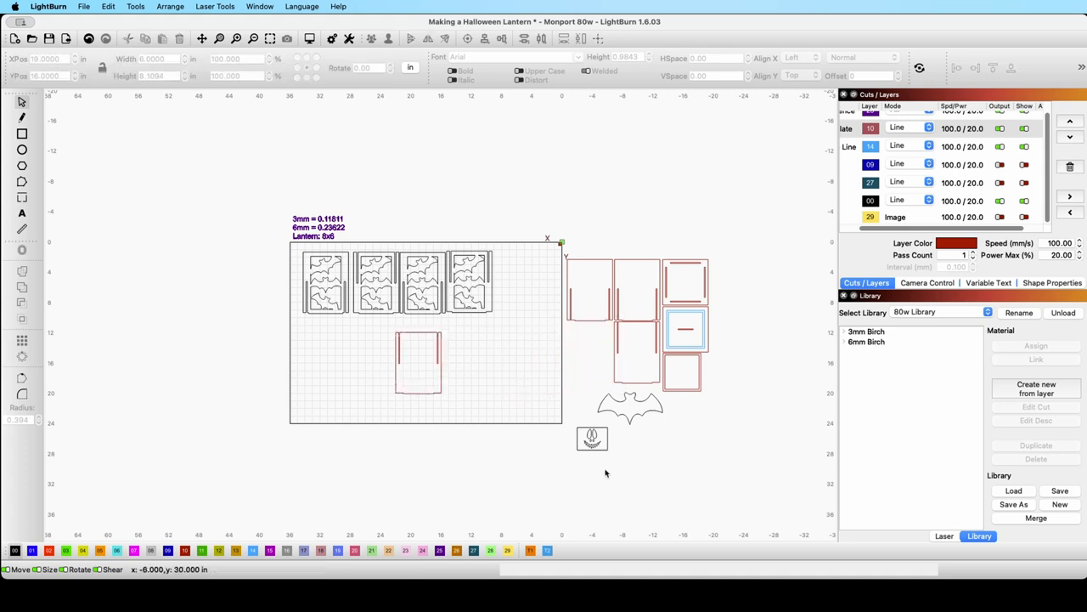
Move the jack-o'-lantern face pieces out of their rectangle onto the blank red panel, centred at X 19, Y 15 in.
{"action": "scroll", "coordinate": [577, 438], "scroll_direction": "up", "scroll_amount": 2}
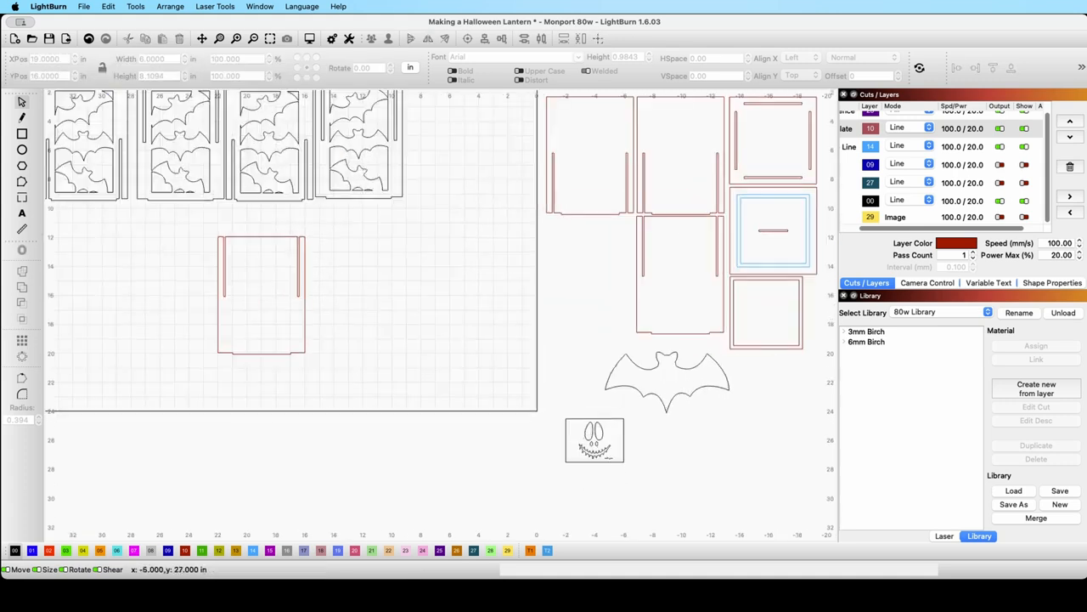
{"action": "left_click", "coordinate": [586, 432]}
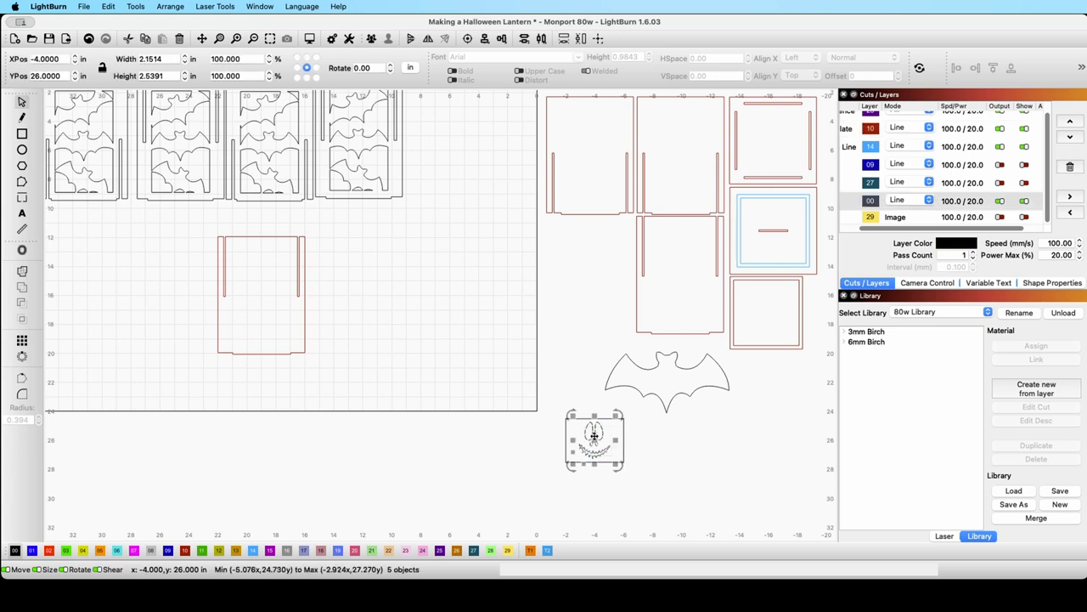
{"action": "left_click_drag", "start_coordinate": [595, 443], "coordinate": [262, 285]}
{"action": "left_click", "coordinate": [417, 336]}
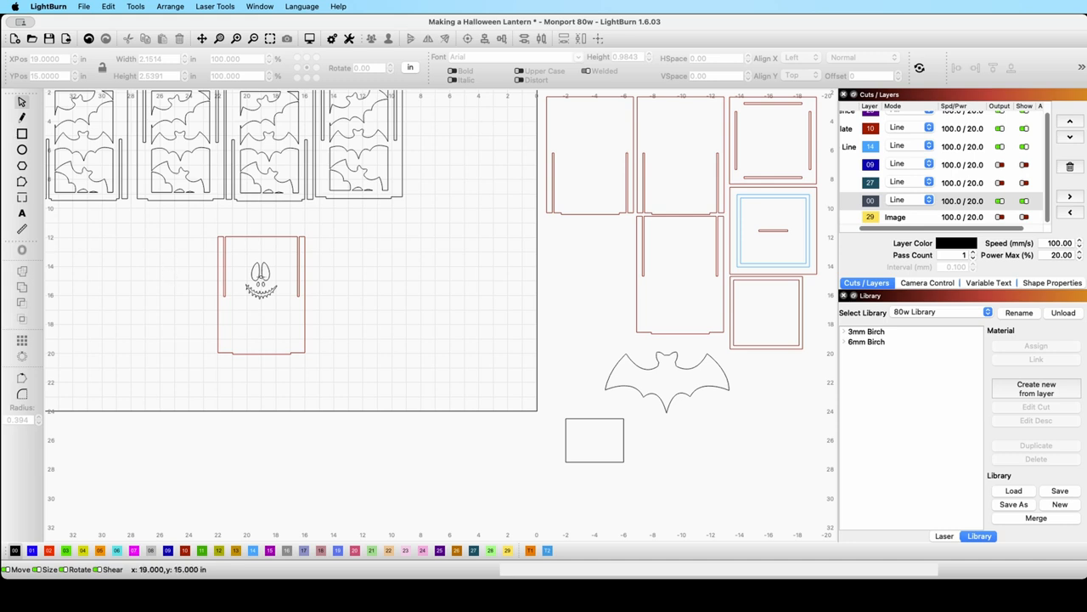
Group the separate jack-o'-lantern face pieces on the red panel into one object.
{"action": "left_click", "coordinate": [260, 280]}
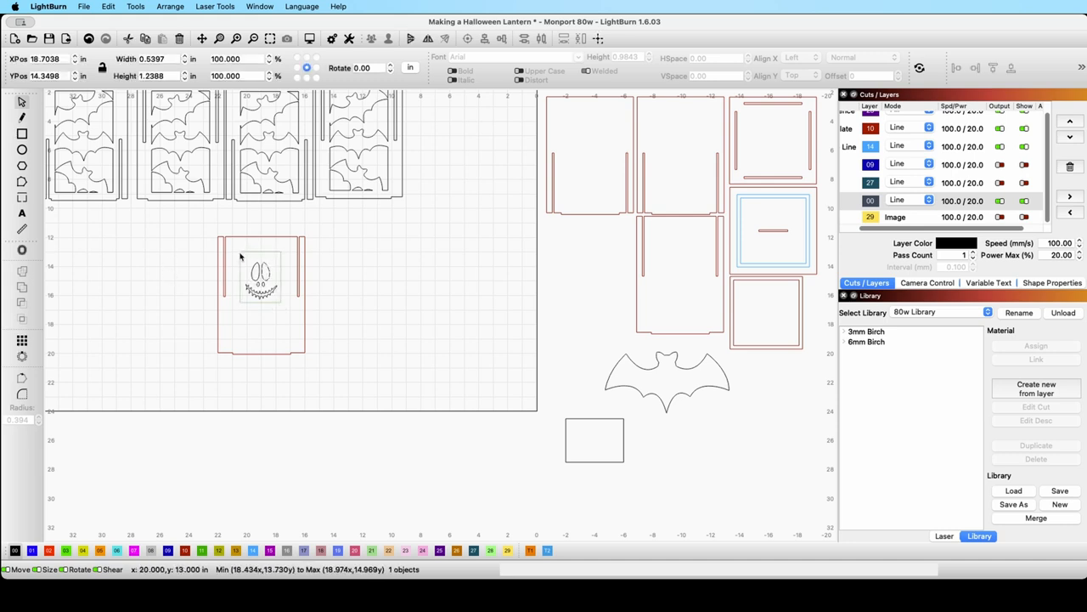
{"action": "left_click_drag", "start_coordinate": [240, 254], "coordinate": [238, 252]}
{"action": "left_click", "coordinate": [371, 40]}
{"action": "left_click", "coordinate": [364, 314]}
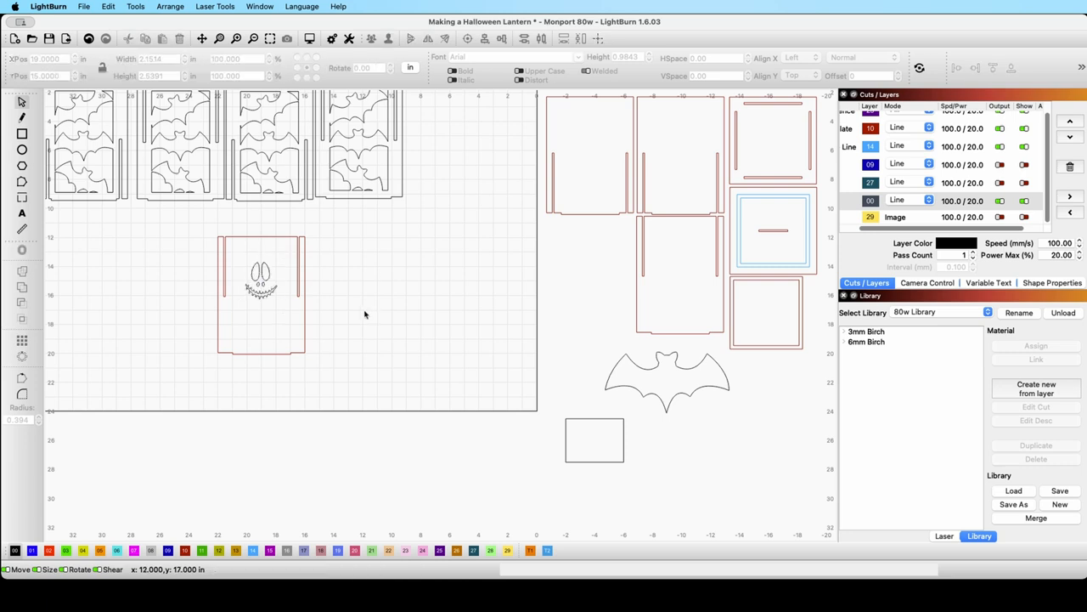
Enlarge the grouped jack-o'-lantern face over the red slotted panel to about 5.04 by 5.95 in.
{"action": "left_click_drag", "start_coordinate": [284, 304], "coordinate": [261, 291]}
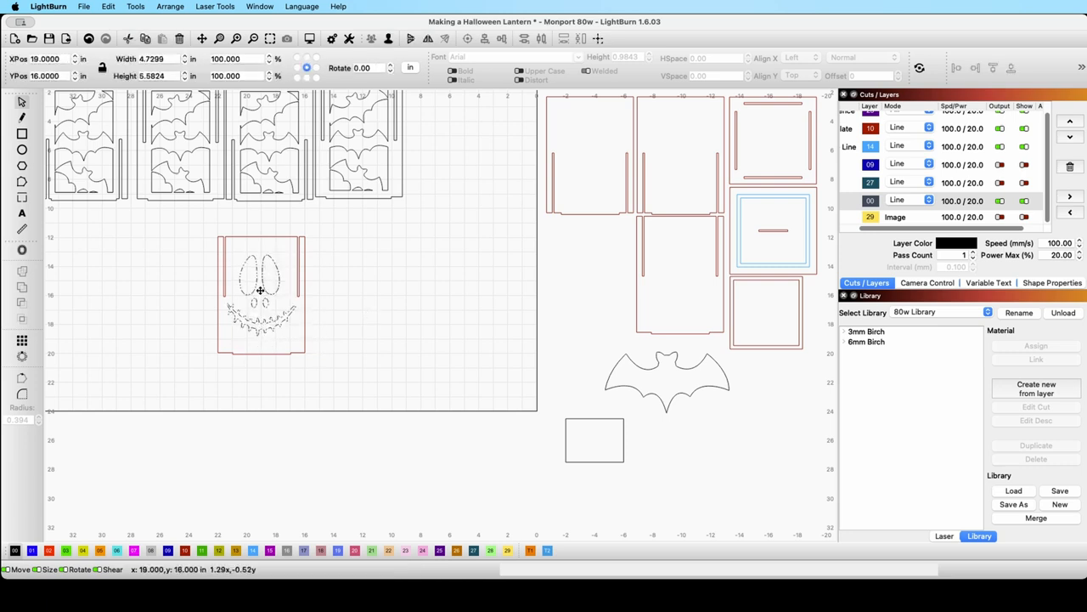
{"action": "left_click", "coordinate": [334, 311]}
{"action": "left_click", "coordinate": [259, 302]}
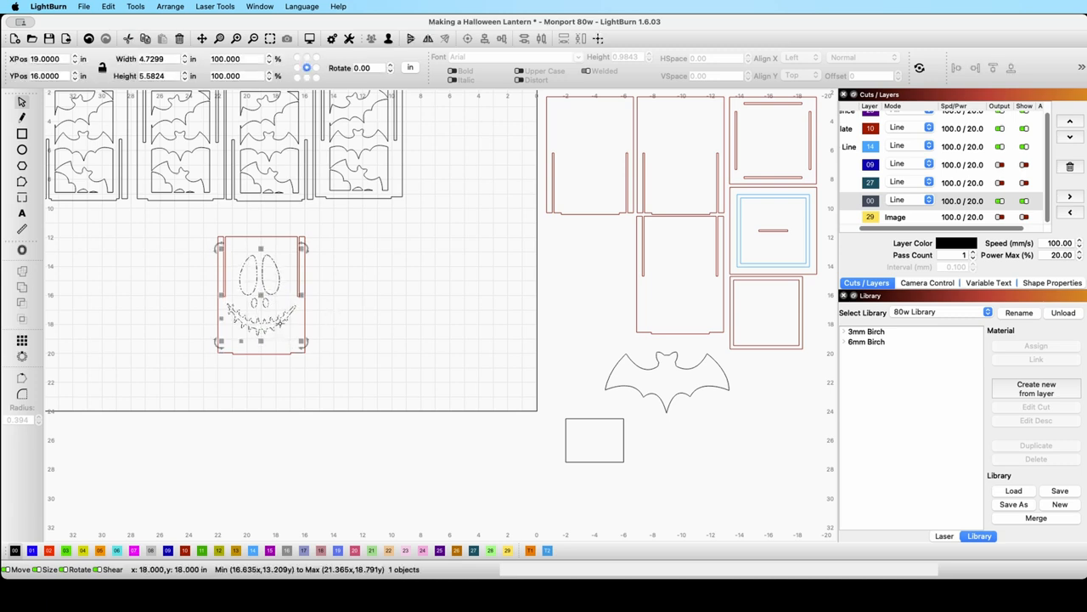
{"action": "left_click_drag", "start_coordinate": [301, 340], "coordinate": [194, 275]}
{"action": "left_click", "coordinate": [335, 356]}
Align the red panel and the jack-o'-lantern face on their vertical and horizontal centres.
{"action": "left_click_drag", "start_coordinate": [195, 234], "coordinate": [196, 231]}
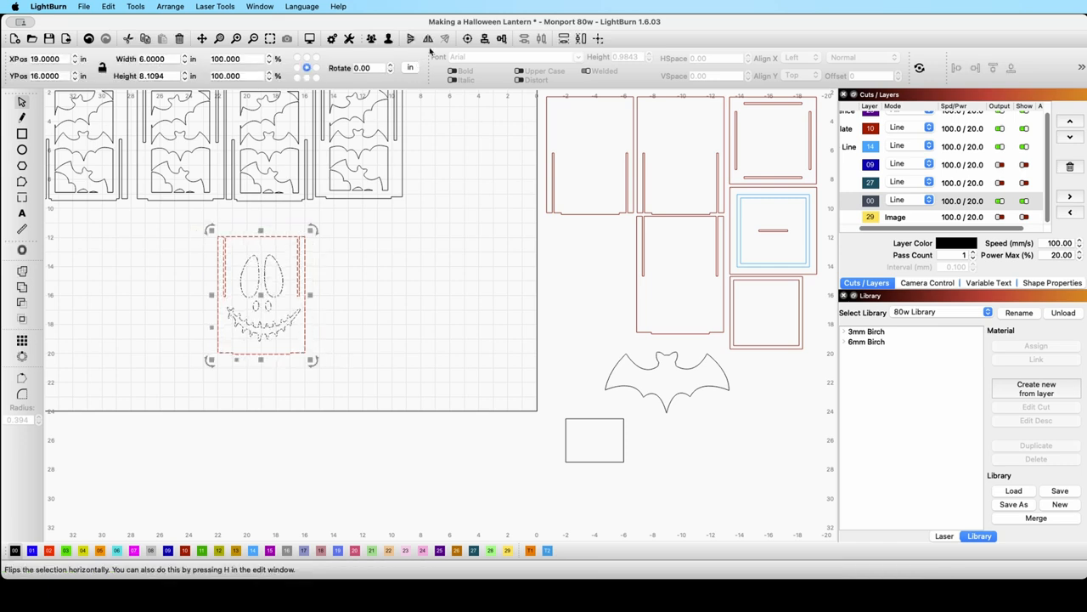
{"action": "left_click", "coordinate": [484, 40]}
{"action": "left_click", "coordinate": [532, 56]}
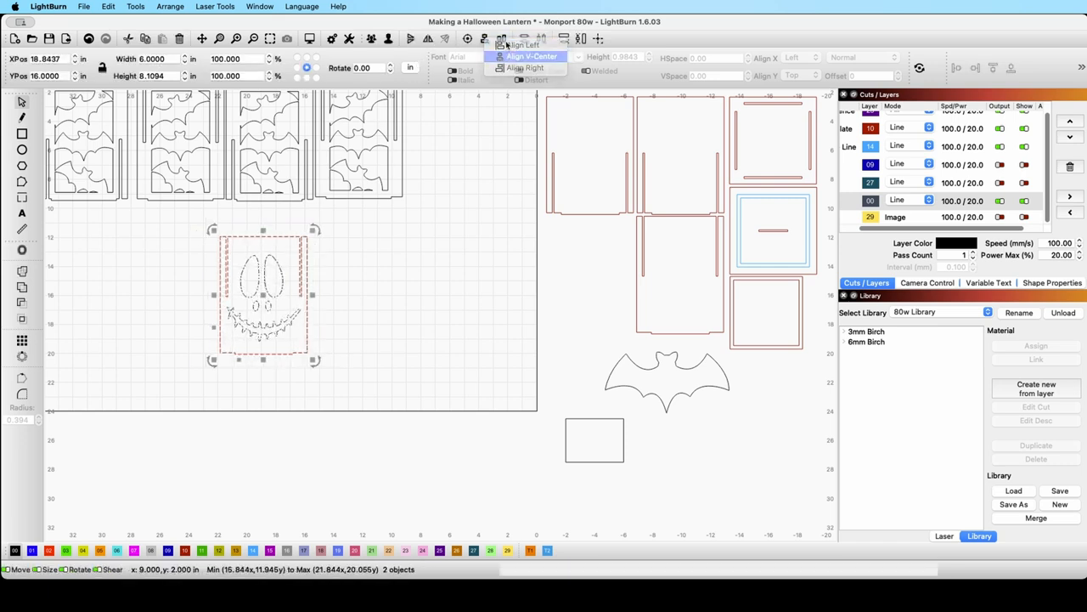
{"action": "left_click", "coordinate": [501, 39]}
{"action": "left_click", "coordinate": [532, 56]}
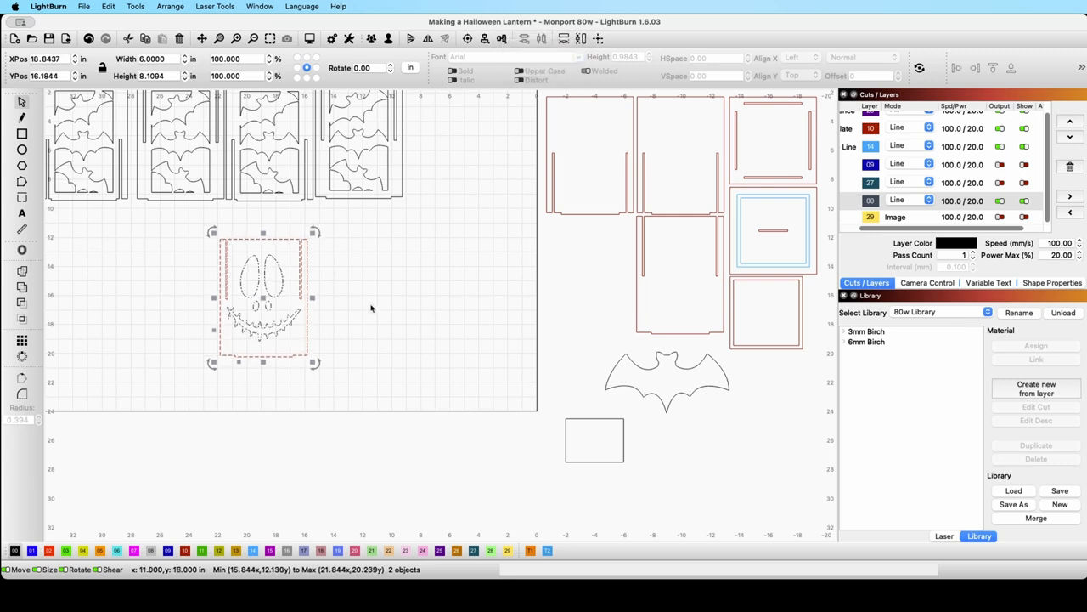
{"action": "left_click", "coordinate": [367, 350]}
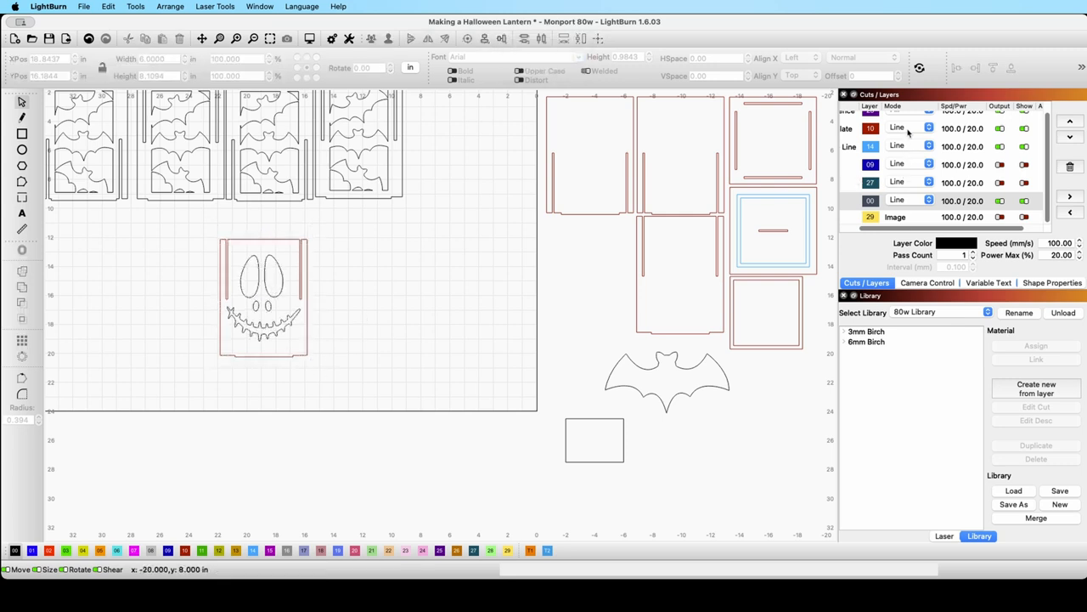
Preview the layer 00 shapes as solid areas using Fill mode, and return the layer to Line.
{"action": "left_click", "coordinate": [907, 201]}
{"action": "left_click", "coordinate": [897, 212]}
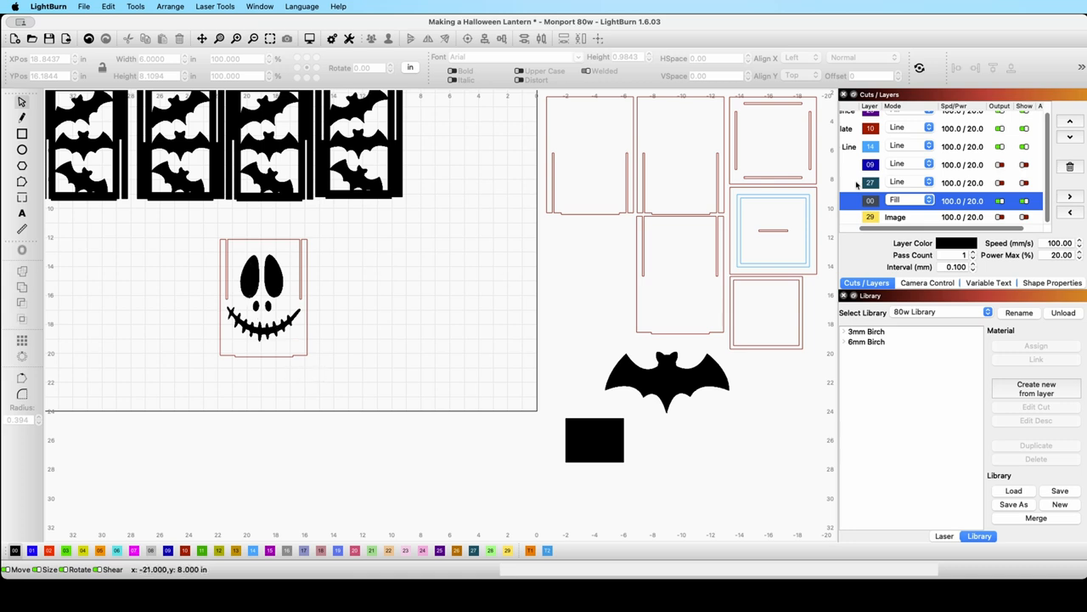
{"action": "left_click", "coordinate": [918, 200]}
{"action": "left_click", "coordinate": [900, 187]}
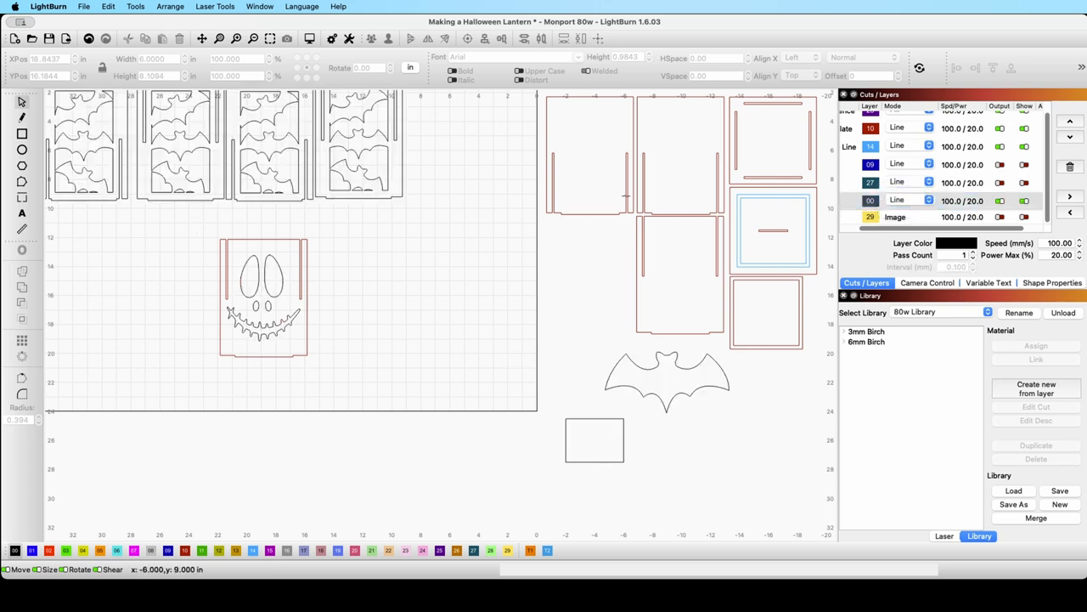
Move the red slotted panel away from the face and off the work area, centred at about X -3.44, Y 14.74 in.
{"action": "left_click_drag", "start_coordinate": [306, 306], "coordinate": [627, 284]}
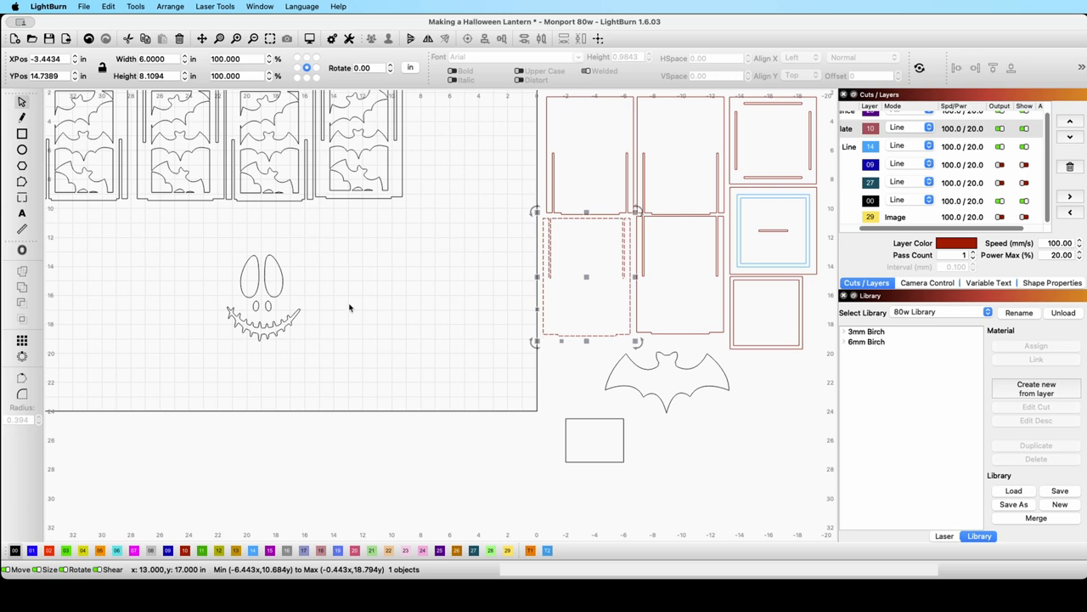
{"action": "scroll", "coordinate": [348, 307], "scroll_direction": "up", "scroll_amount": 1}
{"action": "scroll", "coordinate": [348, 307], "scroll_direction": "down", "scroll_amount": 5}
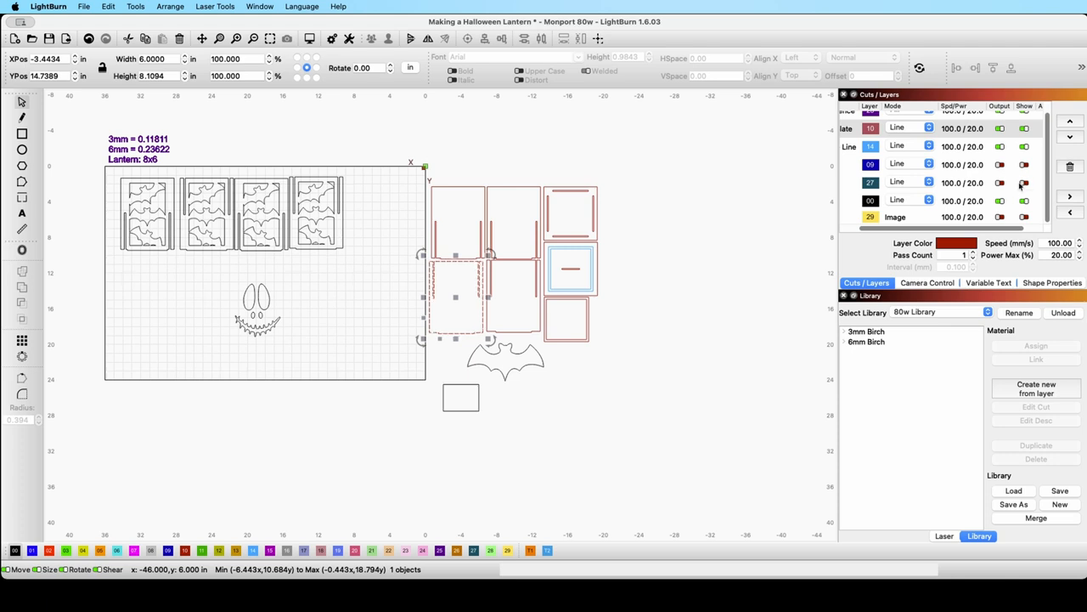
Show layer 27 with its output enabled, examine its Halloween panel and topper designs, and turn the layer off again.
{"action": "left_click", "coordinate": [1025, 183]}
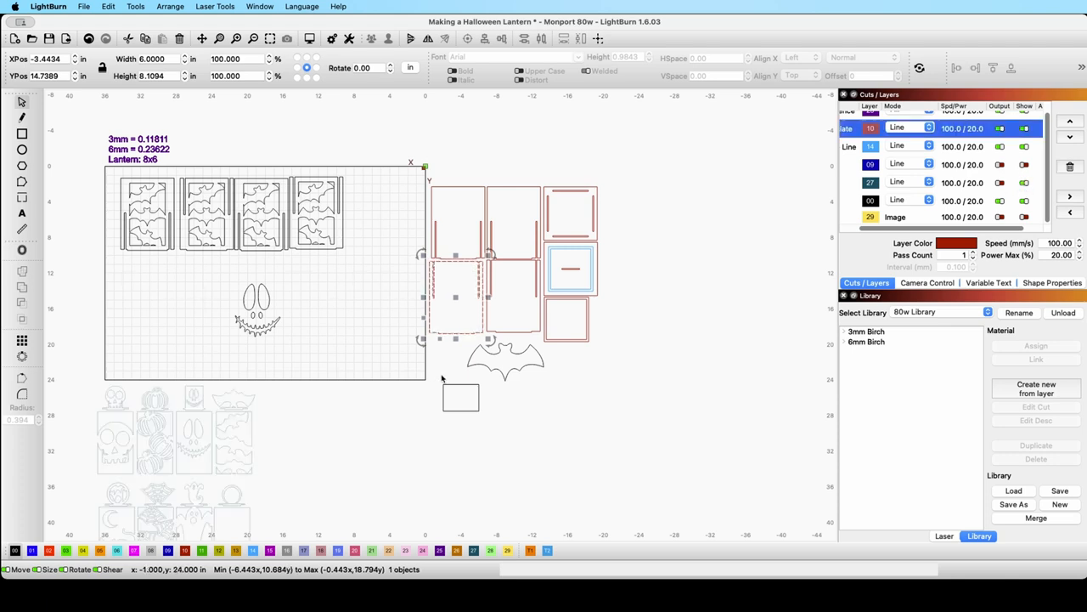
{"action": "left_click", "coordinate": [1000, 183]}
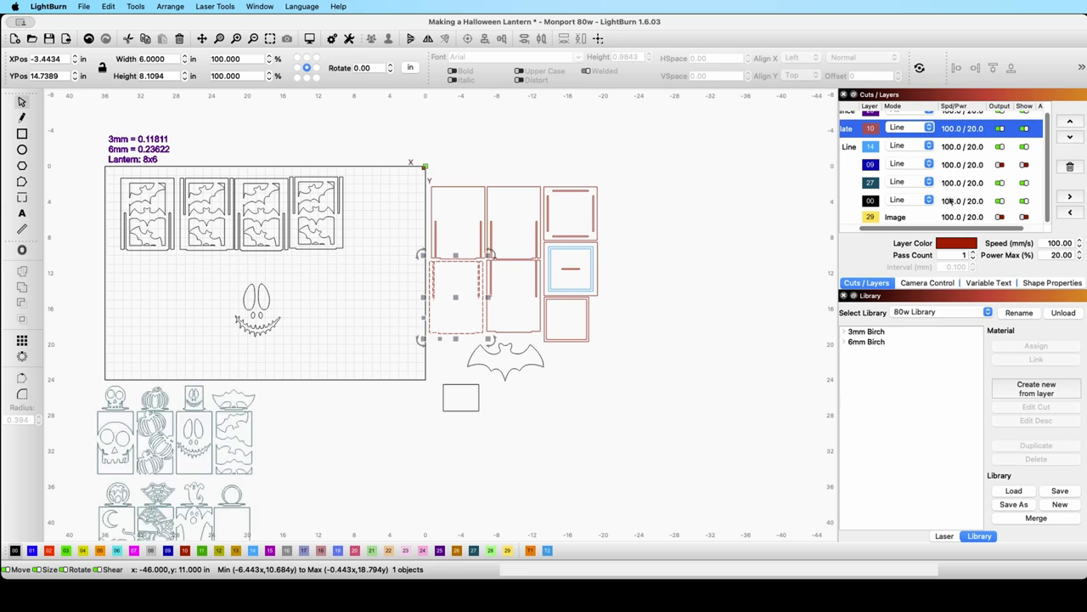
{"action": "left_click_drag", "start_coordinate": [294, 396], "coordinate": [501, 227]}
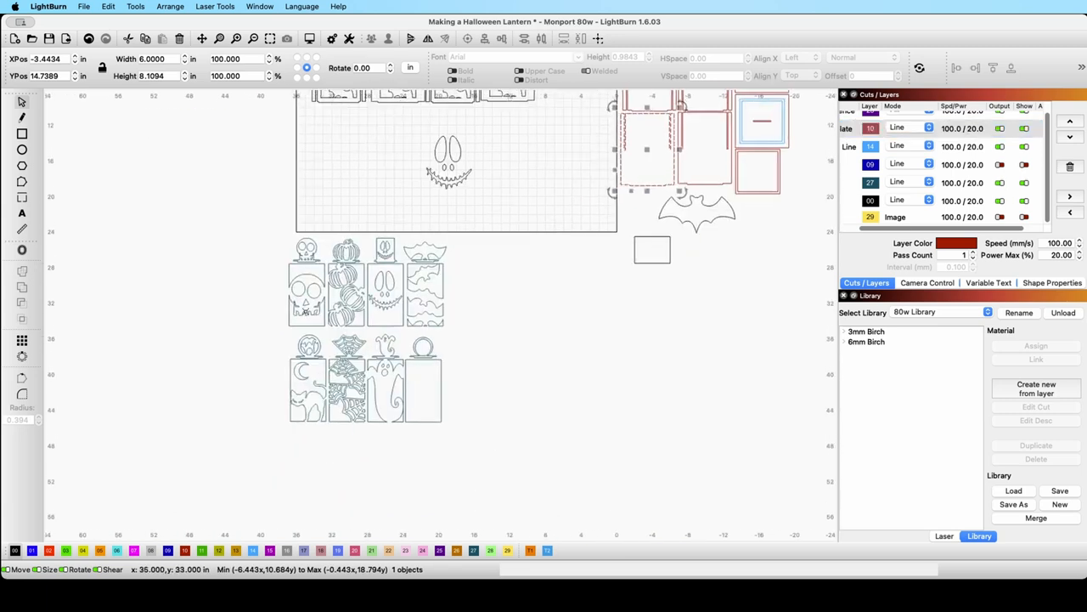
{"action": "scroll", "coordinate": [306, 287], "scroll_direction": "down", "scroll_amount": 2}
{"action": "scroll", "coordinate": [305, 287], "scroll_direction": "up", "scroll_amount": 3}
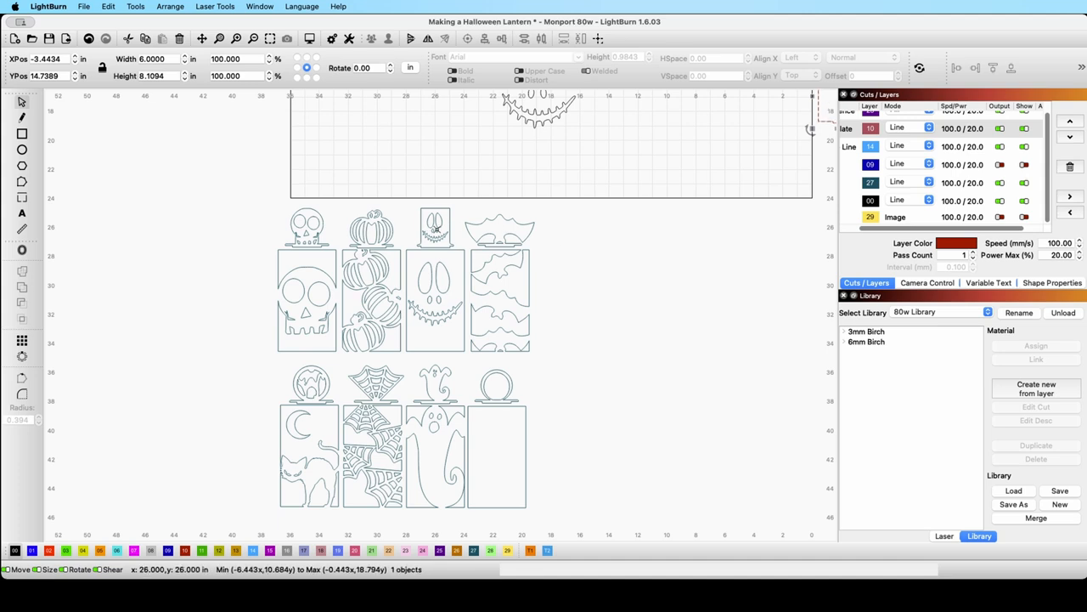
{"action": "scroll", "coordinate": [563, 322], "scroll_direction": "down", "scroll_amount": 2}
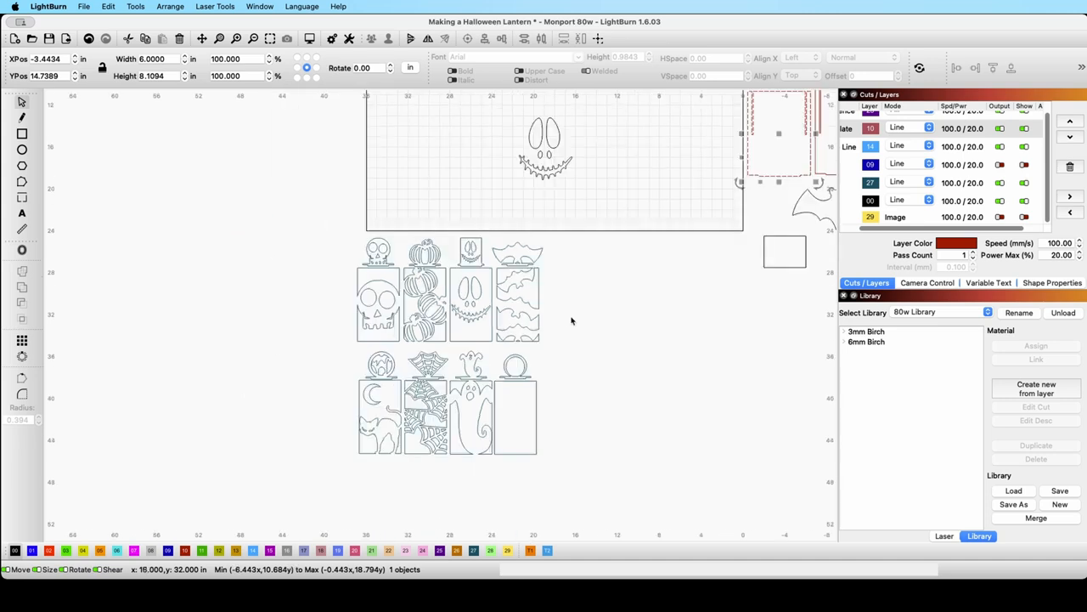
{"action": "left_click_drag", "start_coordinate": [569, 310], "coordinate": [517, 328]}
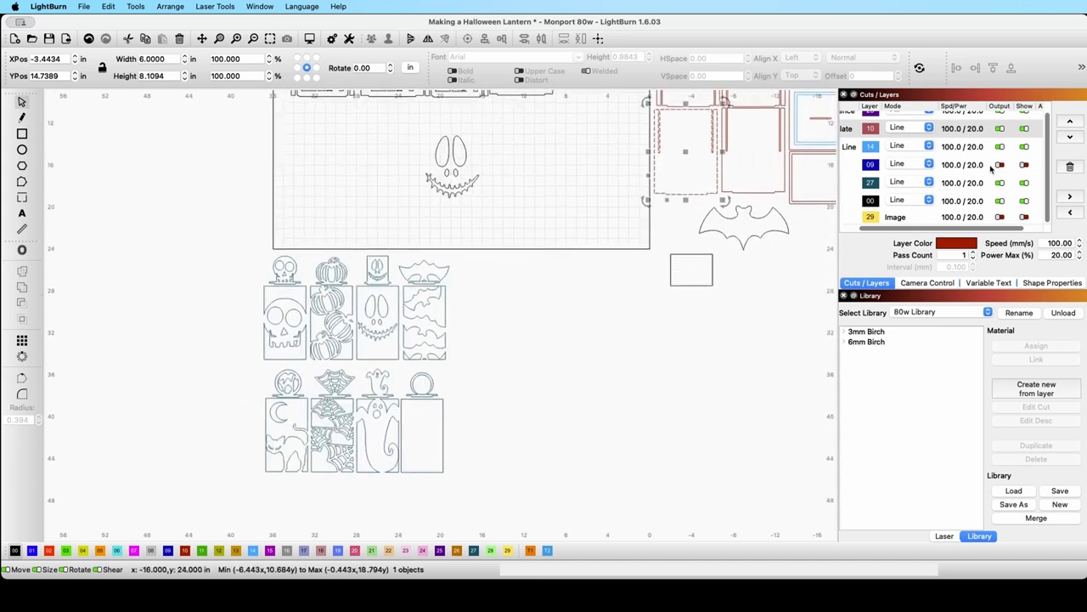
{"action": "left_click", "coordinate": [1026, 183]}
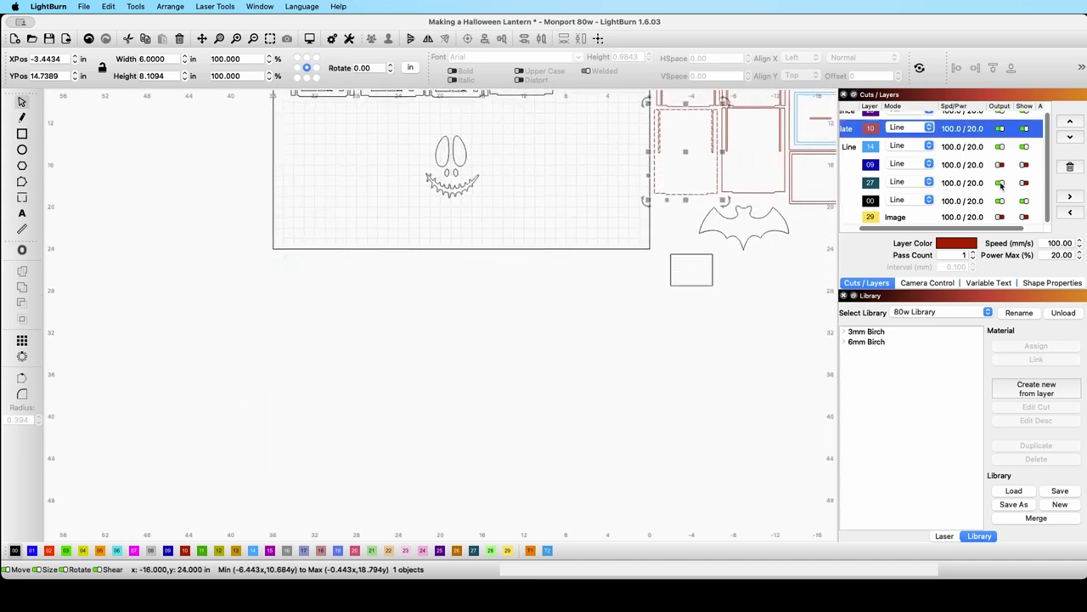
{"action": "left_click_drag", "start_coordinate": [519, 212], "coordinate": [508, 316]}
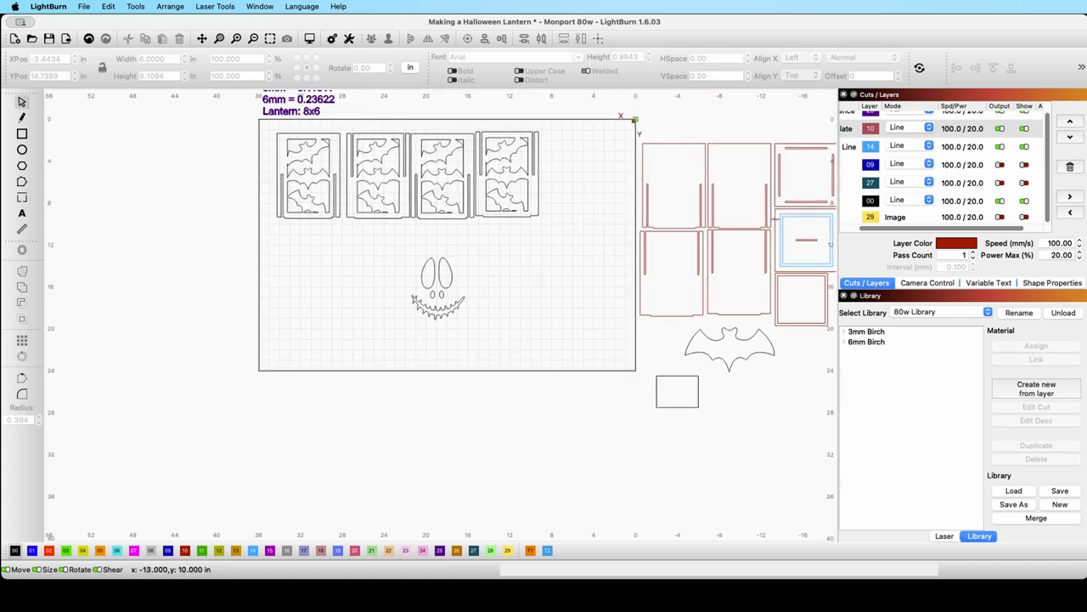
Check the dimensions of the lowest red square piece and the plate with the blue inner squares.
{"action": "scroll", "coordinate": [806, 176], "scroll_direction": "right", "scroll_amount": 5}
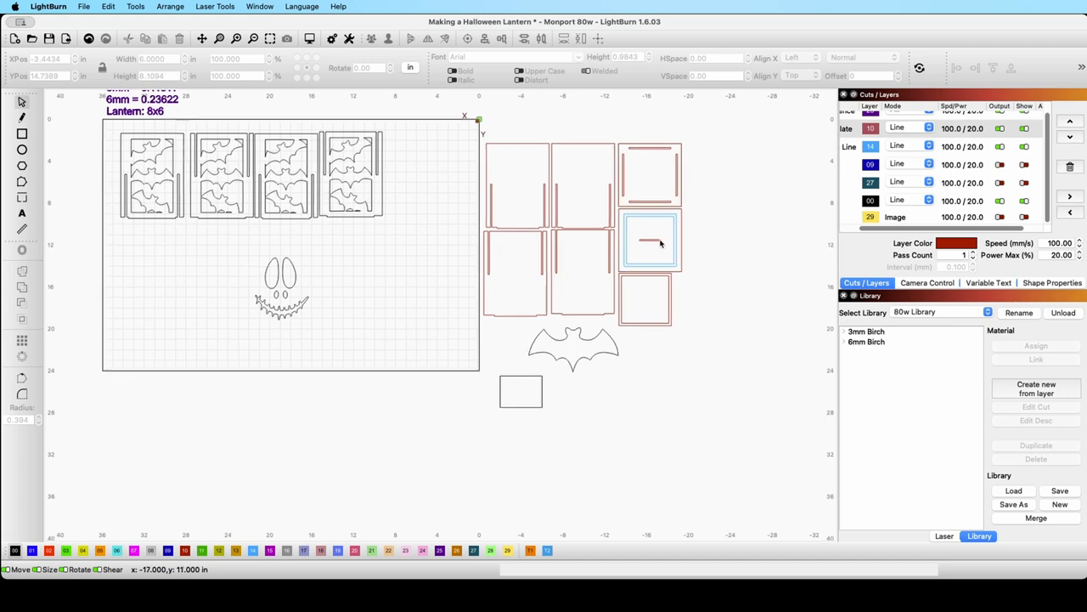
{"action": "left_click", "coordinate": [670, 311]}
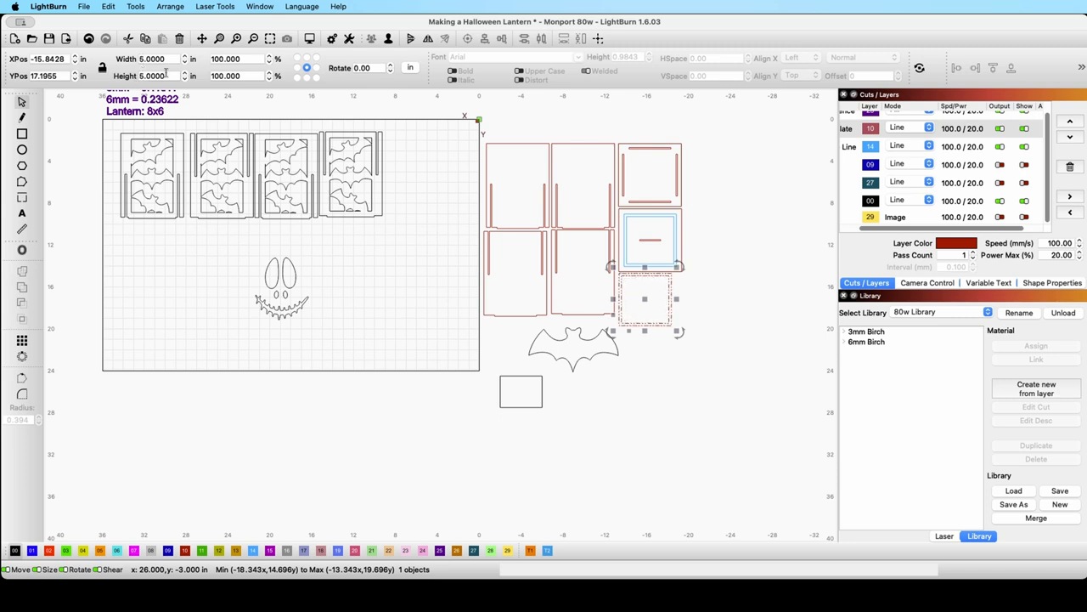
{"action": "left_click", "coordinate": [679, 230]}
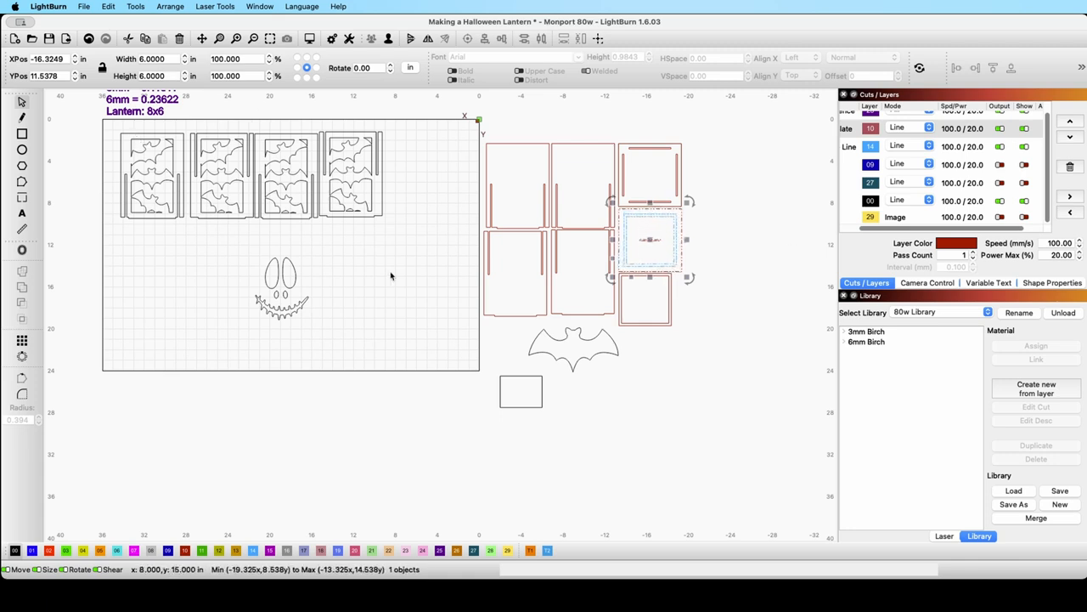
Draw a rectangle about 8 by 7 in on the work area, beside the jack-o'-lantern face.
{"action": "left_click", "coordinate": [60, 191]}
{"action": "left_click", "coordinate": [22, 134]}
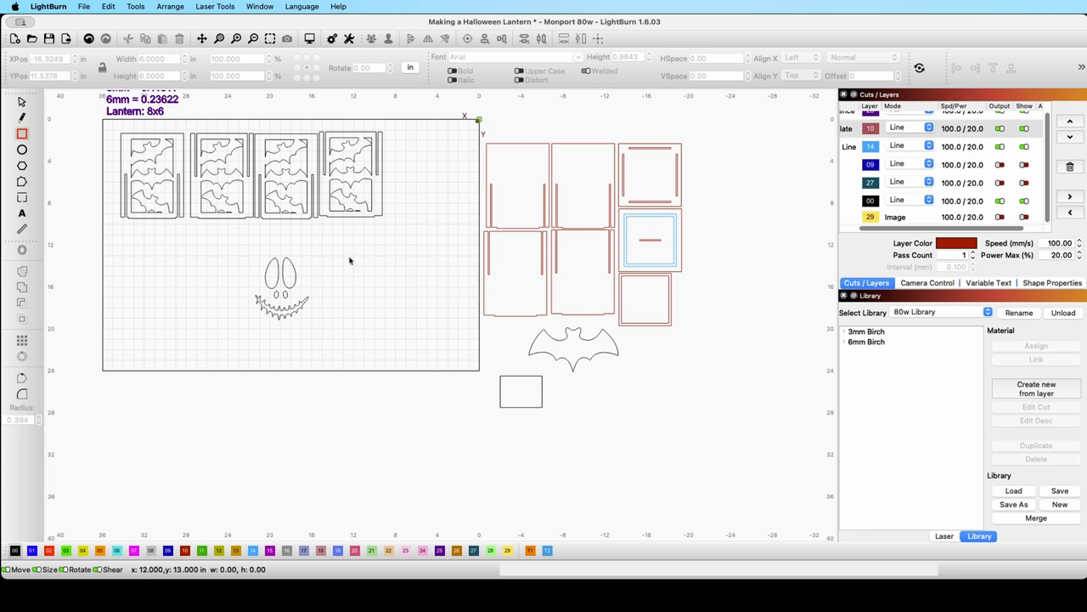
{"action": "left_click_drag", "start_coordinate": [343, 245], "coordinate": [425, 317]}
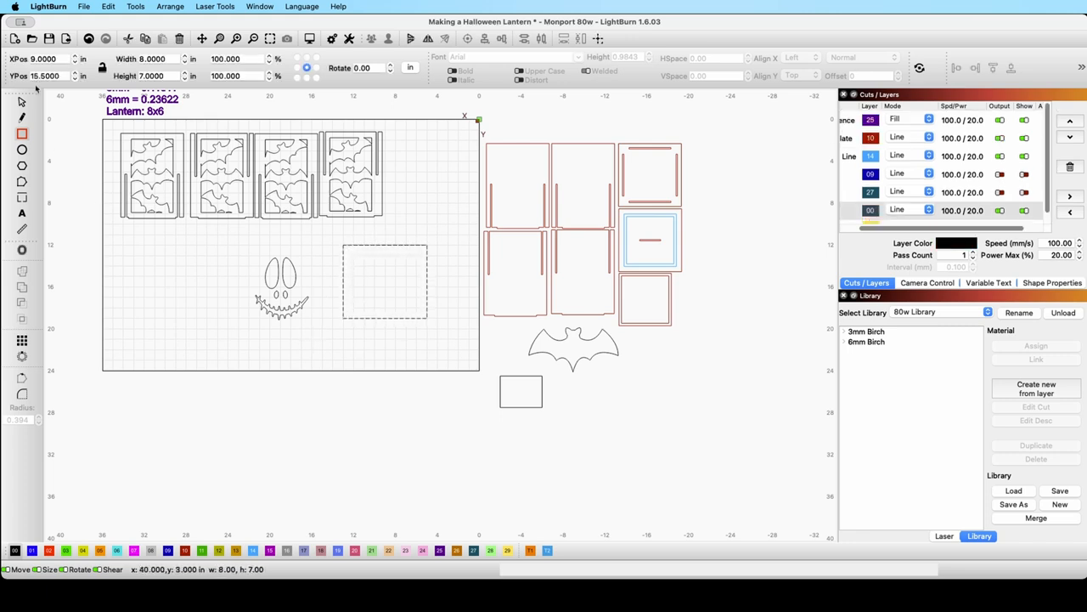
Move the jack-o'-lantern face off the work area, beneath the red pieces, centred at X -14, Y 28 in.
{"action": "left_click", "coordinate": [23, 102]}
{"action": "left_click_drag", "start_coordinate": [316, 333], "coordinate": [253, 253]}
{"action": "left_click_drag", "start_coordinate": [280, 294], "coordinate": [621, 414]}
{"action": "scroll", "coordinate": [398, 209], "scroll_direction": "up", "scroll_amount": 3}
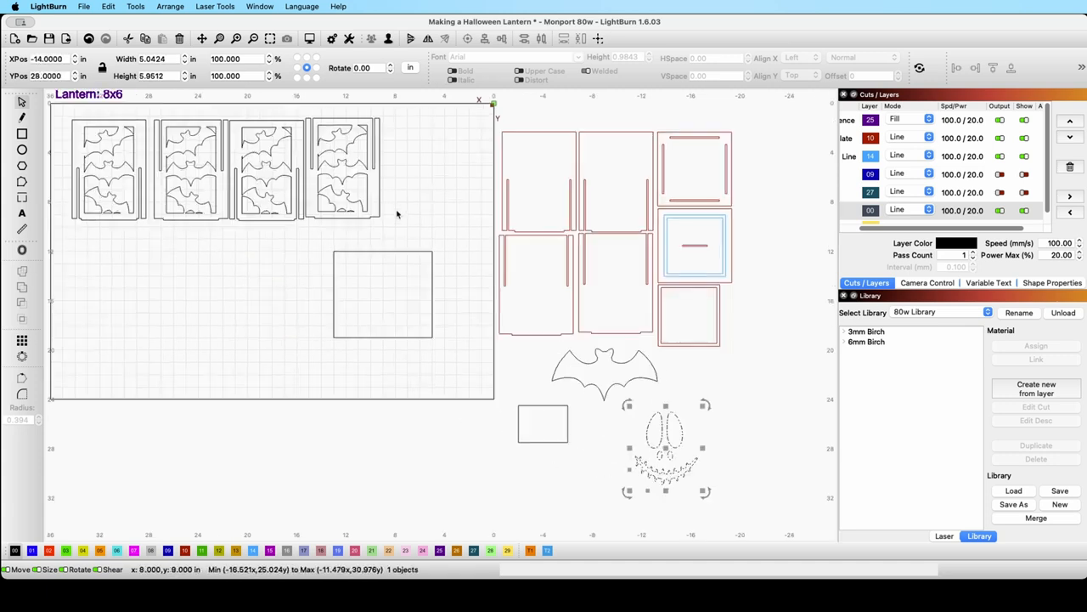
Set the new rectangle's width and height to 6 in each.
{"action": "left_click", "coordinate": [437, 260]}
{"action": "left_click", "coordinate": [439, 259]}
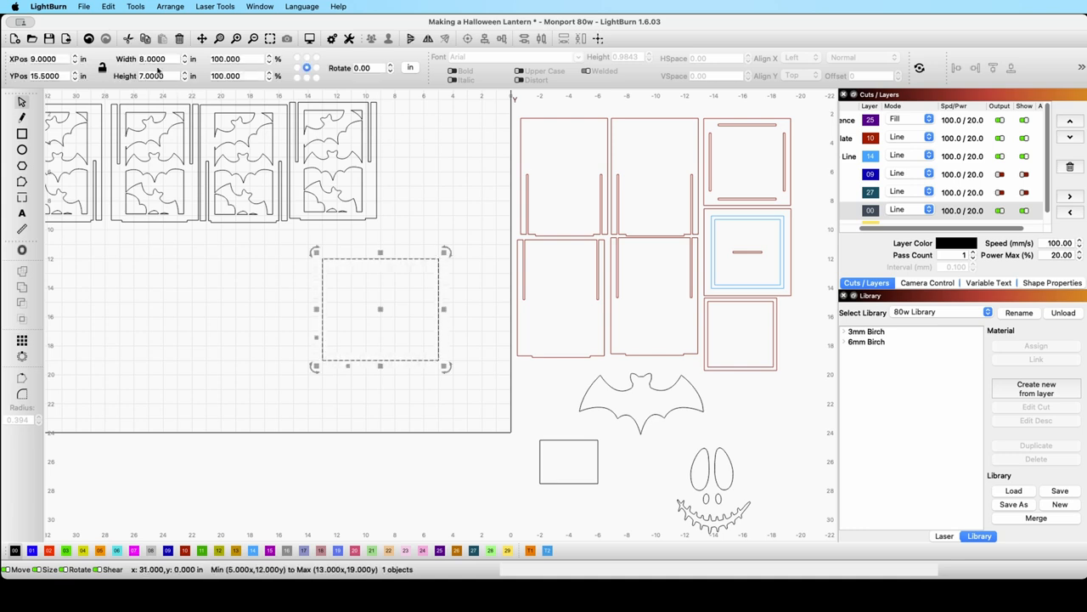
{"action": "left_click_drag", "start_coordinate": [168, 59], "coordinate": [128, 54]}
{"action": "type", "text": "6"}
{"action": "key", "text": "Tab"}
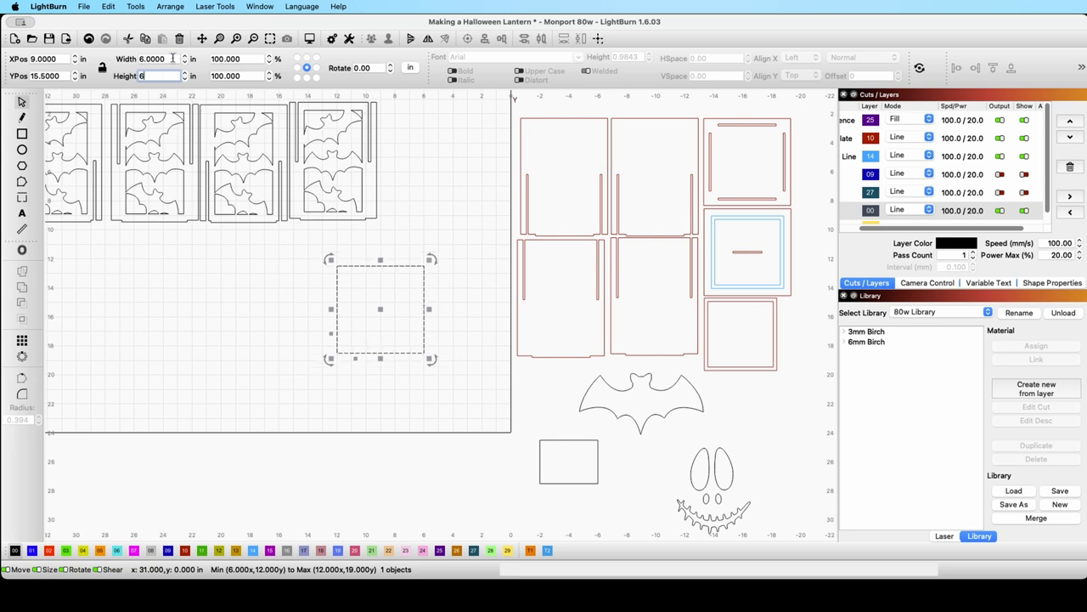
{"action": "type", "text": "6"}
{"action": "key", "text": "Tab"}
{"action": "left_click", "coordinate": [22, 134]}
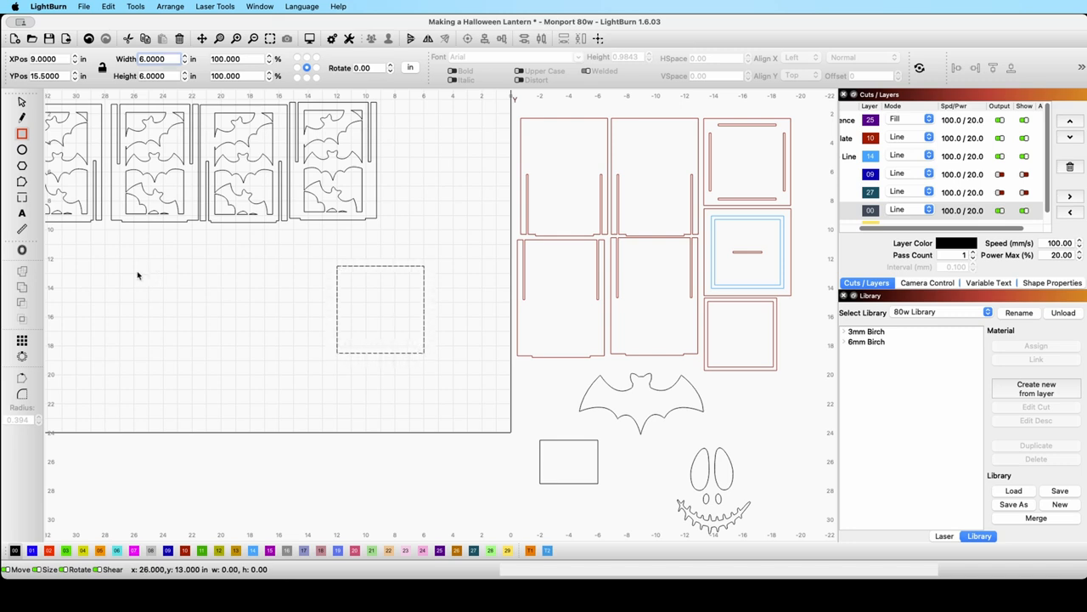
{"action": "left_click_drag", "start_coordinate": [45, 151], "coordinate": [192, 366]}
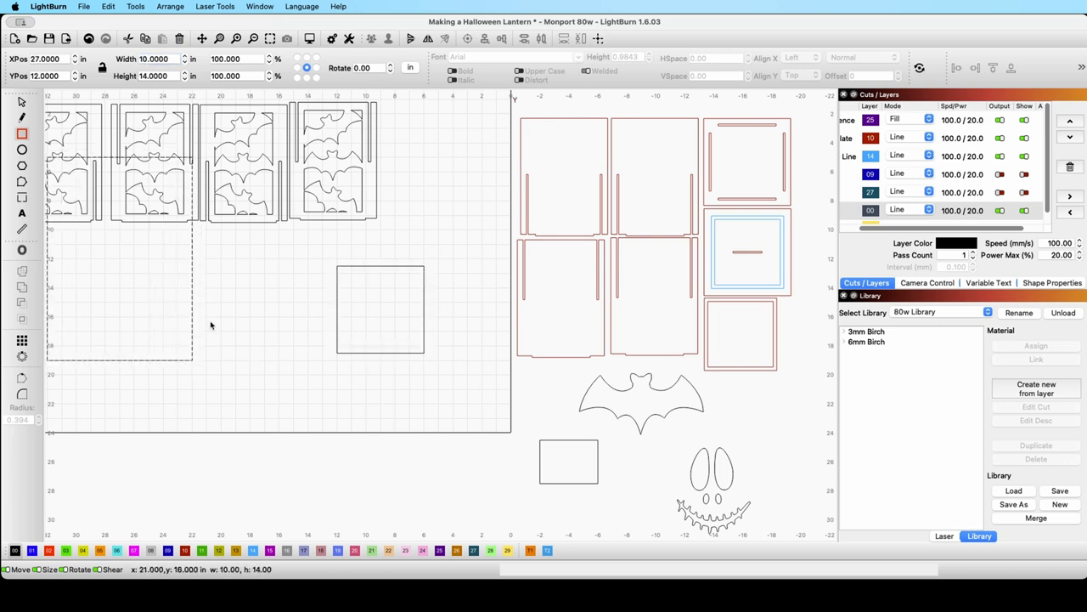
{"action": "left_click_drag", "start_coordinate": [250, 316], "coordinate": [253, 323]}
{"action": "left_click", "coordinate": [22, 102]}
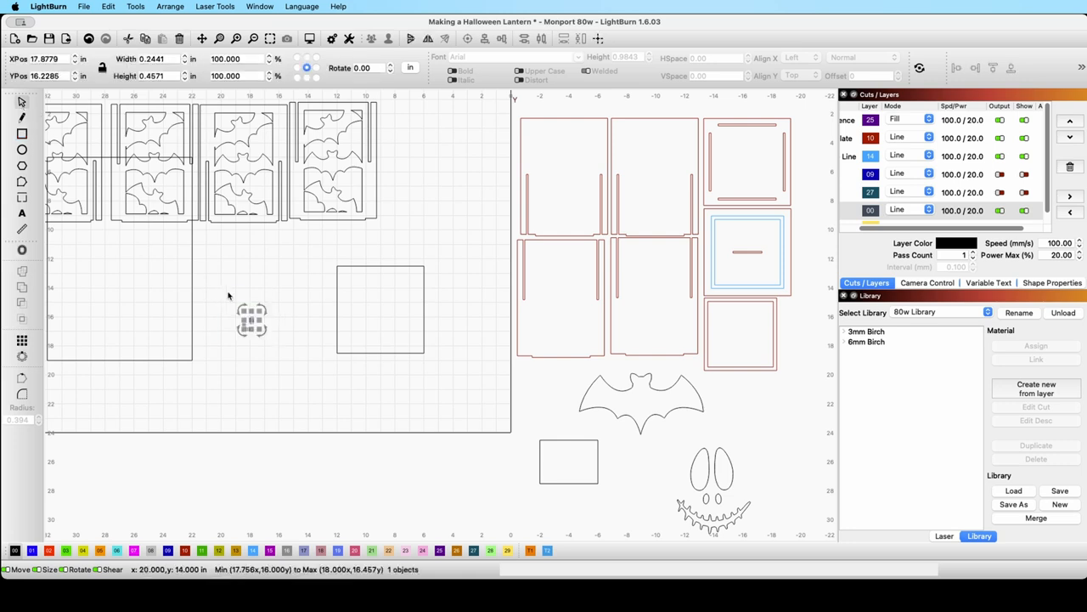
{"action": "key", "text": "Delete"}
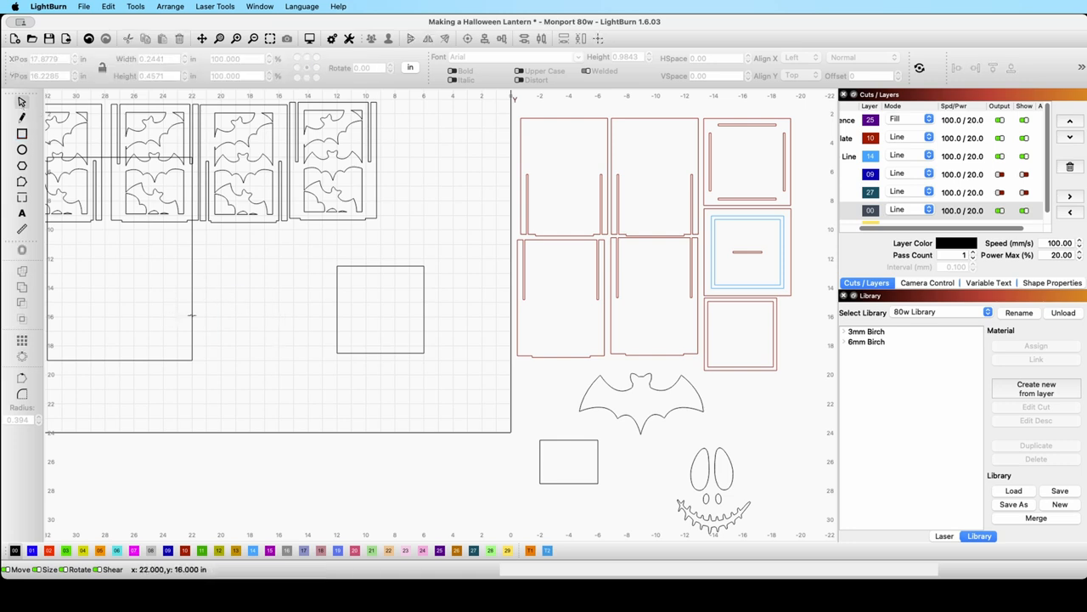
{"action": "left_click", "coordinate": [191, 315]}
{"action": "key", "text": "Delete"}
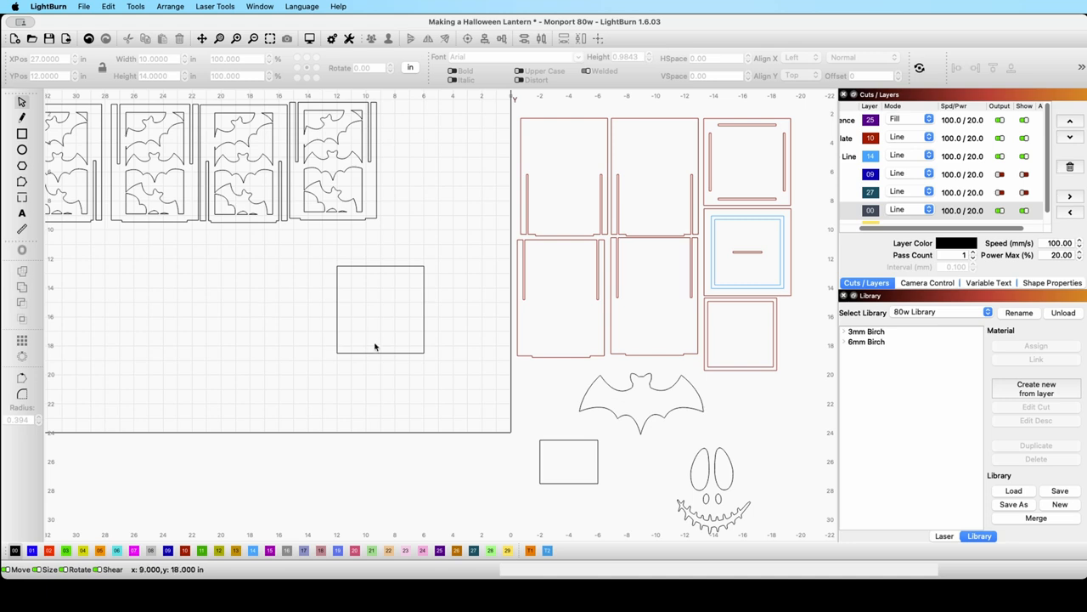
Compare the sizes of the new square, the plate with the blue inner squares and the red square piece below it.
{"action": "left_click_drag", "start_coordinate": [439, 383], "coordinate": [314, 293]}
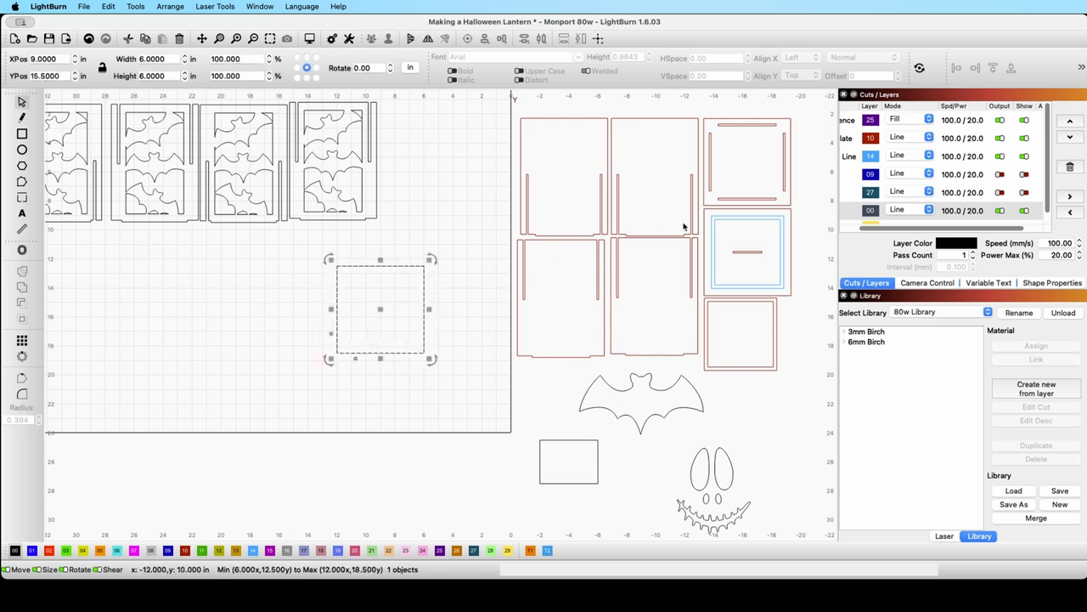
{"action": "left_click", "coordinate": [780, 222]}
{"action": "left_click", "coordinate": [780, 220]}
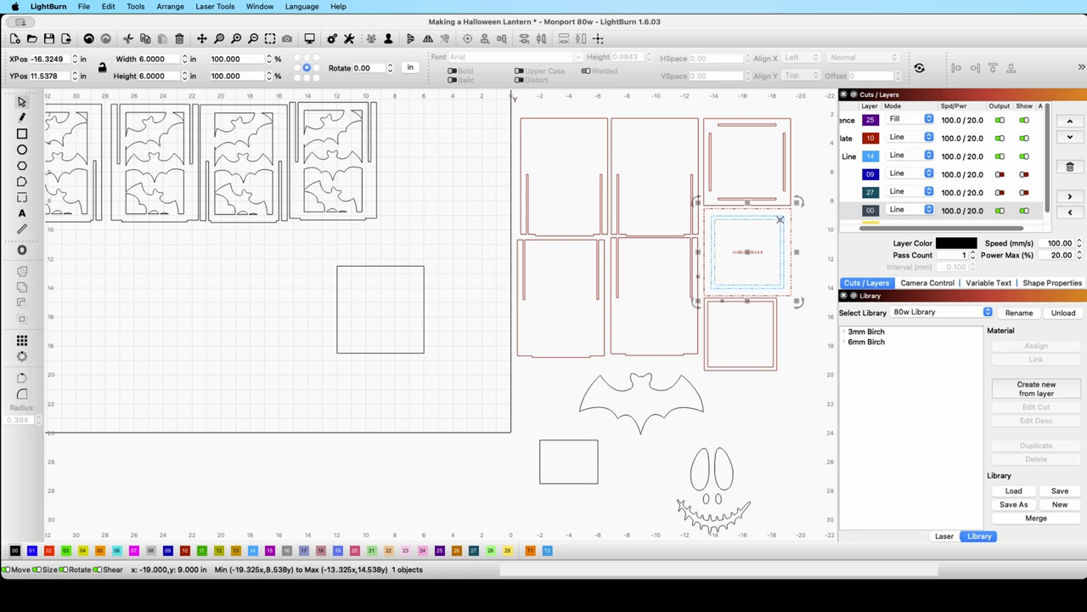
{"action": "left_click", "coordinate": [816, 231]}
{"action": "left_click", "coordinate": [779, 230]}
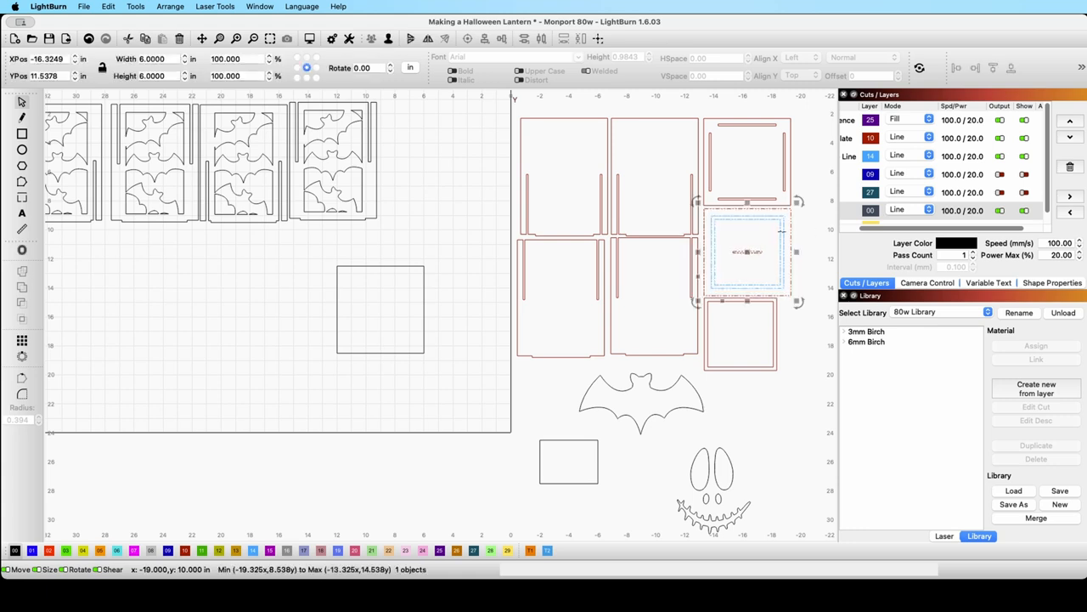
{"action": "left_click_drag", "start_coordinate": [779, 382], "coordinate": [729, 351]}
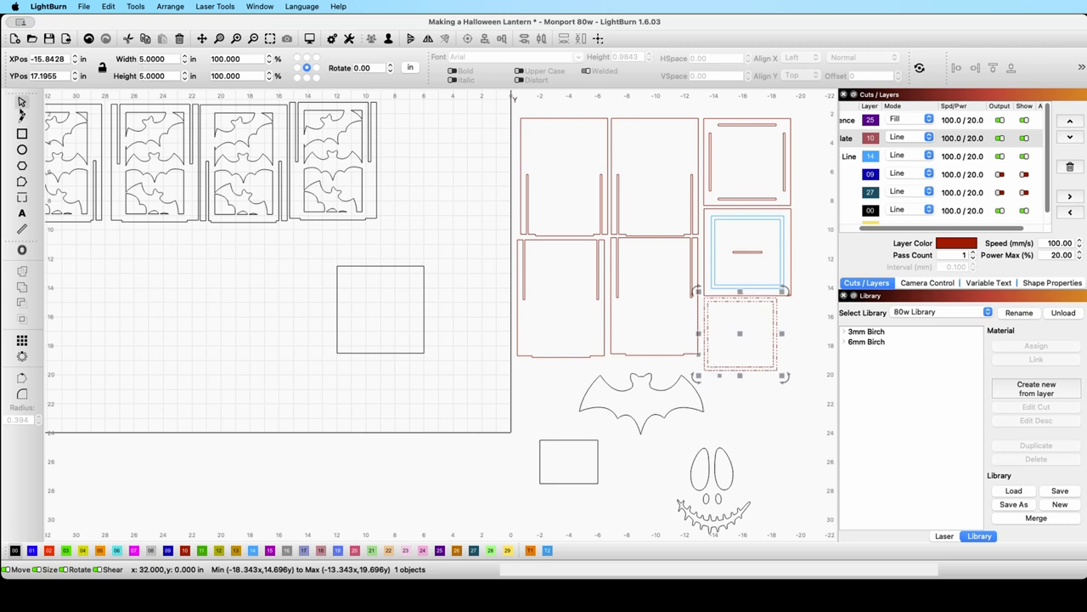
Draw a second square on the work area beside the 6 in square and set its width and height to 5 in.
{"action": "left_click", "coordinate": [110, 262]}
{"action": "left_click", "coordinate": [22, 134]}
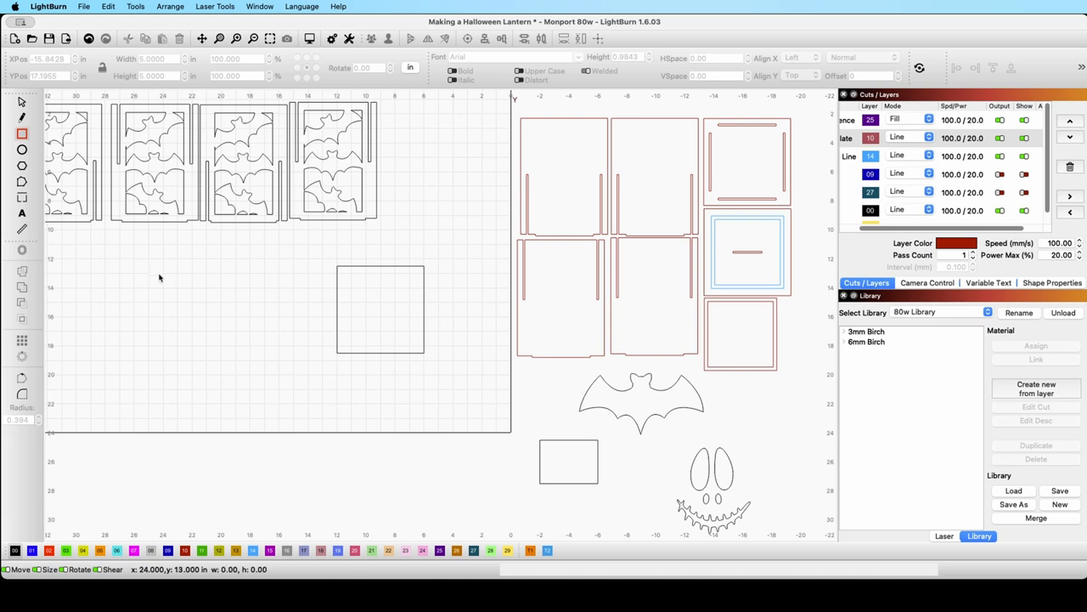
{"action": "left_click_drag", "start_coordinate": [163, 274], "coordinate": [255, 365]}
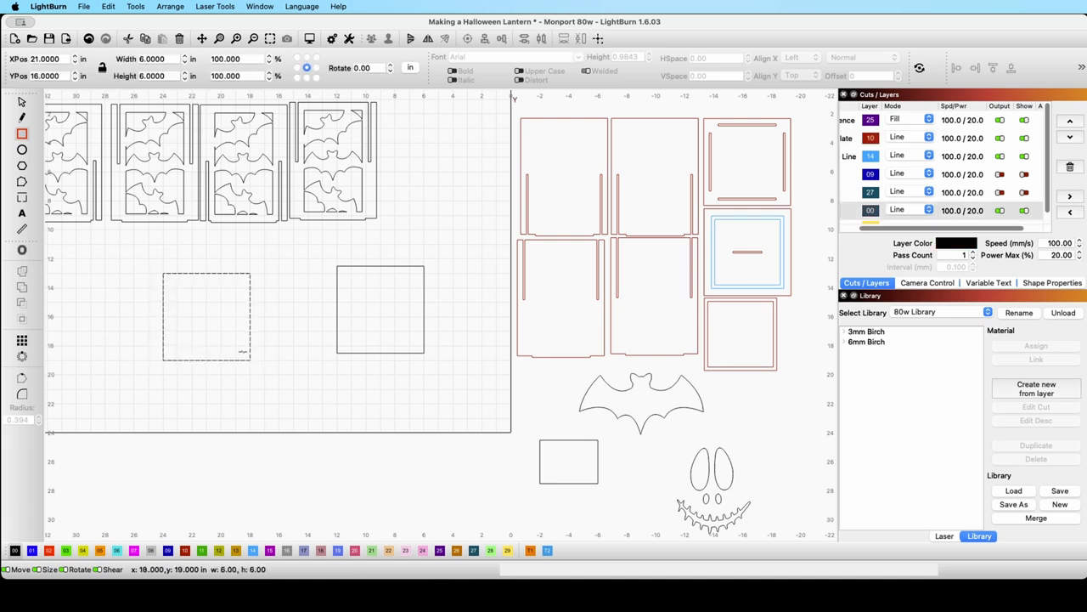
{"action": "left_click", "coordinate": [22, 102]}
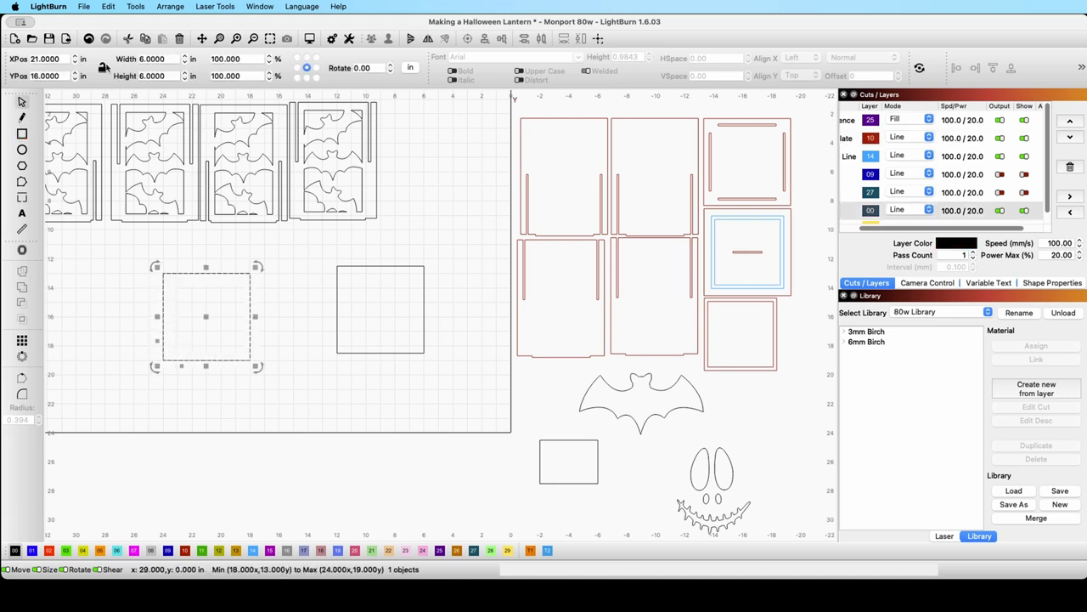
{"action": "left_click", "coordinate": [176, 58]}
{"action": "key", "text": "Return"}
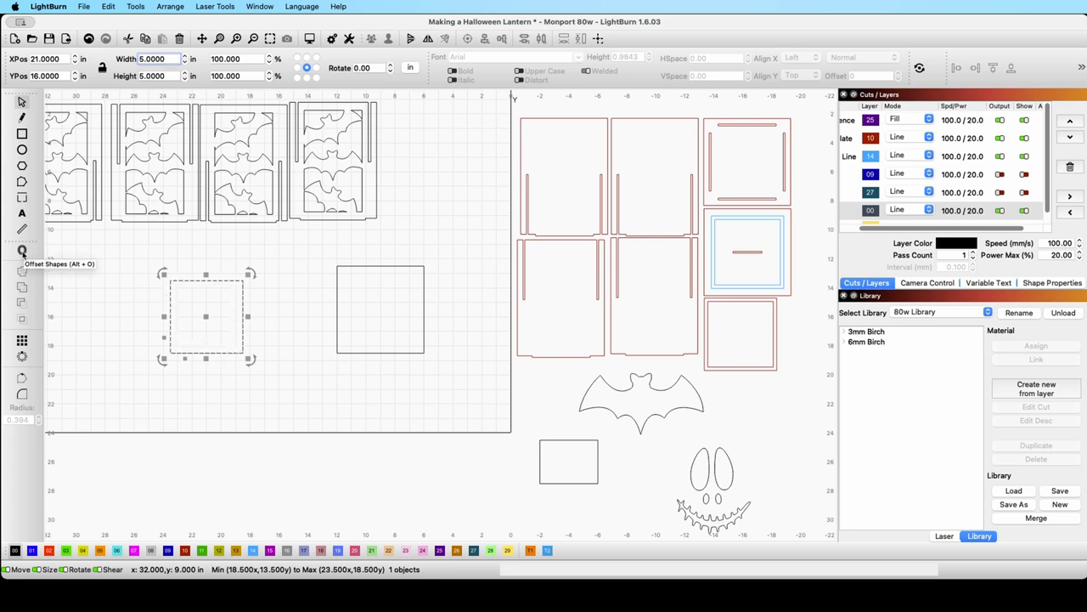
Offset the 5 in square inward by 0.25 in with the Corner style and group the two resulting squares.
{"action": "left_click", "coordinate": [22, 249]}
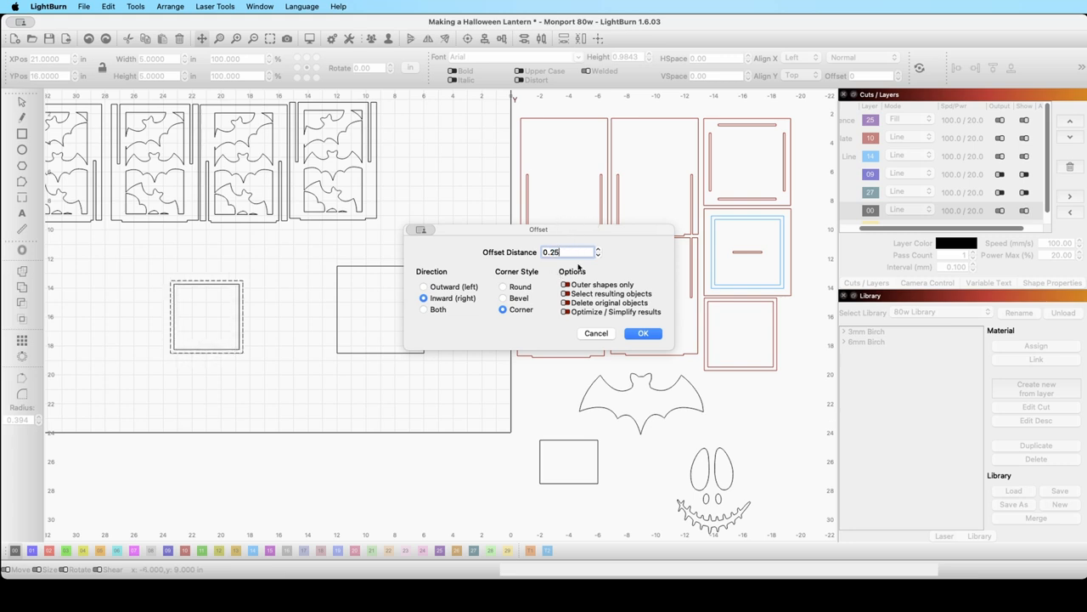
{"action": "left_click", "coordinate": [643, 334]}
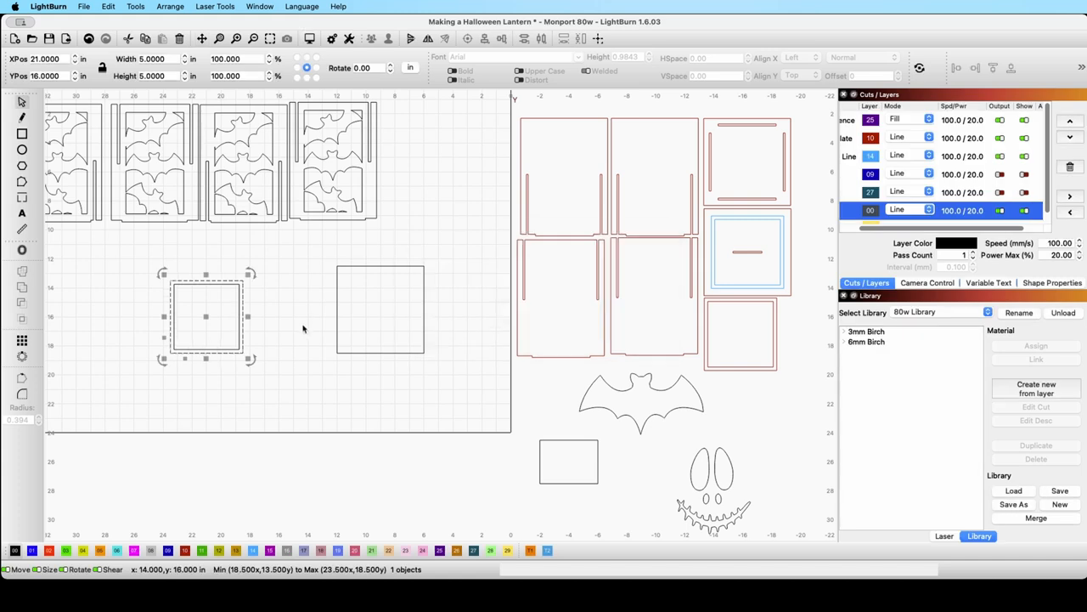
{"action": "left_click", "coordinate": [172, 296], "text": "shift"}
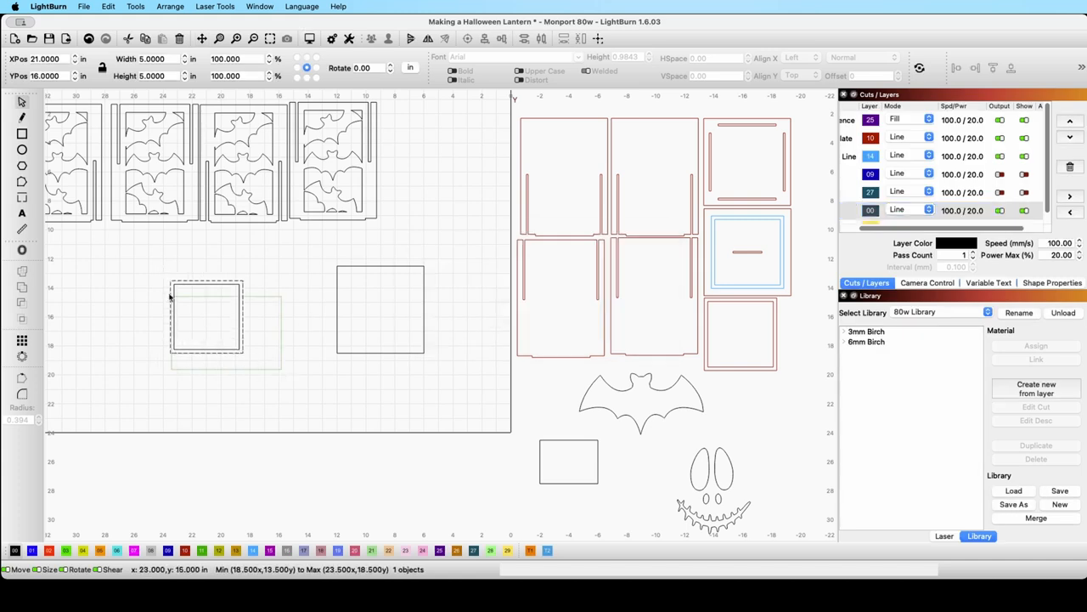
{"action": "left_click", "coordinate": [371, 40]}
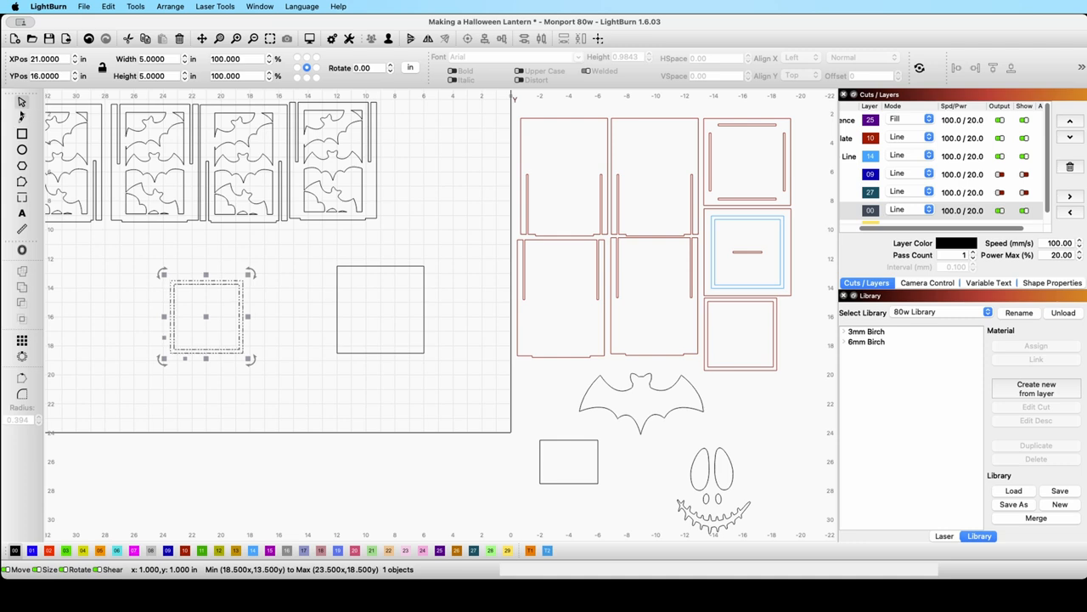
Centre the grouped double square inside the 6 in square and move the whole plate to X 5, Y 7 in.
{"action": "left_click_drag", "start_coordinate": [208, 317], "coordinate": [379, 310]}
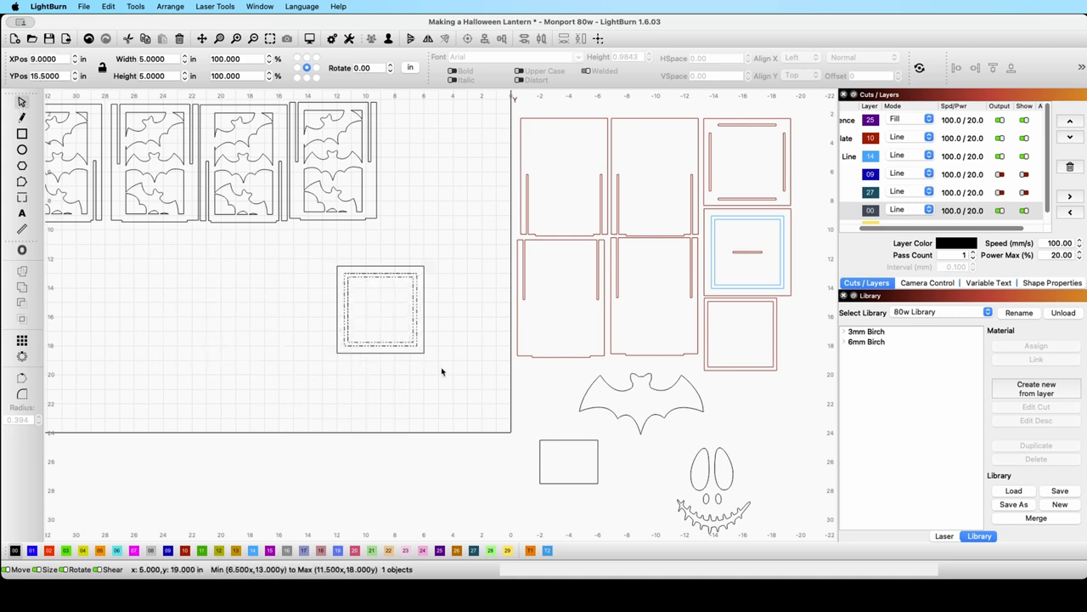
{"action": "left_click", "coordinate": [411, 371]}
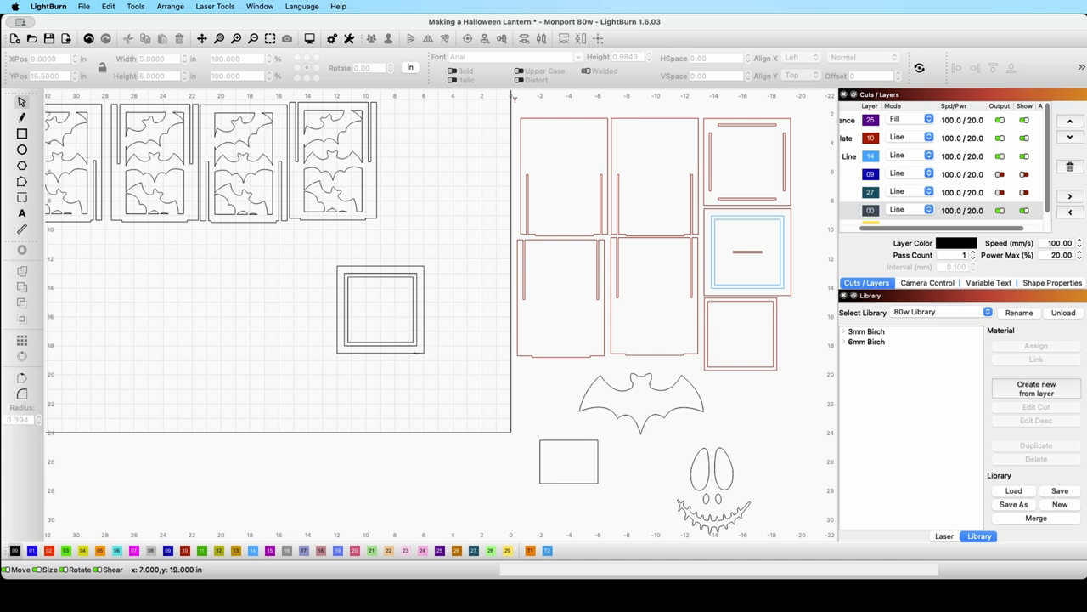
{"action": "left_click_drag", "start_coordinate": [443, 369], "coordinate": [326, 254]}
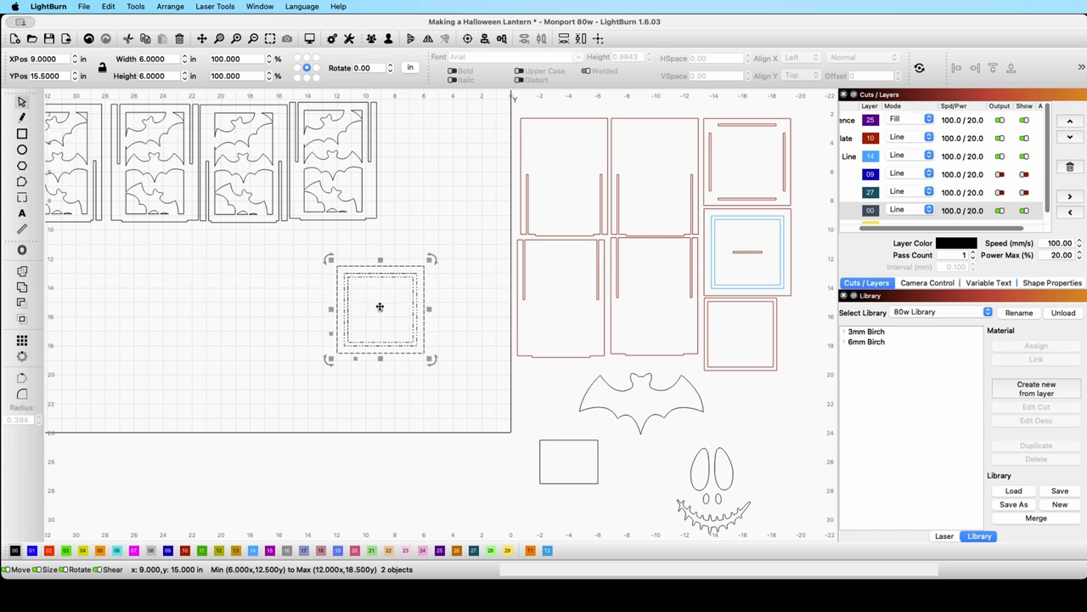
{"action": "left_click_drag", "start_coordinate": [380, 307], "coordinate": [438, 185]}
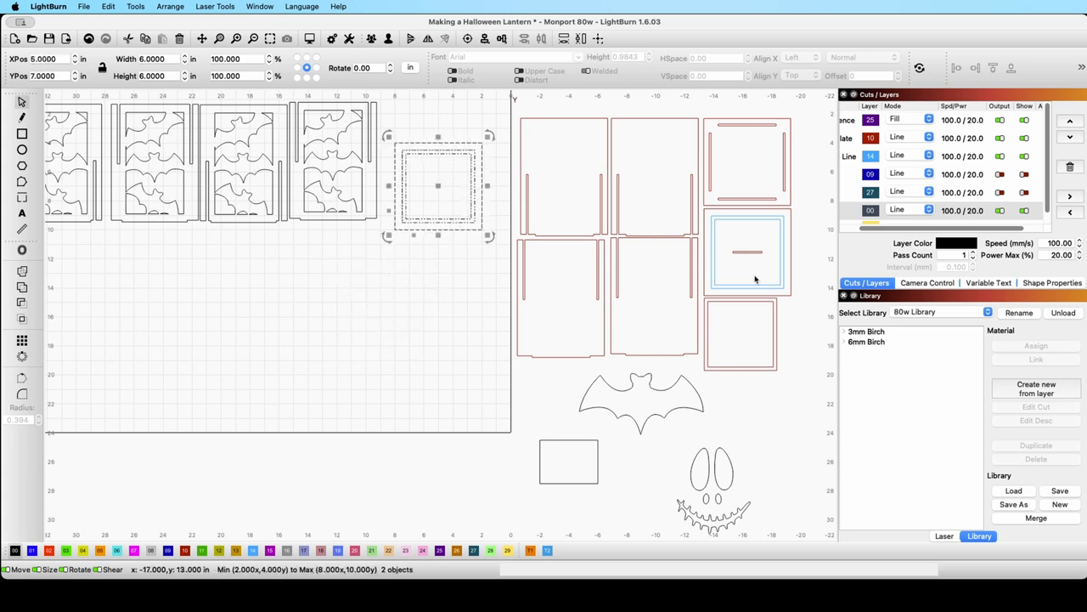
Ungroup the red plate with the blue inner squares and check the width and height of its central slot.
{"action": "left_click", "coordinate": [802, 259]}
{"action": "left_click", "coordinate": [759, 248]}
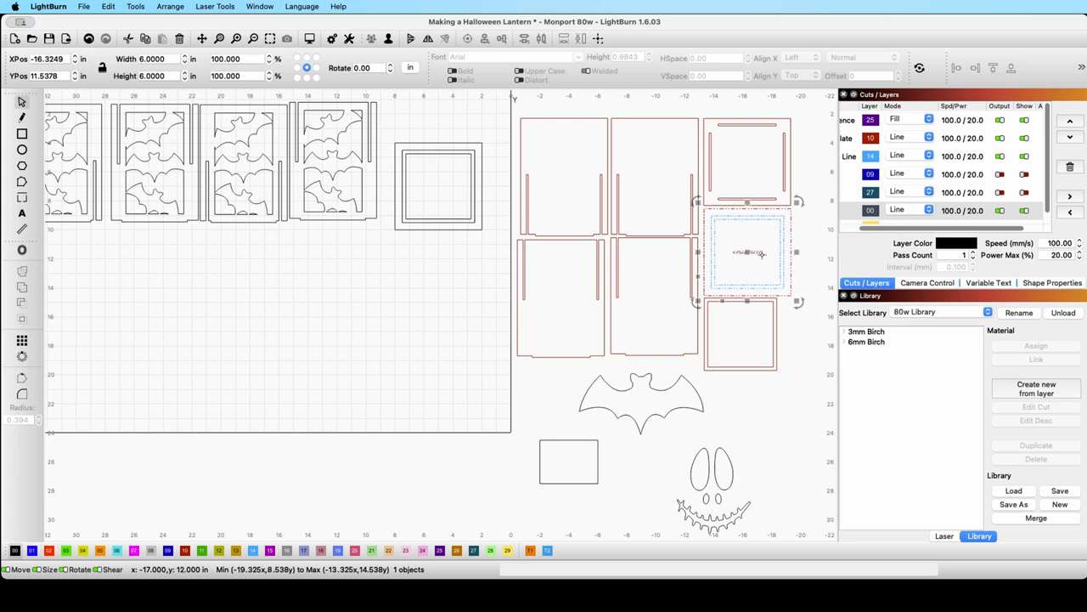
{"action": "left_click", "coordinate": [391, 39]}
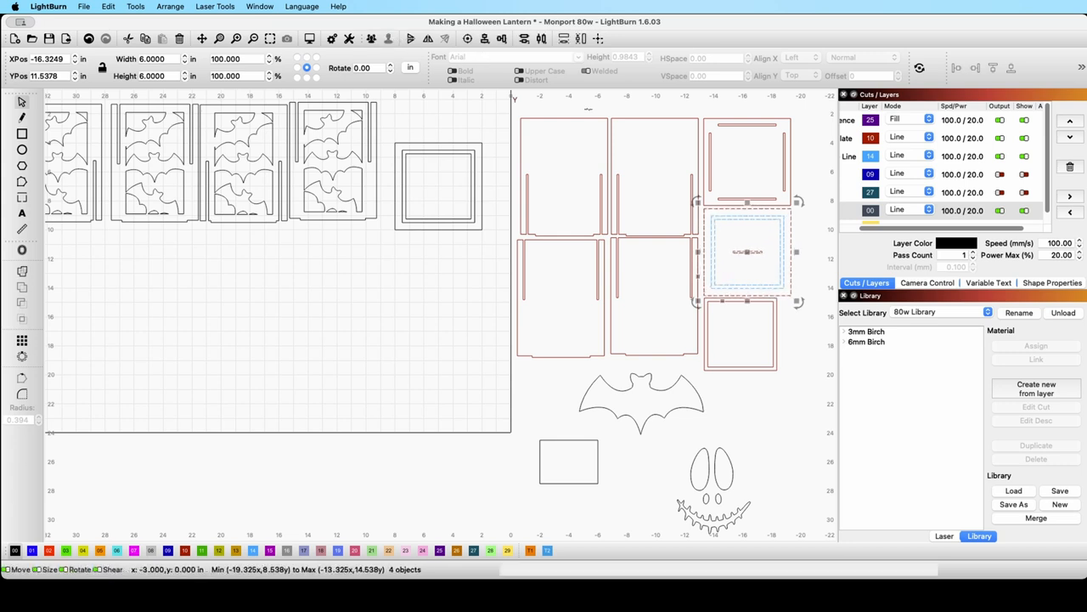
{"action": "left_click", "coordinate": [818, 288]}
{"action": "scroll", "coordinate": [732, 254], "scroll_direction": "down", "scroll_amount": 3}
{"action": "scroll", "coordinate": [731, 254], "scroll_direction": "up", "scroll_amount": 3}
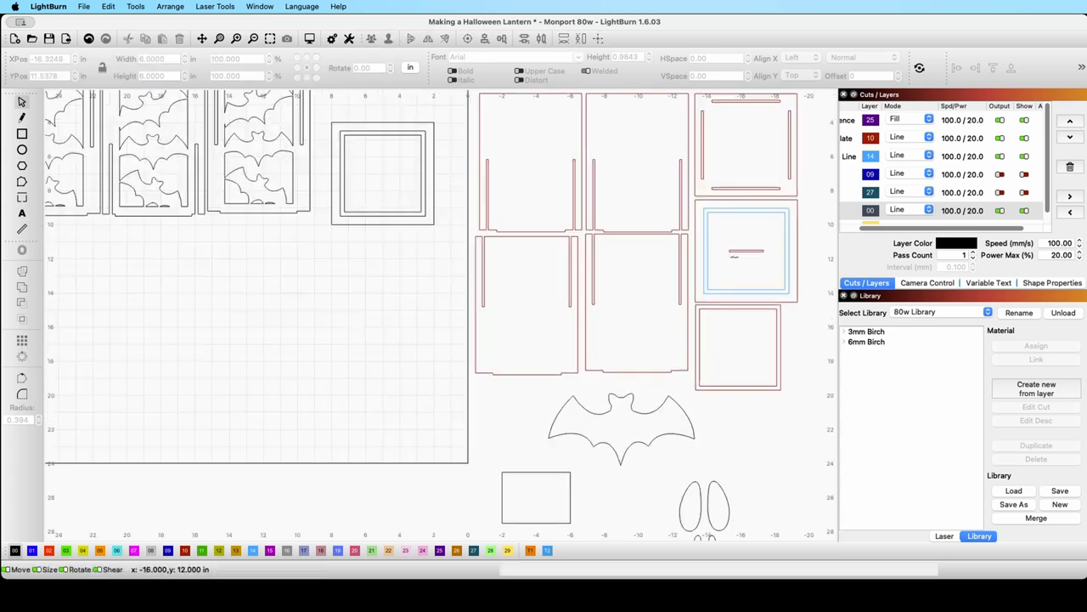
{"action": "left_click", "coordinate": [747, 252]}
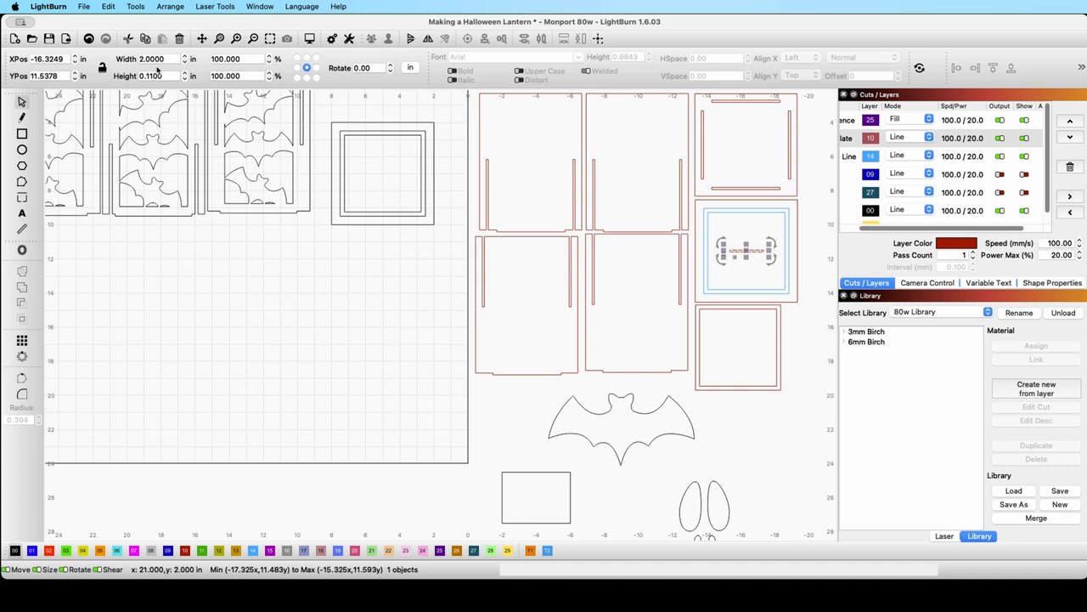
{"action": "left_click", "coordinate": [170, 75]}
{"action": "scroll", "coordinate": [337, 316], "scroll_direction": "up", "scroll_amount": 2}
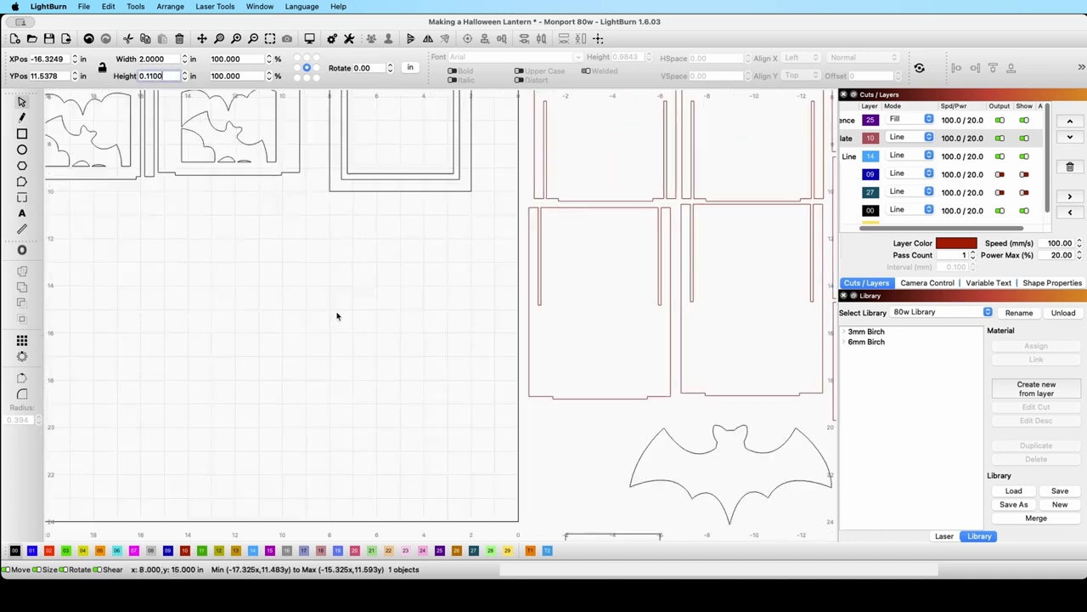
Draw a thin horizontal rectangle about 2.6 by 0.36 in inside the new plate's inner square as its slot.
{"action": "scroll", "coordinate": [310, 297], "scroll_direction": "down", "scroll_amount": 5}
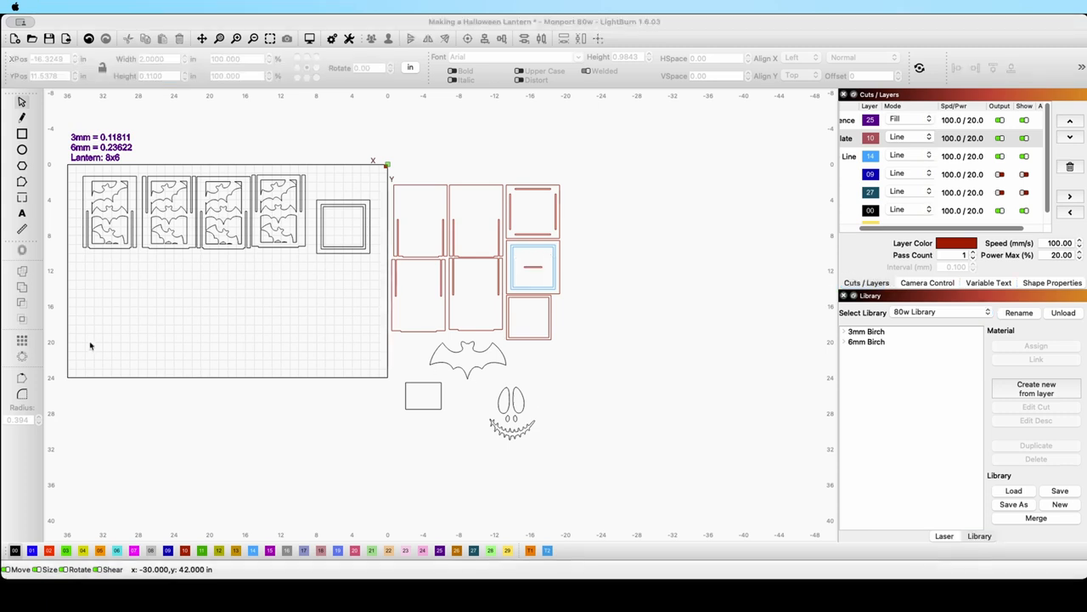
{"action": "left_click", "coordinate": [76, 343]}
{"action": "scroll", "coordinate": [311, 282], "scroll_direction": "up", "scroll_amount": 5}
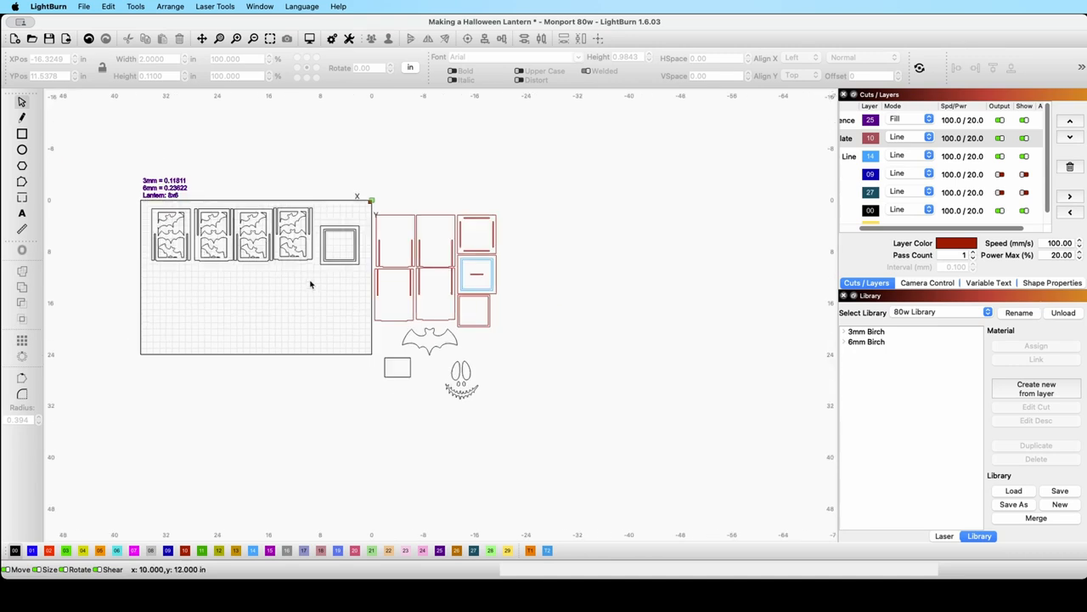
{"action": "left_click", "coordinate": [22, 134]}
{"action": "left_click_drag", "start_coordinate": [386, 139], "coordinate": [448, 152]}
{"action": "left_click", "coordinate": [22, 101]}
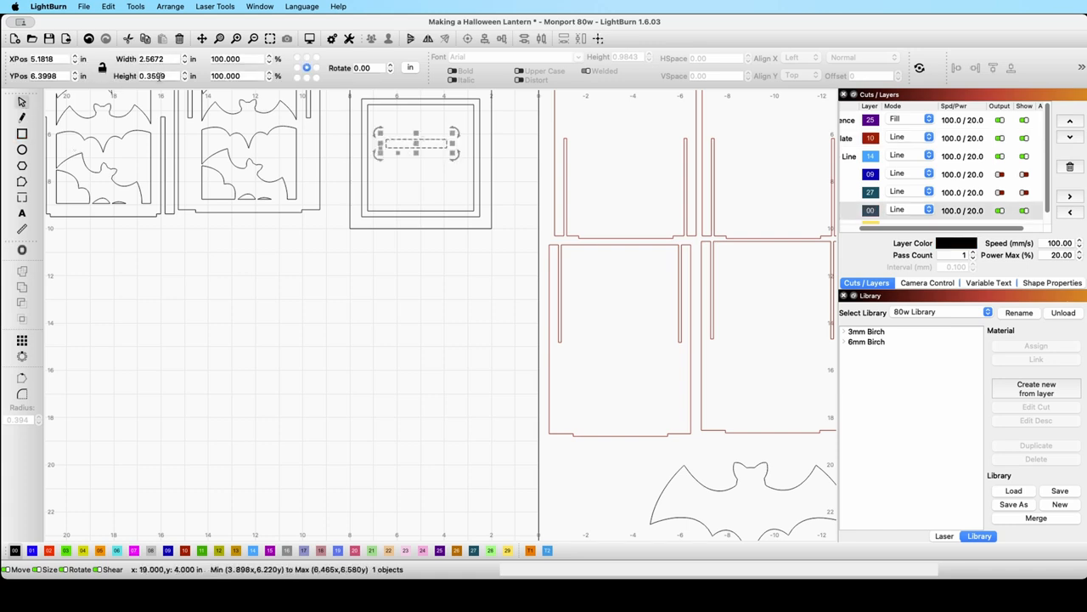
Set the slot rectangle's width to 2 in and its height to 0.11 in.
{"action": "left_click_drag", "start_coordinate": [141, 59], "coordinate": [175, 60]}
{"action": "type", "text": "2"}
{"action": "left_click", "coordinate": [169, 75]}
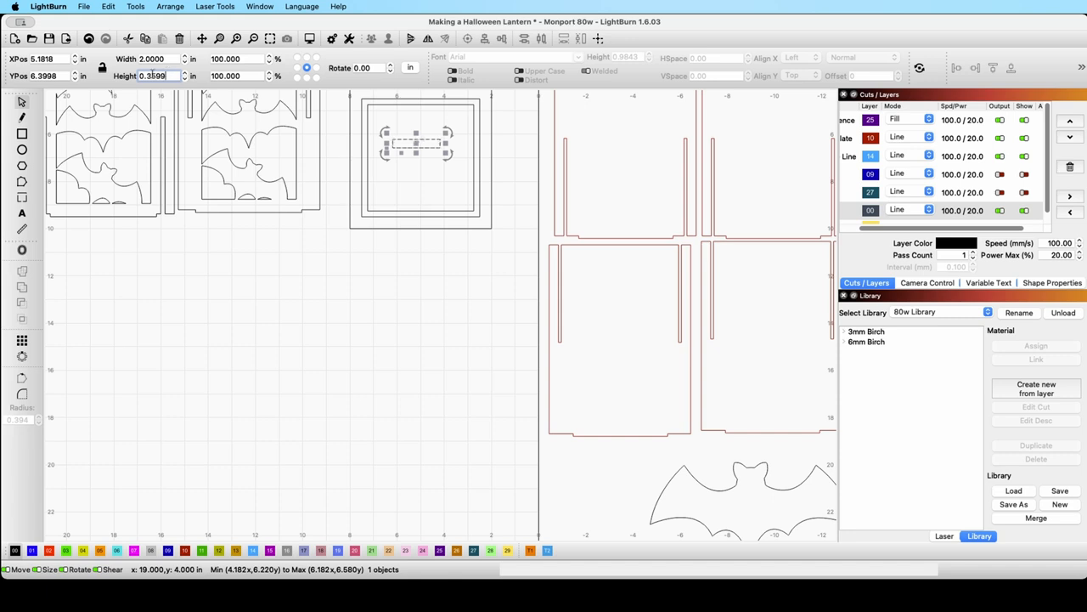
{"action": "left_click_drag", "start_coordinate": [151, 75], "coordinate": [175, 76]}
{"action": "type", "text": "11"}
{"action": "key", "text": "Return"}
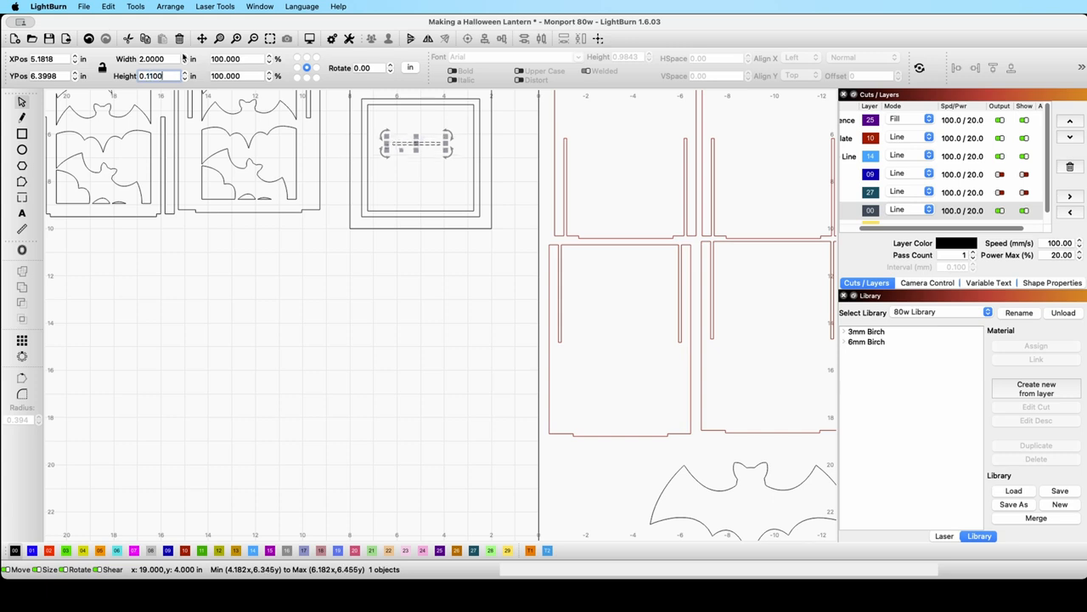
Align the new plate's squares and its slot so they share the same horizontal and vertical centre.
{"action": "scroll", "coordinate": [510, 221], "scroll_direction": "up", "scroll_amount": 5}
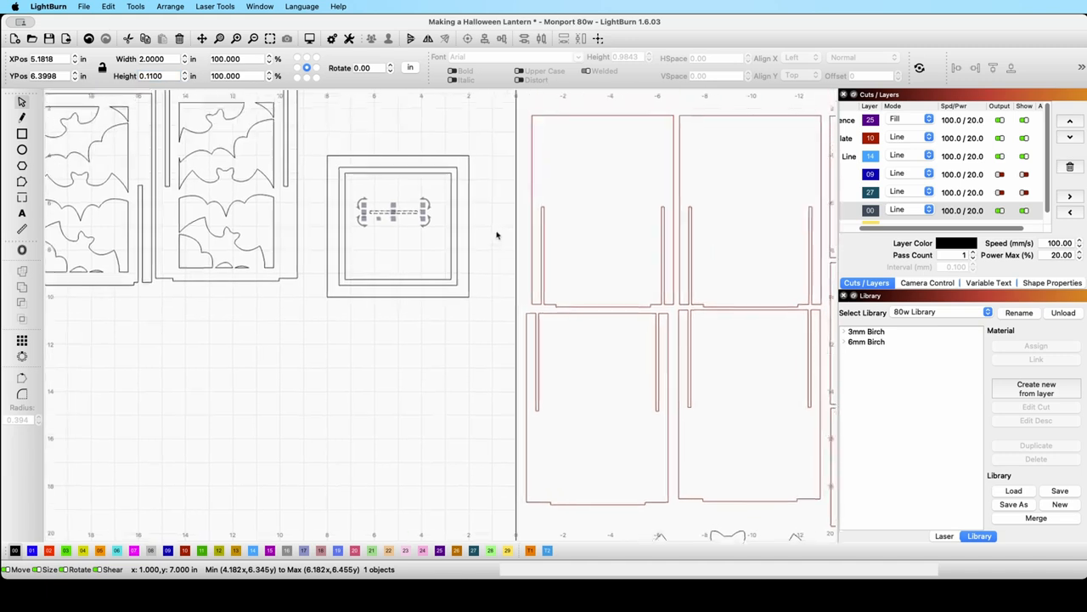
{"action": "left_click_drag", "start_coordinate": [486, 313], "coordinate": [366, 147]}
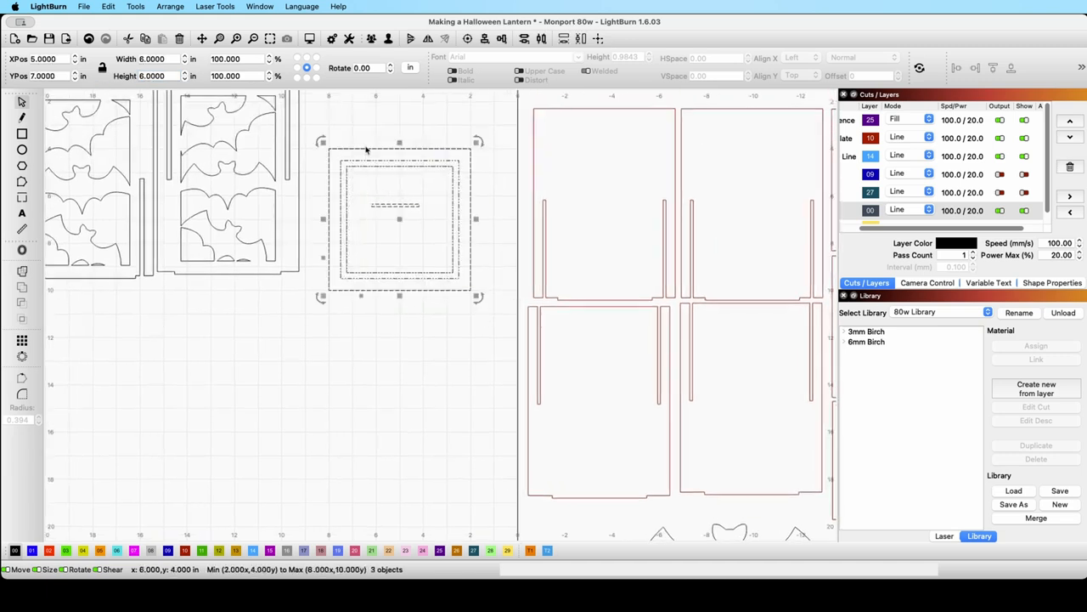
{"action": "left_click", "coordinate": [489, 39]}
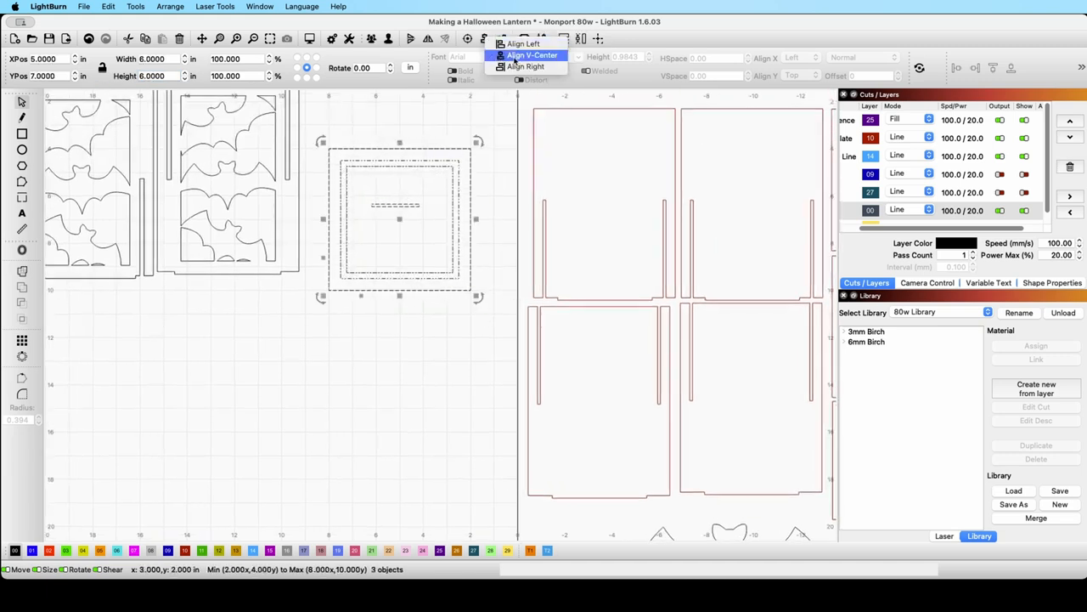
{"action": "left_click", "coordinate": [508, 45]}
{"action": "left_click", "coordinate": [502, 39]}
{"action": "left_click", "coordinate": [531, 56]}
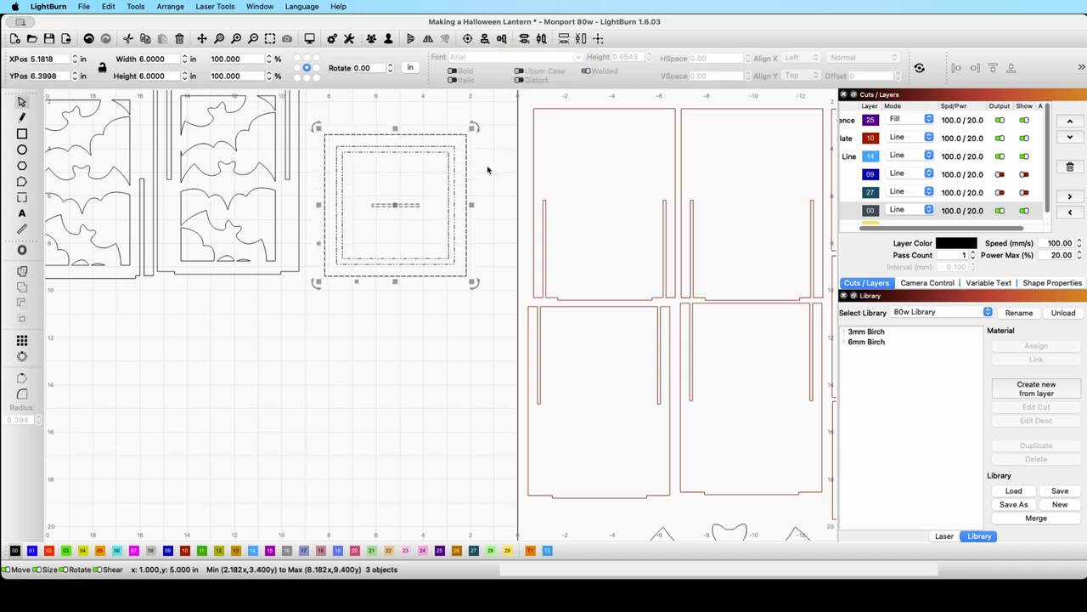
{"action": "left_click", "coordinate": [420, 315]}
{"action": "scroll", "coordinate": [401, 128], "scroll_direction": "down", "scroll_amount": 2}
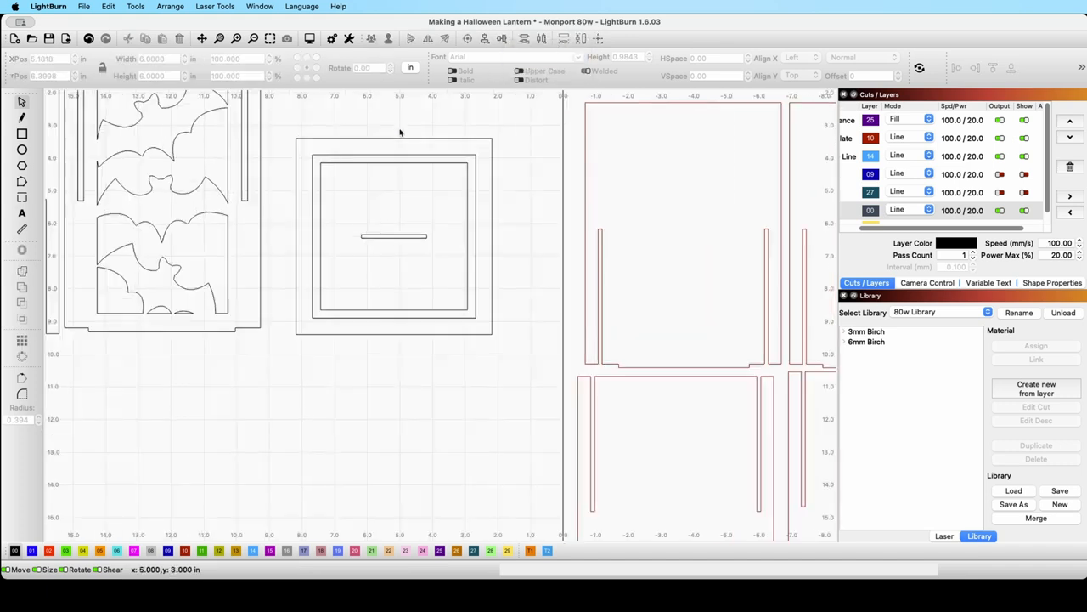
{"action": "scroll", "coordinate": [402, 128], "scroll_direction": "down", "scroll_amount": 1}
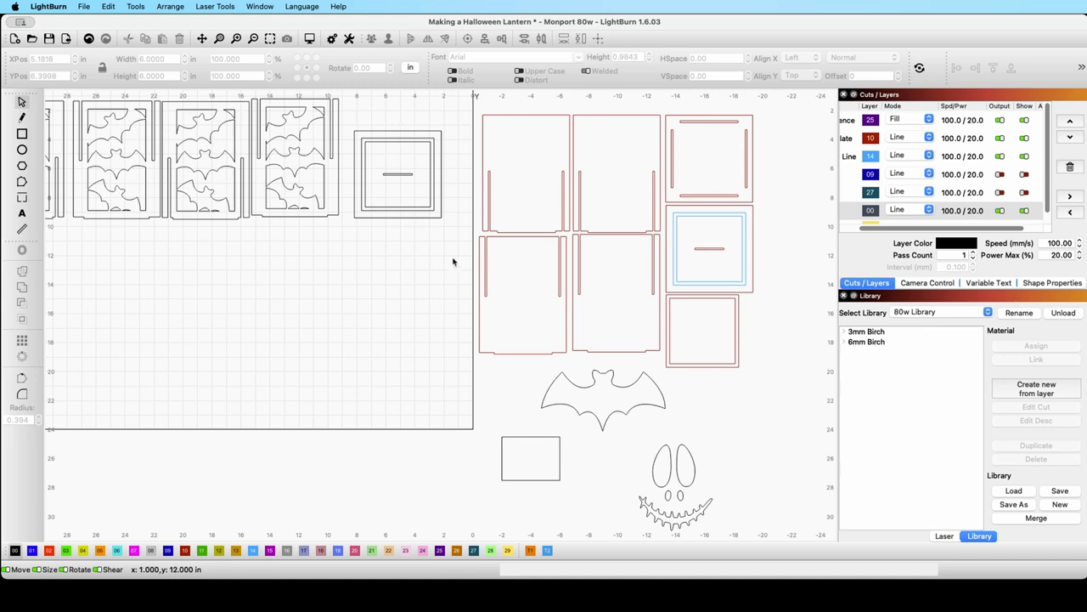
Ungroup the slotted plate and place a duplicate of its 5 in double square beneath it at X 5, Y 13 in.
{"action": "left_click", "coordinate": [413, 174]}
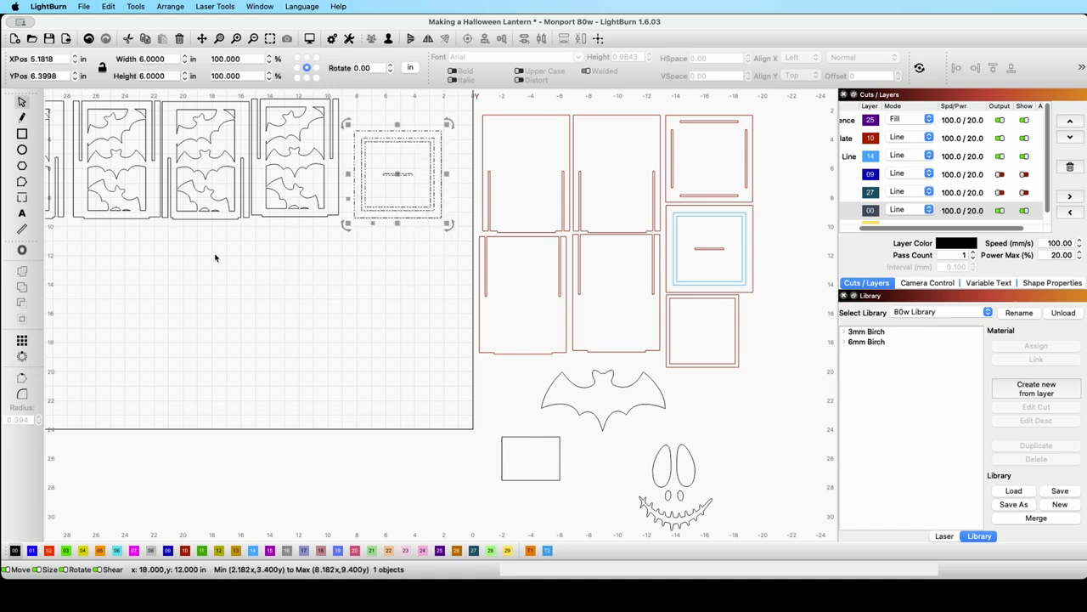
{"action": "left_click", "coordinate": [452, 298]}
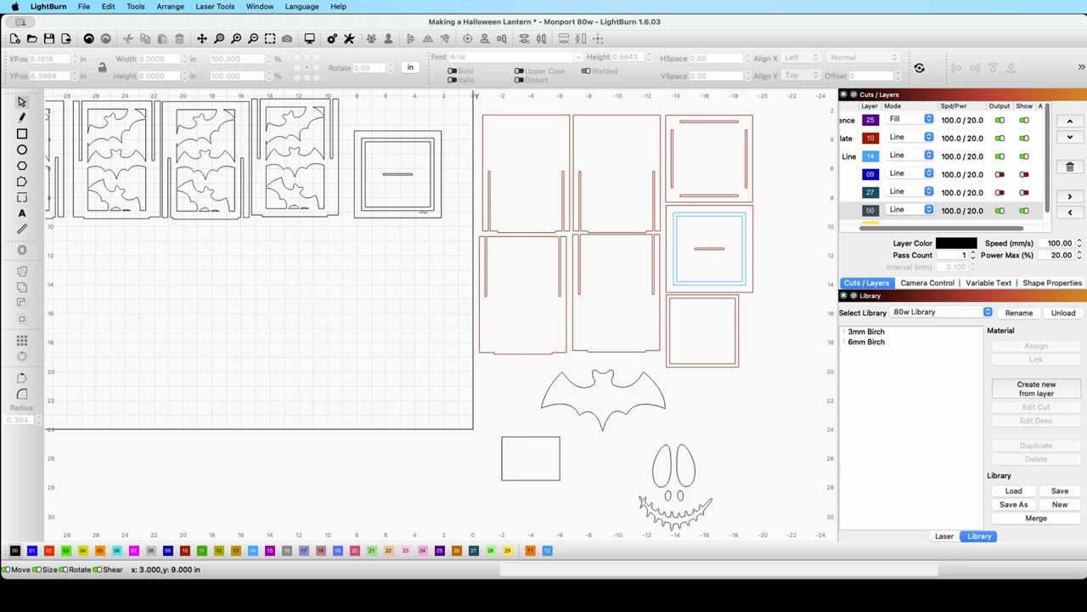
{"action": "left_click", "coordinate": [429, 212]}
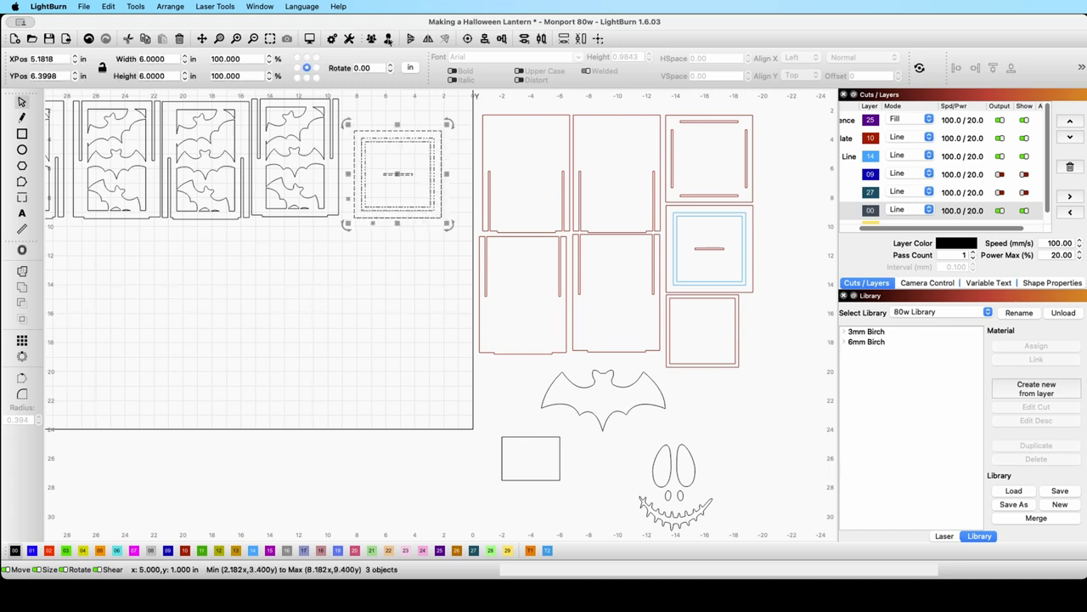
{"action": "left_click", "coordinate": [395, 285]}
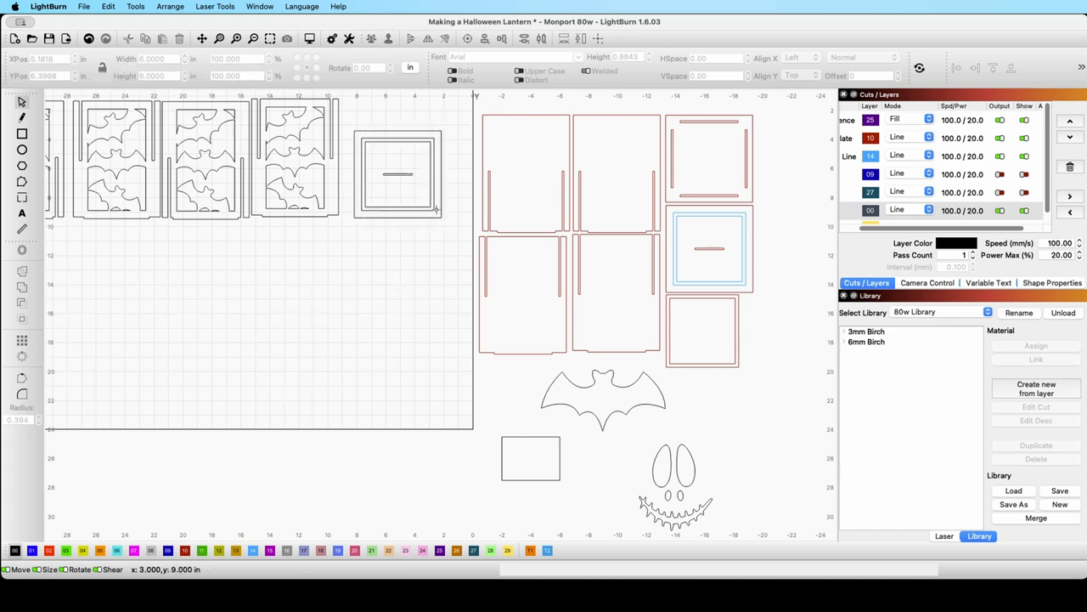
{"action": "left_click", "coordinate": [402, 185]}
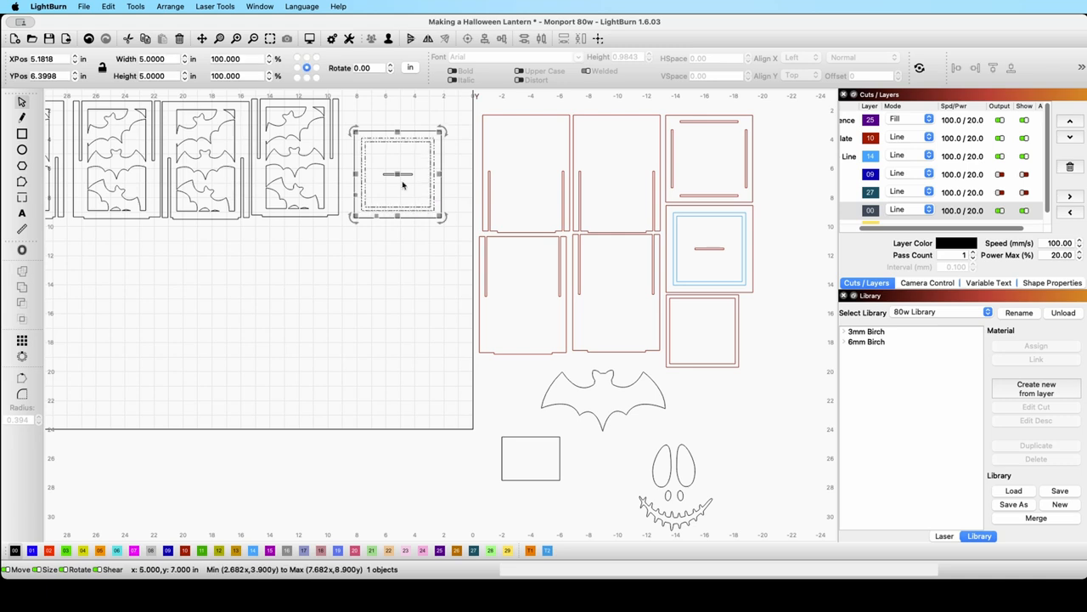
{"action": "right_click", "coordinate": [399, 175]}
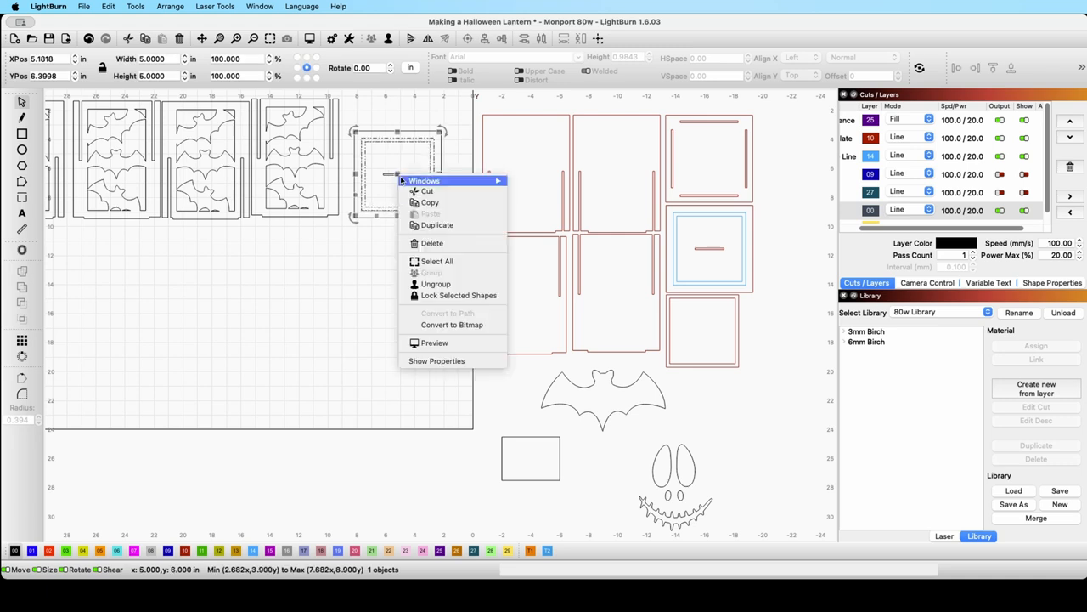
{"action": "left_click", "coordinate": [439, 225]}
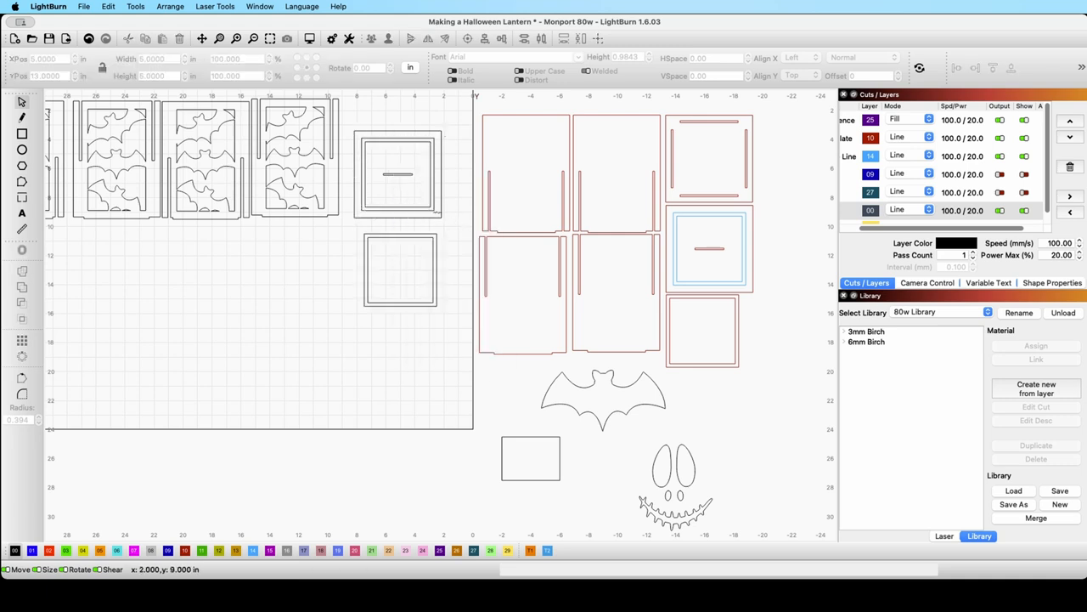
Put the slotted plate's inner double square on layer 19, and group the whole plate with its slot.
{"action": "left_click", "coordinate": [441, 213]}
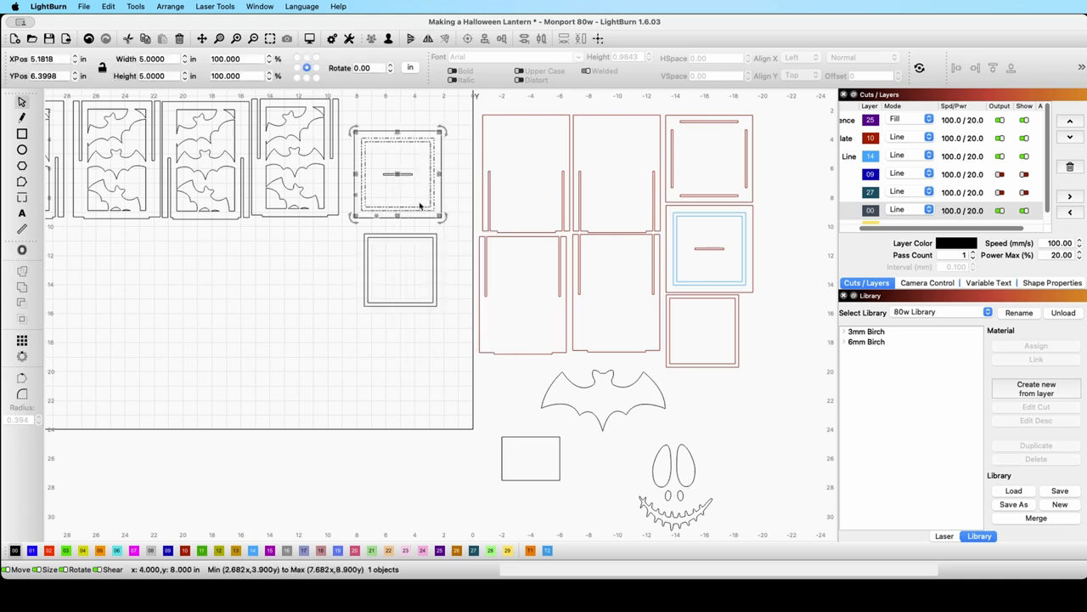
{"action": "left_click", "coordinate": [337, 551]}
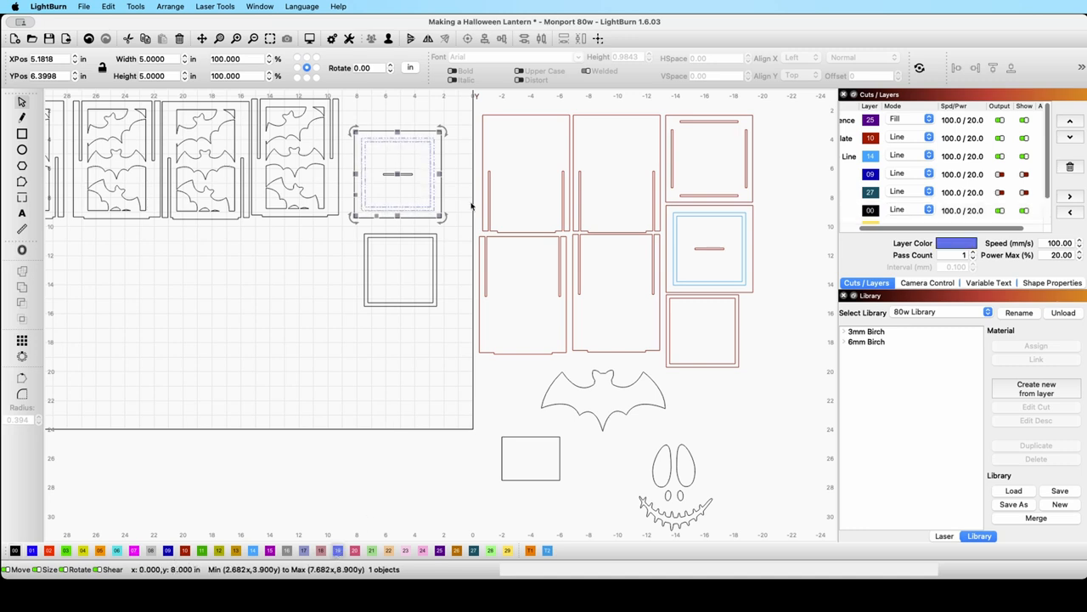
{"action": "scroll", "coordinate": [977, 170], "scroll_direction": "down", "scroll_amount": 2}
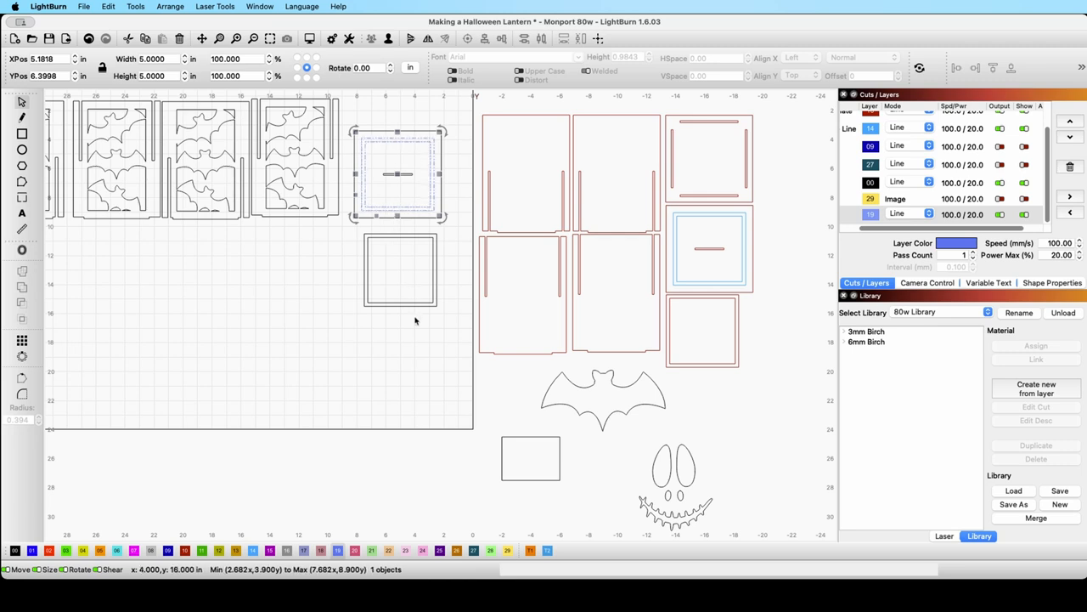
{"action": "left_click", "coordinate": [454, 221]}
{"action": "left_click_drag", "start_coordinate": [408, 193], "coordinate": [376, 127]}
{"action": "left_click", "coordinate": [371, 40]}
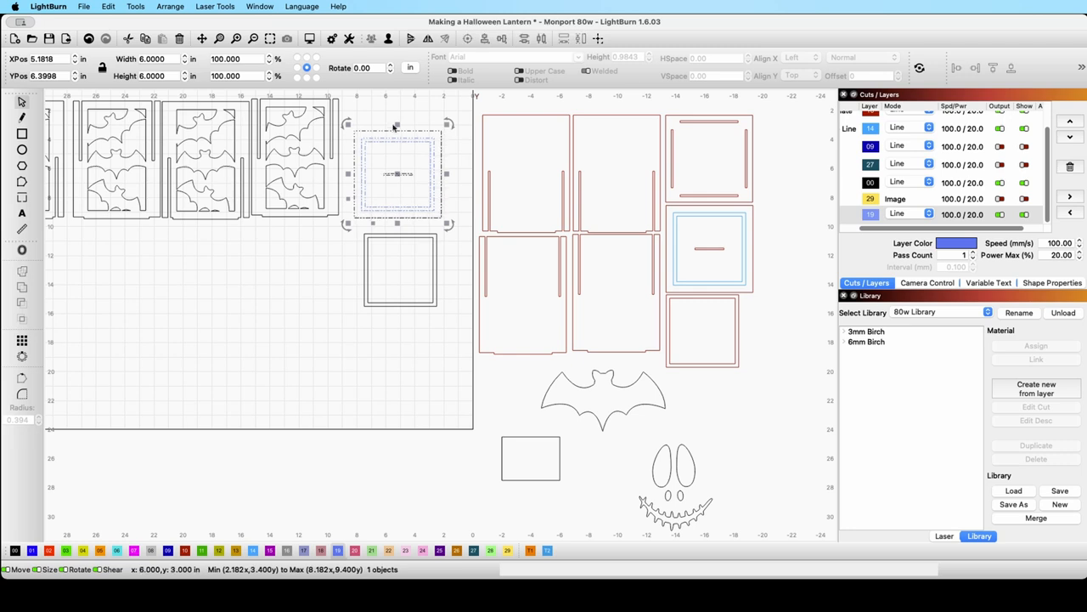
{"action": "left_click", "coordinate": [447, 347]}
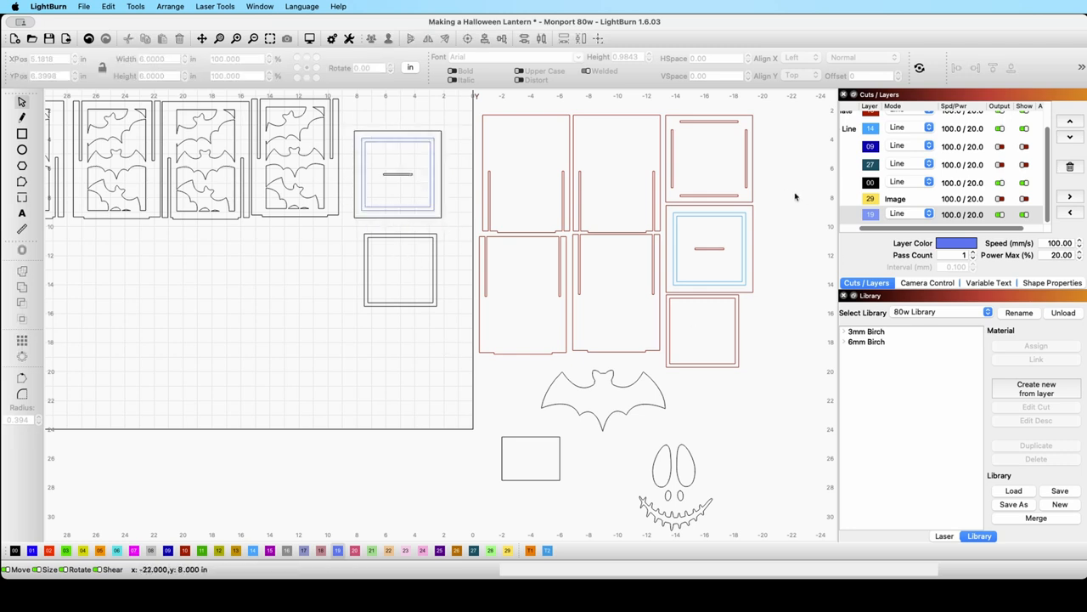
Move the red four-slot plate onto the bed beneath the bat panels, at X 14, Y 16 in.
{"action": "left_click", "coordinate": [717, 163]}
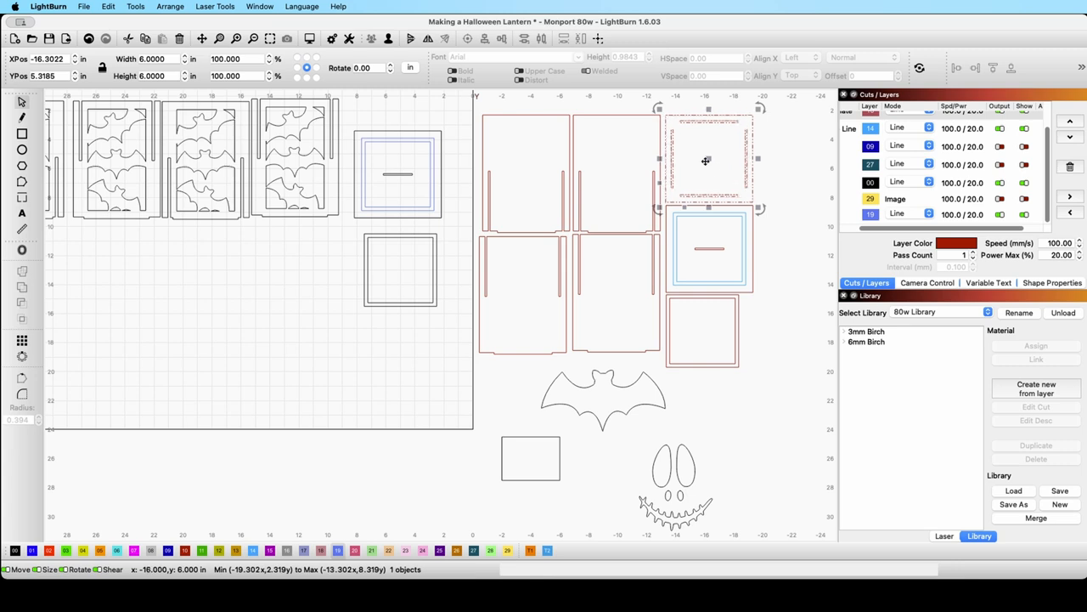
{"action": "left_click_drag", "start_coordinate": [711, 158], "coordinate": [270, 306]}
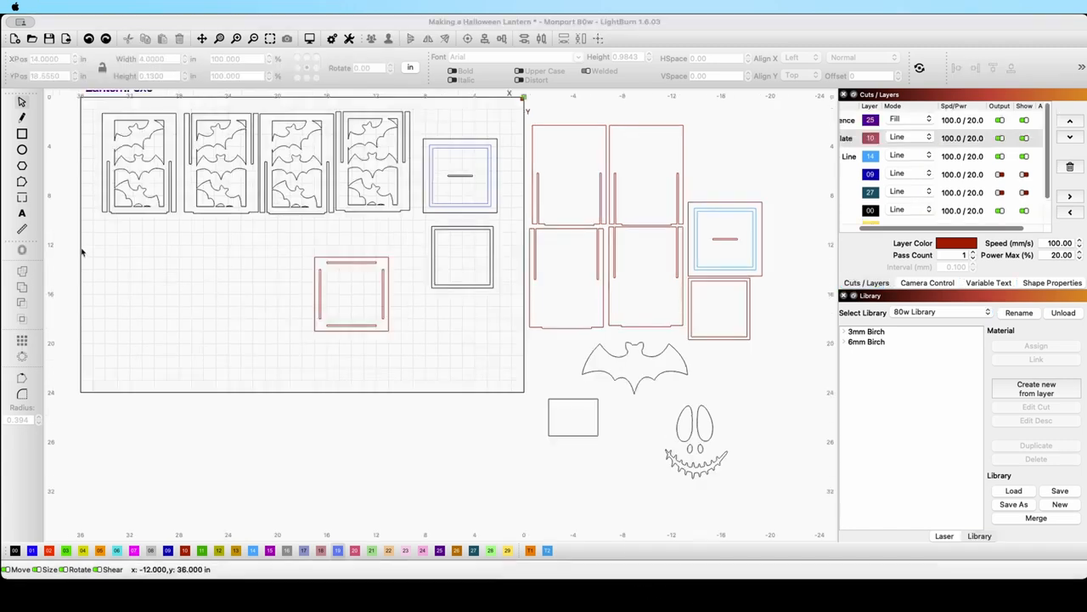
{"action": "scroll", "coordinate": [83, 251], "scroll_direction": "down", "scroll_amount": 1}
{"action": "left_click", "coordinate": [78, 255]}
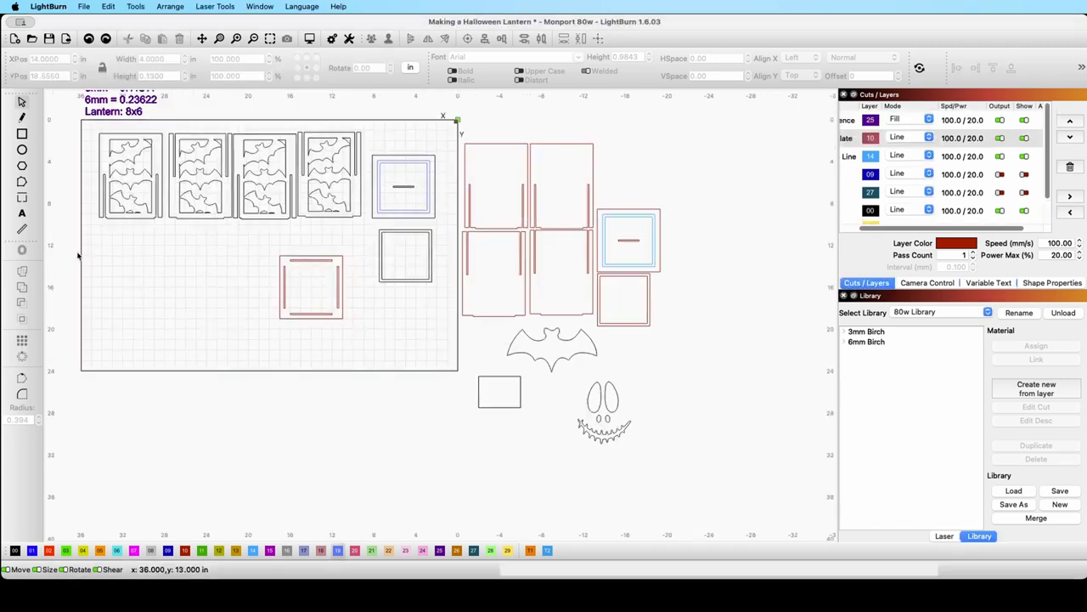
{"action": "scroll", "coordinate": [195, 265], "scroll_direction": "down", "scroll_amount": 2}
{"action": "scroll", "coordinate": [194, 265], "scroll_direction": "up", "scroll_amount": 3}
{"action": "scroll", "coordinate": [195, 265], "scroll_direction": "up", "scroll_amount": 2}
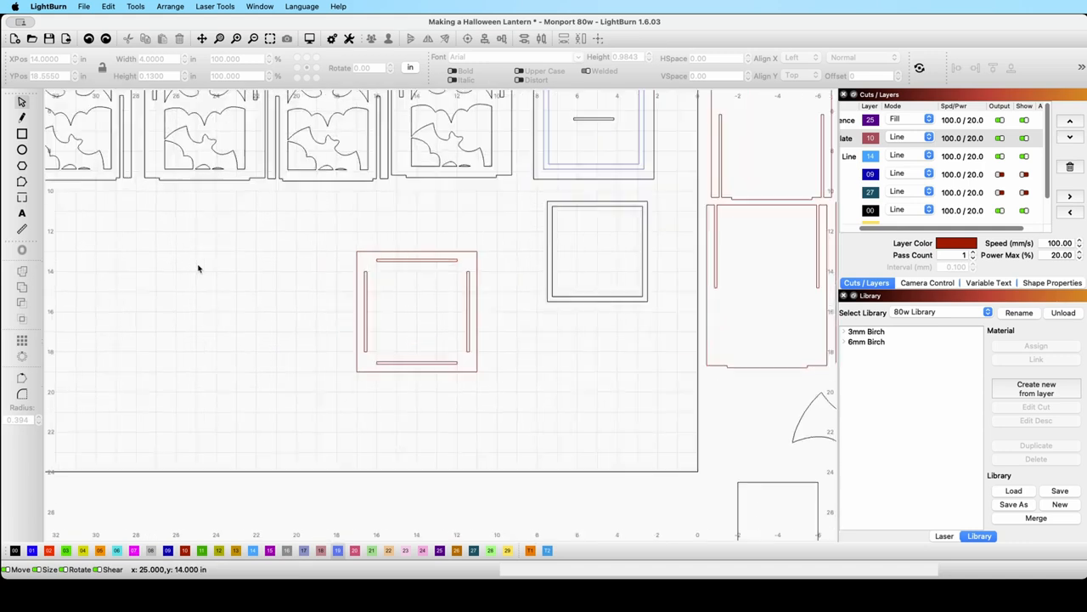
Move the whole red four-slot plate off the bed to about X -4.3, Y 18.8 in.
{"action": "left_click_drag", "start_coordinate": [505, 400], "coordinate": [341, 229]}
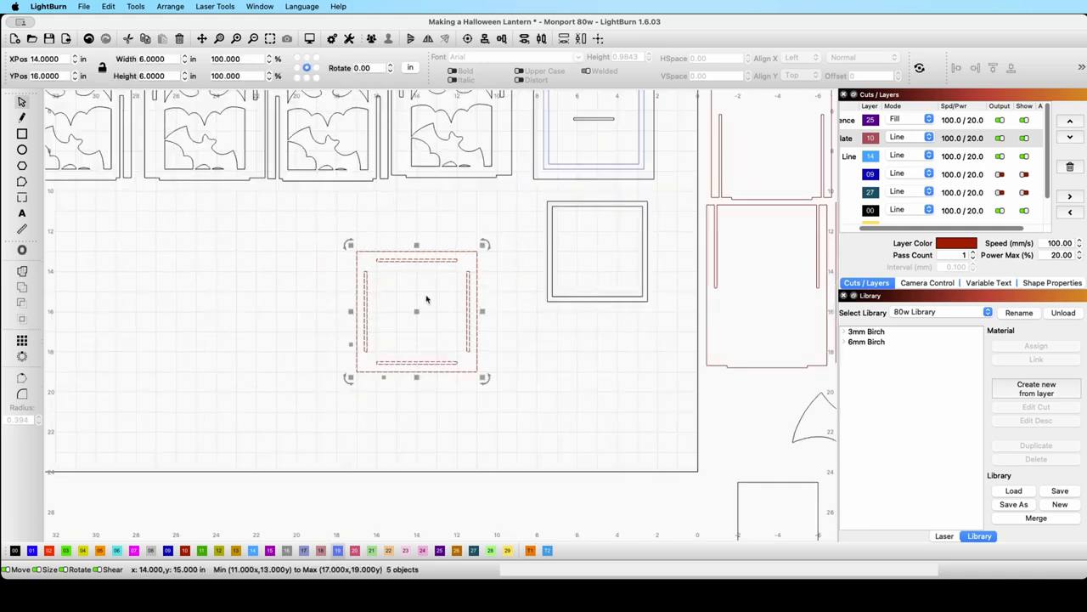
{"action": "left_click_drag", "start_coordinate": [423, 311], "coordinate": [786, 367]}
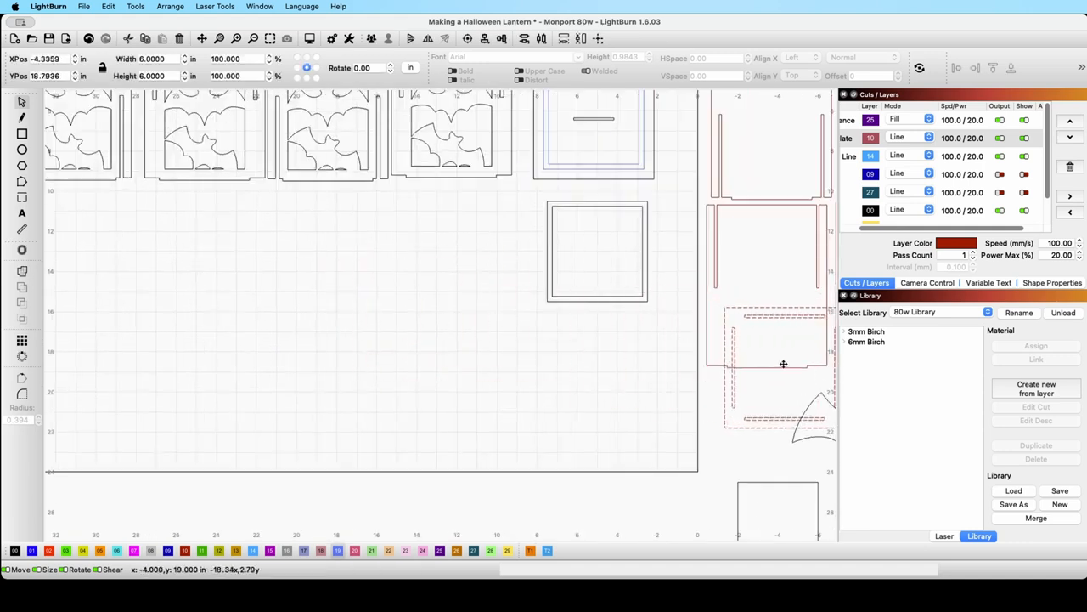
{"action": "scroll", "coordinate": [194, 214], "scroll_direction": "down", "scroll_amount": 5}
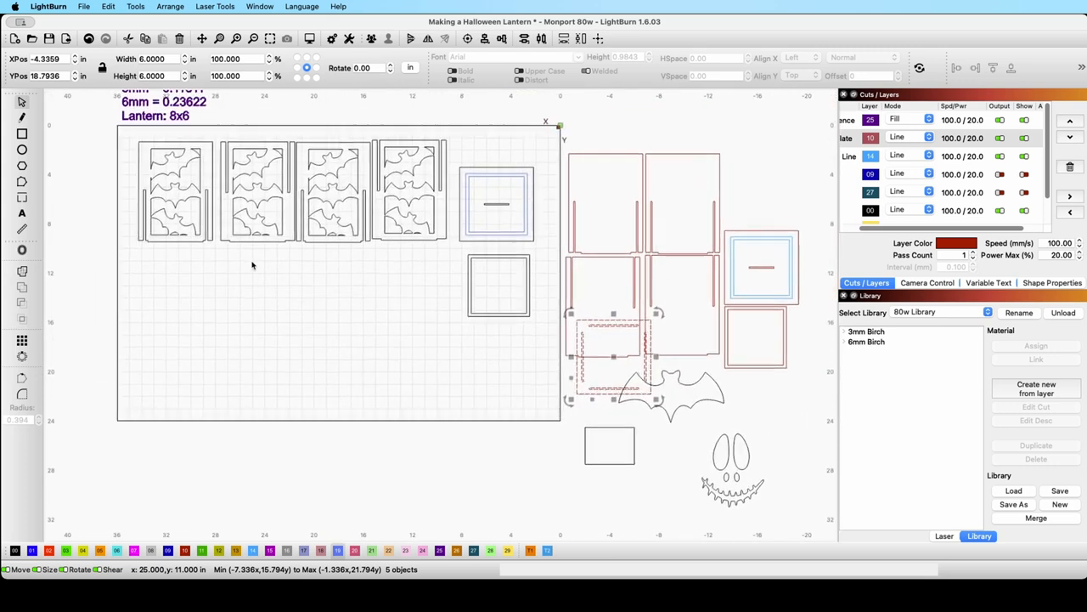
Draw a rectangle about 9 by 5 in beneath the bat panels and put it on layer 00.
{"action": "left_click", "coordinate": [22, 134]}
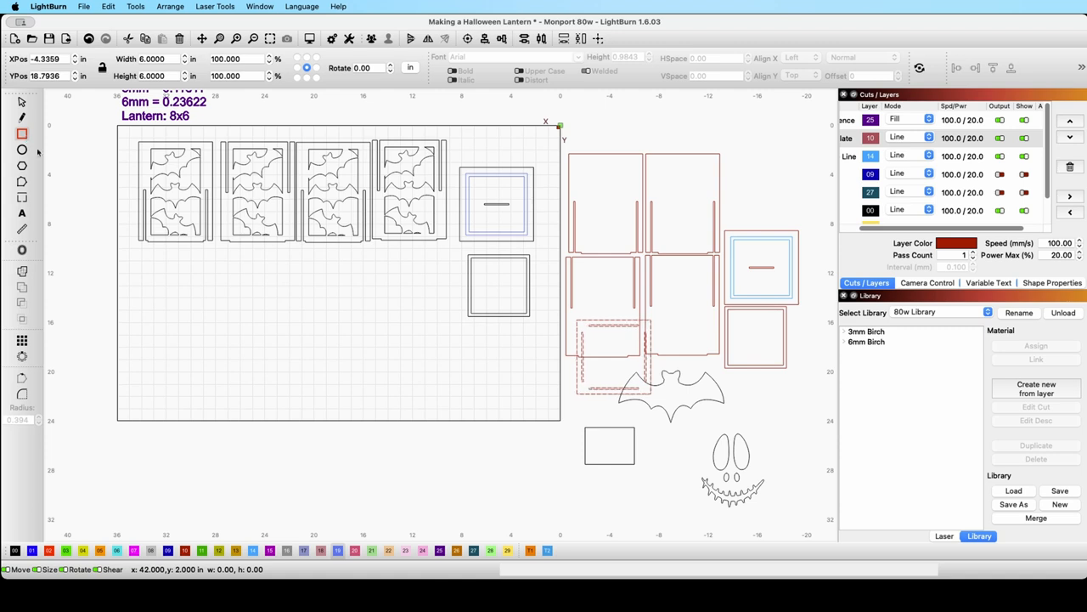
{"action": "mouse_move", "coordinate": [180, 278]}
{"action": "left_mouse_down"}
{"action": "mouse_move", "coordinate": [232, 340]}
{"action": "mouse_move", "coordinate": [291, 337]}
{"action": "left_mouse_up"}
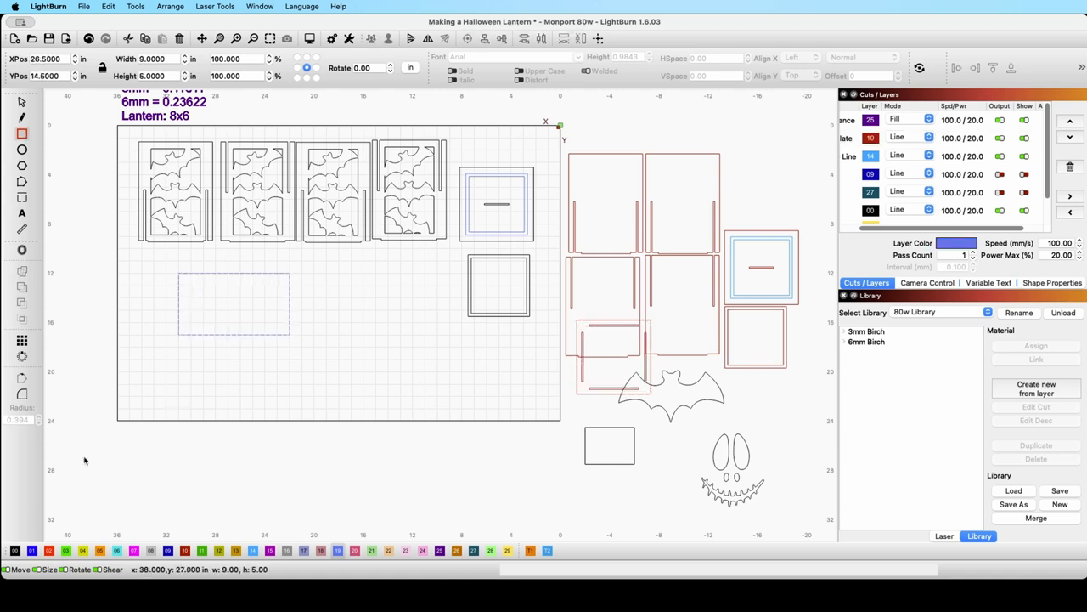
{"action": "left_click", "coordinate": [17, 551]}
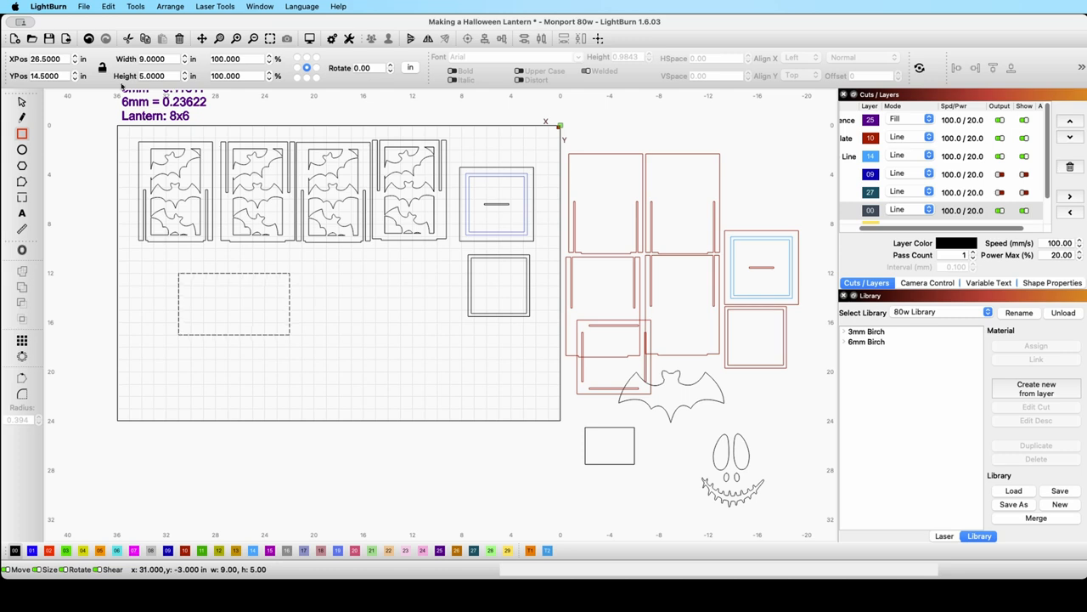
Set the new rectangle's width and height to 6 in to make the base plate square.
{"action": "double_click", "coordinate": [167, 58]}
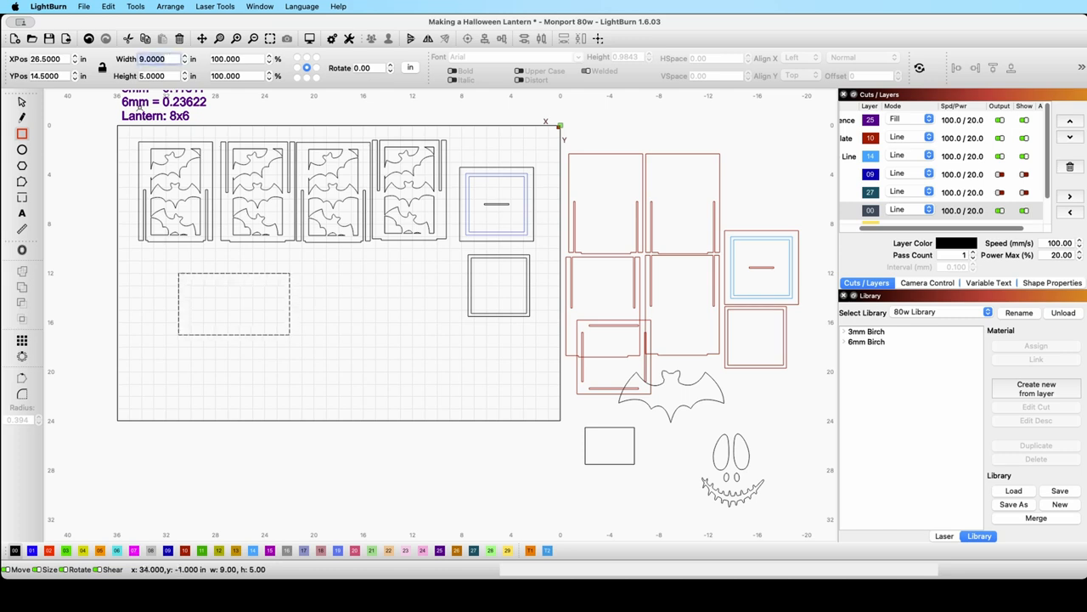
{"action": "type", "text": "6"}
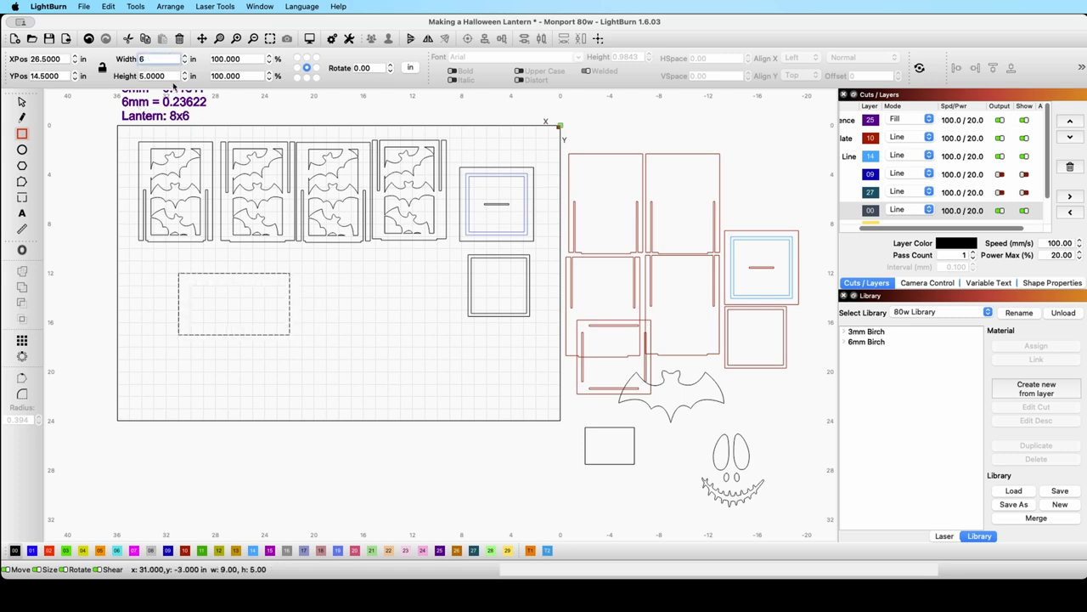
{"action": "key", "text": "Tab"}
{"action": "type", "text": "6"}
{"action": "left_click", "coordinate": [174, 58]}
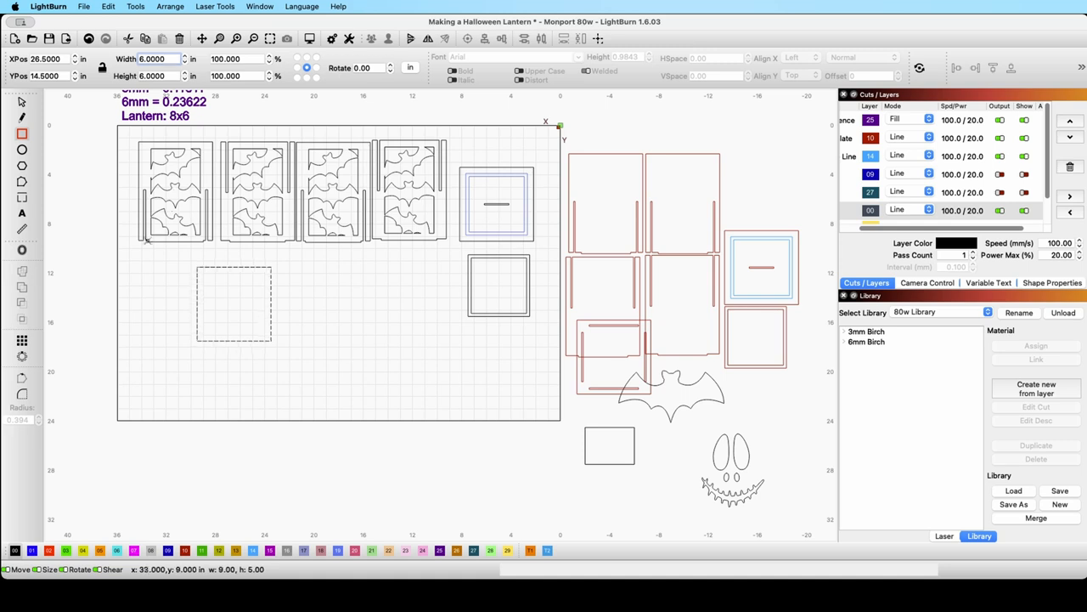
{"action": "left_click", "coordinate": [22, 101]}
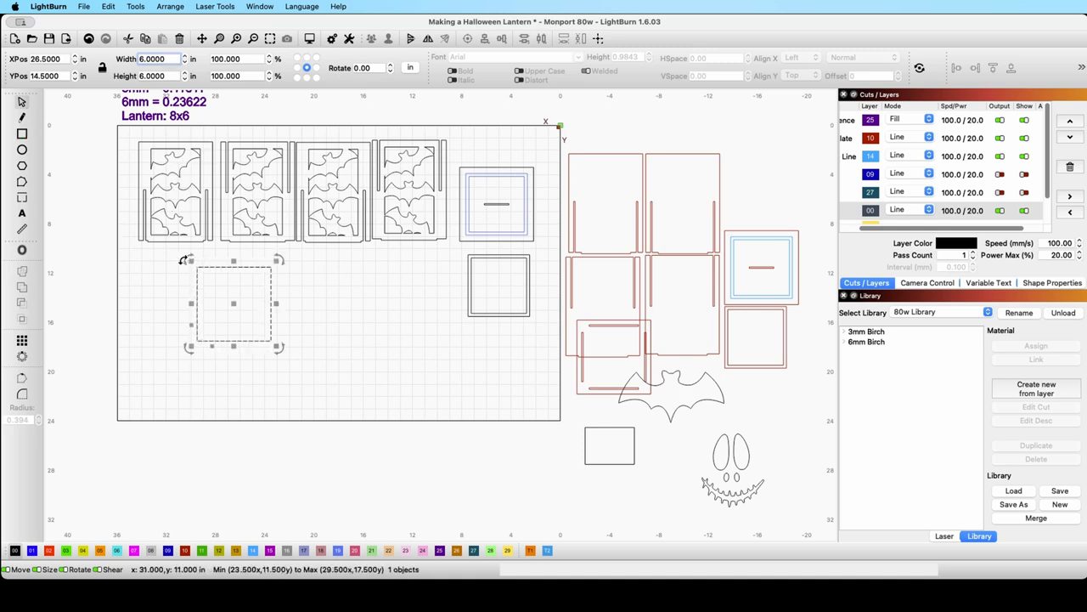
{"action": "left_click", "coordinate": [311, 304]}
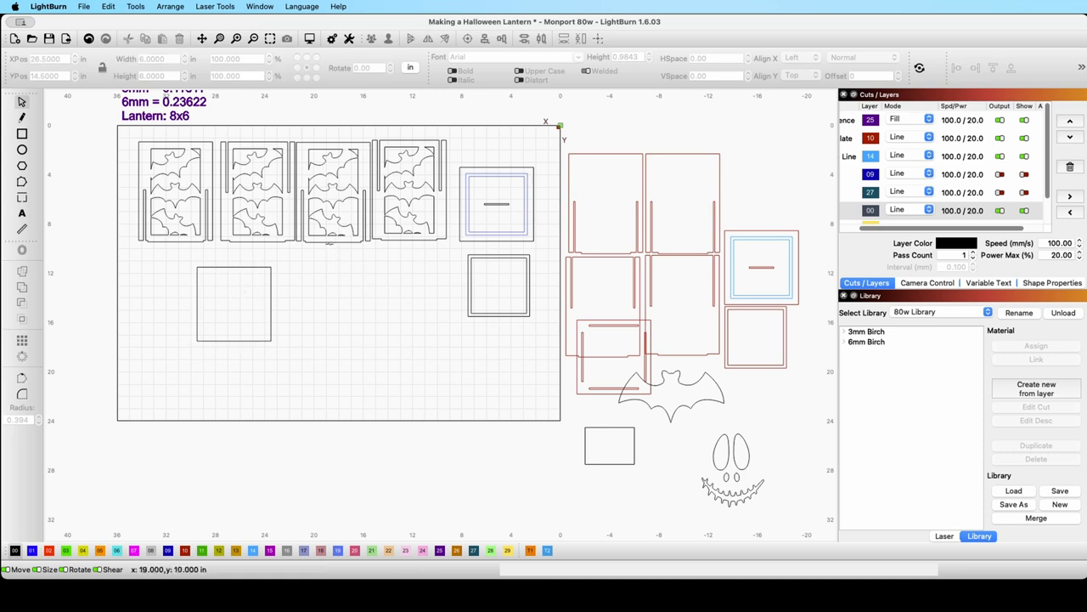
Draw a flat rectangle about 7 by 1 in beside the 6 in square as its slot.
{"action": "left_click", "coordinate": [23, 135]}
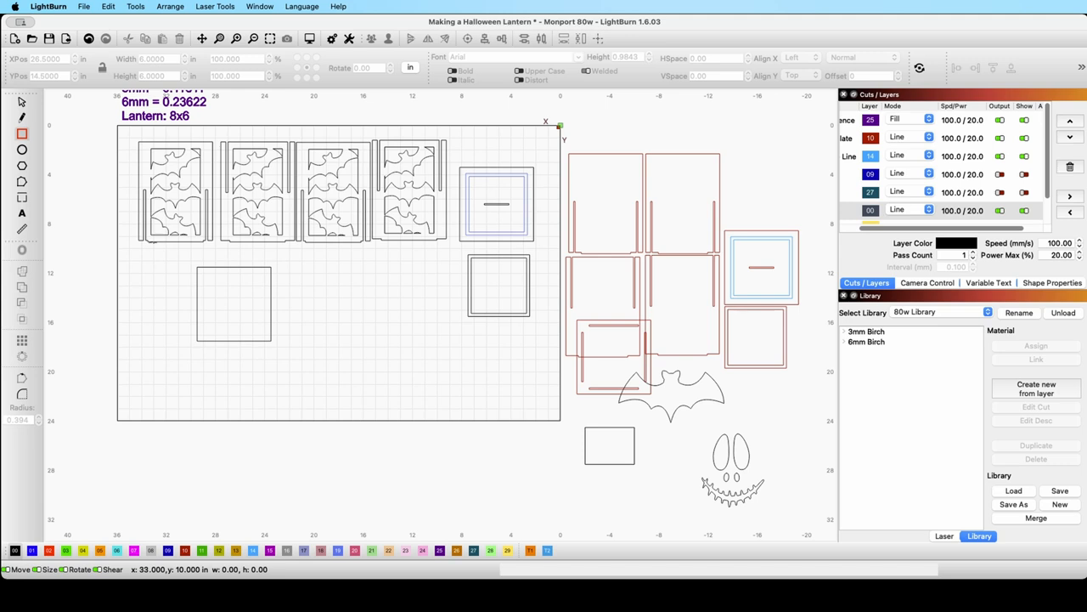
{"action": "left_click_drag", "start_coordinate": [289, 274], "coordinate": [376, 286]}
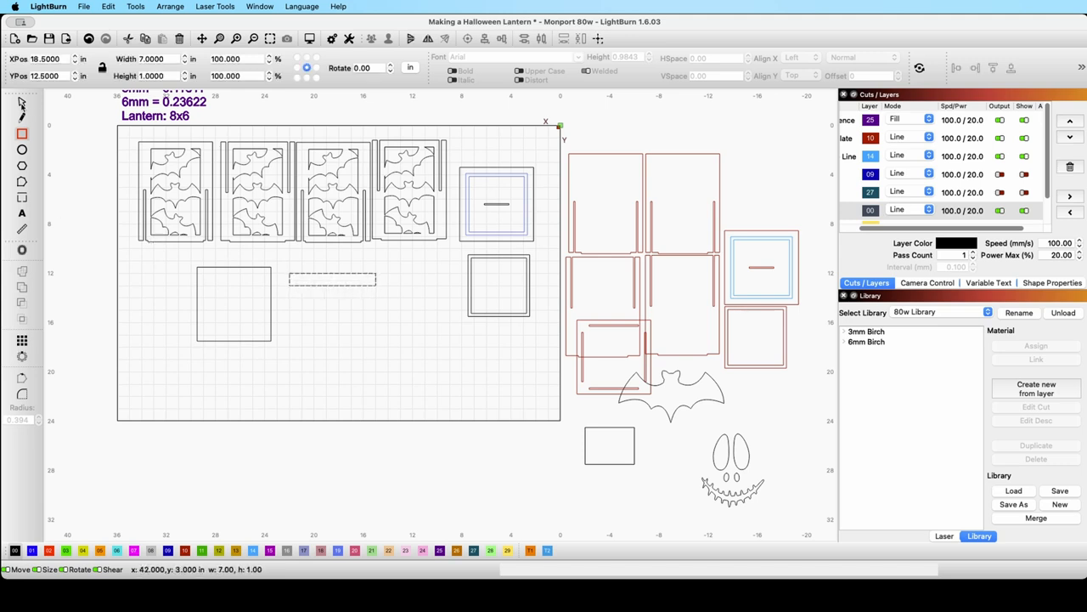
{"action": "left_click", "coordinate": [23, 102]}
Set the slot rectangle's width to 4.5 in and its height to the 3 mm material thickness, 0.11811 in.
{"action": "left_click_drag", "start_coordinate": [168, 58], "coordinate": [132, 59]}
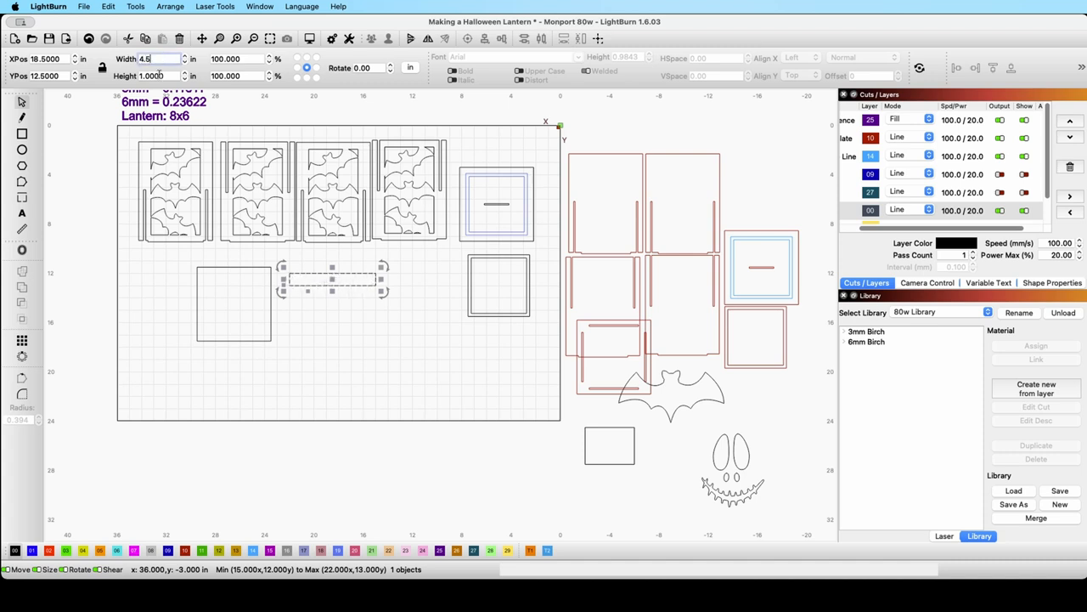
{"action": "type", "text": "4.5"}
{"action": "key", "text": "Return"}
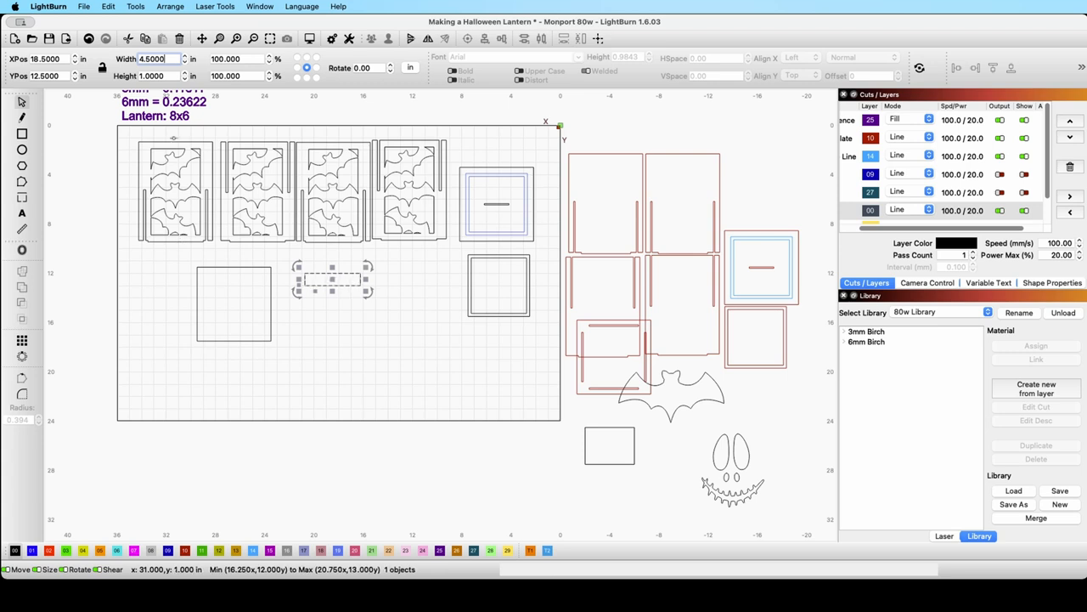
{"action": "scroll", "coordinate": [212, 109], "scroll_direction": "down", "scroll_amount": 2}
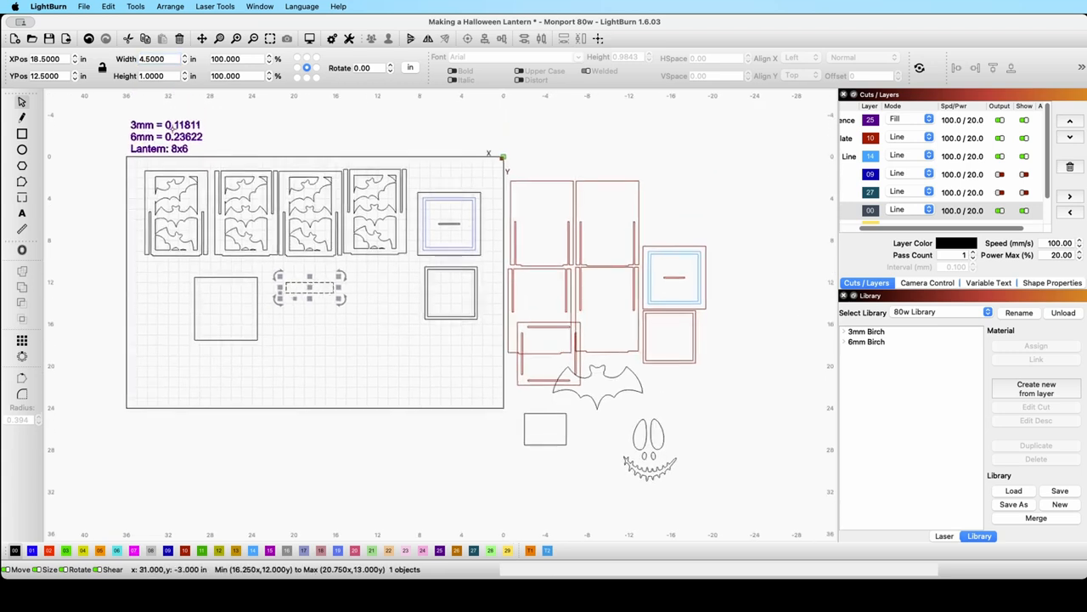
{"action": "left_click", "coordinate": [152, 74]}
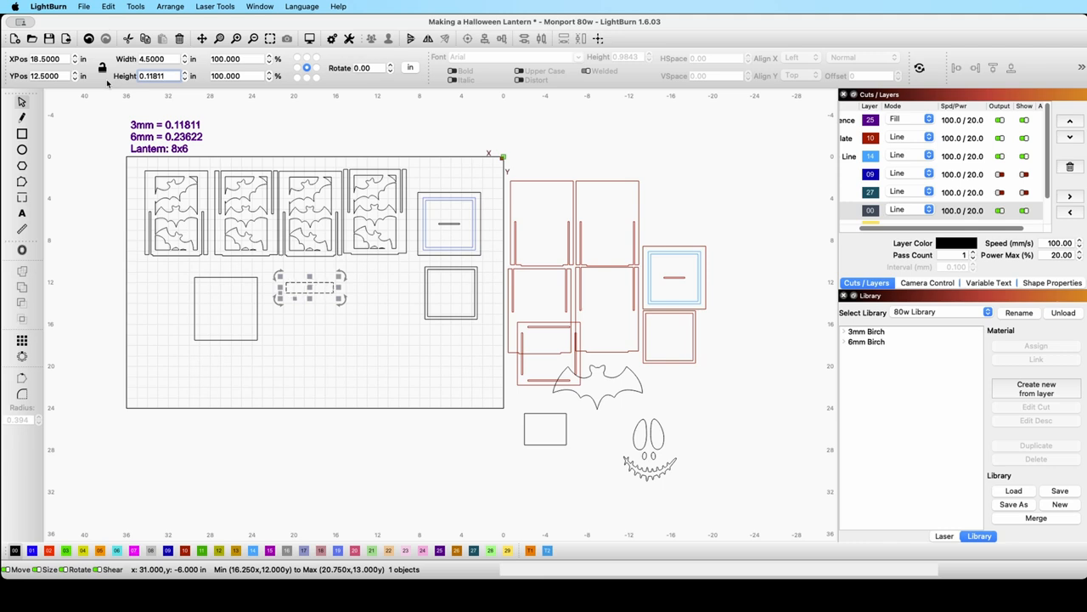
{"action": "key", "text": "Return"}
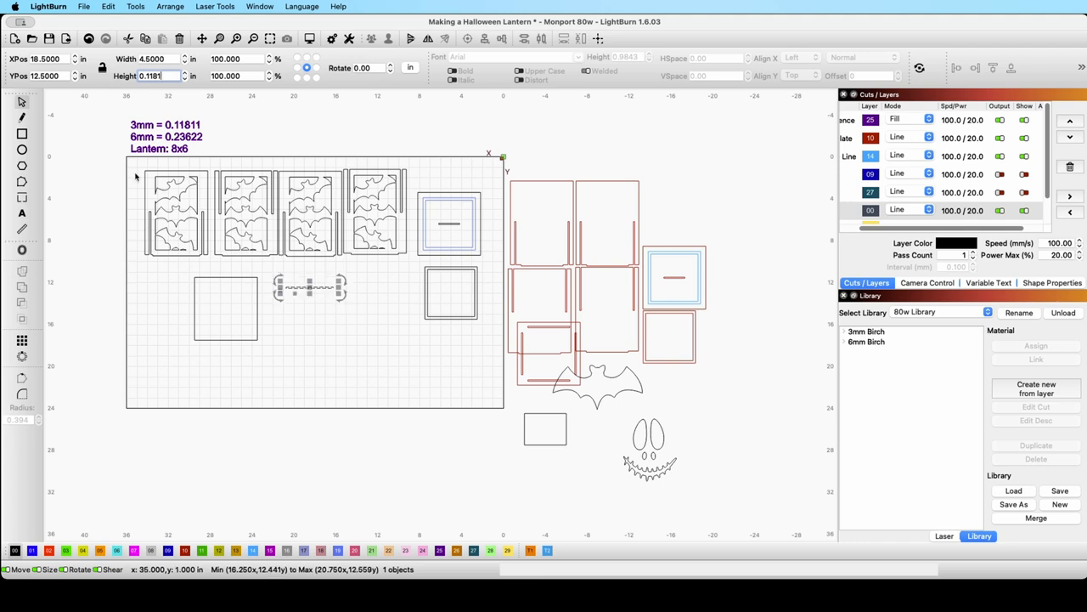
Move the slot inside the square's upper edge at X 26, Y 12 in, and place a duplicate at Y 16 in.
{"action": "left_click_drag", "start_coordinate": [310, 287], "coordinate": [232, 281]}
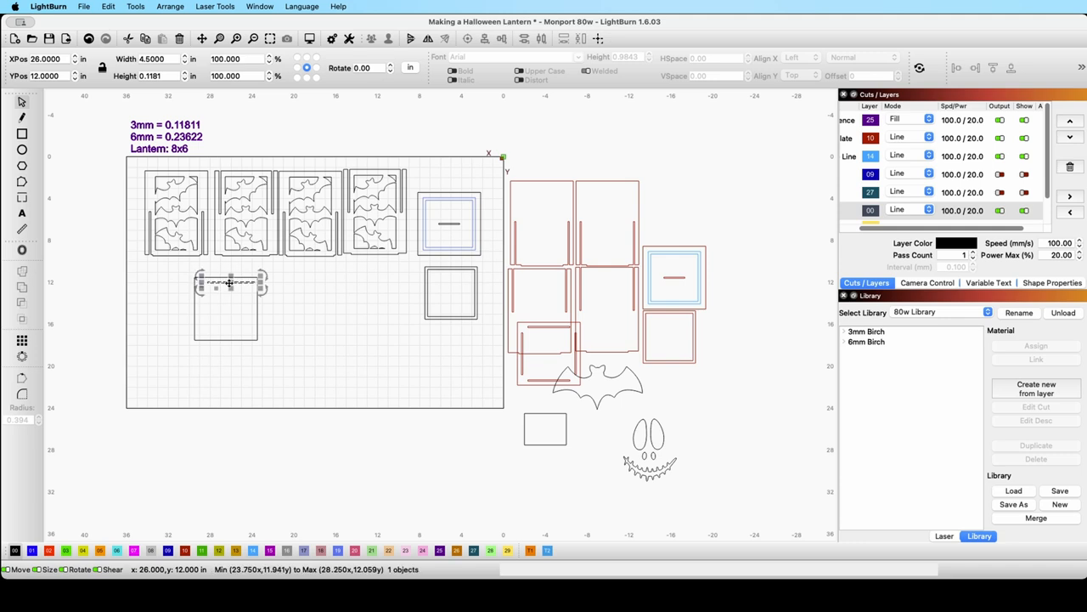
{"action": "right_click", "coordinate": [228, 282]}
{"action": "left_click", "coordinate": [262, 335]}
{"action": "left_click_drag", "start_coordinate": [230, 282], "coordinate": [230, 324]}
Duplicate the upper slot, place the copy at X 26.5, Y 14.5 in, and rotate it 90° counter-clockwise.
{"action": "left_click", "coordinate": [230, 282]}
{"action": "right_click", "coordinate": [230, 284]}
{"action": "left_click", "coordinate": [263, 335]}
{"action": "left_click_drag", "start_coordinate": [230, 284], "coordinate": [226, 308]}
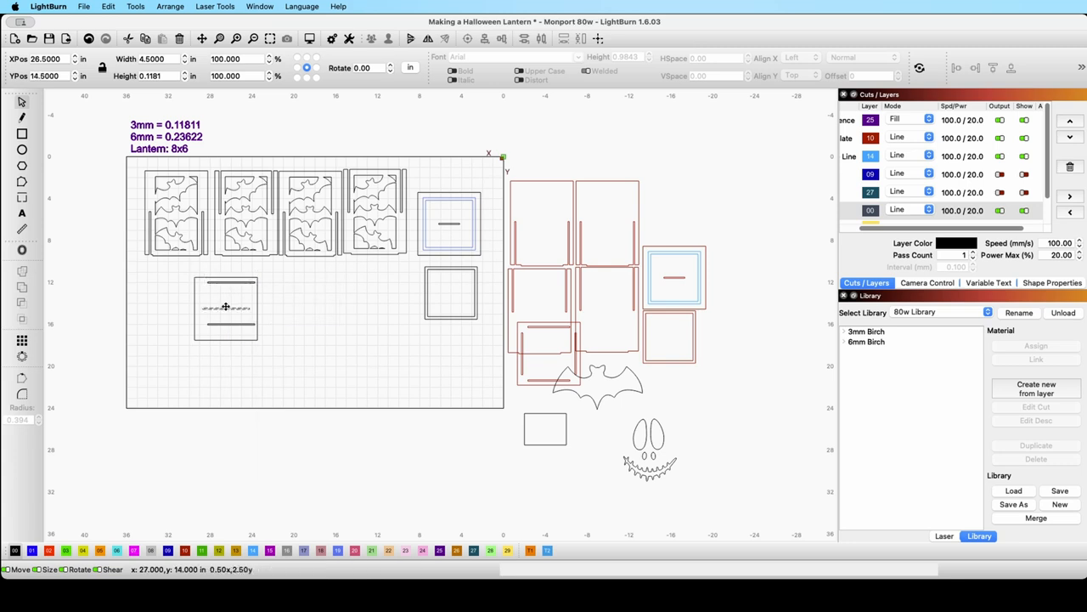
{"action": "left_click", "coordinate": [160, 7]}
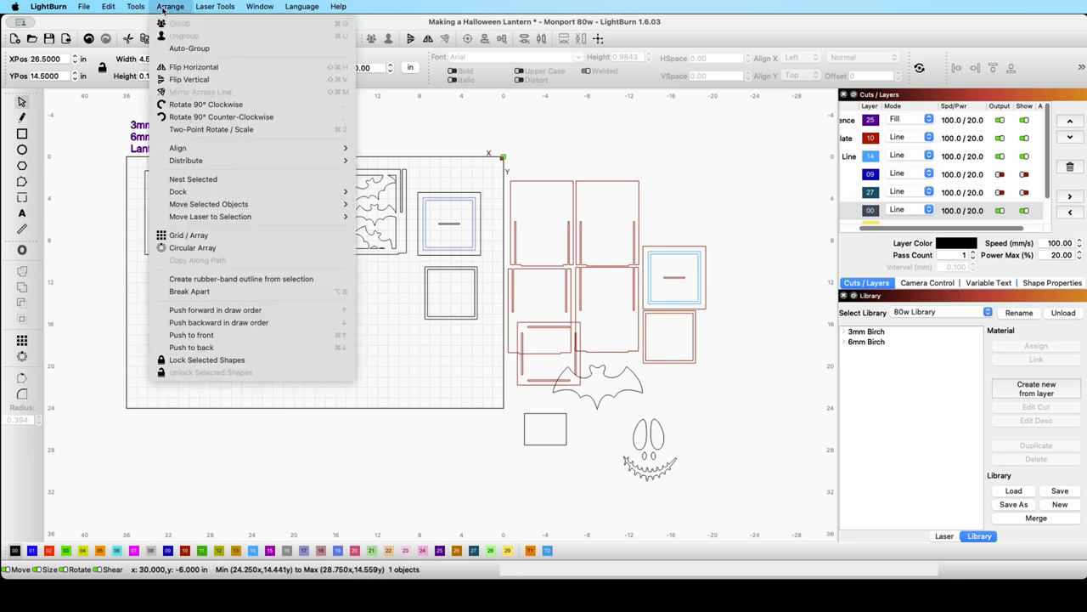
{"action": "left_click", "coordinate": [197, 116]}
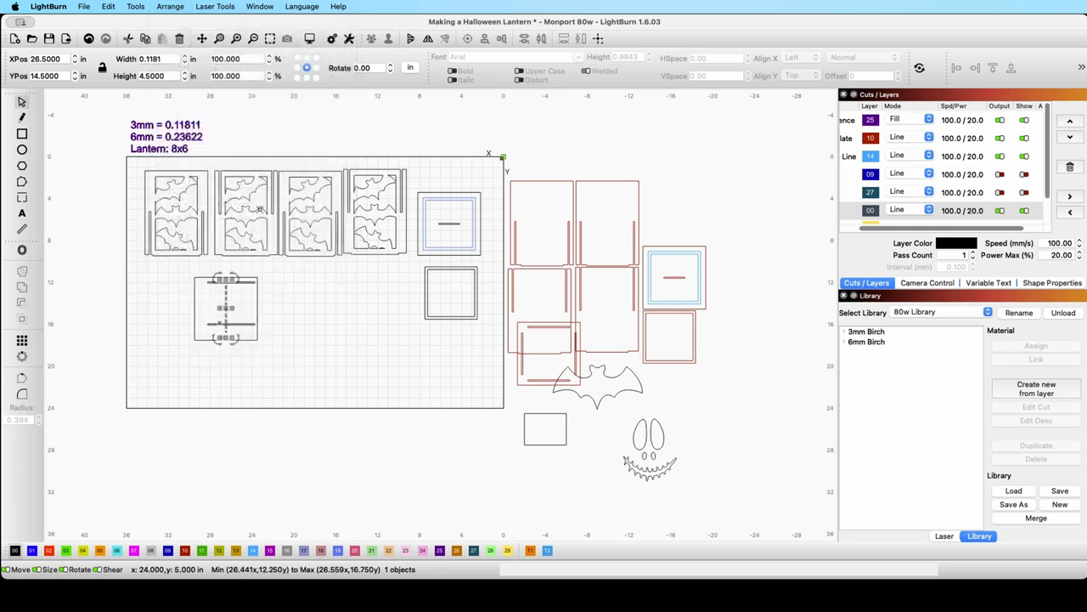
Place the vertical slot and a duplicate of it inside the square's two side edges, at about X 29 and X 24 in.
{"action": "left_click_drag", "start_coordinate": [228, 309], "coordinate": [250, 308]}
{"action": "right_click", "coordinate": [201, 313]}
{"action": "left_click", "coordinate": [240, 367]}
{"action": "left_click", "coordinate": [291, 337]}
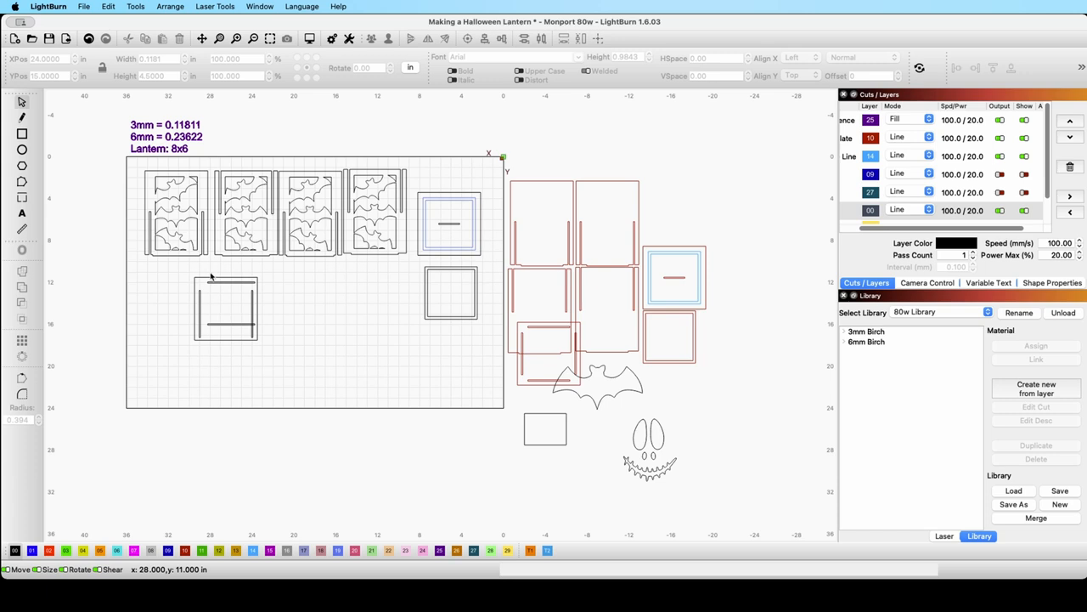
Align the square with its two horizontal slots using Align V-Center, and group the three shapes.
{"action": "scroll", "coordinate": [211, 275], "scroll_direction": "up", "scroll_amount": 5}
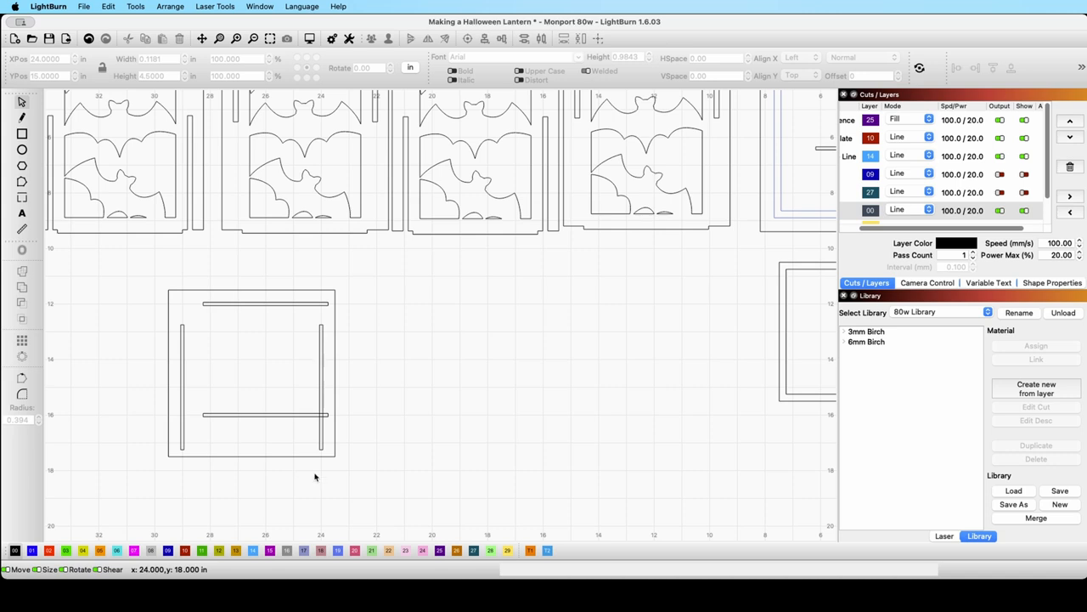
{"action": "left_click_drag", "start_coordinate": [314, 470], "coordinate": [218, 286]}
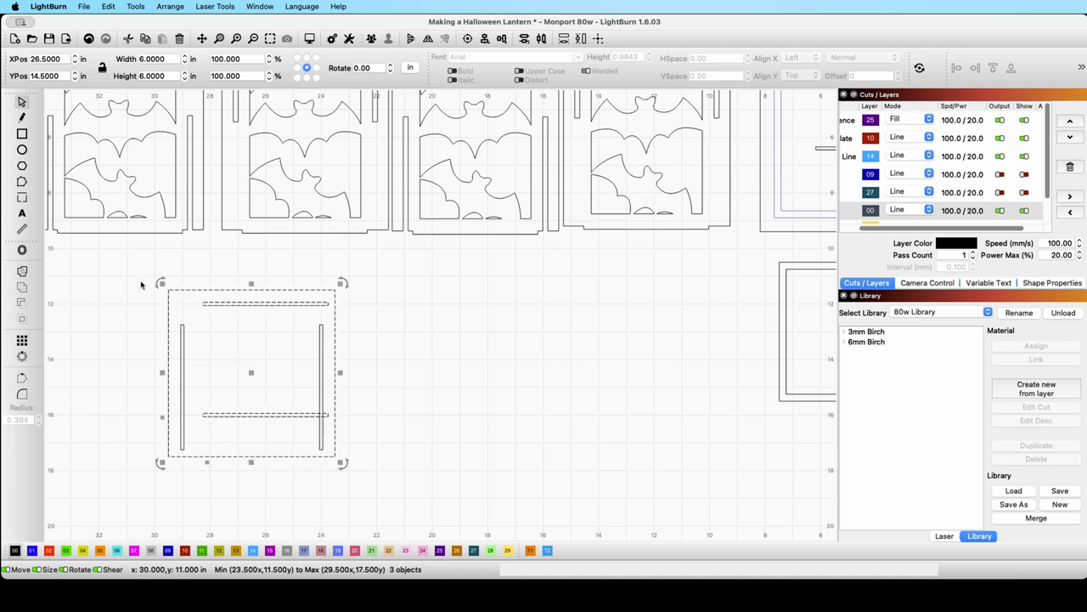
{"action": "left_click_drag", "start_coordinate": [140, 266], "coordinate": [364, 463]}
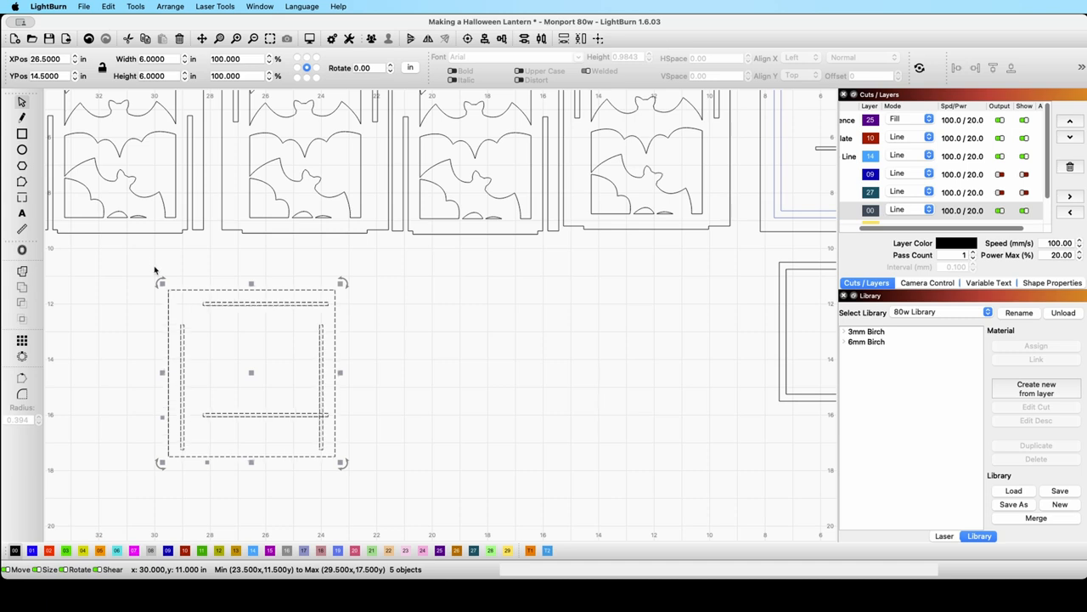
{"action": "left_click_drag", "start_coordinate": [150, 272], "coordinate": [226, 340]}
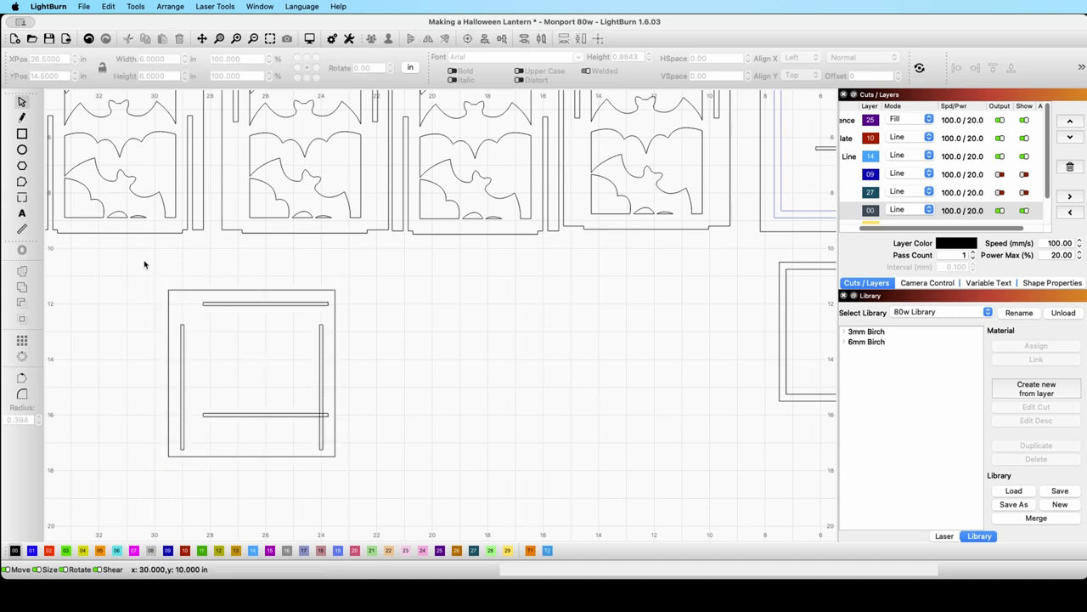
{"action": "left_click_drag", "start_coordinate": [145, 261], "coordinate": [229, 360]}
{"action": "left_click_drag", "start_coordinate": [289, 469], "coordinate": [228, 289]}
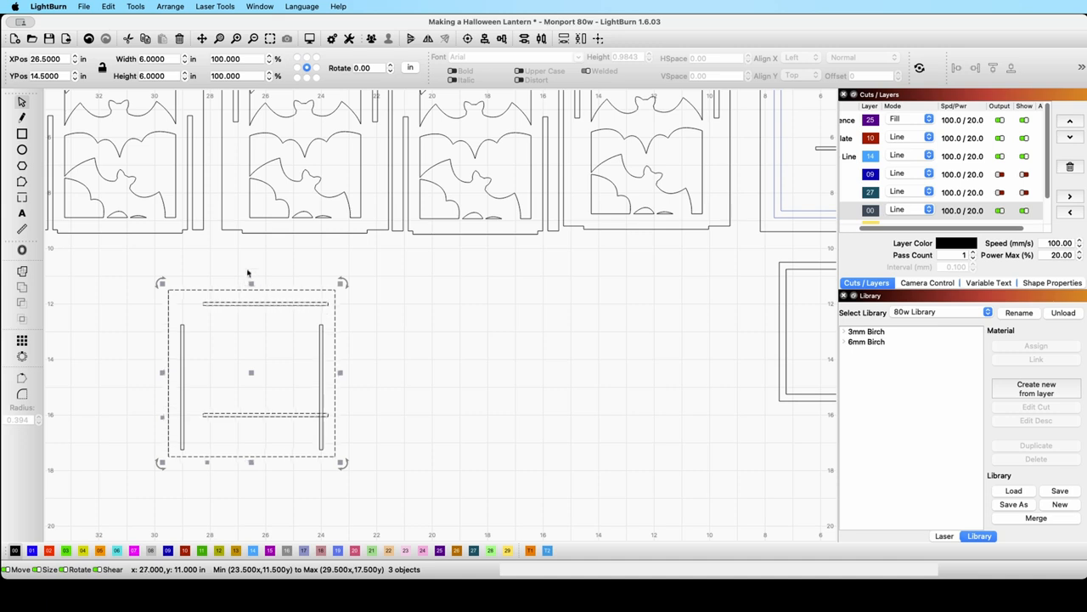
{"action": "mouse_move", "coordinate": [504, 39]}
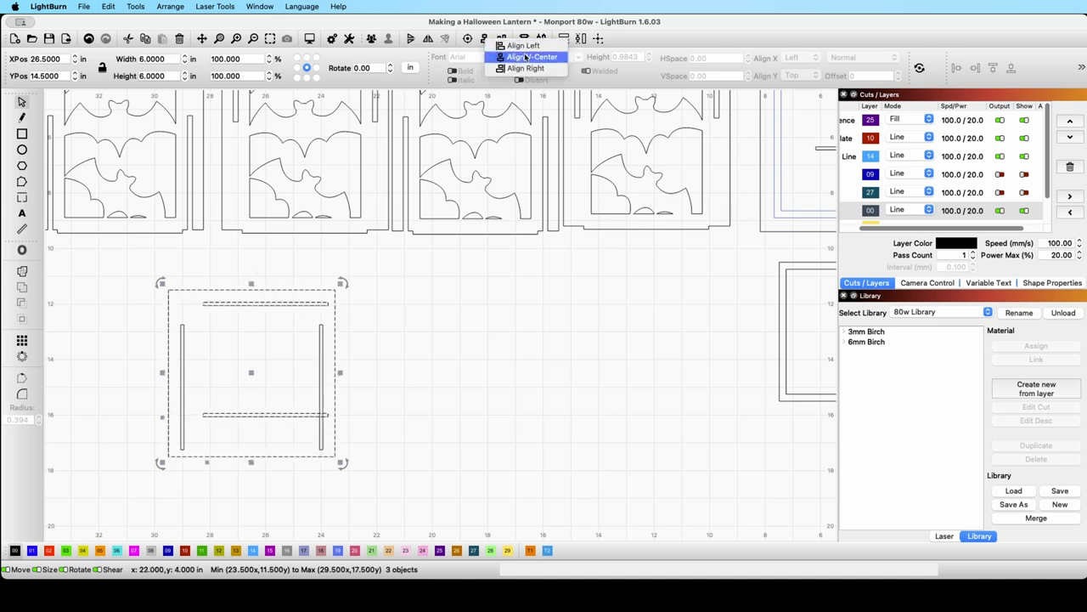
{"action": "left_click", "coordinate": [523, 56]}
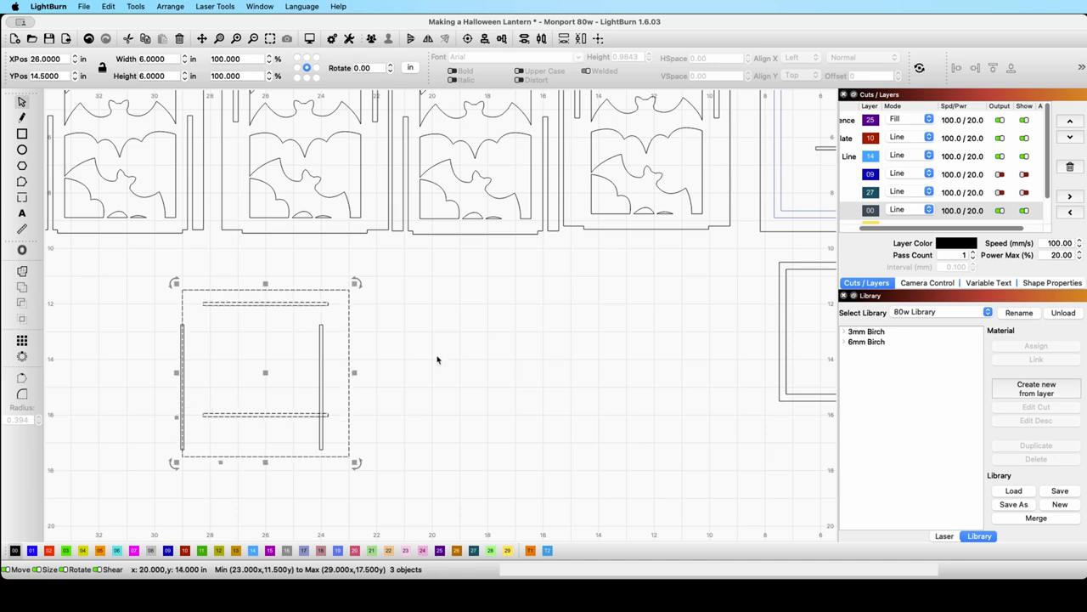
{"action": "left_click", "coordinate": [372, 39]}
{"action": "left_click", "coordinate": [368, 379]}
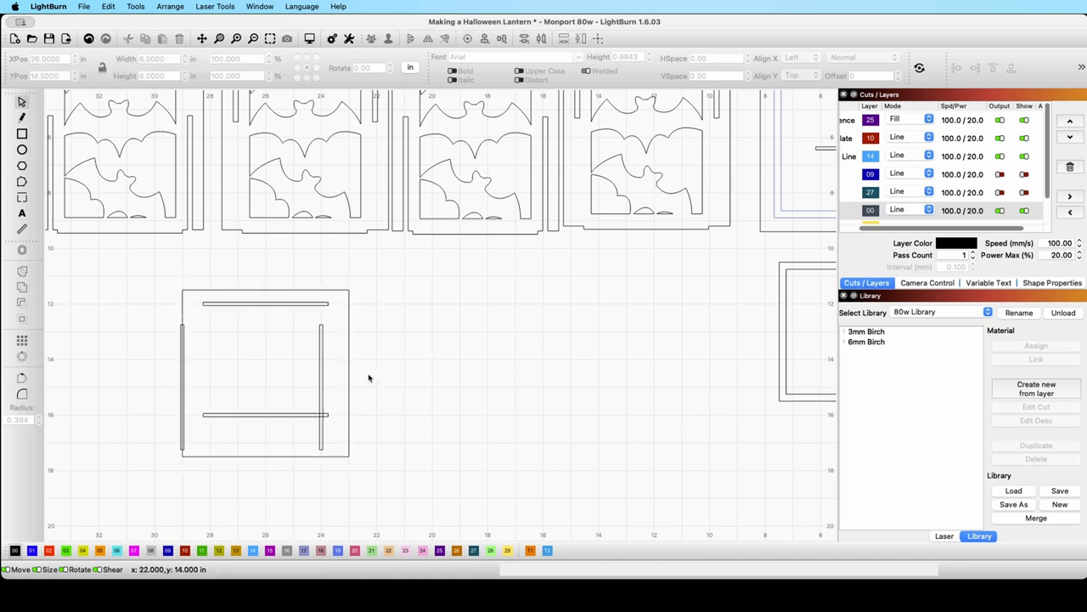
Center the two vertical slots on the square's height with Align H-Center, and move the right slot flush inside the square's right edge.
{"action": "left_click_drag", "start_coordinate": [369, 377], "coordinate": [174, 341]}
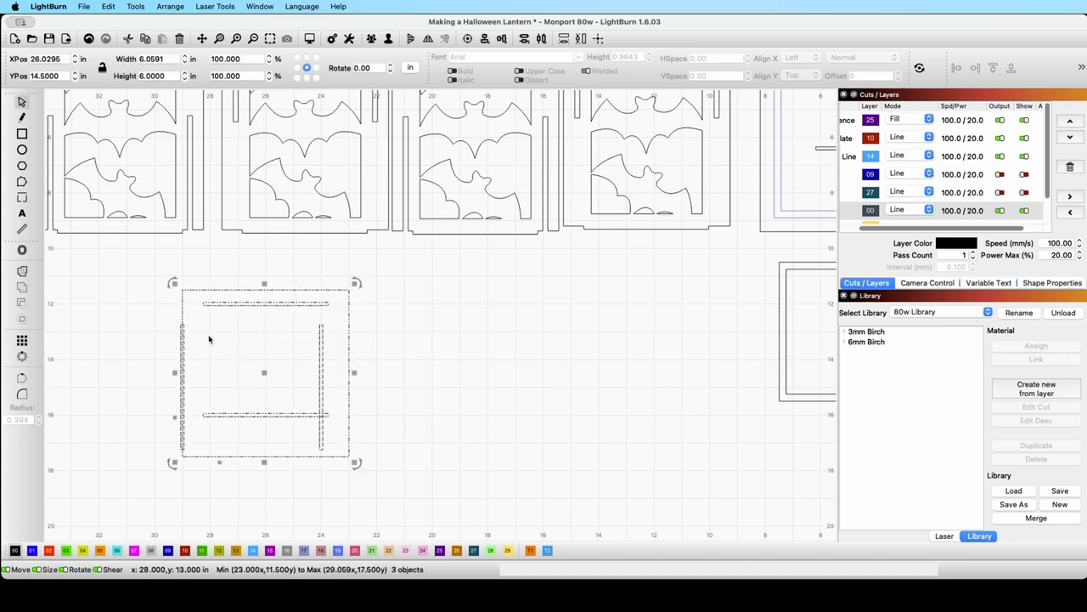
{"action": "left_click", "coordinate": [504, 40]}
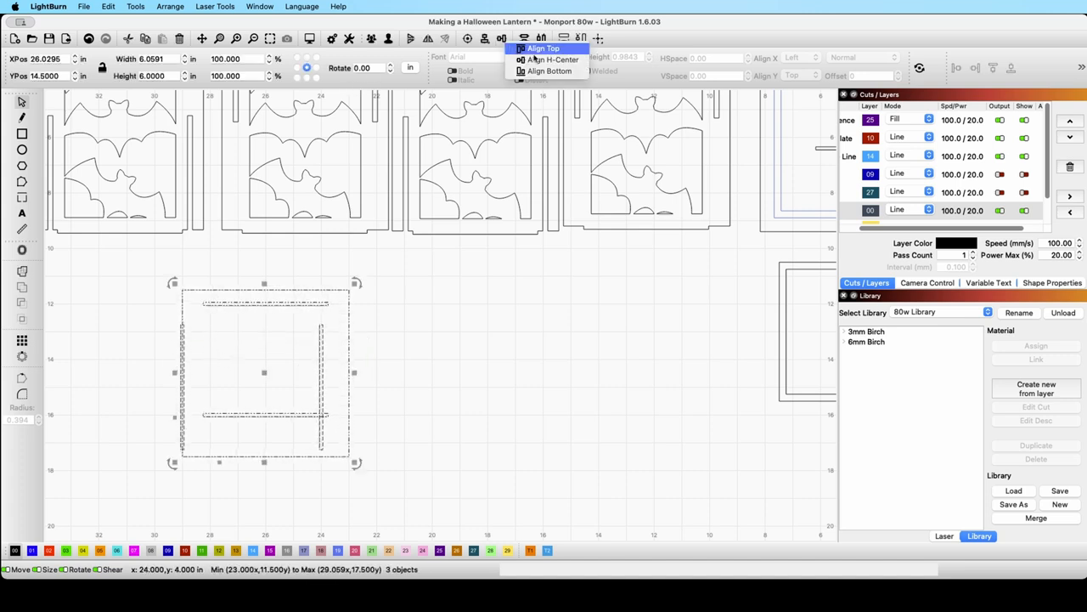
{"action": "left_click", "coordinate": [537, 61]}
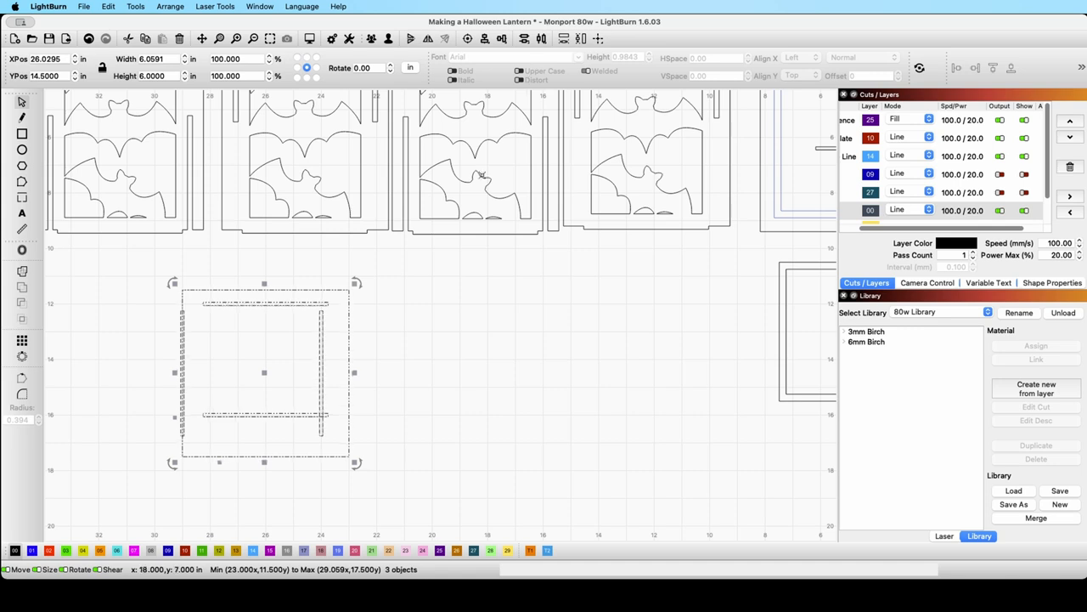
{"action": "key", "text": "Escape"}
{"action": "left_click_drag", "start_coordinate": [321, 415], "coordinate": [348, 415]}
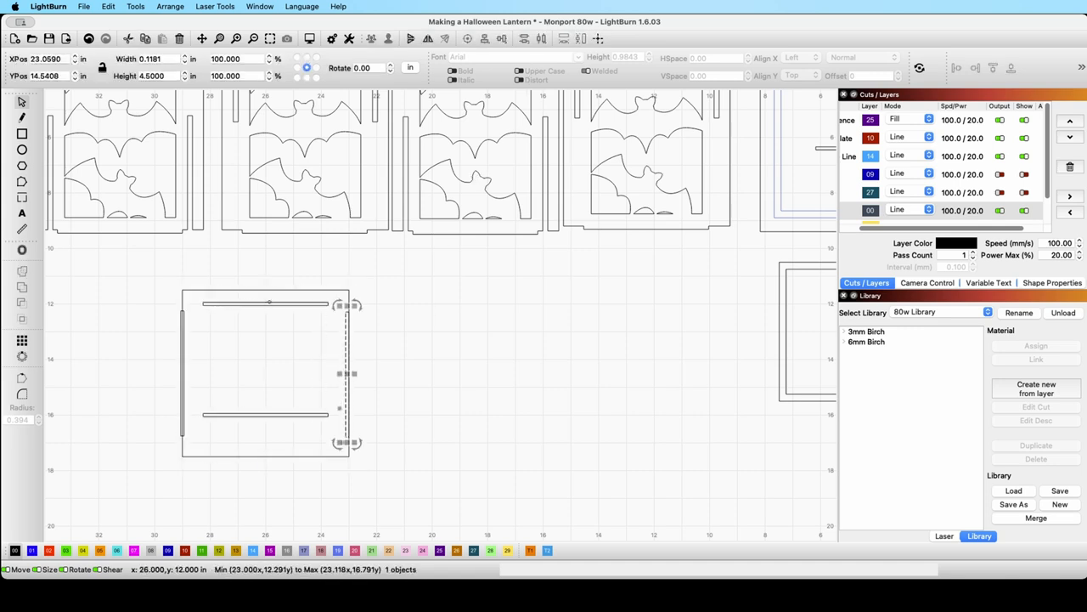
{"action": "left_click_drag", "start_coordinate": [270, 301], "coordinate": [276, 294]}
{"action": "left_click", "coordinate": [310, 357]}
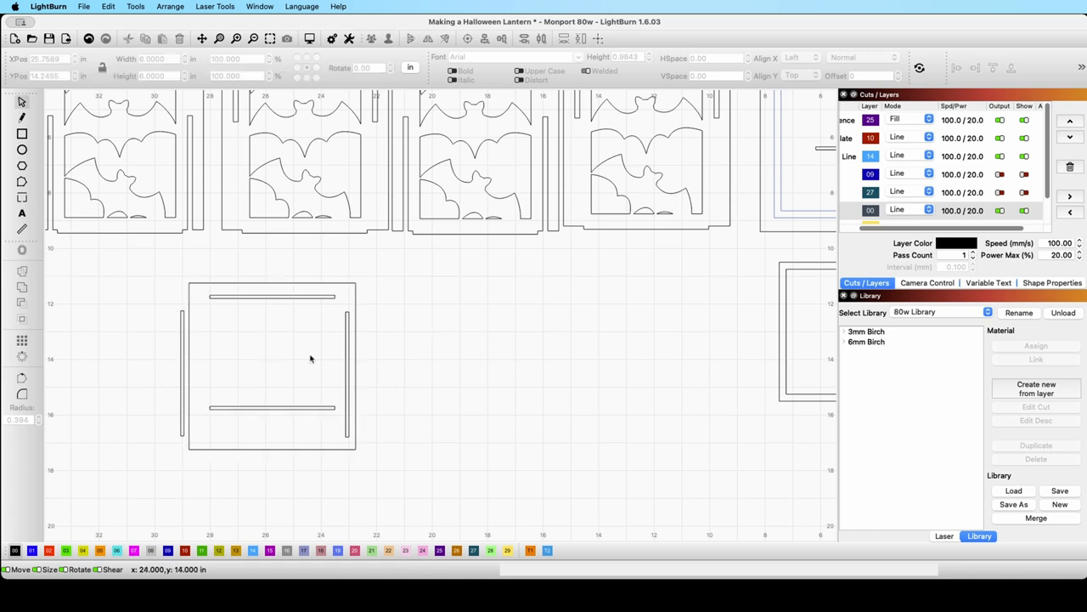
{"action": "key", "text": "ctrl+z"}
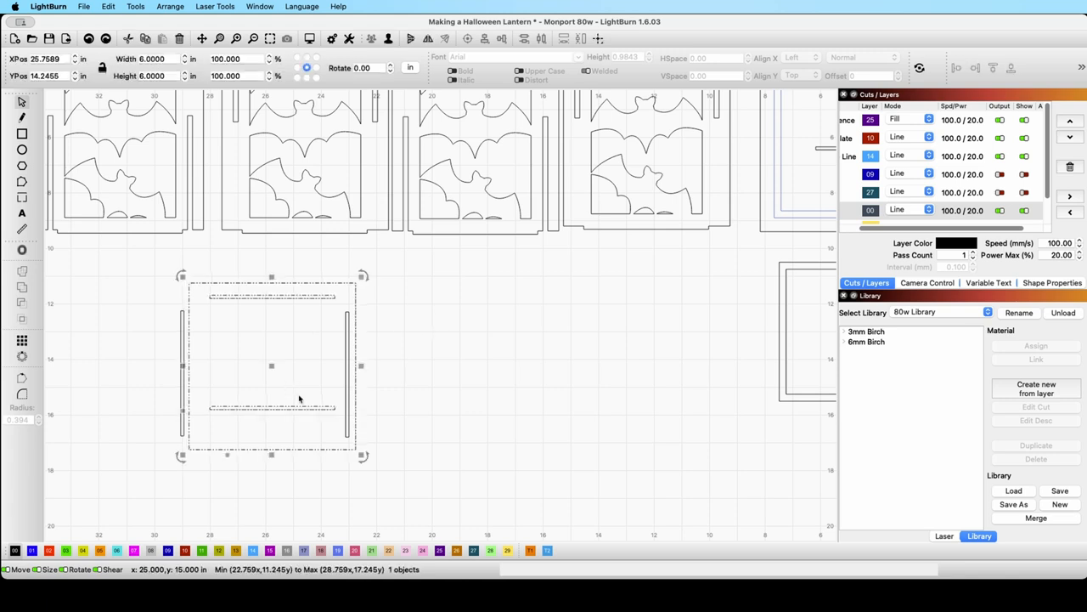
{"action": "left_click", "coordinate": [437, 382]}
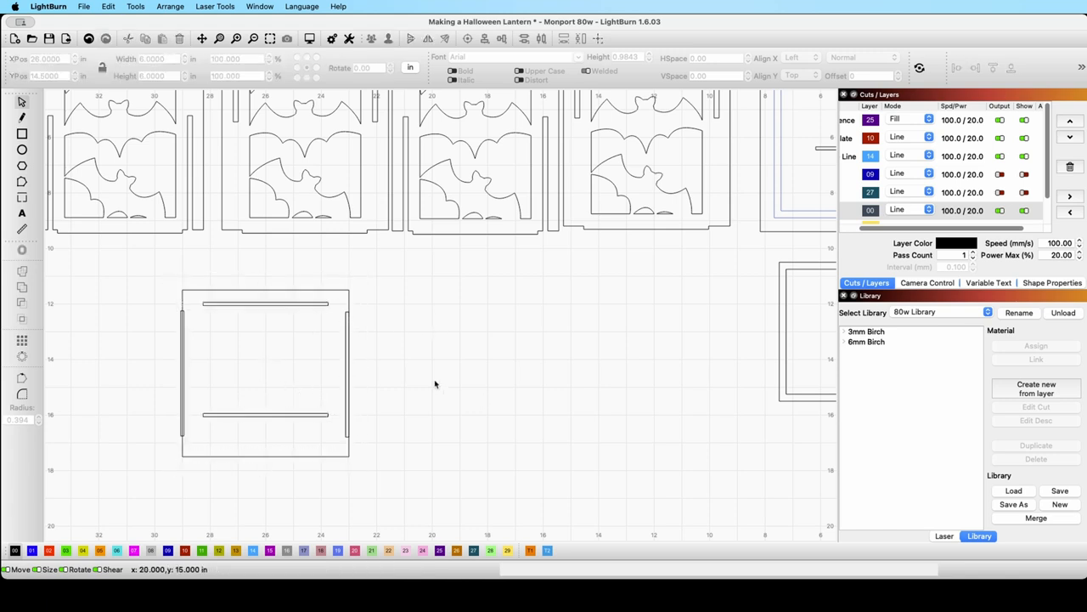
Move the left vertical slot flush inside the square's left edge, at X 28.9409 in.
{"action": "left_click", "coordinate": [182, 351]}
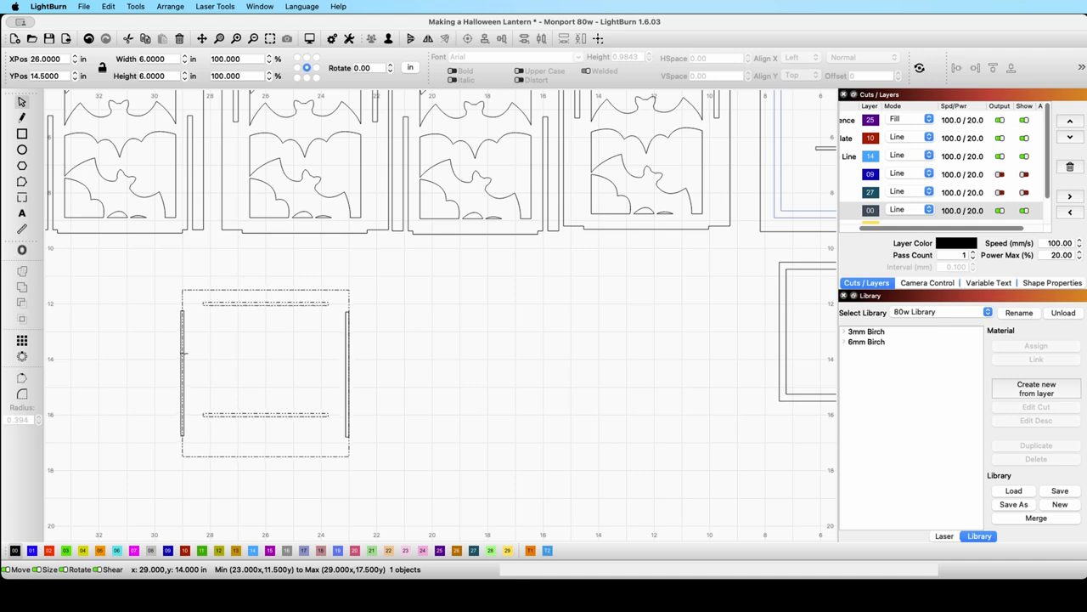
{"action": "scroll", "coordinate": [181, 357], "scroll_direction": "up", "scroll_amount": 5}
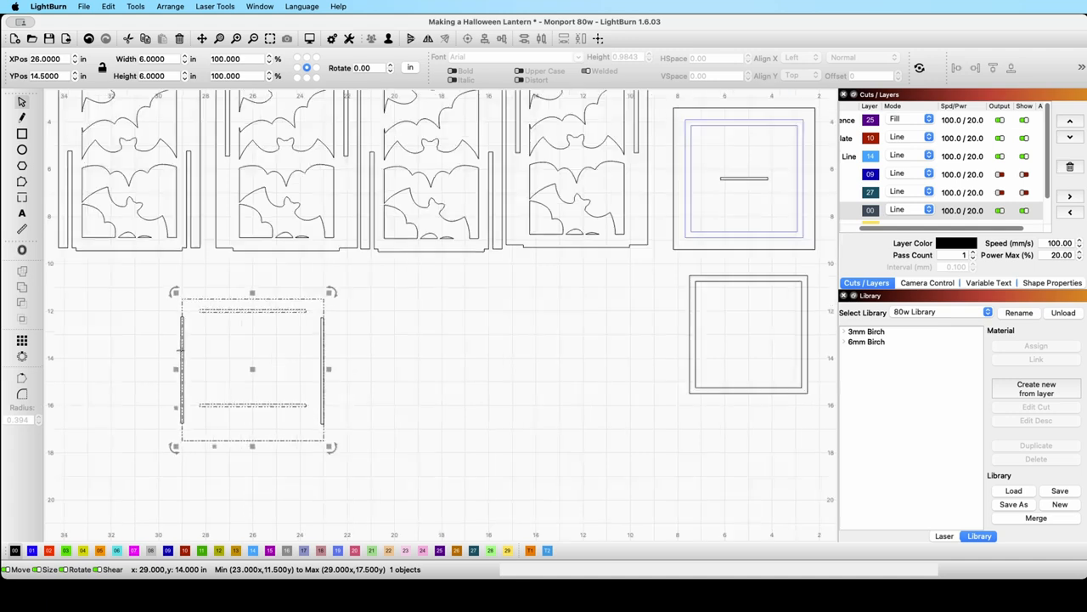
{"action": "mouse_move", "coordinate": [186, 360]}
{"action": "left_mouse_down"}
{"action": "mouse_move", "coordinate": [209, 358]}
{"action": "mouse_move", "coordinate": [180, 356]}
{"action": "mouse_move", "coordinate": [197, 355]}
{"action": "left_mouse_up"}
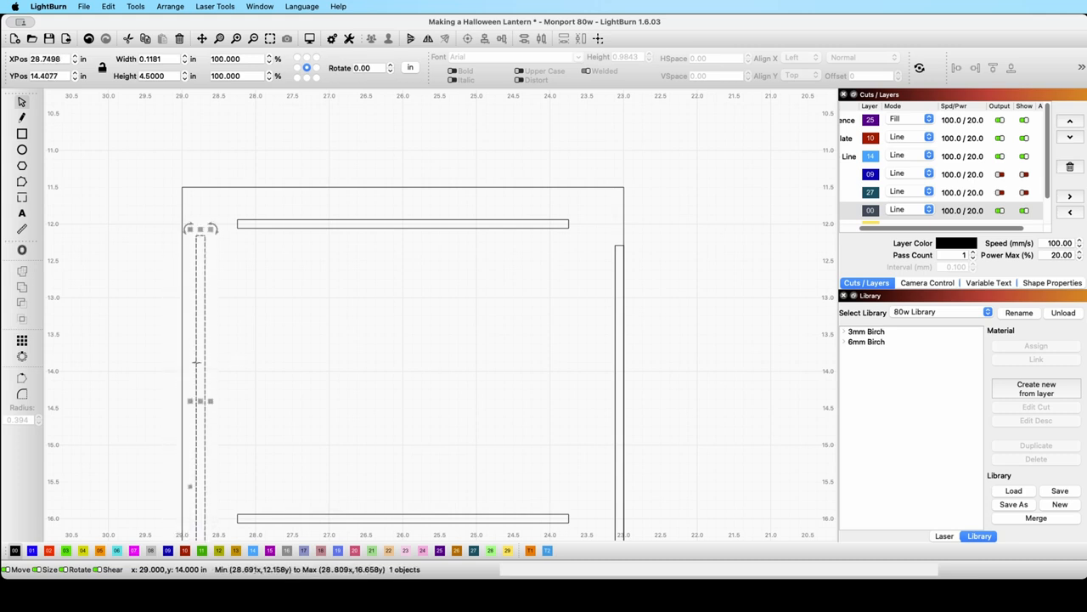
{"action": "left_click_drag", "start_coordinate": [196, 361], "coordinate": [184, 362]}
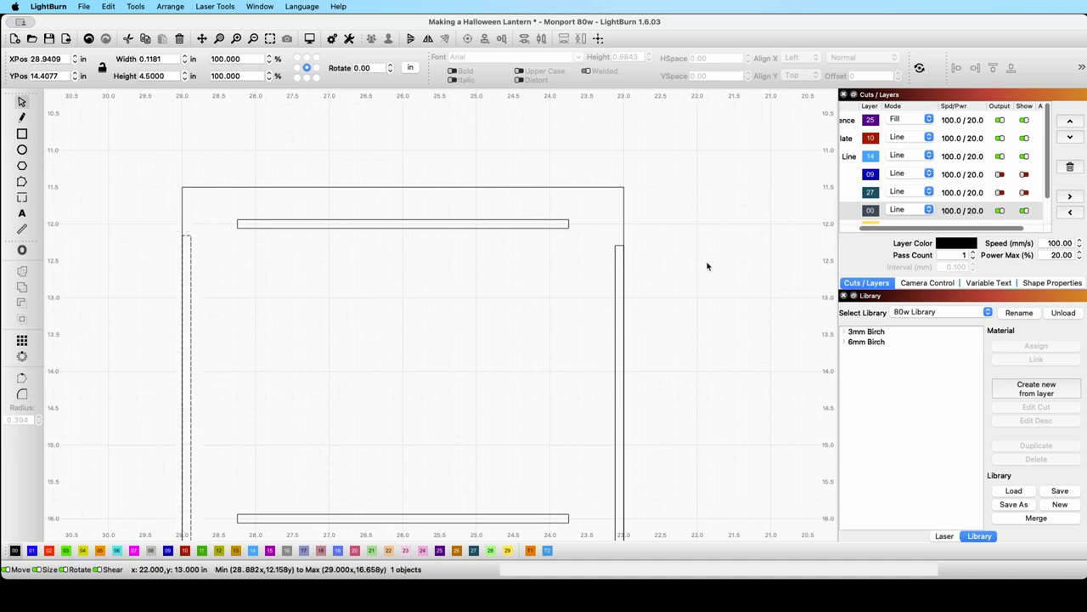
Ungroup the square and horizontal slots, and move those slots flush inside the upper and lower edges, at Y 11.5590 and 17.4410 in.
{"action": "left_click_drag", "start_coordinate": [684, 313], "coordinate": [121, 196]}
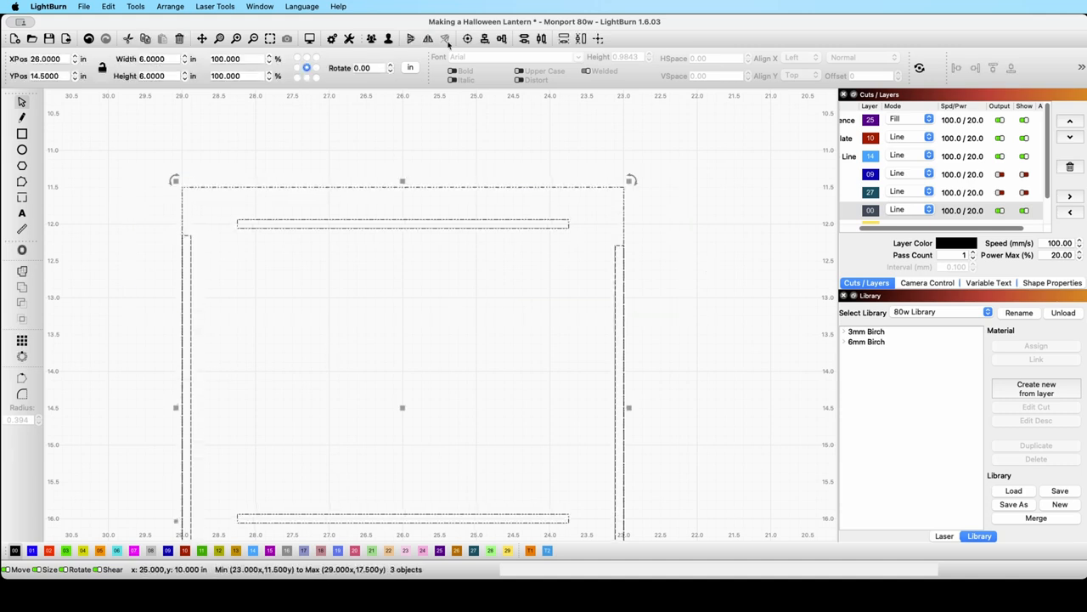
{"action": "left_click", "coordinate": [668, 187]}
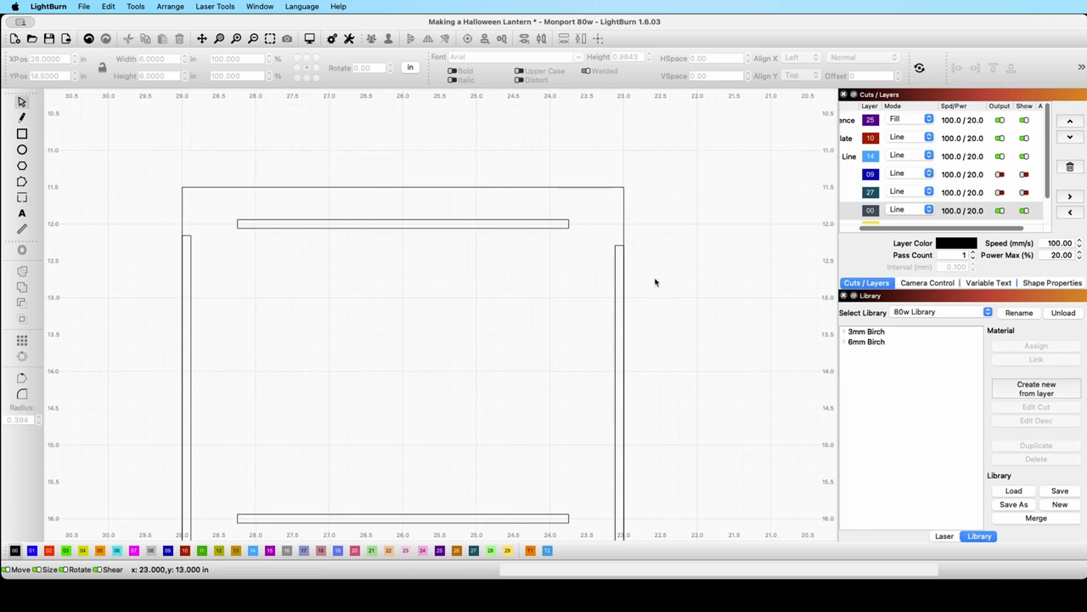
{"action": "scroll", "coordinate": [654, 263], "scroll_direction": "down", "scroll_amount": 3}
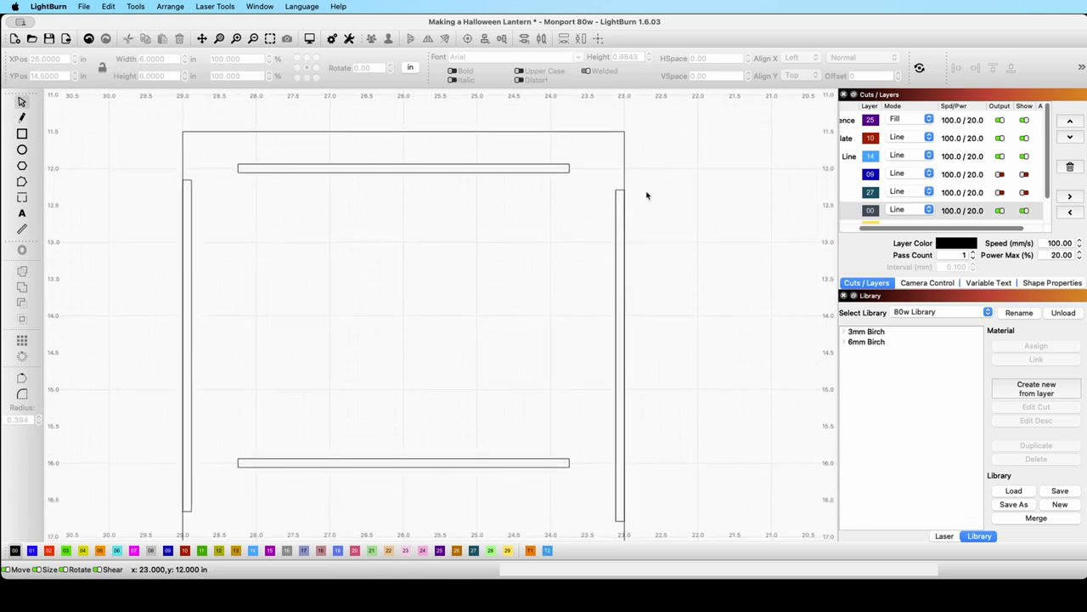
{"action": "left_click_drag", "start_coordinate": [451, 164], "coordinate": [445, 134]}
{"action": "scroll", "coordinate": [461, 359], "scroll_direction": "up", "scroll_amount": 2}
{"action": "scroll", "coordinate": [551, 289], "scroll_direction": "down", "scroll_amount": 3}
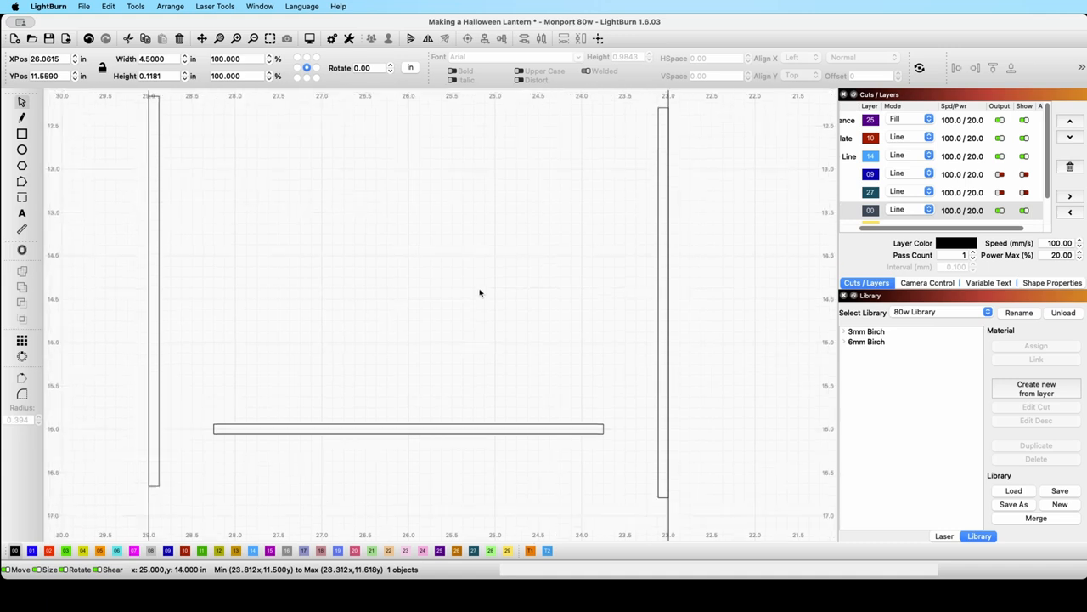
{"action": "scroll", "coordinate": [481, 285], "scroll_direction": "up", "scroll_amount": 2}
{"action": "scroll", "coordinate": [481, 285], "scroll_direction": "down", "scroll_amount": 2}
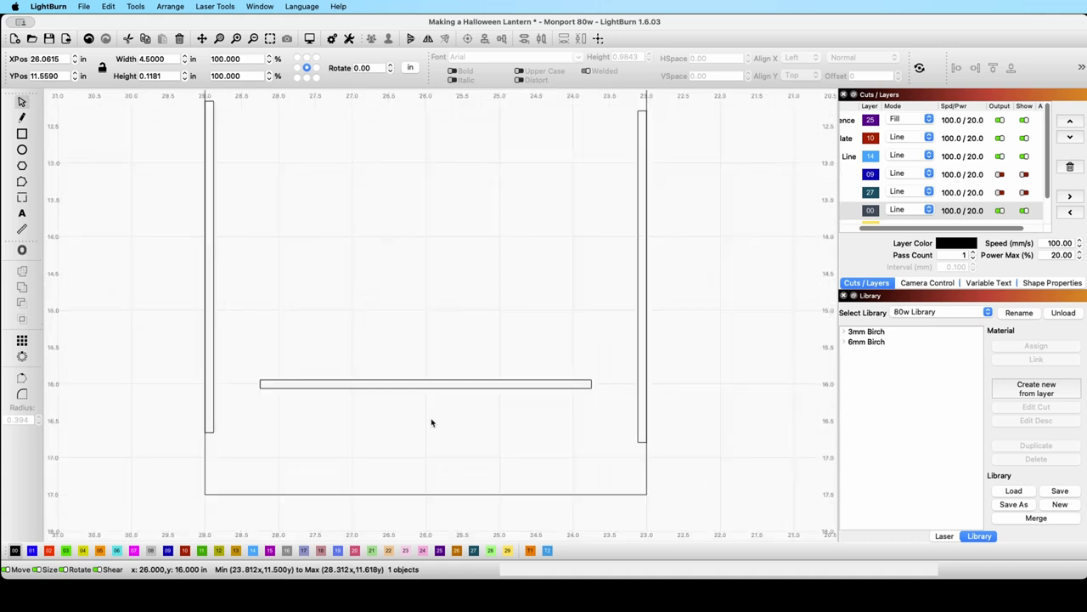
{"action": "left_click_drag", "start_coordinate": [426, 386], "coordinate": [422, 490]}
{"action": "left_click", "coordinate": [454, 515]}
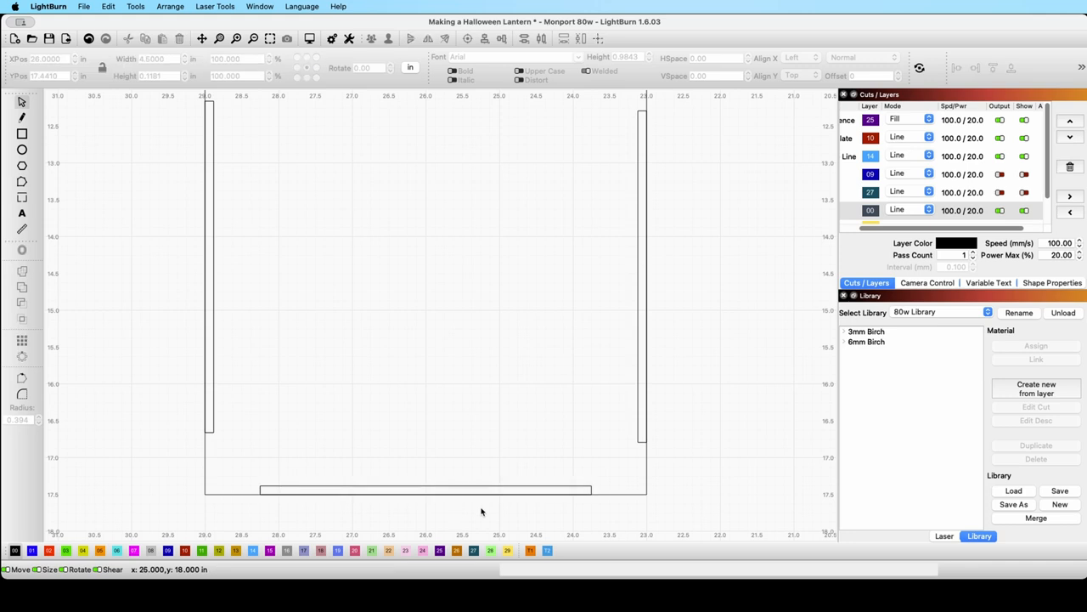
Center the upper and lower slots across the square's width with Align V-Center.
{"action": "scroll", "coordinate": [480, 510], "scroll_direction": "down", "scroll_amount": 2}
{"action": "left_click_drag", "start_coordinate": [474, 494], "coordinate": [430, 210]}
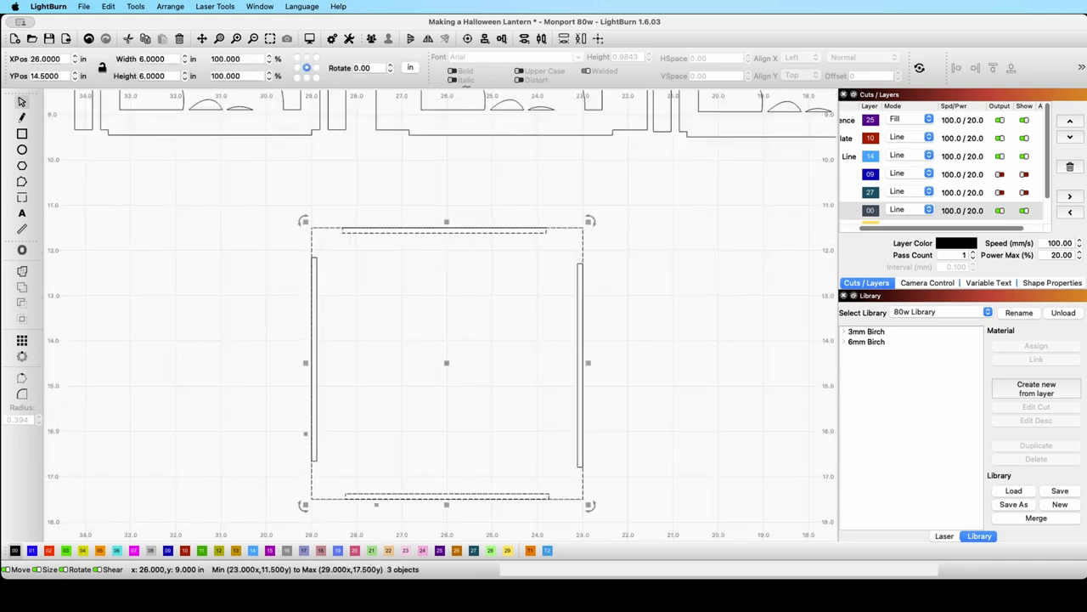
{"action": "left_click", "coordinate": [501, 39]}
{"action": "left_click", "coordinate": [521, 56]}
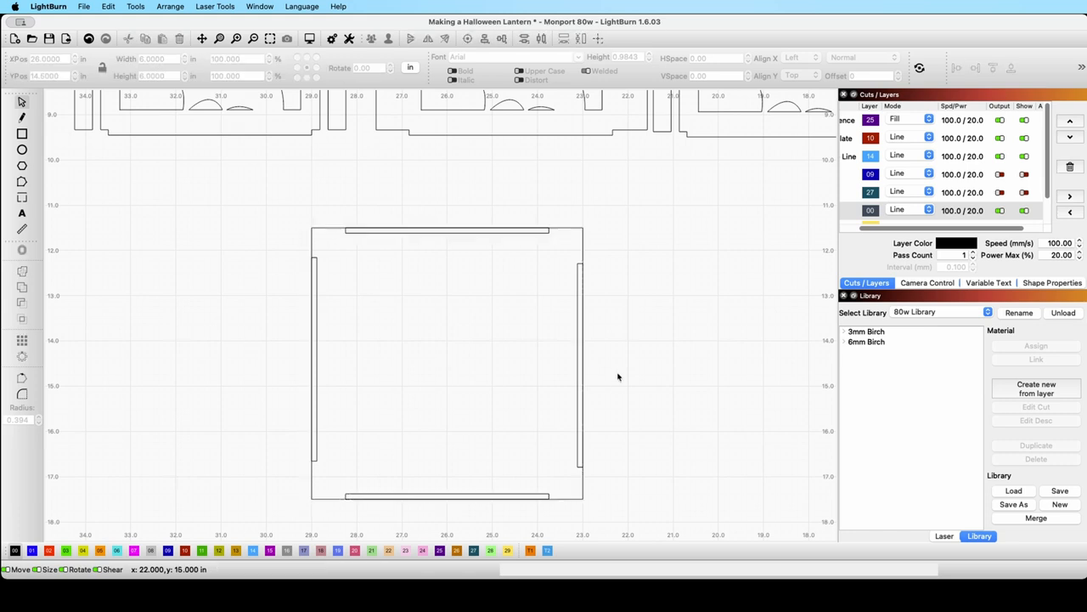
Center the left and right slots on the square's height with Align H-Center.
{"action": "left_click_drag", "start_coordinate": [617, 374], "coordinate": [270, 304]}
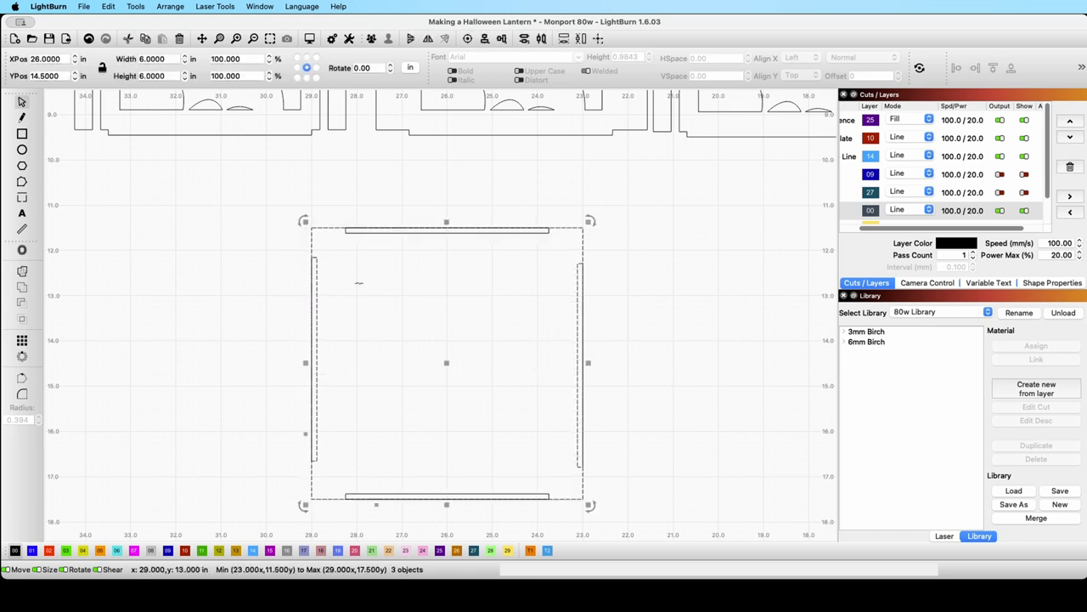
{"action": "left_click", "coordinate": [501, 40]}
{"action": "left_click", "coordinate": [519, 64]}
{"action": "left_click", "coordinate": [639, 309]}
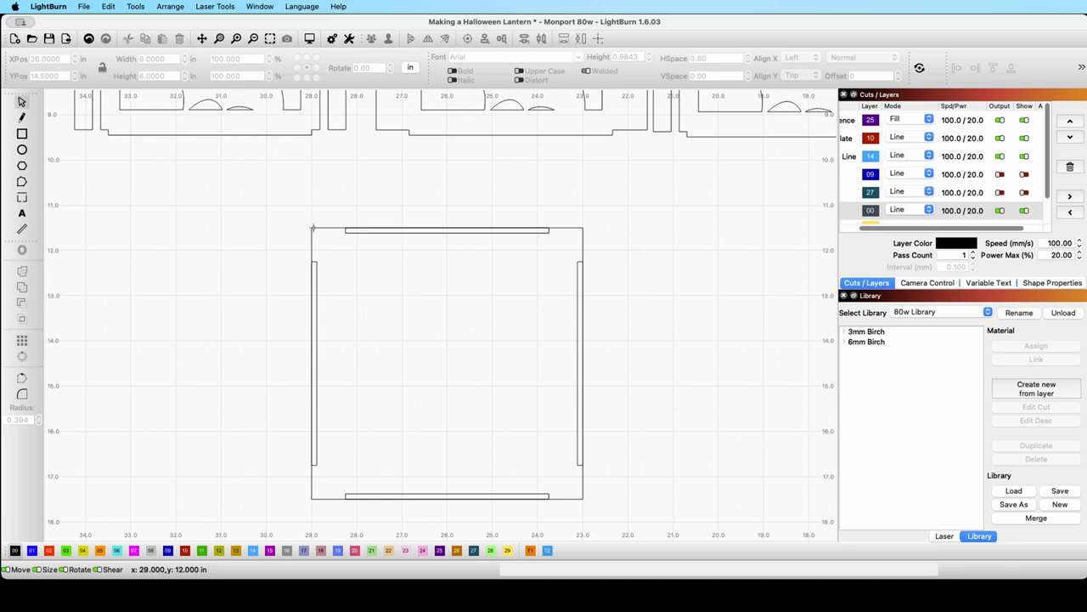
{"action": "left_click_drag", "start_coordinate": [301, 212], "coordinate": [345, 260]}
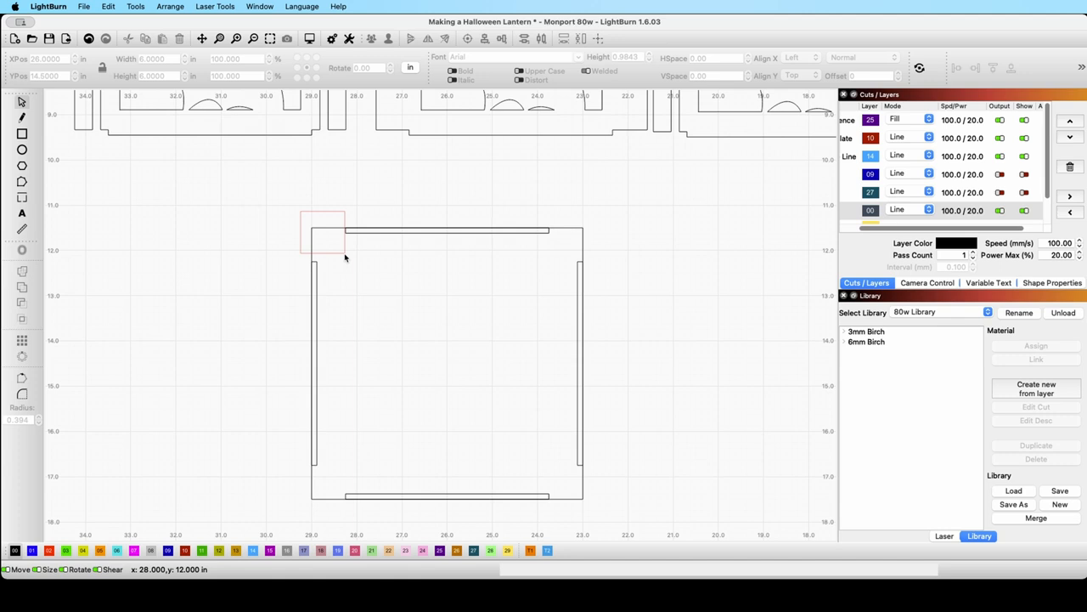
{"action": "left_click_drag", "start_coordinate": [345, 254], "coordinate": [346, 254]}
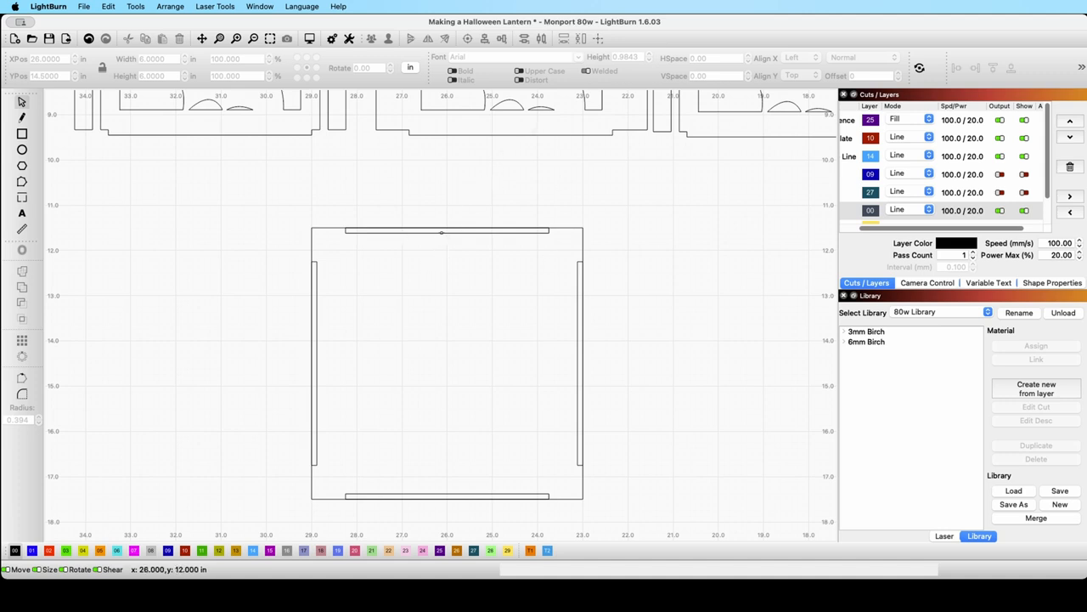
Inset the upper slot to Y 11.9528 in and nudge the right slot inward from the square's edge by the same distance.
{"action": "left_click", "coordinate": [441, 232]}
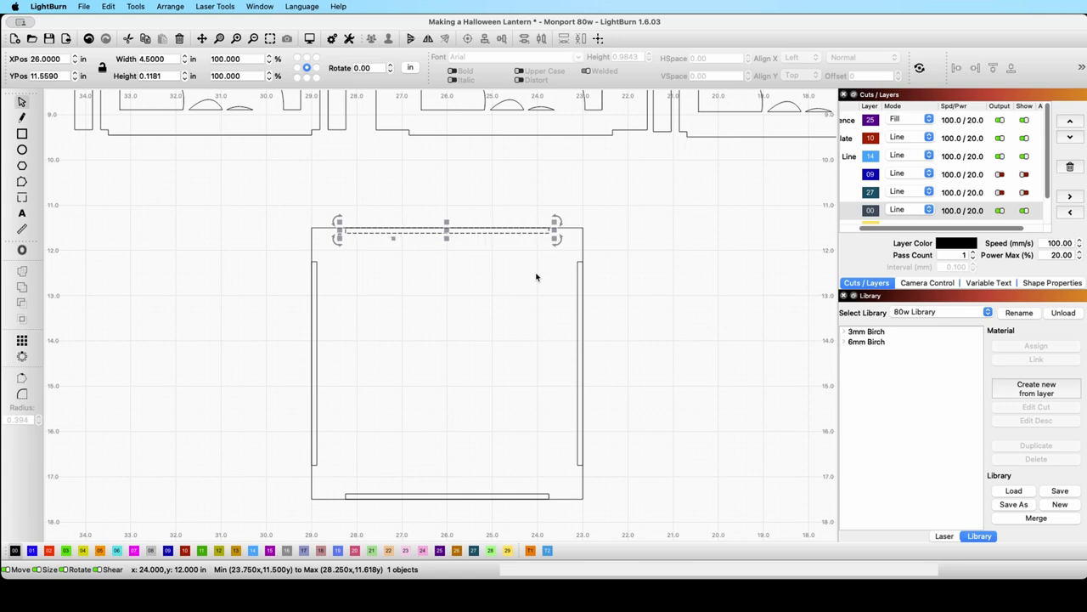
{"action": "key", "text": "Down"}
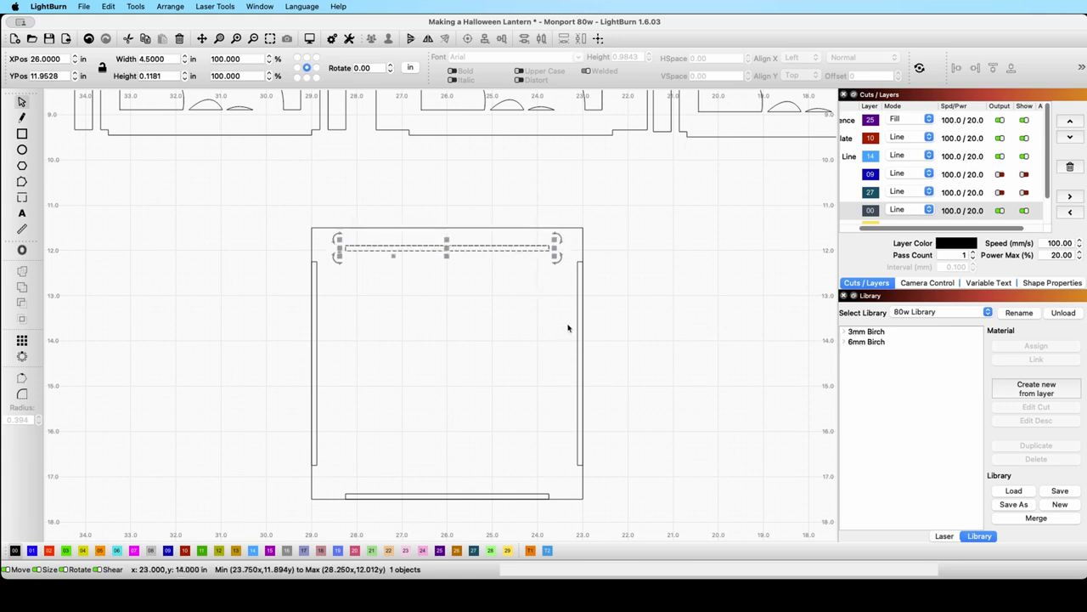
{"action": "left_click", "coordinate": [579, 330]}
{"action": "key", "text": "Left"}
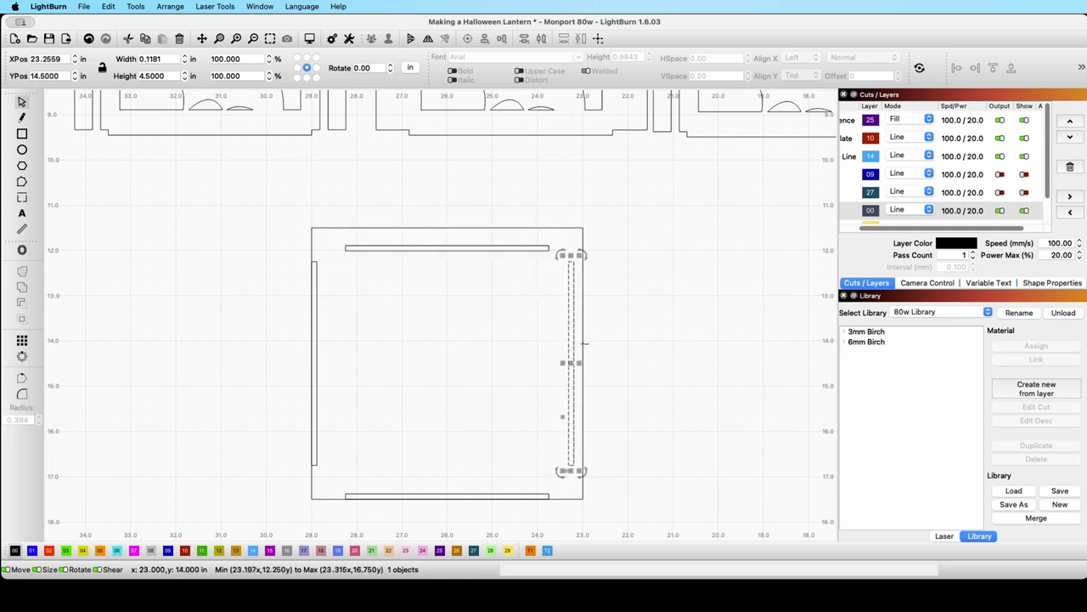
{"action": "key", "text": "Left"}
Inset the left slot to X 28.5471 in and the lower slot to Y 17.0472 in.
{"action": "left_click", "coordinate": [315, 344]}
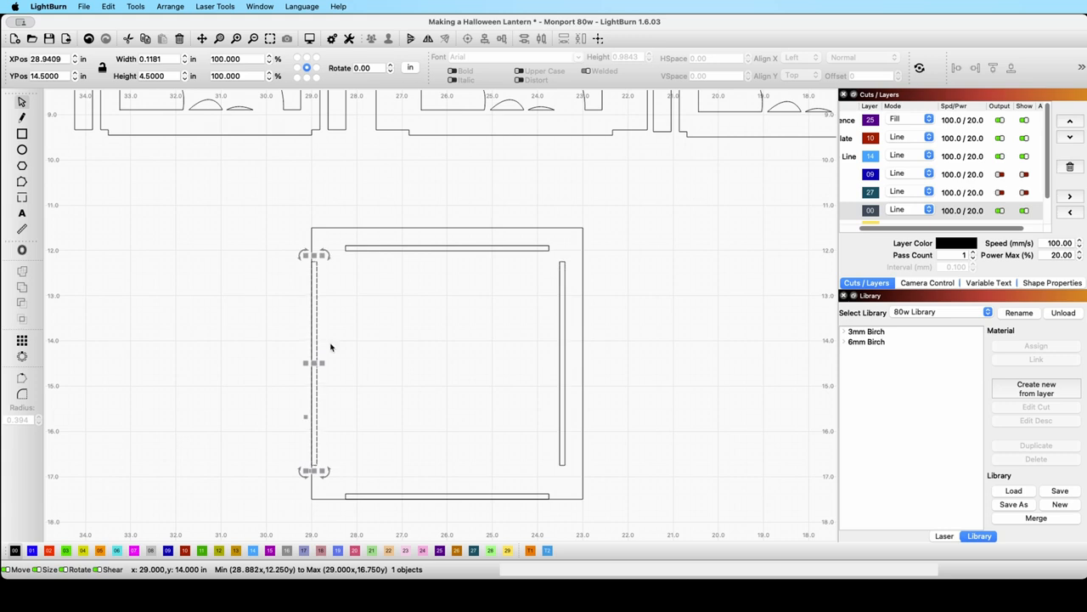
{"action": "key", "text": "Right"}
{"action": "key", "text": "Right"}
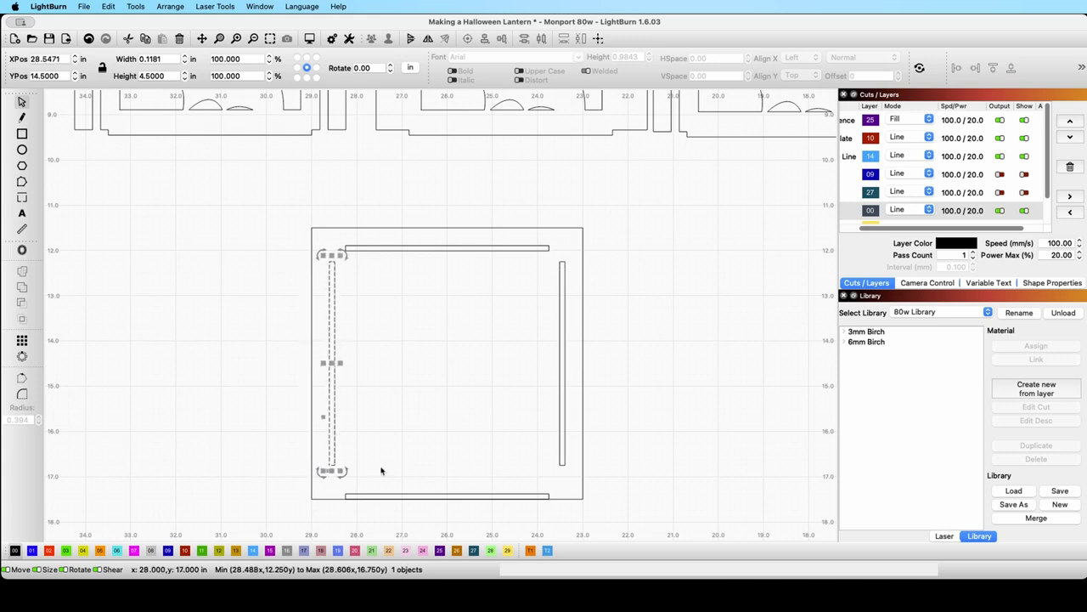
{"action": "left_click", "coordinate": [422, 494]}
{"action": "key", "text": "Up"}
{"action": "key", "text": "Up"}
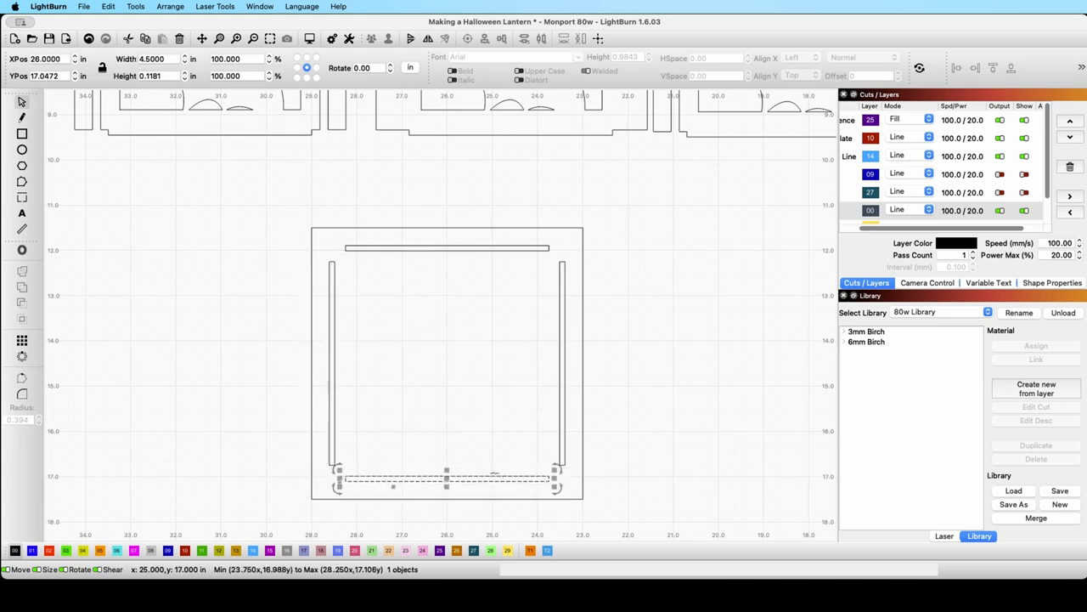
{"action": "left_click", "coordinate": [665, 447]}
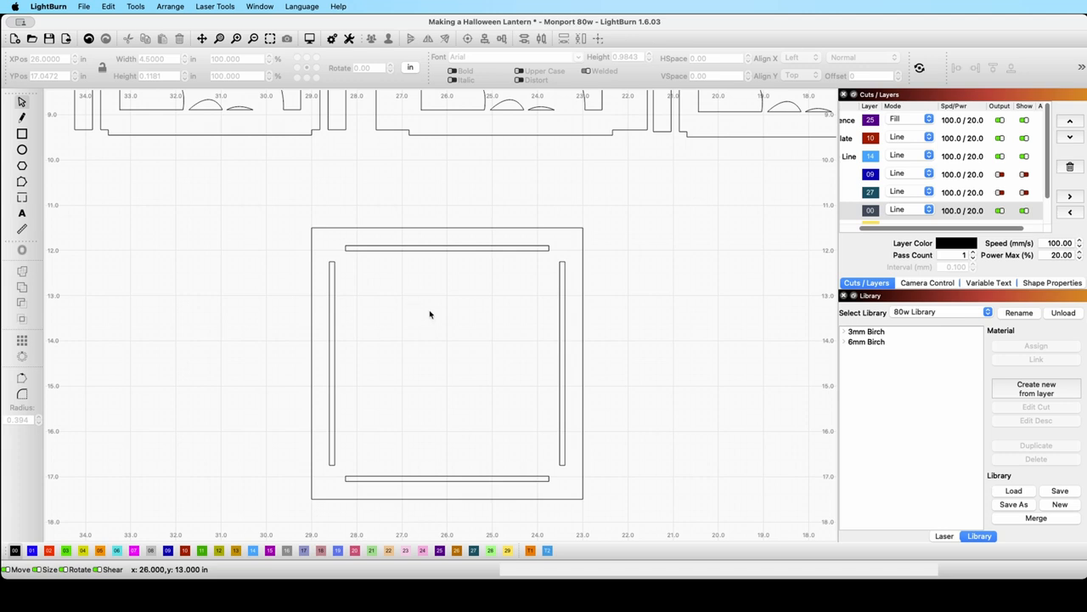
Group the 6 in square together with its four inset slots.
{"action": "left_click_drag", "start_coordinate": [617, 521], "coordinate": [290, 201]}
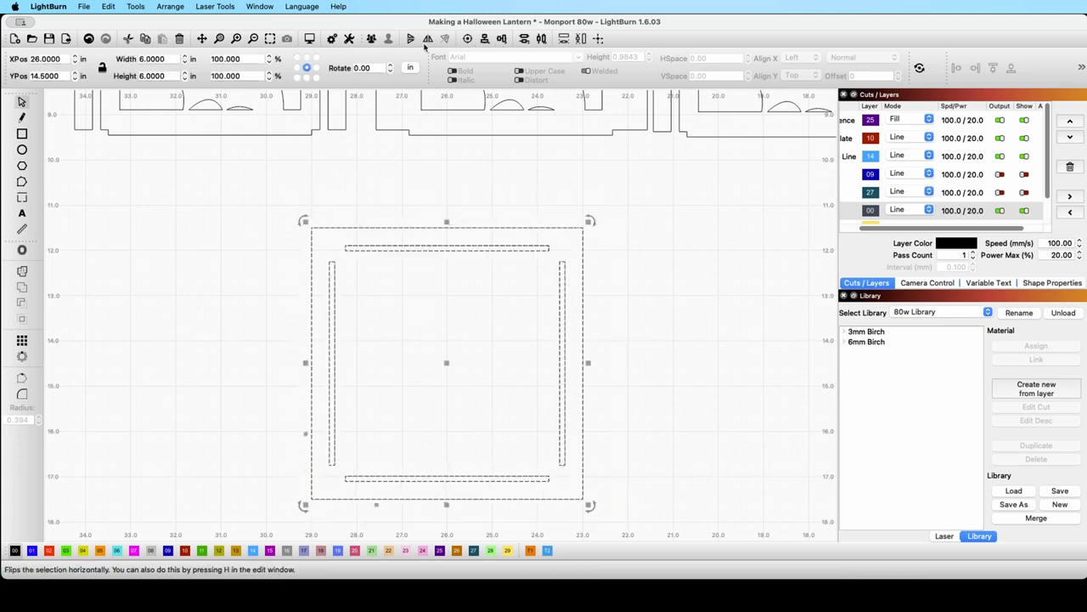
{"action": "key", "text": "super+g"}
{"action": "left_click", "coordinate": [640, 301]}
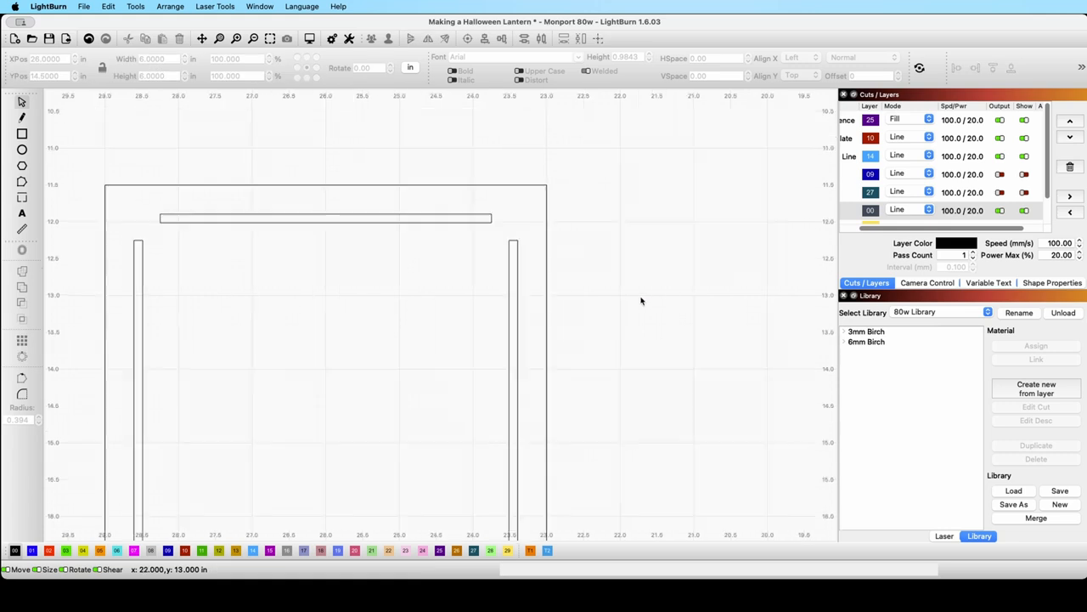
Move the grouped slotted plate below the other square plates, centered at X 5, Y 19 in.
{"action": "scroll", "coordinate": [638, 291], "scroll_direction": "down", "scroll_amount": 2}
{"action": "scroll", "coordinate": [638, 292], "scroll_direction": "down", "scroll_amount": 5}
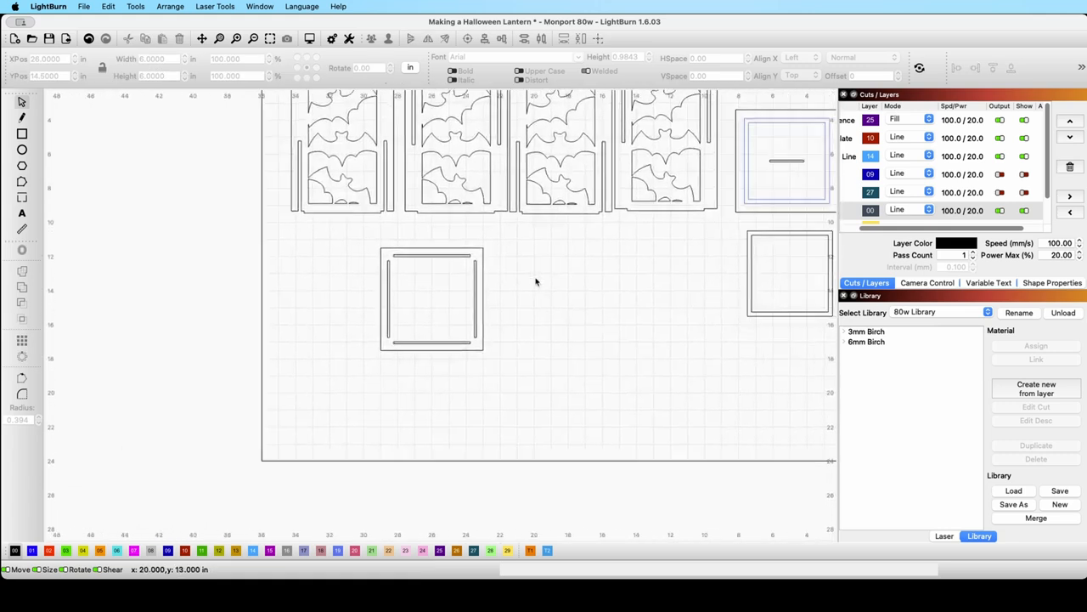
{"action": "left_click_drag", "start_coordinate": [482, 354], "coordinate": [468, 366]}
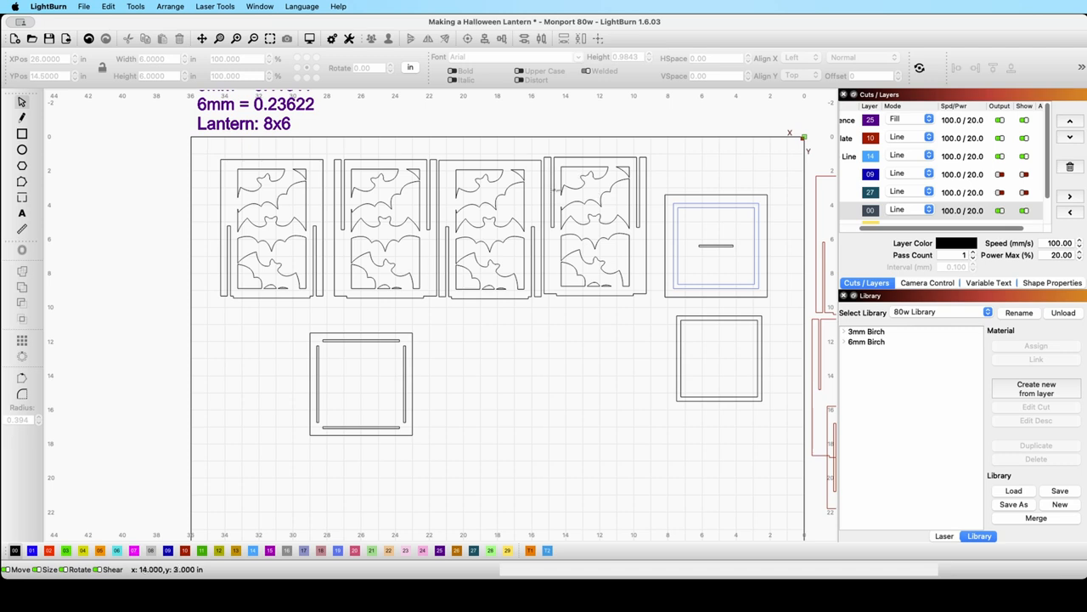
{"action": "left_click_drag", "start_coordinate": [433, 451], "coordinate": [711, 461]}
{"action": "left_click", "coordinate": [535, 372]}
Draw a thin horizontal rectangle about 7.47 by 0.47 in below the bat panels.
{"action": "scroll", "coordinate": [534, 371], "scroll_direction": "up", "scroll_amount": 2}
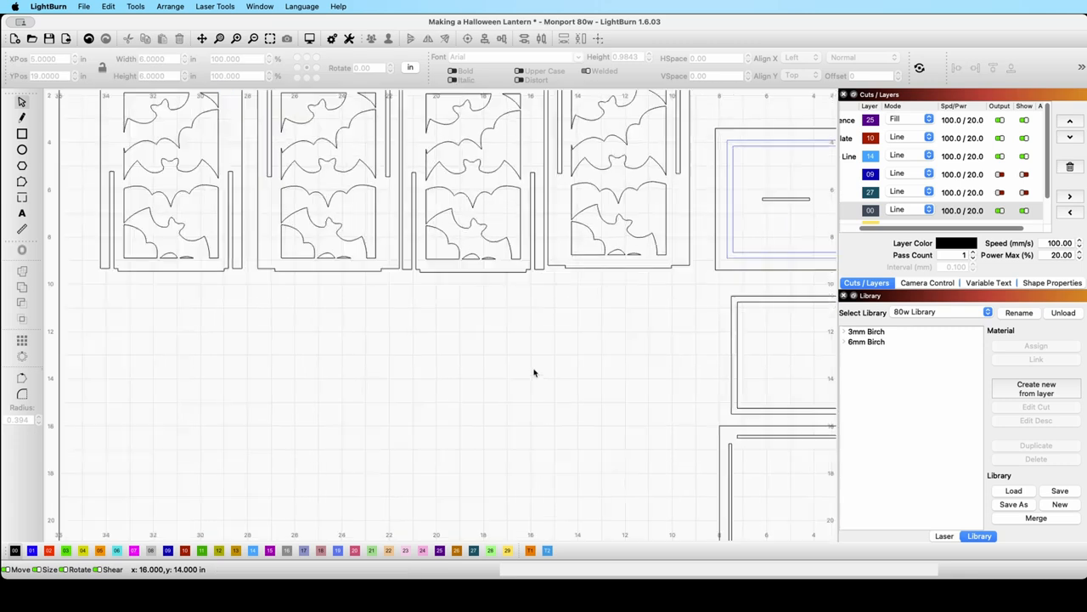
{"action": "scroll", "coordinate": [535, 371], "scroll_direction": "down", "scroll_amount": 3}
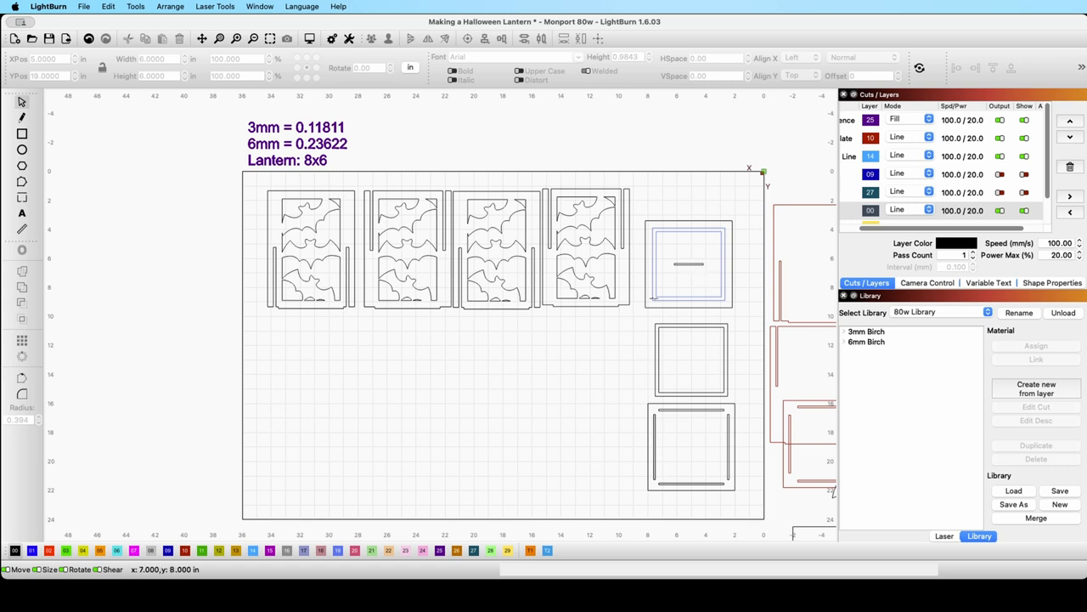
{"action": "scroll", "coordinate": [536, 383], "scroll_direction": "down", "scroll_amount": 2}
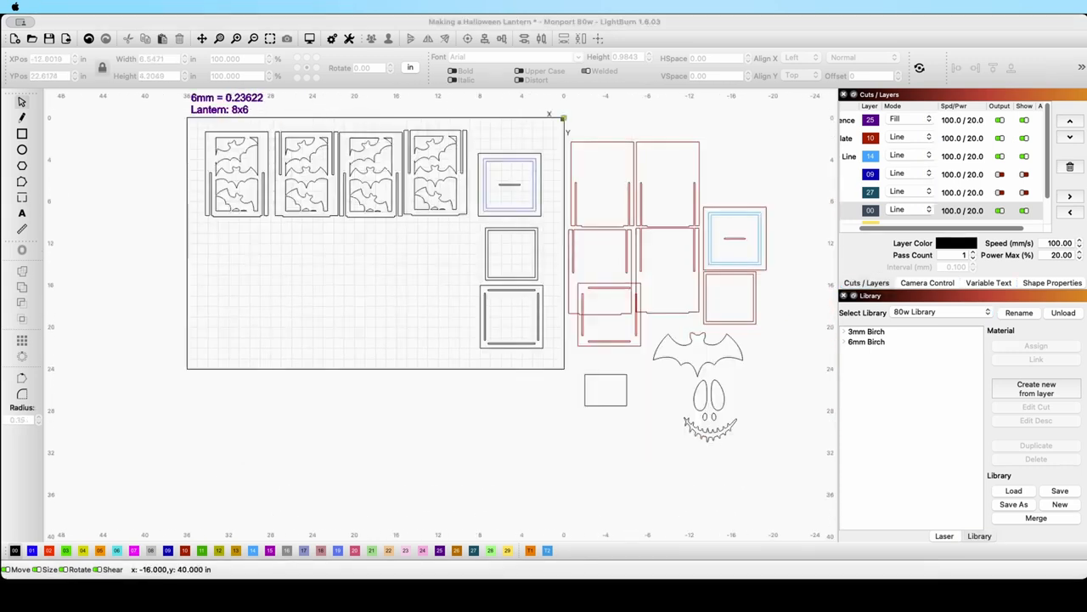
{"action": "left_click", "coordinate": [62, 209]}
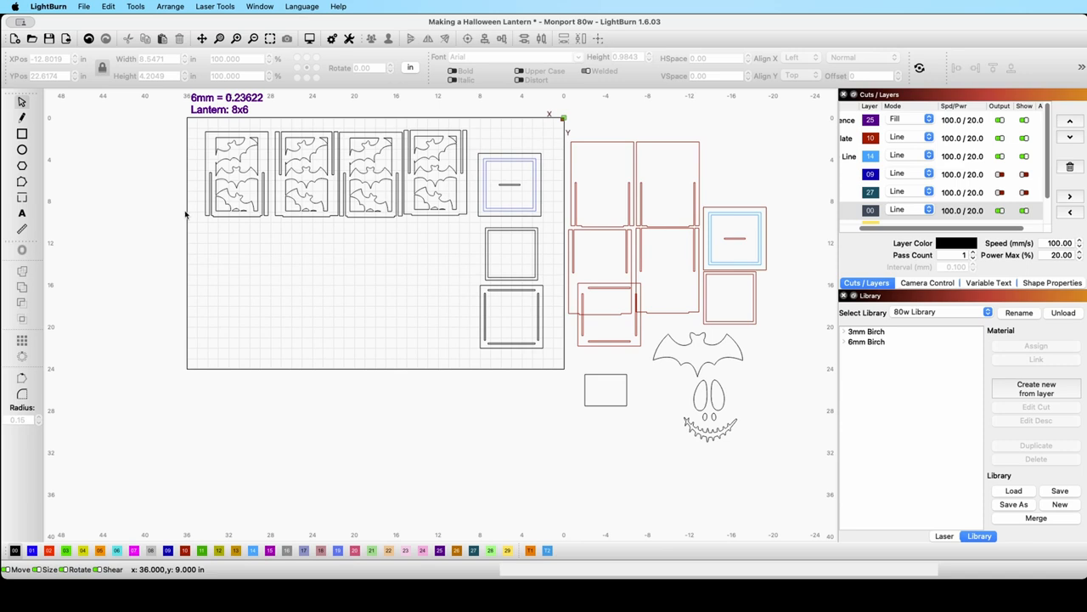
{"action": "left_click", "coordinate": [23, 134]}
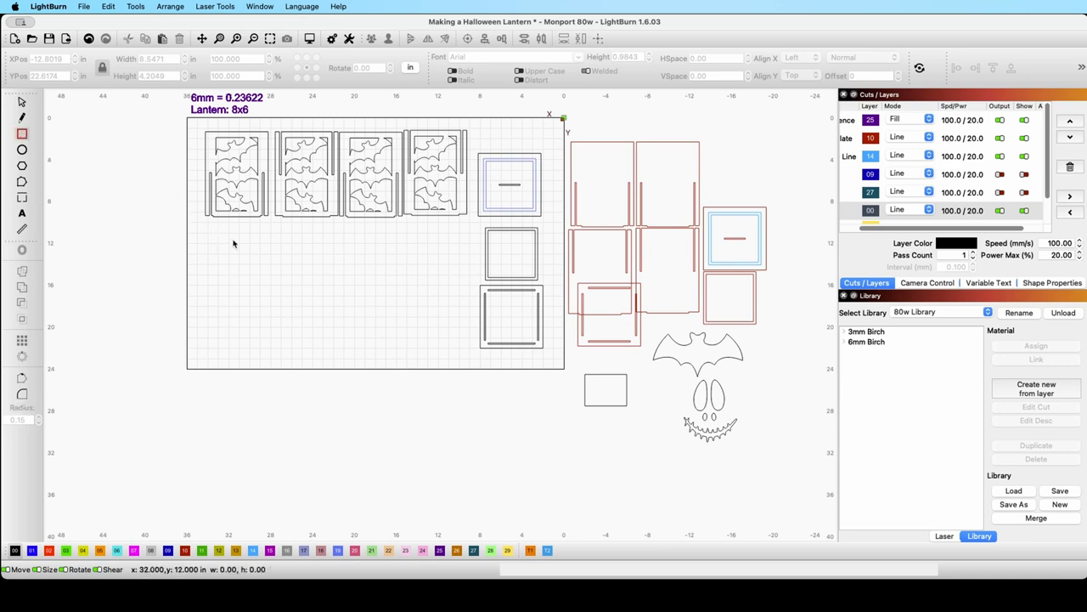
{"action": "left_click_drag", "start_coordinate": [234, 243], "coordinate": [313, 240]}
{"action": "left_click", "coordinate": [22, 102]}
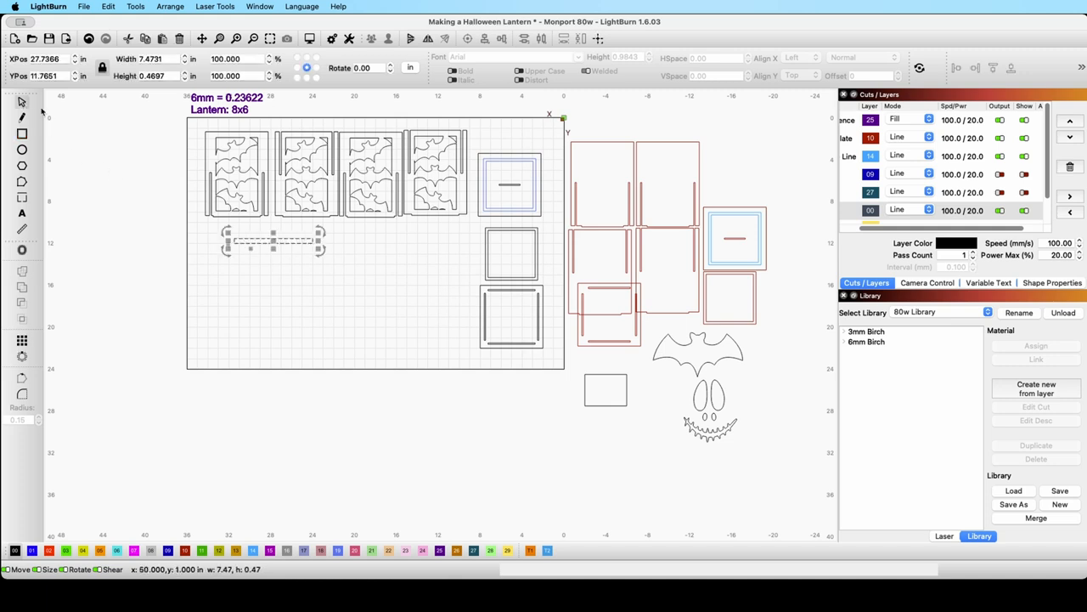
Set the thin rectangle to 2 in wide and 0.11811 in high, and place it in open space at X 23, Y 19 in.
{"action": "left_click", "coordinate": [174, 58]}
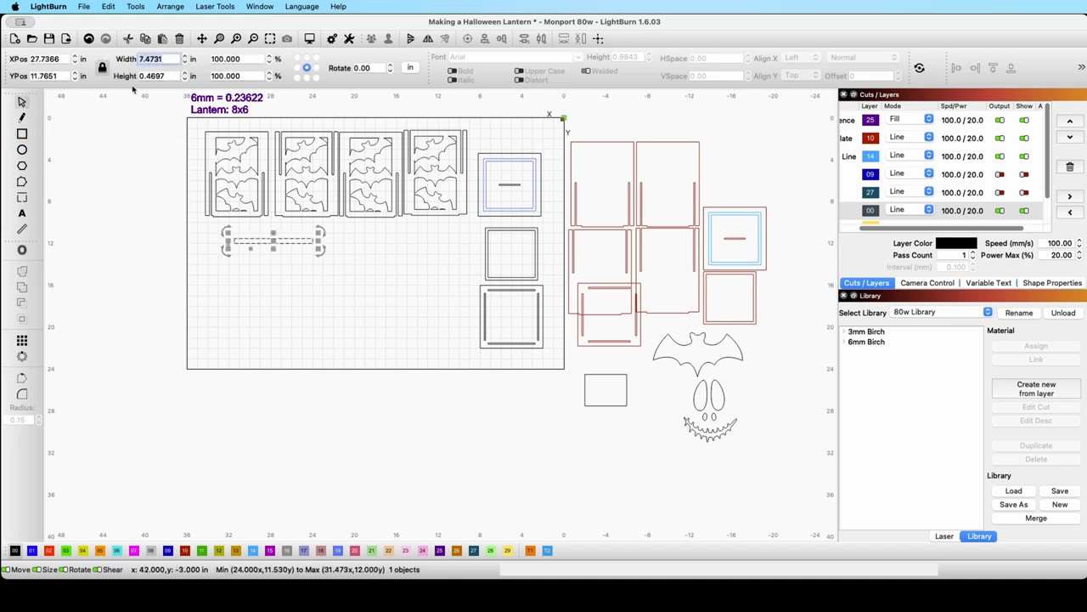
{"action": "type", "text": "2"}
{"action": "left_click", "coordinate": [157, 76]}
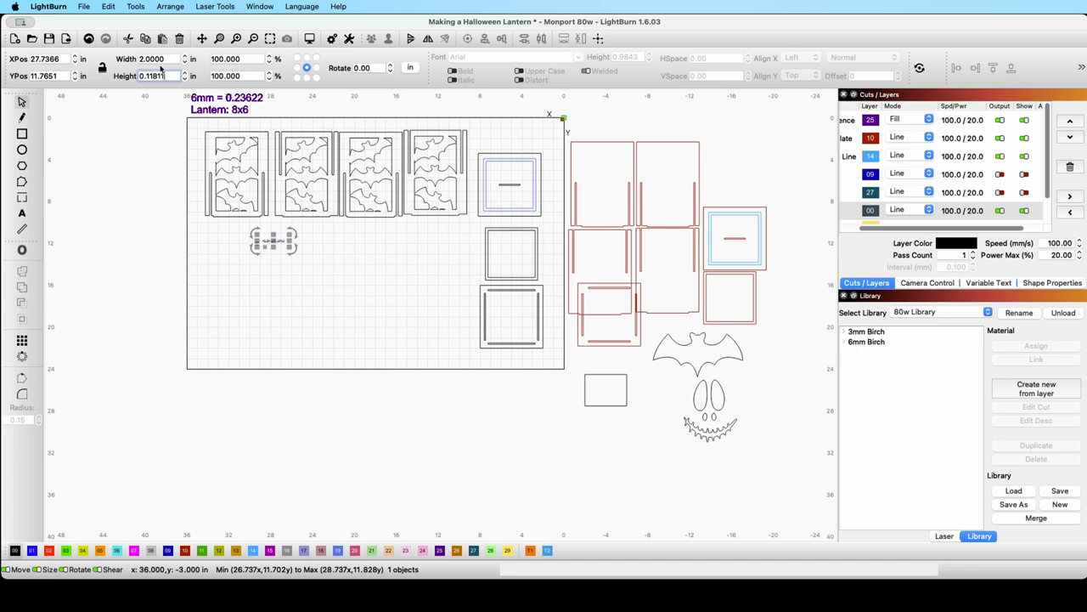
{"action": "key", "text": "Return"}
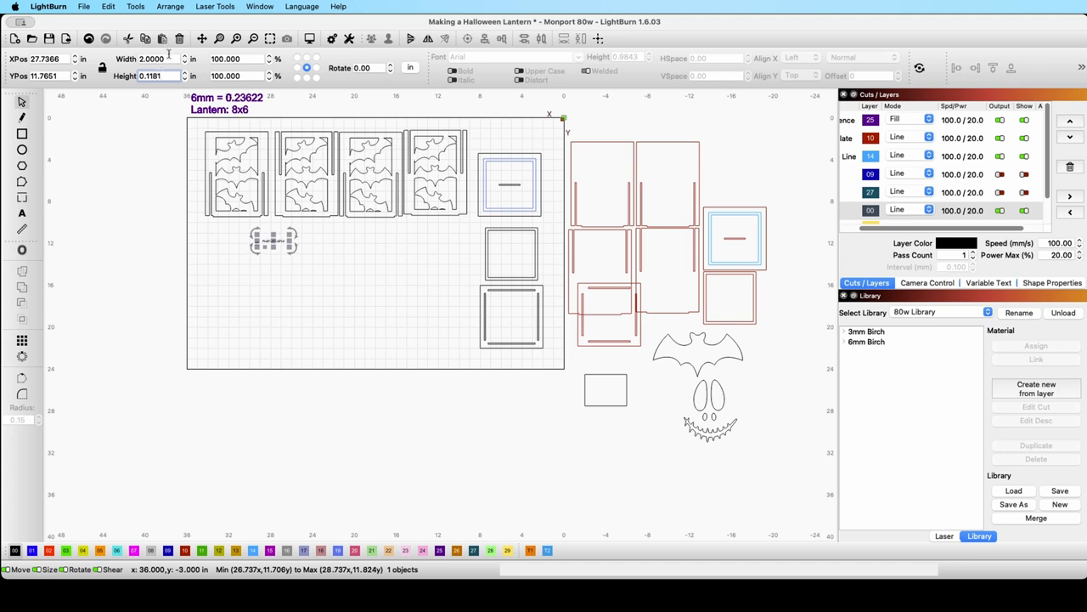
{"action": "left_click_drag", "start_coordinate": [270, 242], "coordinate": [323, 316]}
{"action": "left_click", "coordinate": [546, 345]}
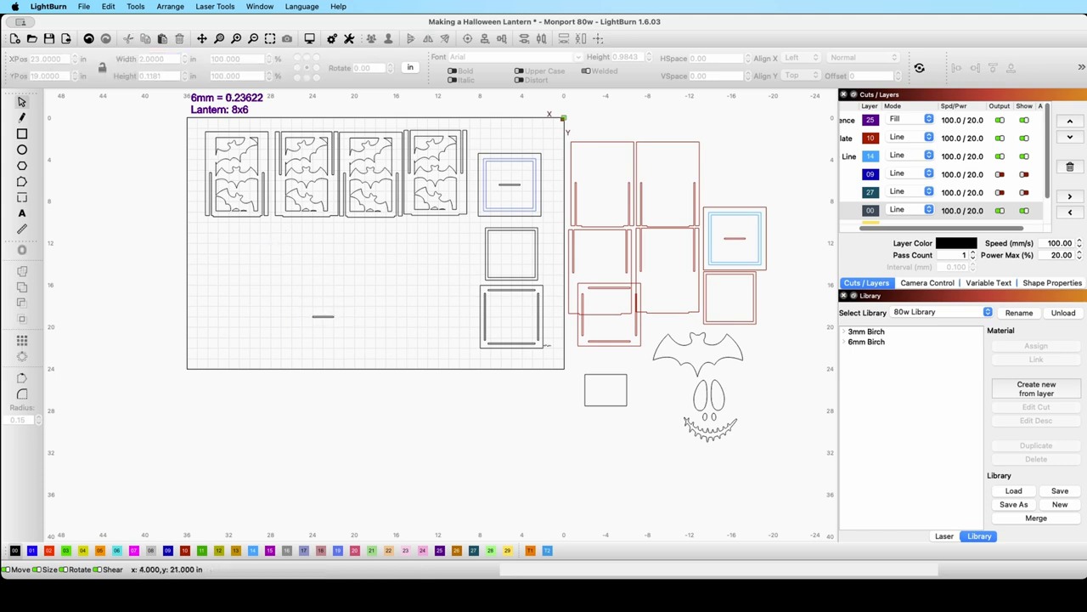
Move the loose bat shape above the 2 in slot and scale it proportionally to 3 in wide.
{"action": "left_click_drag", "start_coordinate": [743, 357], "coordinate": [371, 279]}
{"action": "left_click", "coordinate": [370, 279]}
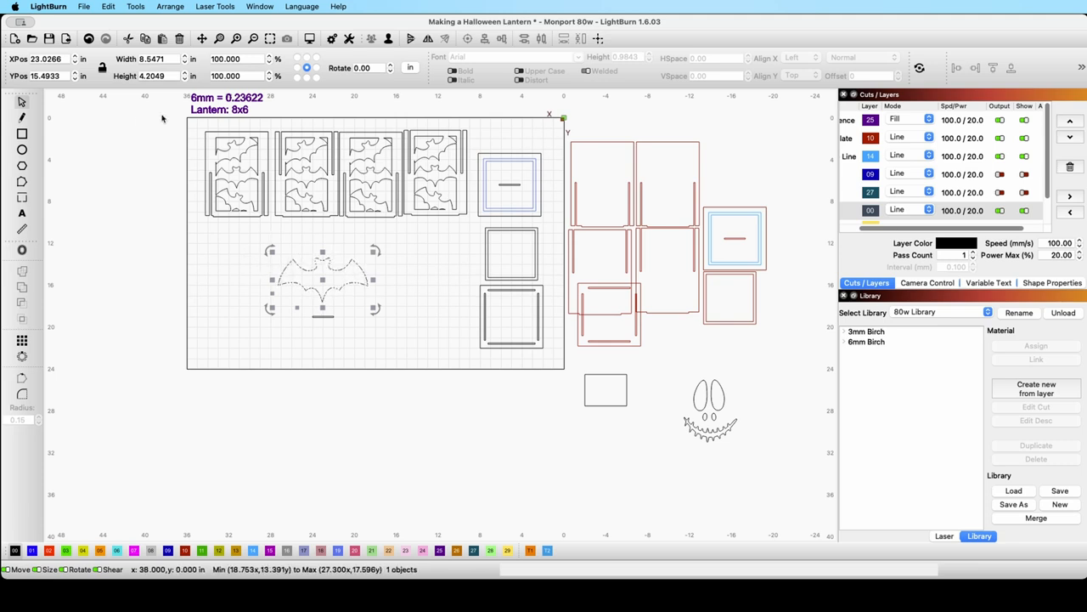
{"action": "double_click", "coordinate": [172, 59]}
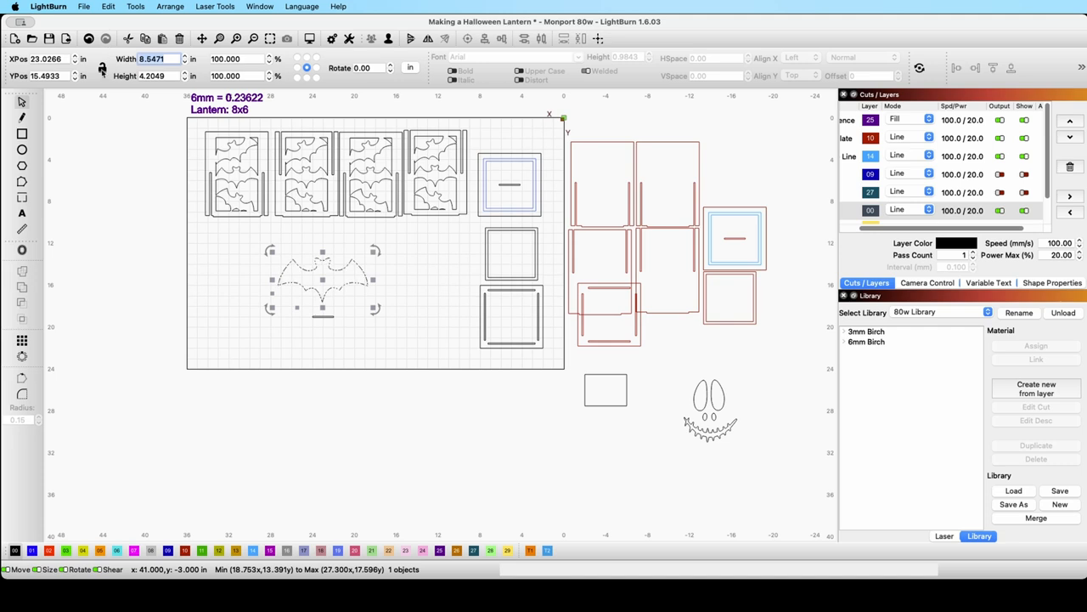
{"action": "left_click", "coordinate": [102, 68]}
{"action": "type", "text": "3"}
{"action": "key", "text": "Return"}
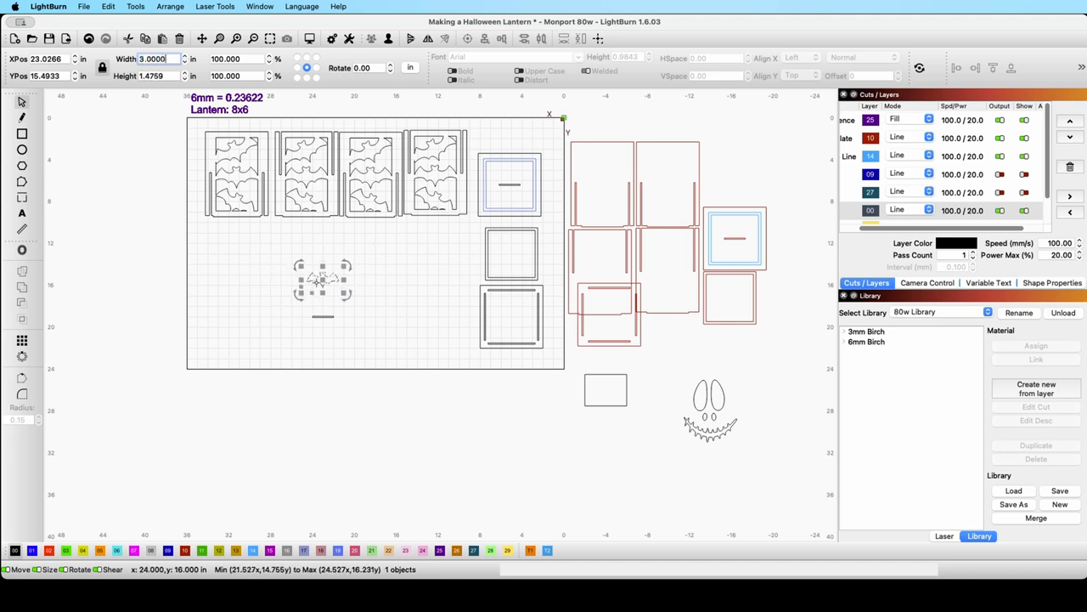
Move the bat closer to the slot, centered above it at X 23, Y 17 in.
{"action": "left_click_drag", "start_coordinate": [323, 277], "coordinate": [322, 295]}
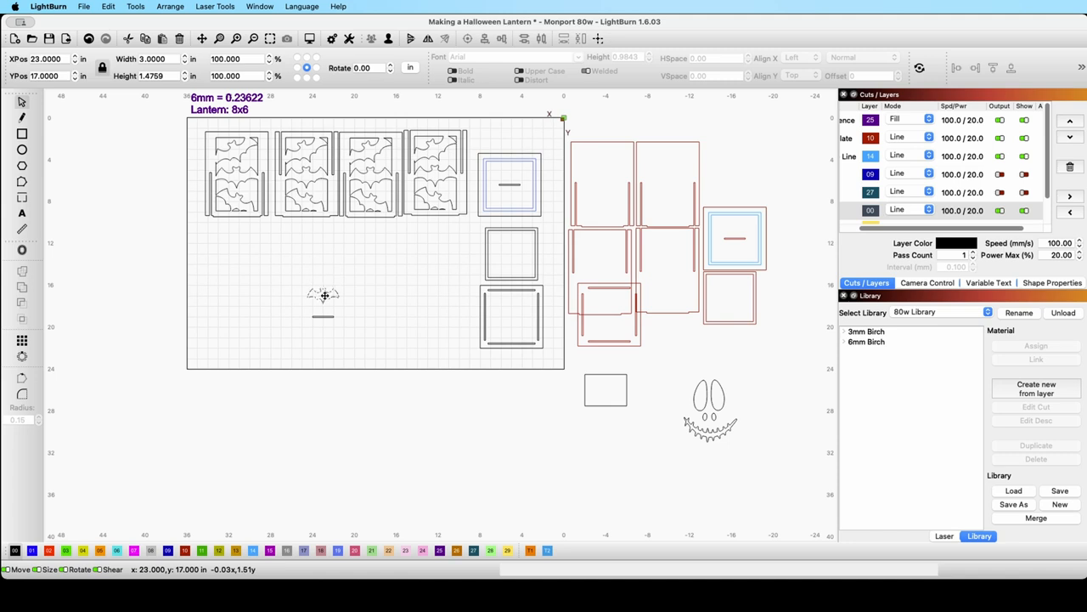
{"action": "scroll", "coordinate": [322, 295], "scroll_direction": "up", "scroll_amount": 6}
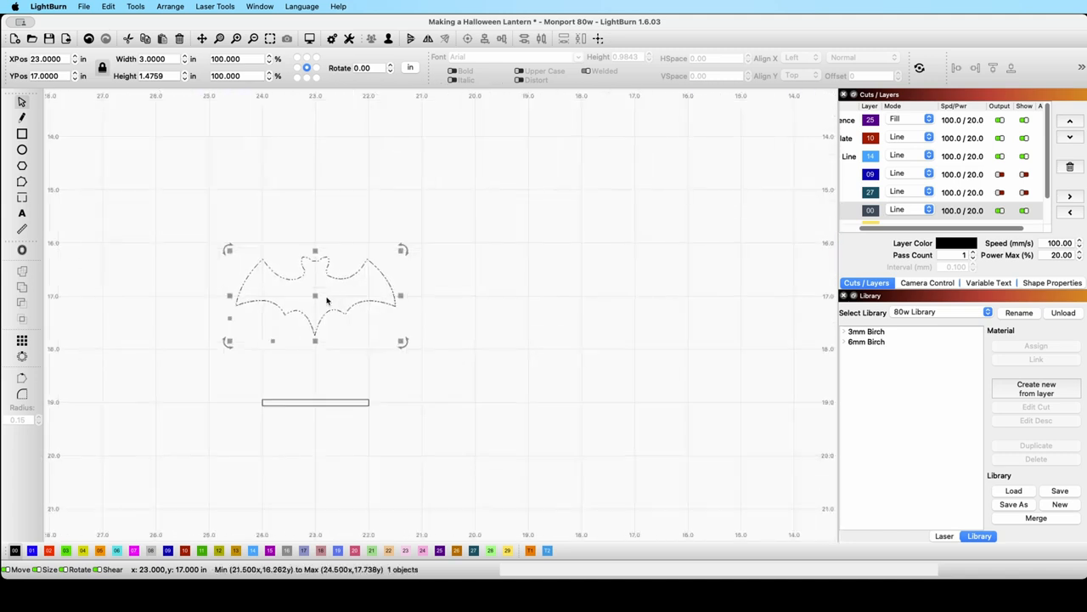
{"action": "scroll", "coordinate": [327, 299], "scroll_direction": "up", "scroll_amount": 3}
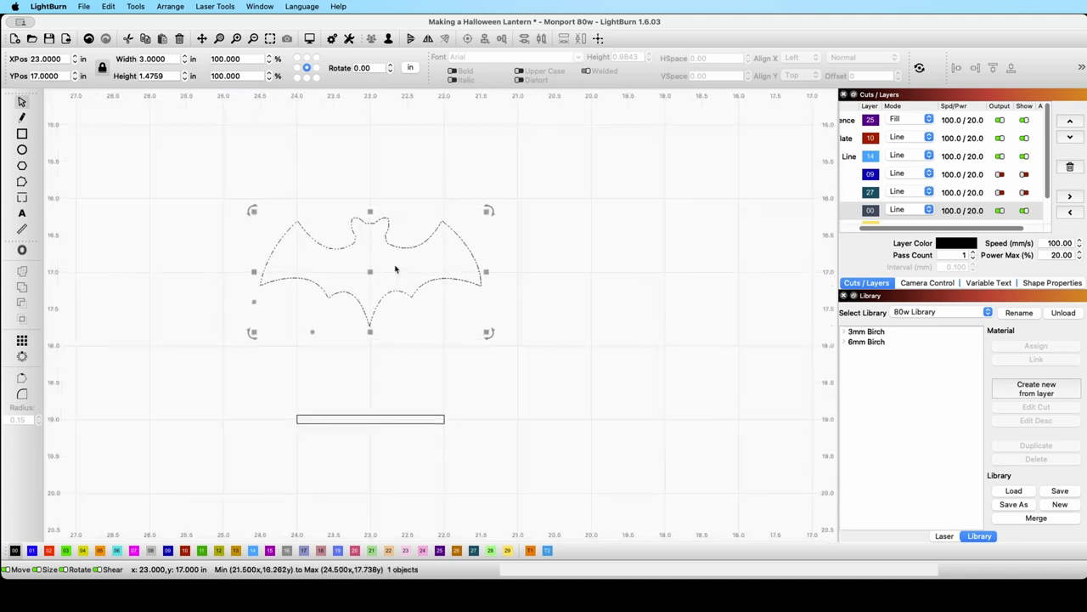
{"action": "left_click", "coordinate": [476, 366]}
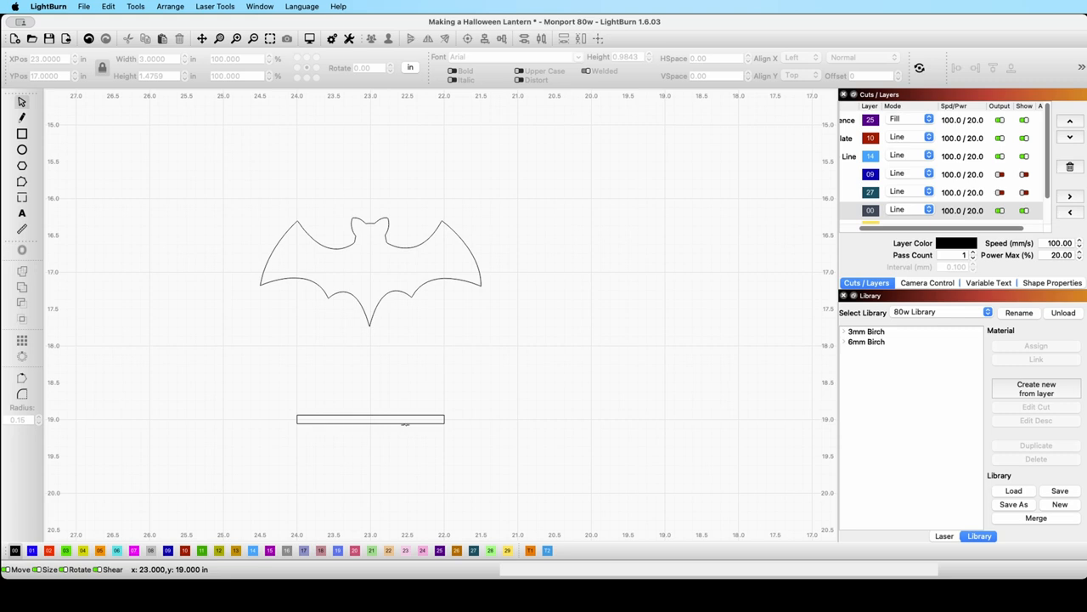
{"action": "left_click", "coordinate": [404, 422]}
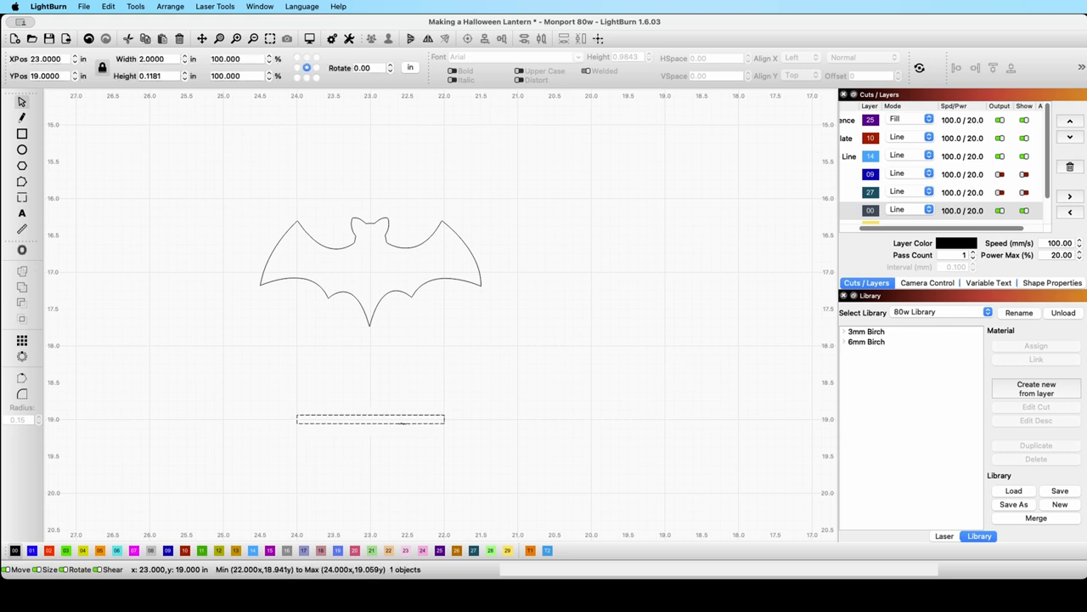
{"action": "left_click", "coordinate": [395, 401]}
{"action": "left_click", "coordinate": [396, 331]}
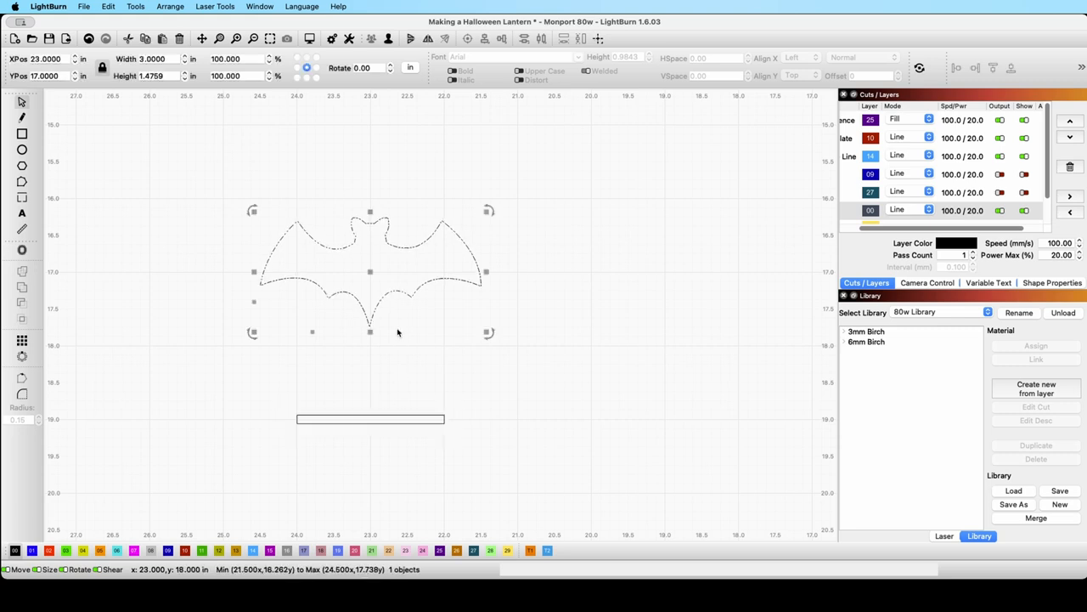
{"action": "left_click", "coordinate": [490, 353]}
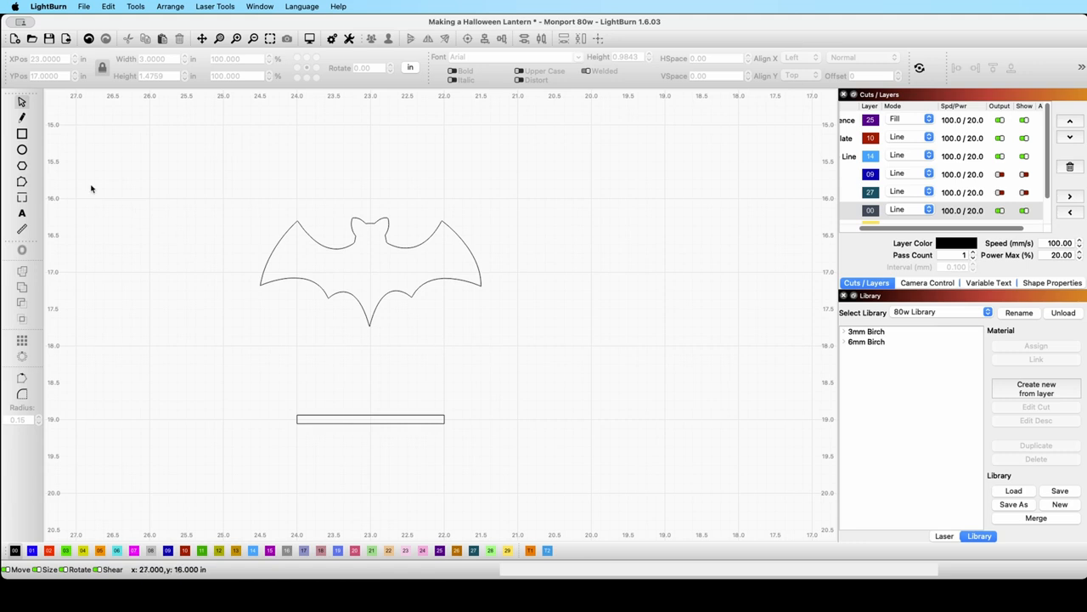
Draw a rectangle about 2.65 by 0.46 in between the bat and the slot.
{"action": "left_click", "coordinate": [22, 135]}
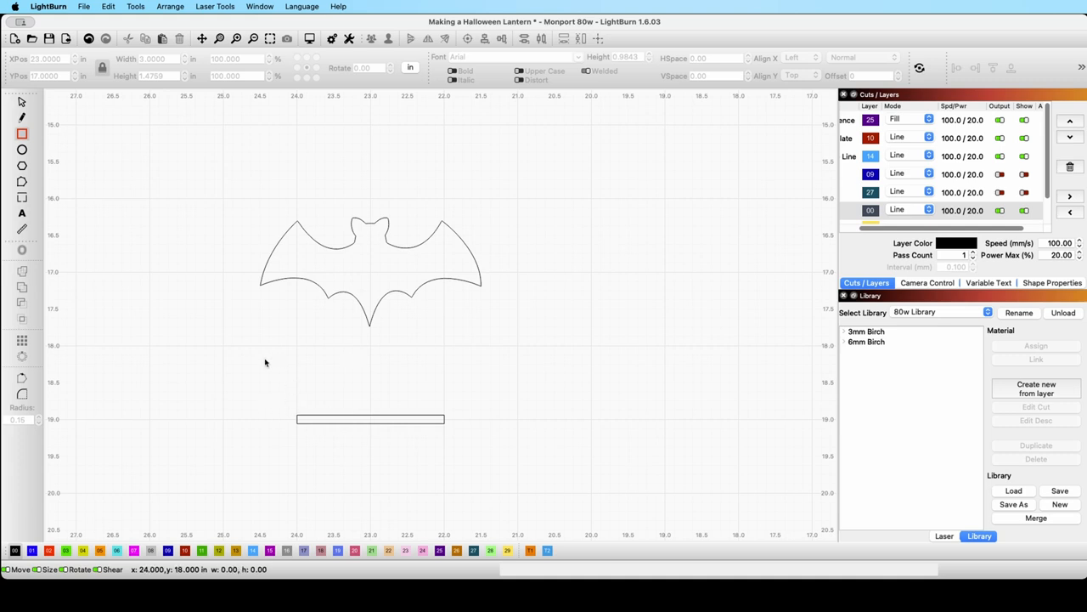
{"action": "left_click_drag", "start_coordinate": [280, 372], "coordinate": [475, 411]}
{"action": "key", "text": "Escape"}
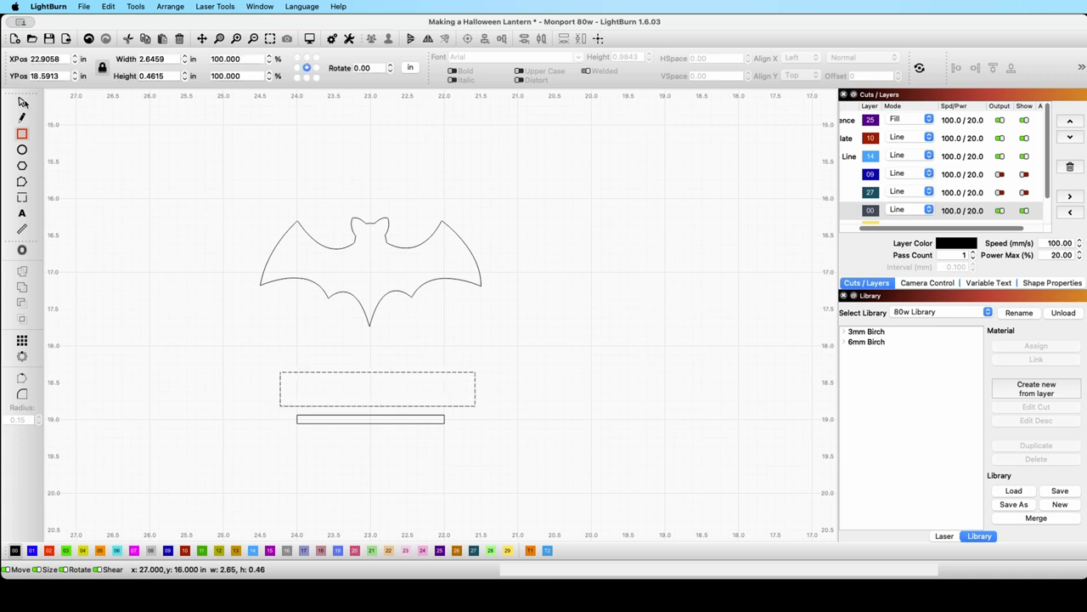
Set the new rectangle's width to 2.5 in with its proportions unlocked.
{"action": "double_click", "coordinate": [149, 58]}
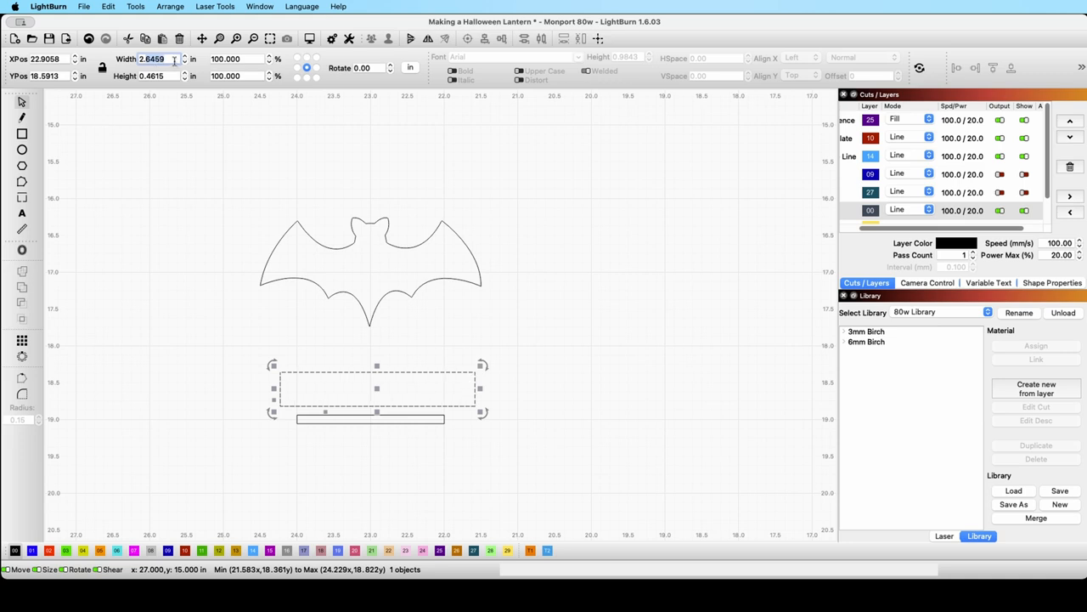
{"action": "type", "text": "2.5"}
{"action": "key", "text": "Return"}
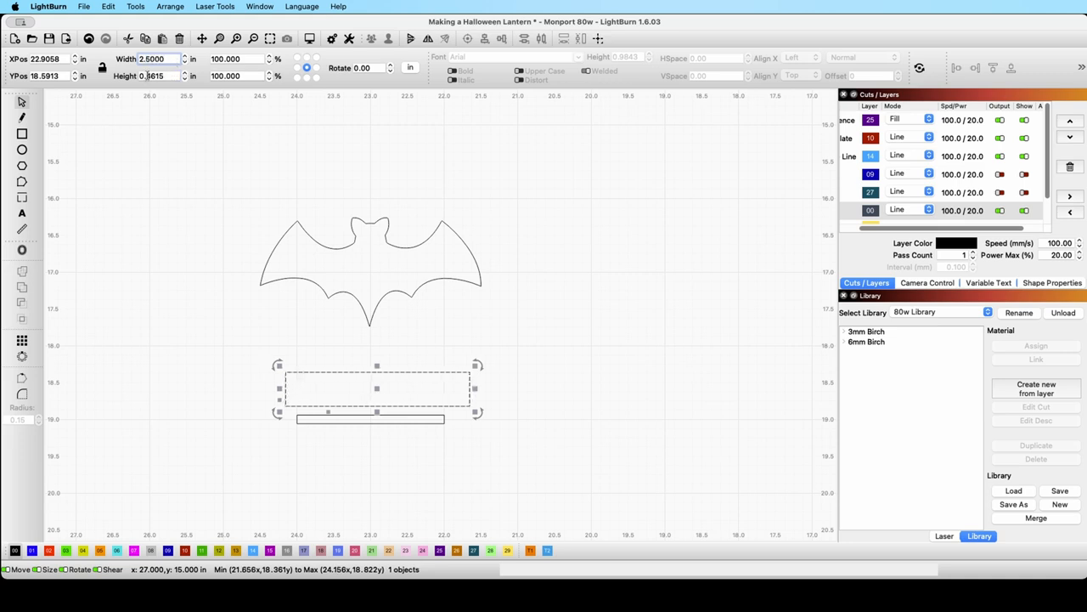
Set the new rectangle's height to 0.5 in.
{"action": "left_click_drag", "start_coordinate": [147, 76], "coordinate": [172, 75]}
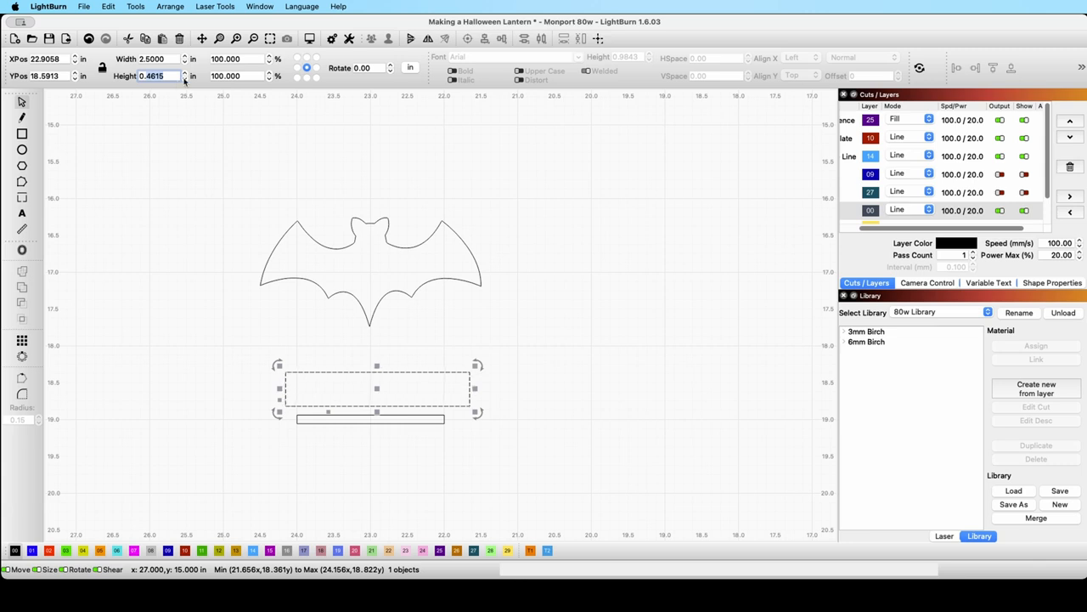
{"action": "type", "text": "0.5"}
{"action": "key", "text": "Return"}
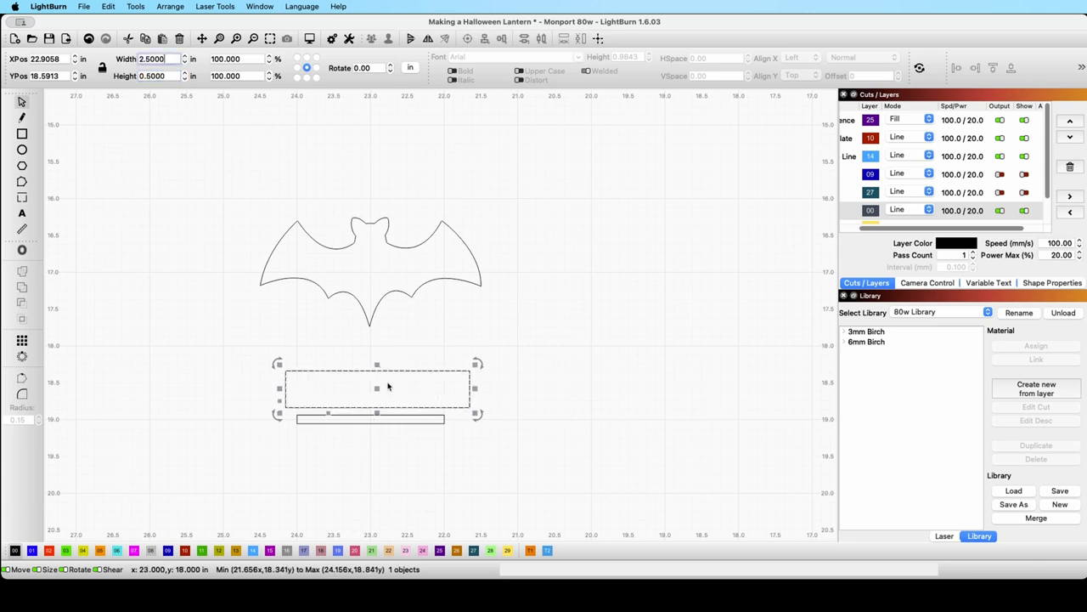
Move the 2.5 by 0.5 in rectangle up over the bat's lower points, to about X 22.96, Y 17.52 in.
{"action": "left_click_drag", "start_coordinate": [378, 387], "coordinate": [376, 306]}
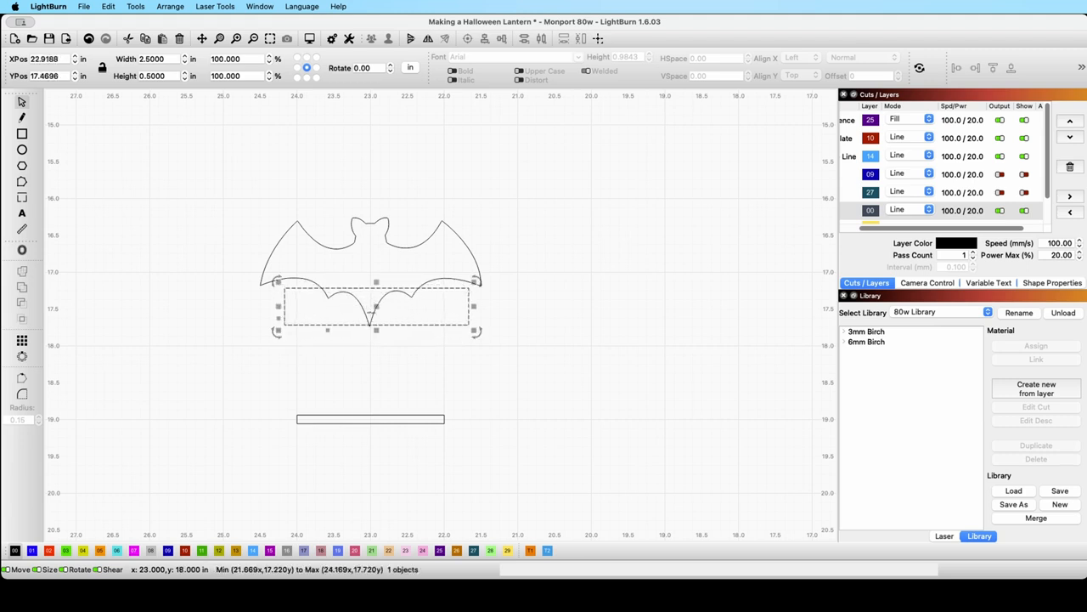
{"action": "left_click", "coordinate": [437, 328]}
{"action": "left_click", "coordinate": [451, 323]}
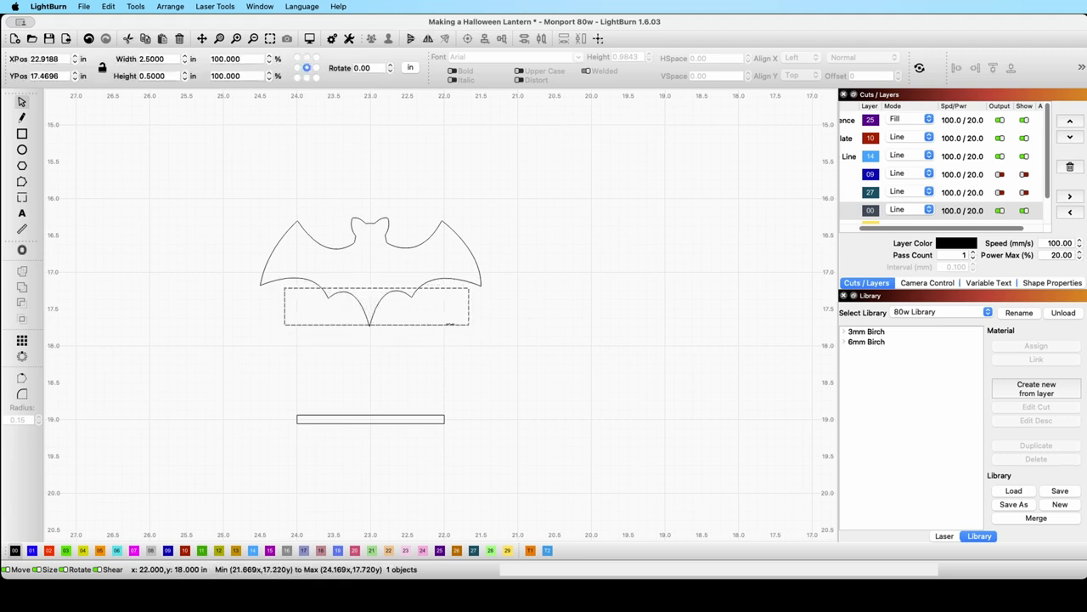
{"action": "left_click", "coordinate": [411, 359]}
{"action": "left_click", "coordinate": [389, 324]}
{"action": "left_click_drag", "start_coordinate": [390, 324], "coordinate": [386, 327]}
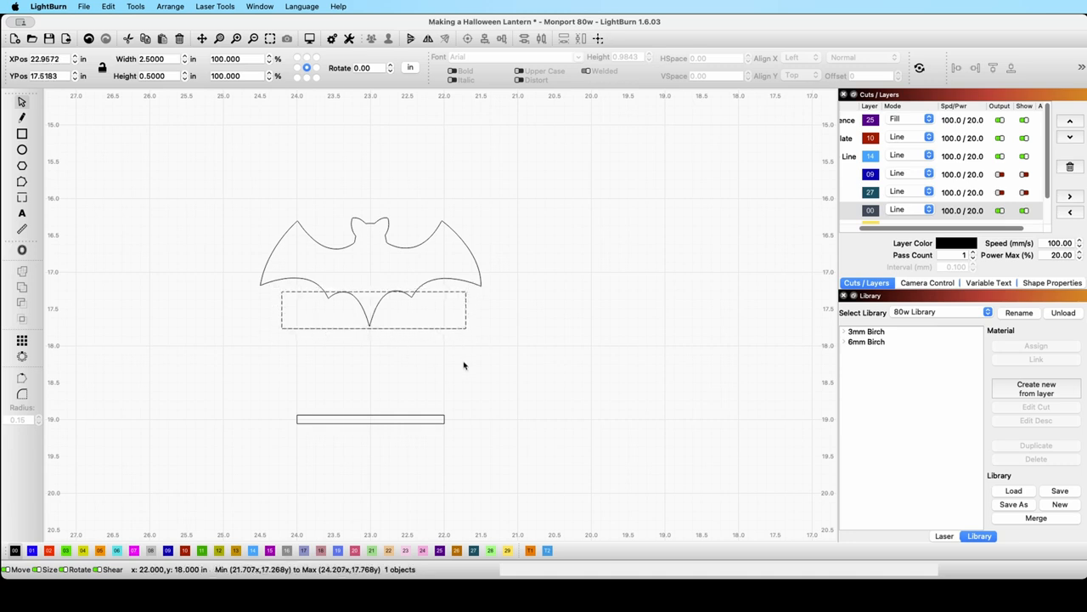
Align the bat and the rectangle on a common vertical centerline with Align V-Center.
{"action": "left_click_drag", "start_coordinate": [492, 369], "coordinate": [265, 203]}
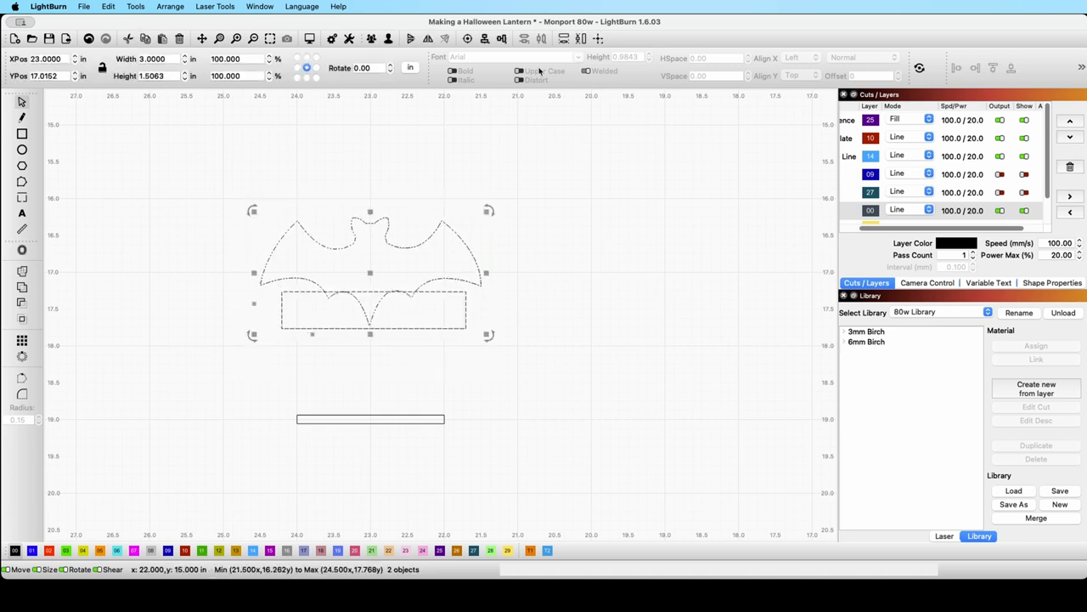
{"action": "left_click", "coordinate": [487, 42]}
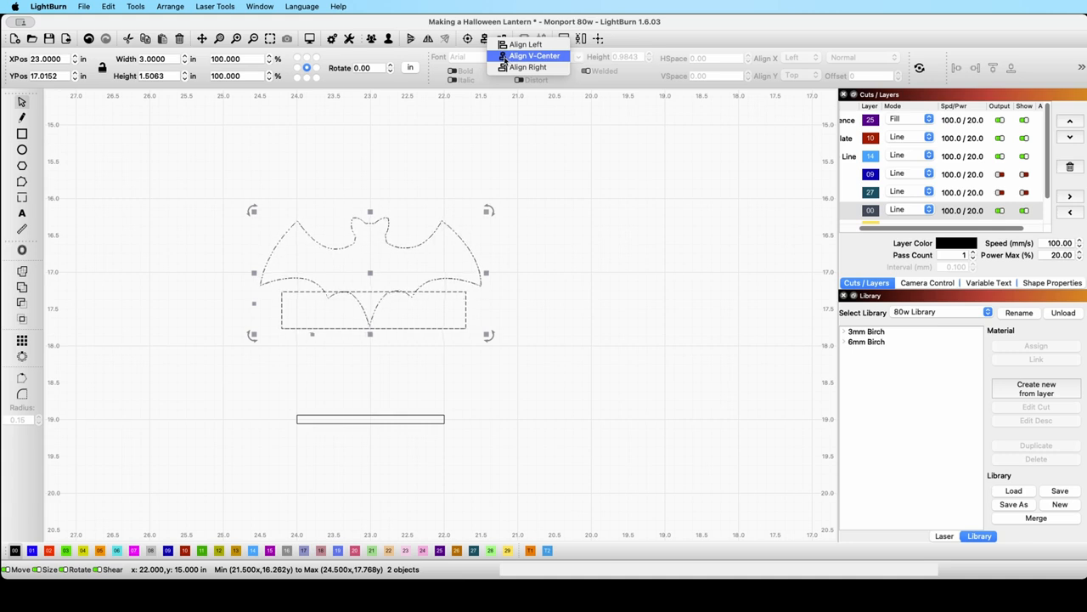
{"action": "left_click", "coordinate": [507, 62]}
{"action": "left_click", "coordinate": [584, 298]}
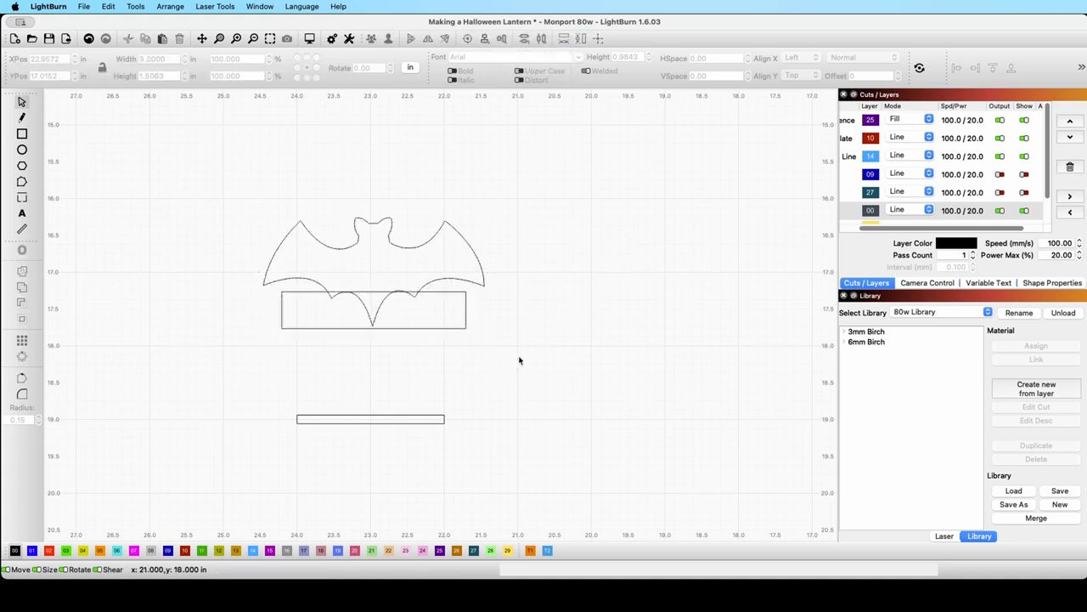
Weld the bat and the 2.5 in rectangle into one outline.
{"action": "left_click_drag", "start_coordinate": [518, 361], "coordinate": [243, 180]}
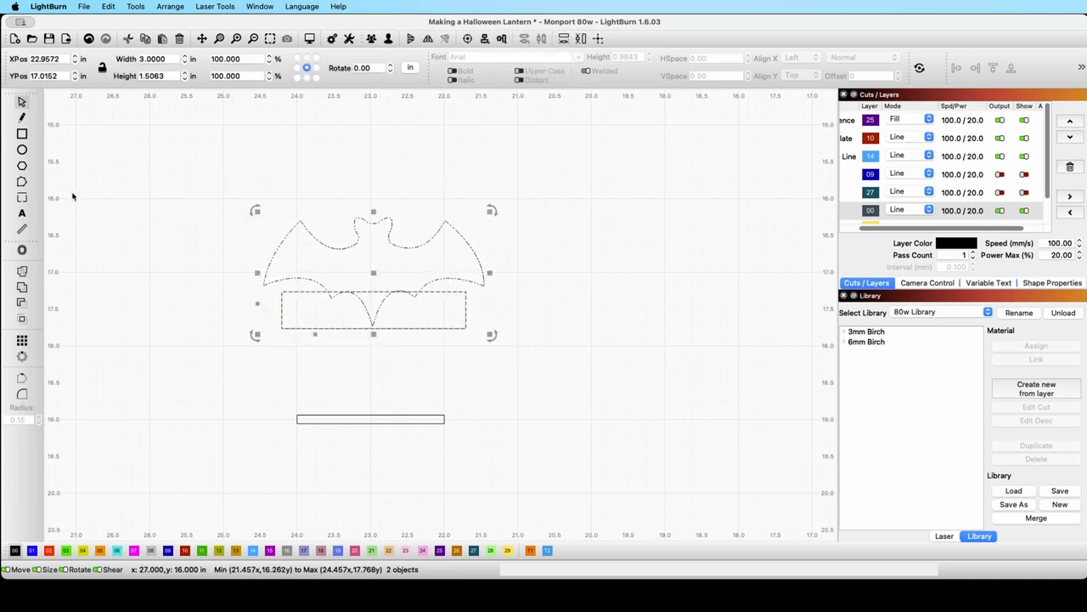
{"action": "left_click", "coordinate": [22, 270]}
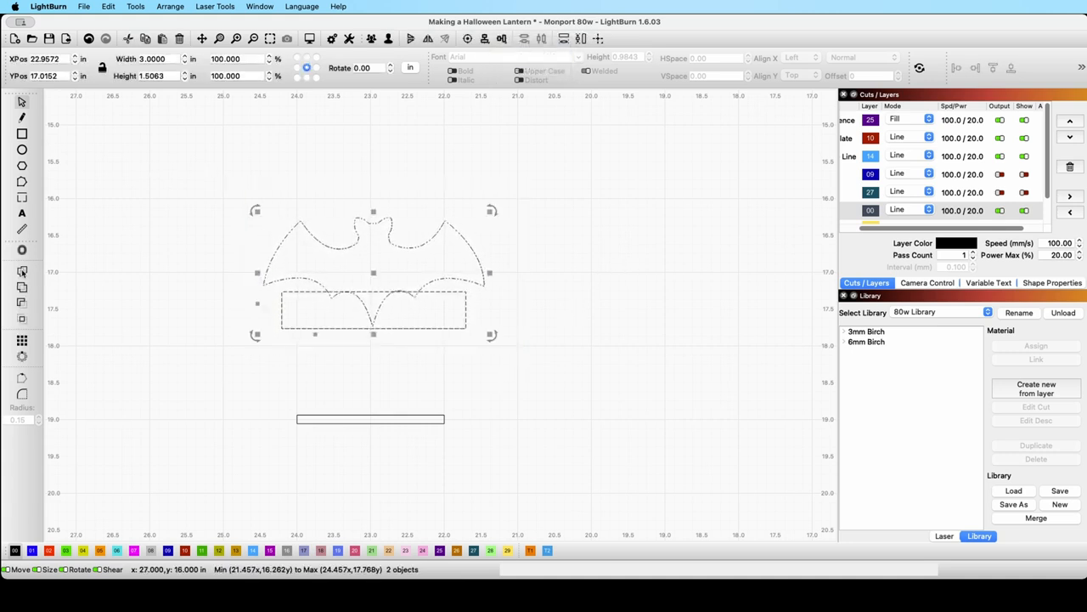
{"action": "left_click", "coordinate": [552, 275]}
{"action": "left_click", "coordinate": [400, 293]}
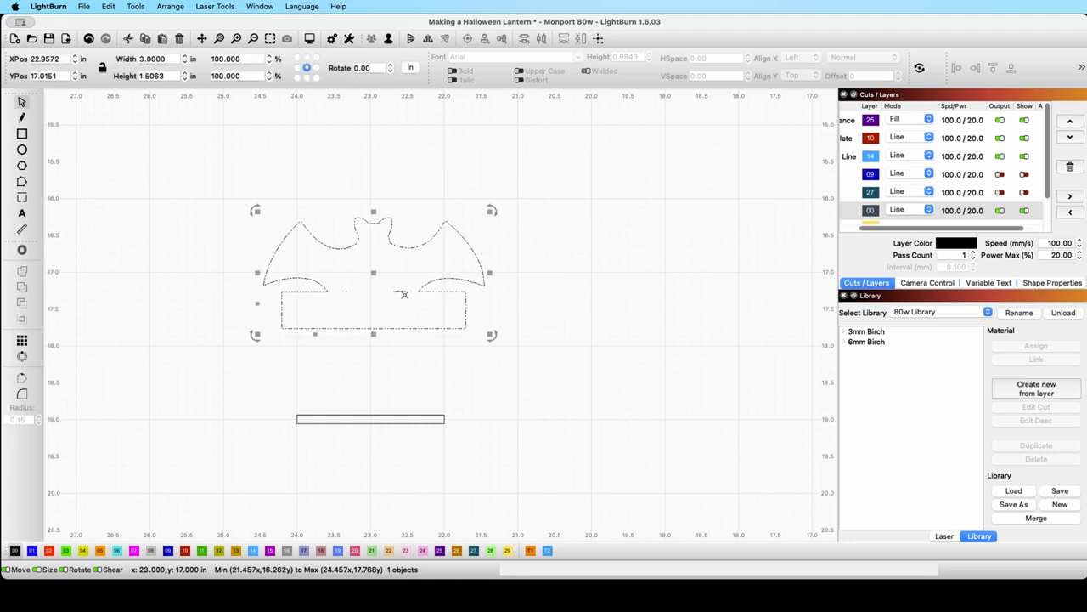
Delete the two tiny leftover slivers along the joint between the bat and its base.
{"action": "left_click", "coordinate": [543, 266]}
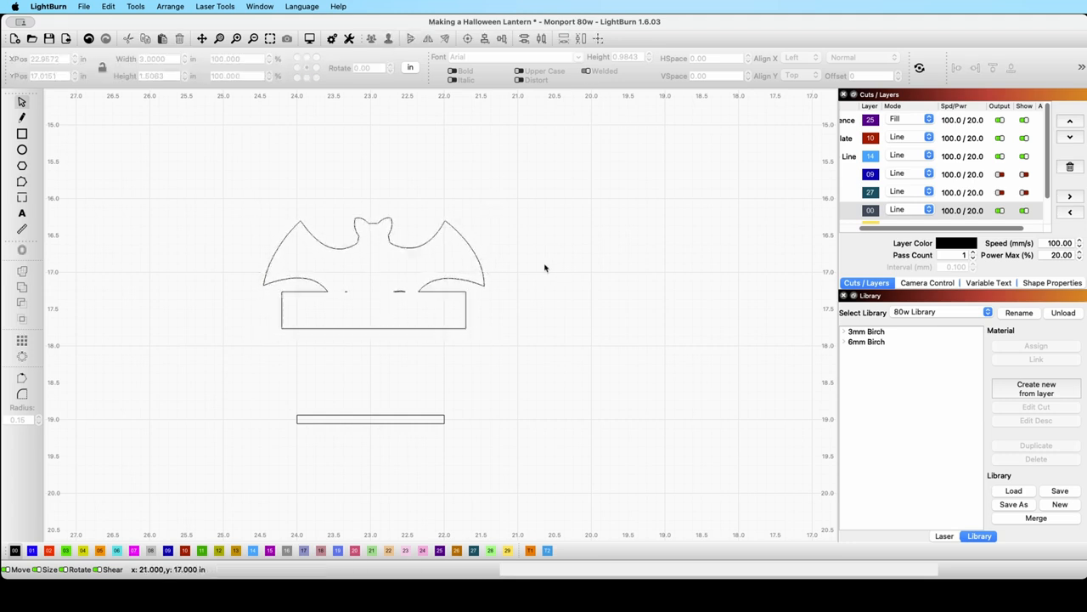
{"action": "left_click", "coordinate": [399, 292]}
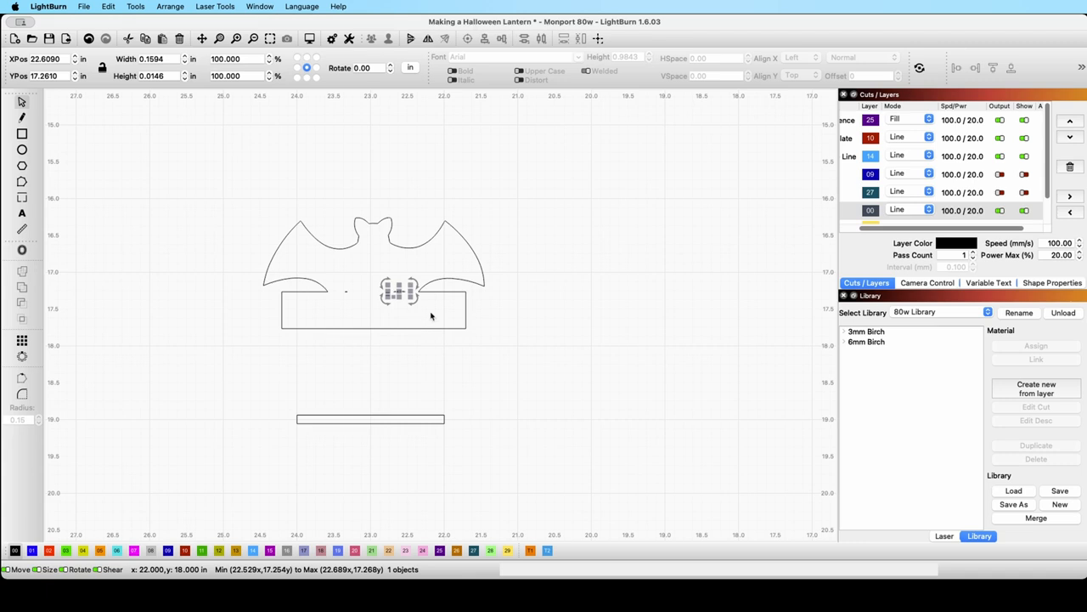
{"action": "key", "text": "Delete"}
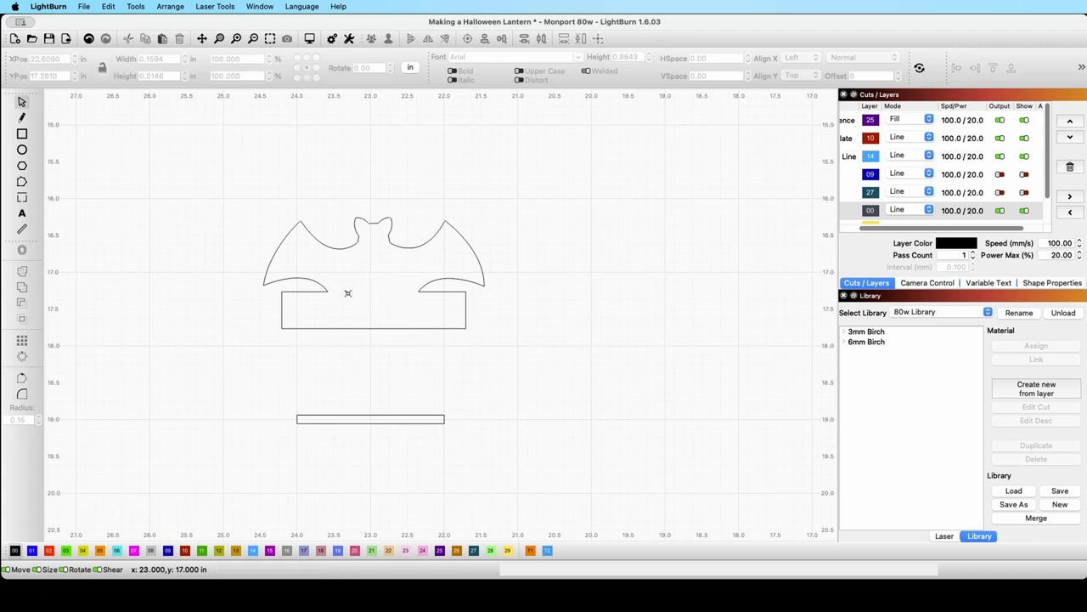
{"action": "left_click", "coordinate": [347, 292]}
{"action": "key", "text": "Delete"}
Round the two upper corners of the bat's rectangular base with a 0.15 in radius.
{"action": "left_click", "coordinate": [22, 394]}
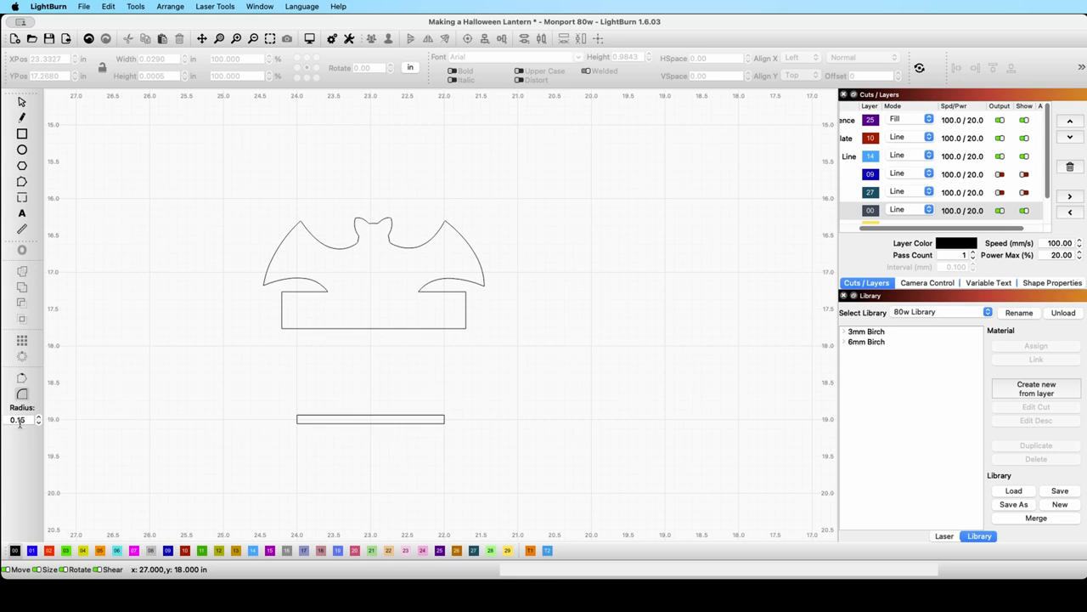
{"action": "left_click", "coordinate": [282, 294]}
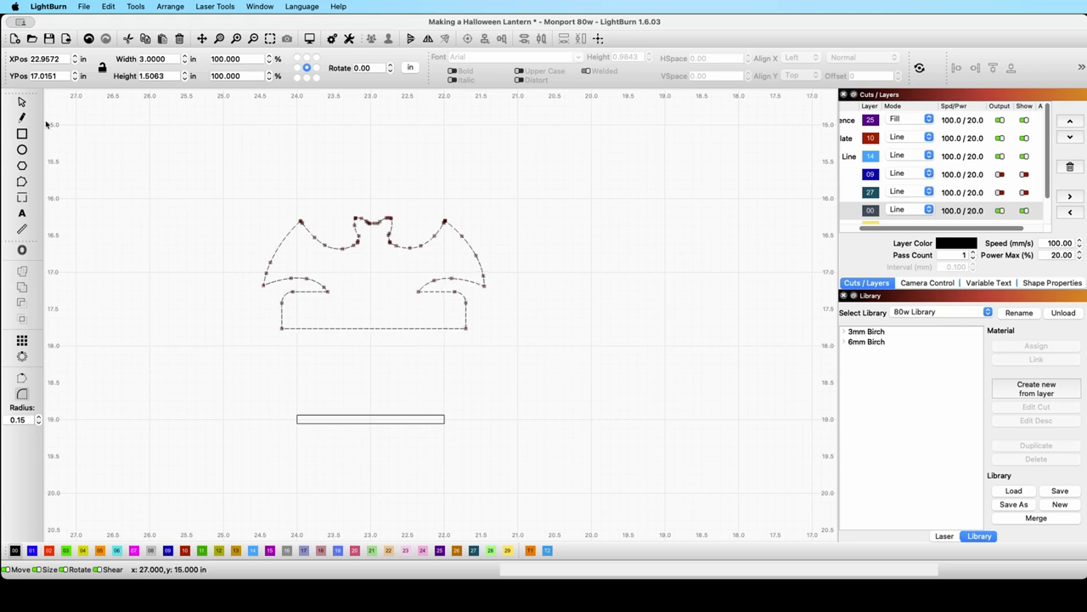
{"action": "key", "text": "Escape"}
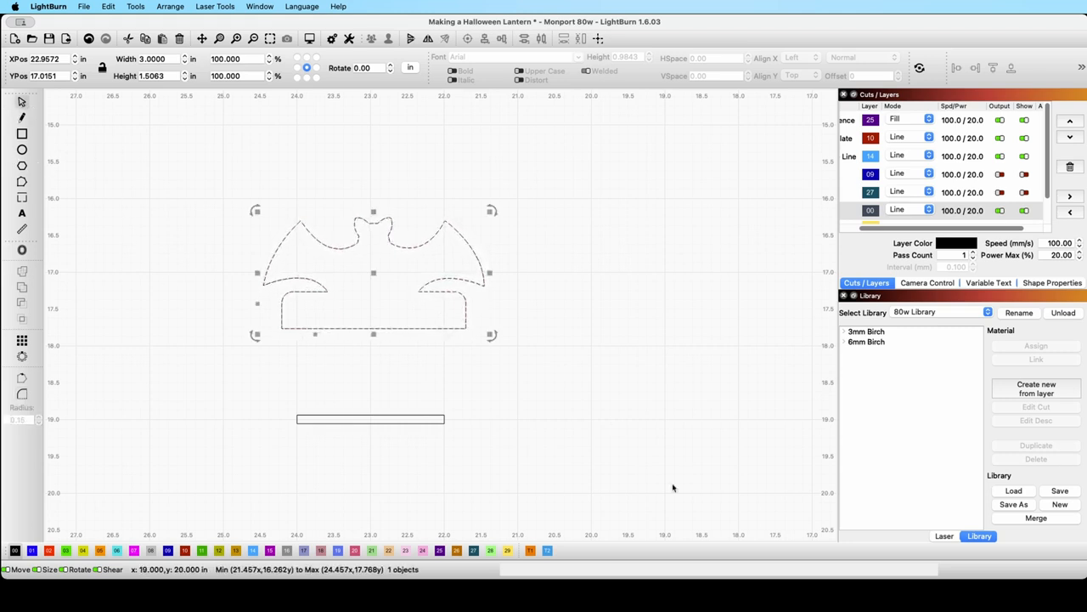
Move the 2 in wide slot rectangle up against the lower edge of the bat's base.
{"action": "left_click", "coordinate": [587, 450]}
{"action": "left_click", "coordinate": [384, 415]}
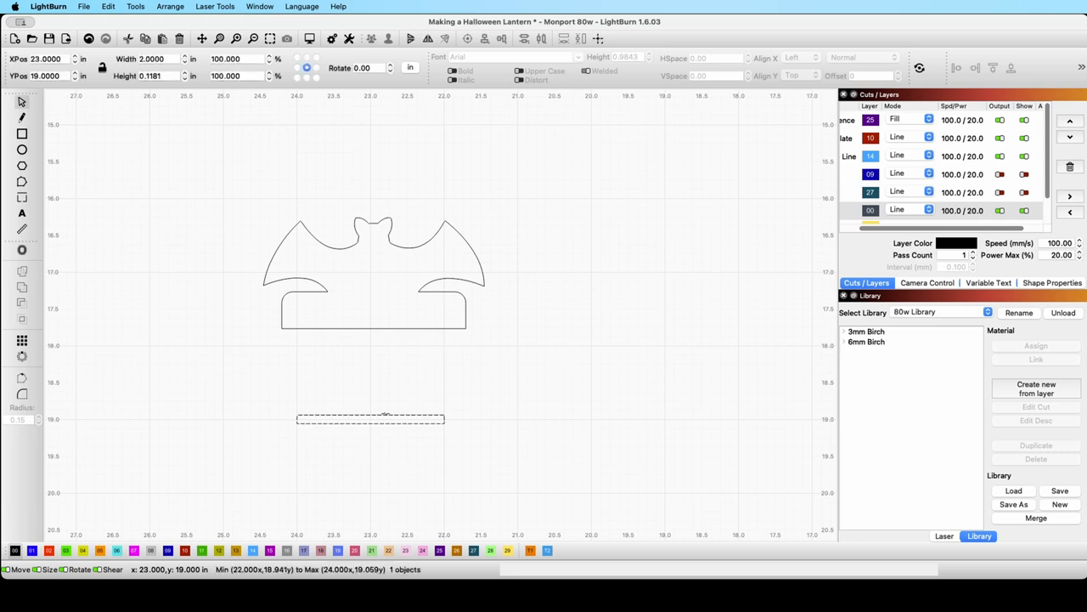
{"action": "left_click_drag", "start_coordinate": [385, 414], "coordinate": [387, 330]}
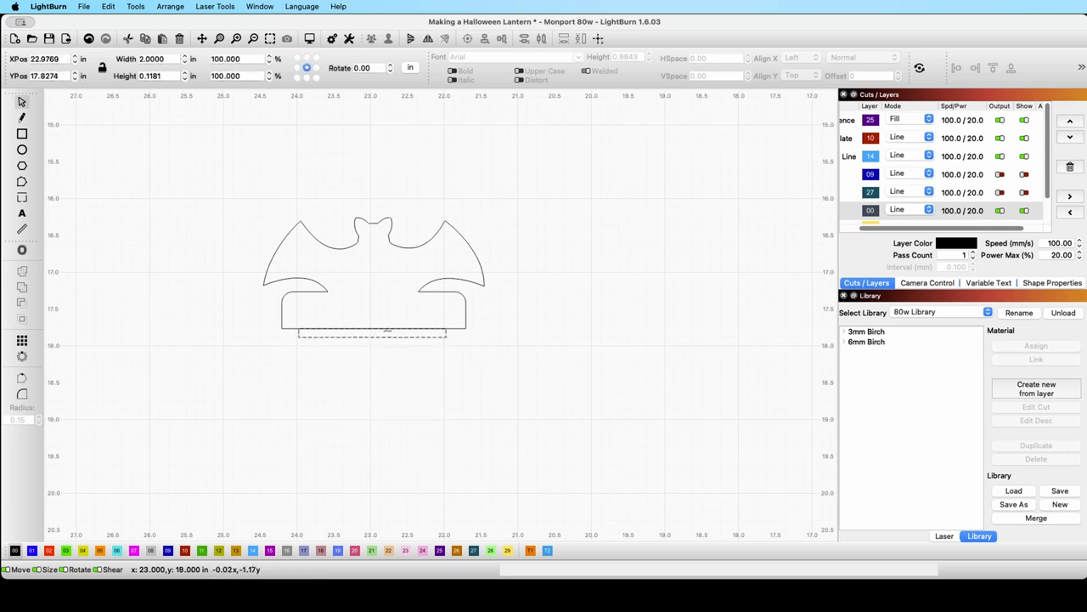
Center the 2 in rectangle under the bat's base with Align V-Center and weld the two into one outline.
{"action": "left_click_drag", "start_coordinate": [475, 371], "coordinate": [268, 136]}
{"action": "left_click", "coordinate": [484, 40]}
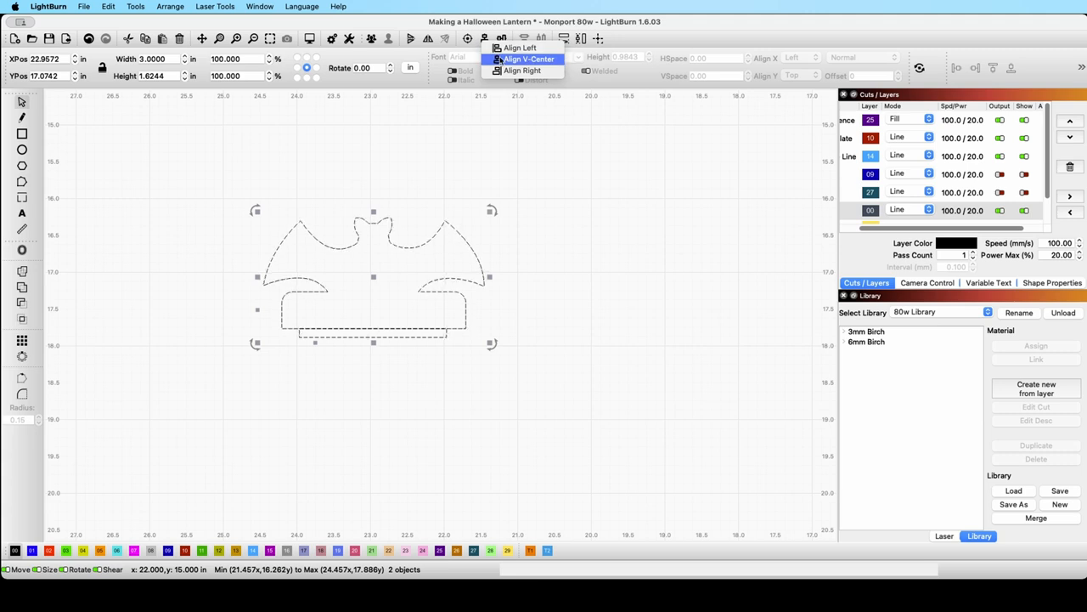
{"action": "left_click", "coordinate": [503, 58]}
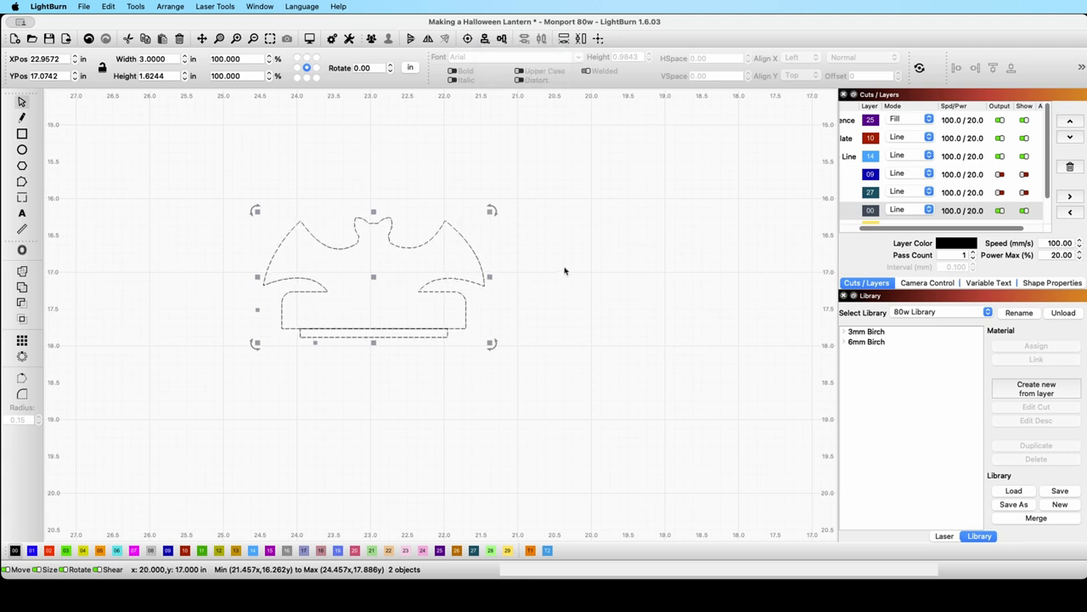
{"action": "left_click", "coordinate": [23, 273]}
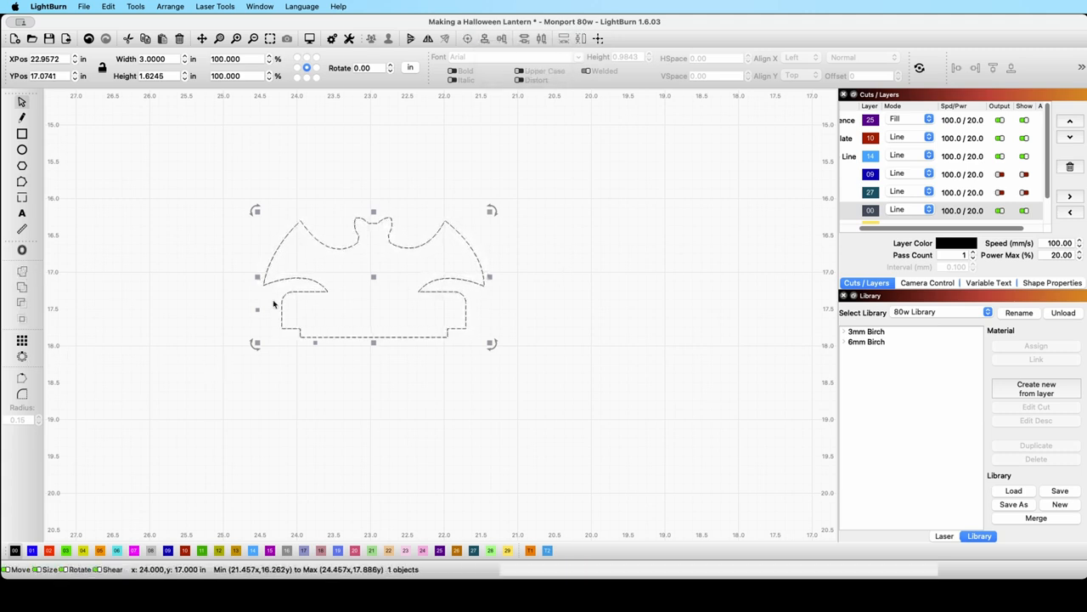
{"action": "left_click", "coordinate": [478, 329]}
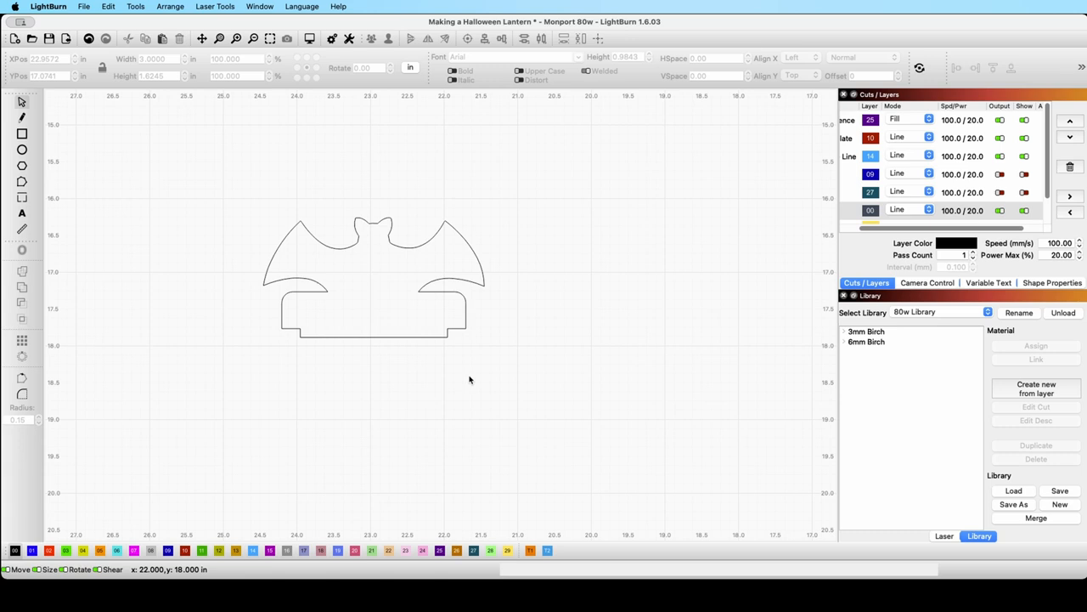
Try the bat handle above the lid plate's slot, and place it in the free area beneath the panels at about X 24.5, Y 13.3 in.
{"action": "scroll", "coordinate": [469, 380], "scroll_direction": "down", "scroll_amount": 6}
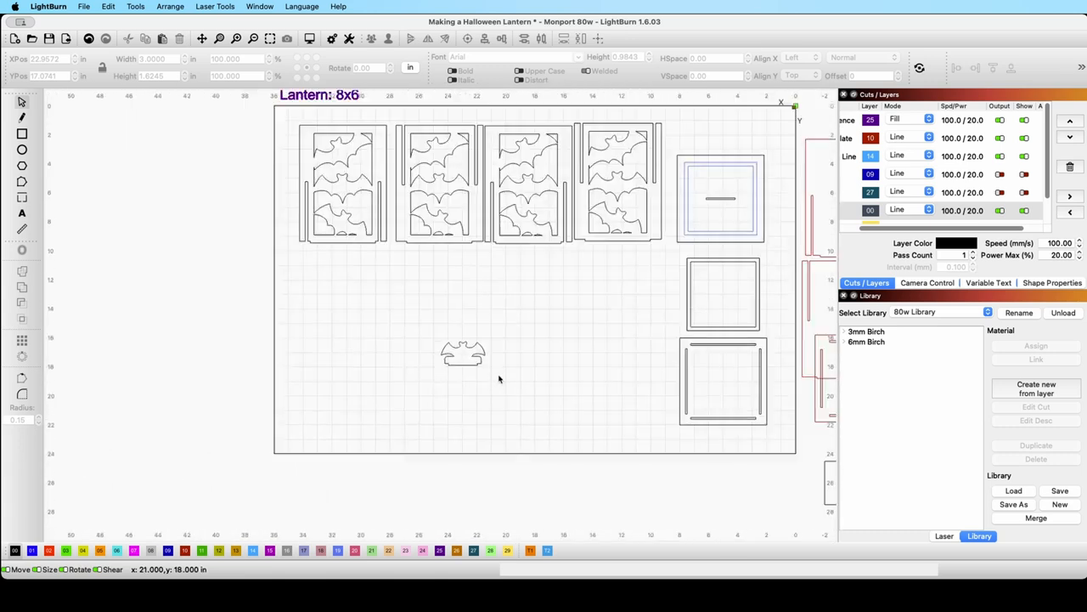
{"action": "left_click_drag", "start_coordinate": [513, 378], "coordinate": [403, 323]}
{"action": "left_click_drag", "start_coordinate": [463, 352], "coordinate": [720, 180]}
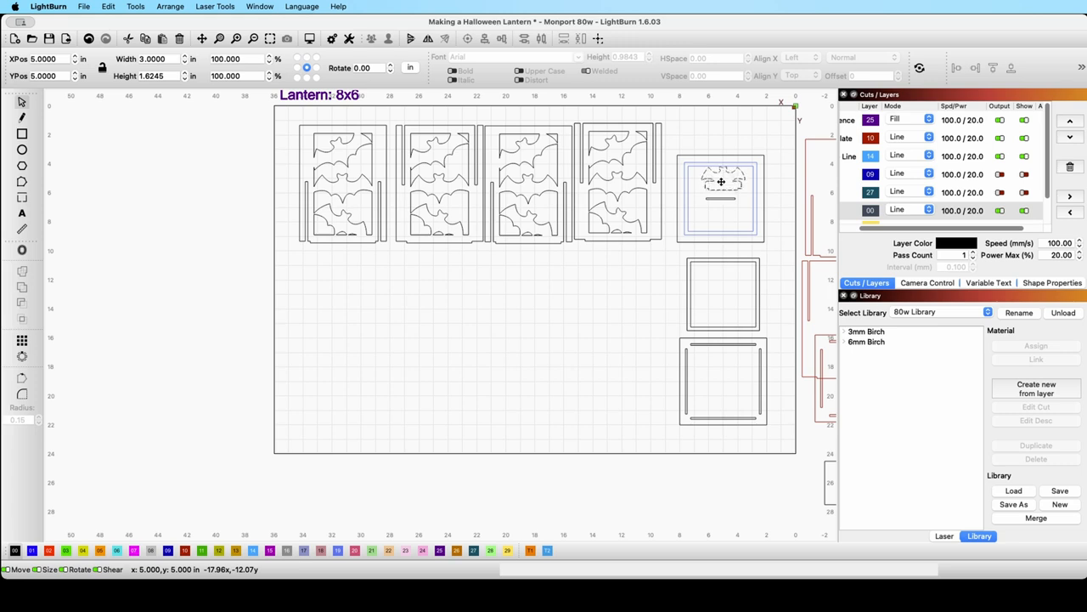
{"action": "left_click_drag", "start_coordinate": [720, 182], "coordinate": [440, 299]}
{"action": "left_click", "coordinate": [524, 306]}
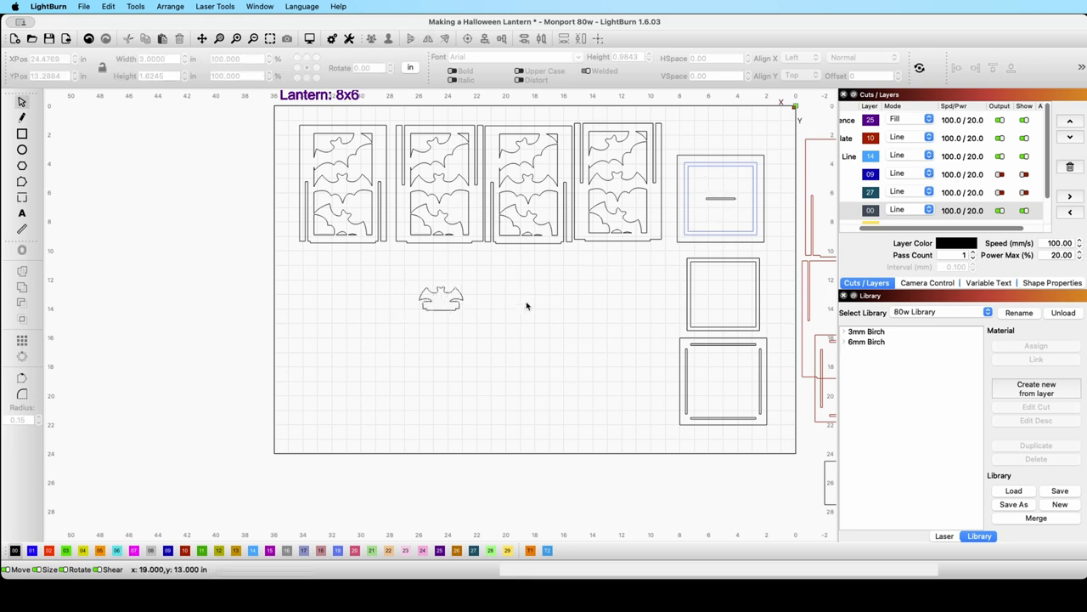
Examine the finished lantern parts: the four decorated side panels, the slotted lid, the other two square plates and the bat handle.
{"action": "scroll", "coordinate": [526, 304], "scroll_direction": "down", "scroll_amount": 1}
{"action": "scroll", "coordinate": [526, 304], "scroll_direction": "up", "scroll_amount": 1}
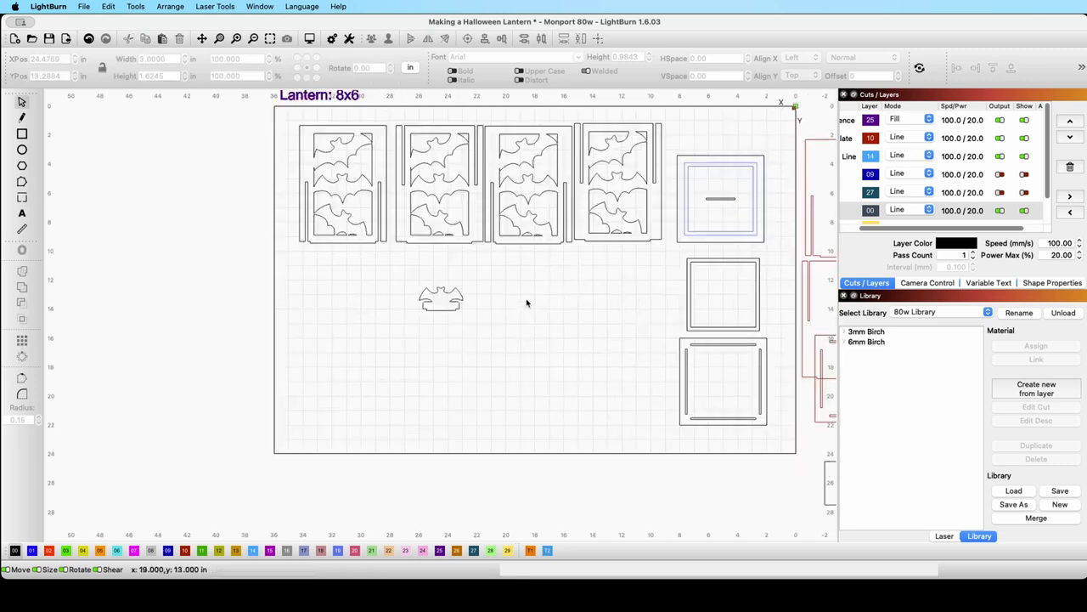
{"action": "left_click_drag", "start_coordinate": [528, 300], "coordinate": [516, 315]}
{"action": "left_click_drag", "start_coordinate": [611, 279], "coordinate": [322, 159]}
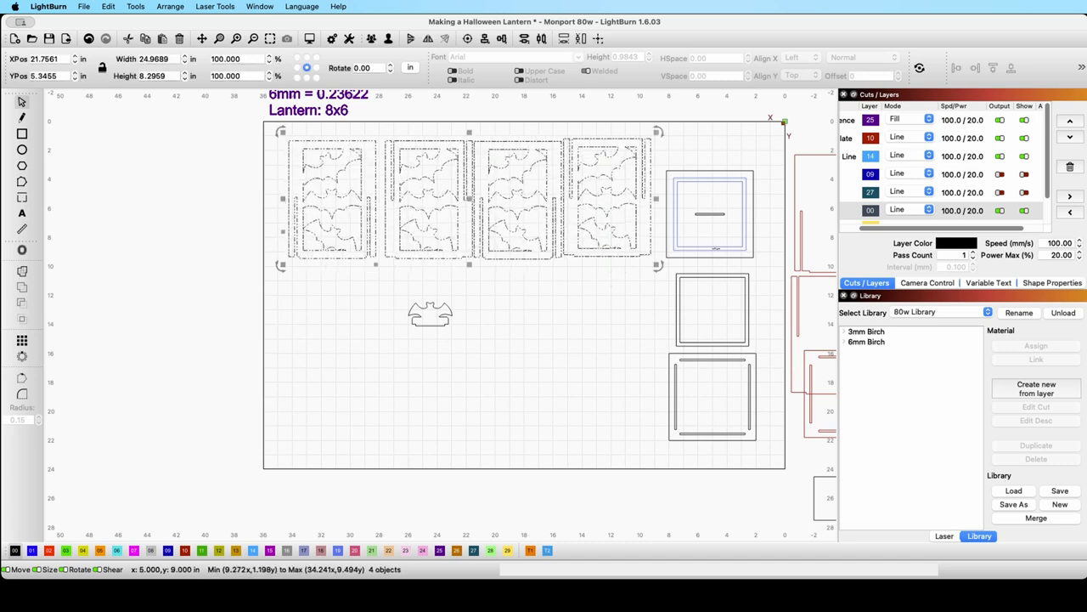
{"action": "left_click_drag", "start_coordinate": [763, 271], "coordinate": [695, 161]}
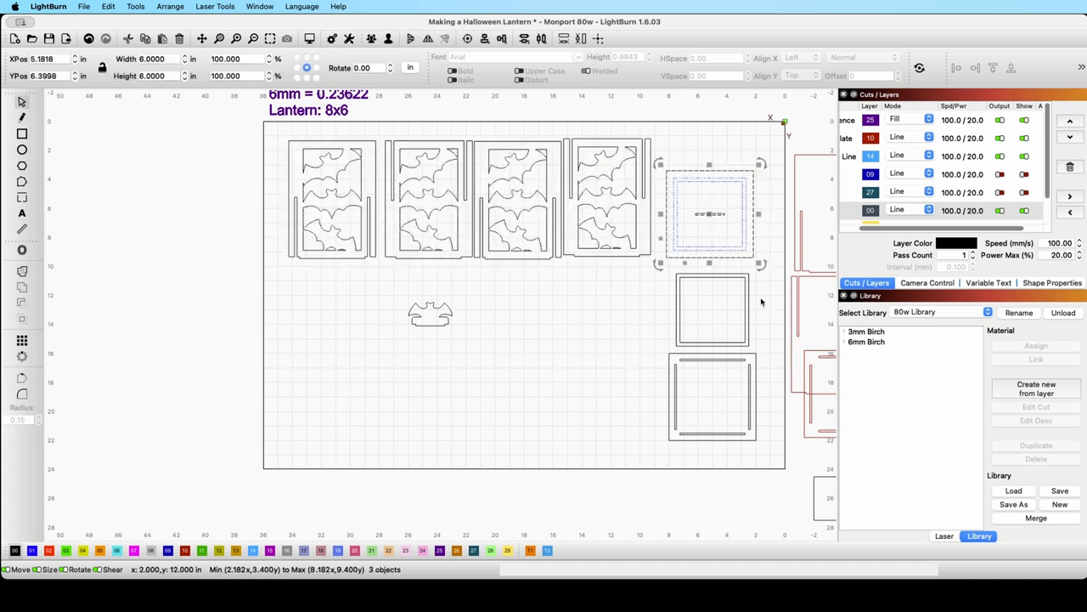
{"action": "left_click", "coordinate": [716, 300]}
{"action": "left_click", "coordinate": [694, 409]}
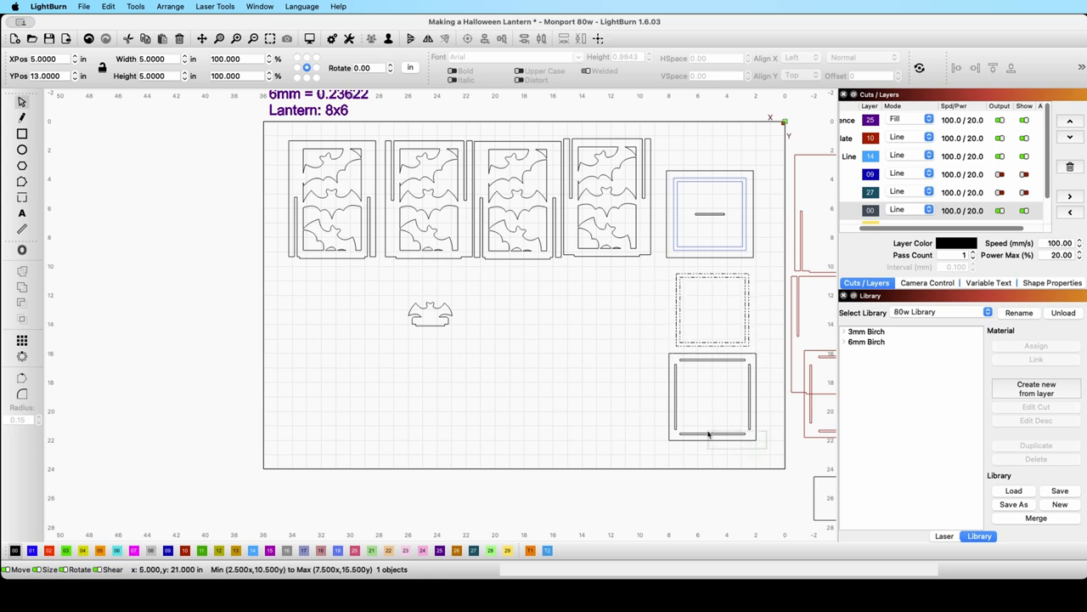
{"action": "left_click", "coordinate": [694, 410]}
{"action": "scroll", "coordinate": [586, 334], "scroll_direction": "right", "scroll_amount": 5}
{"action": "scroll", "coordinate": [587, 334], "scroll_direction": "down", "scroll_amount": 1}
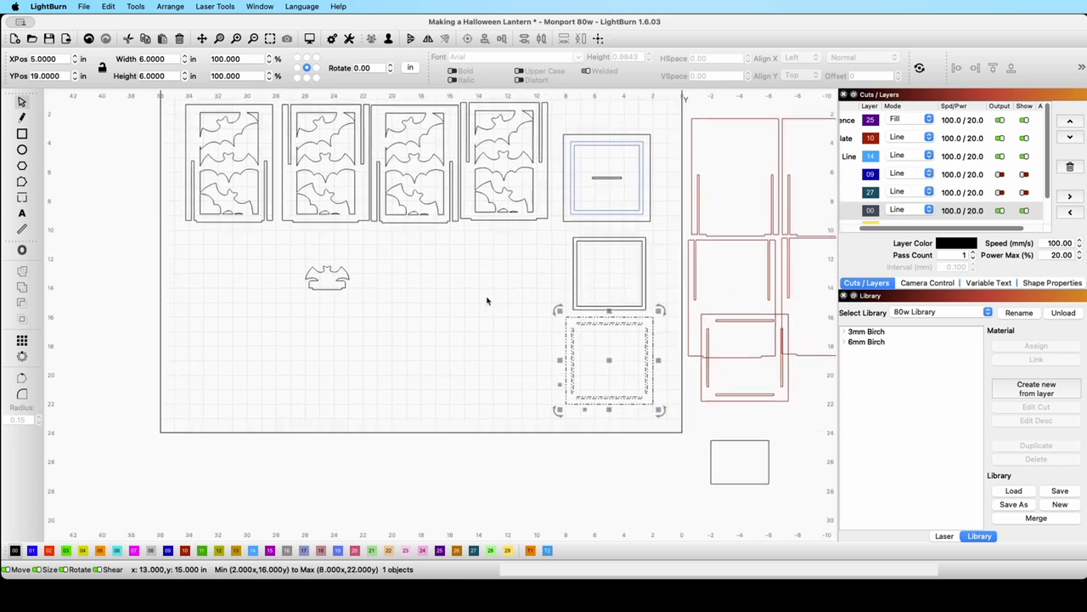
{"action": "scroll", "coordinate": [466, 314], "scroll_direction": "right", "scroll_amount": 2}
{"action": "scroll", "coordinate": [467, 315], "scroll_direction": "up", "scroll_amount": 1}
{"action": "scroll", "coordinate": [442, 323], "scroll_direction": "down", "scroll_amount": 1}
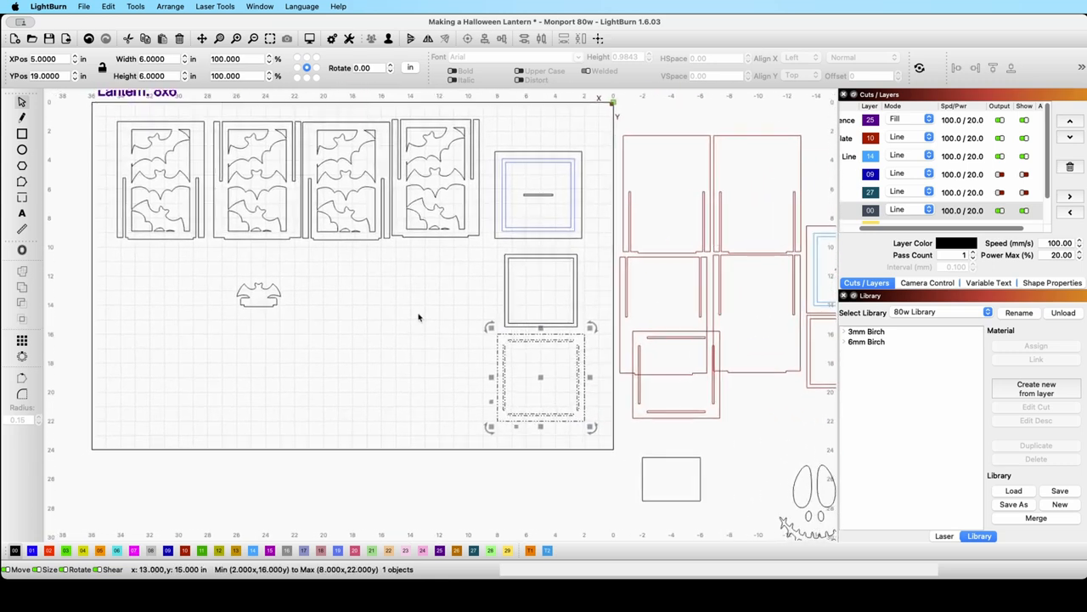
{"action": "left_click", "coordinate": [330, 347]}
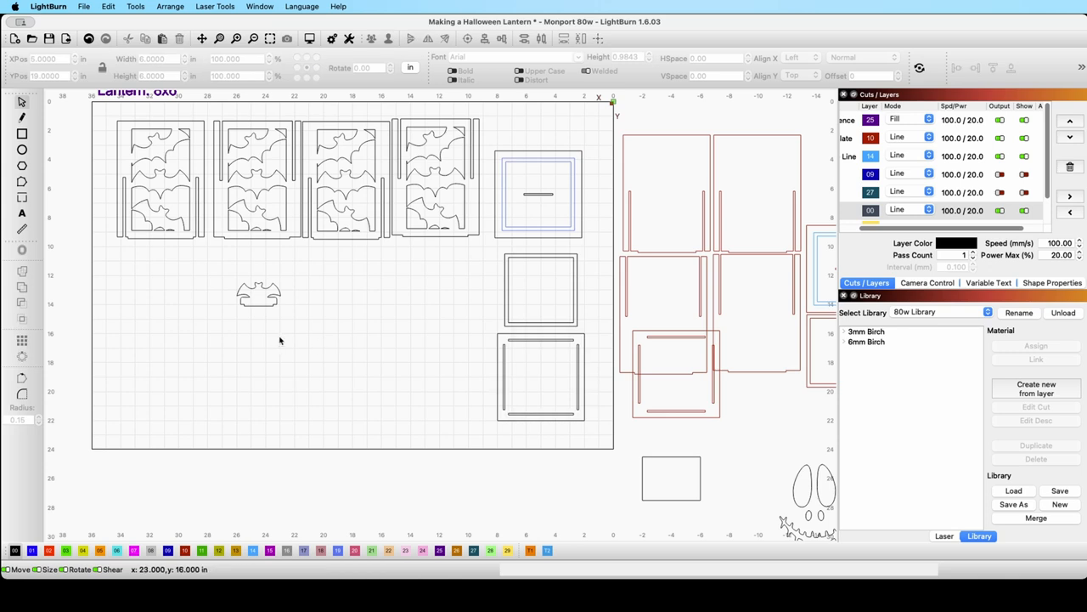